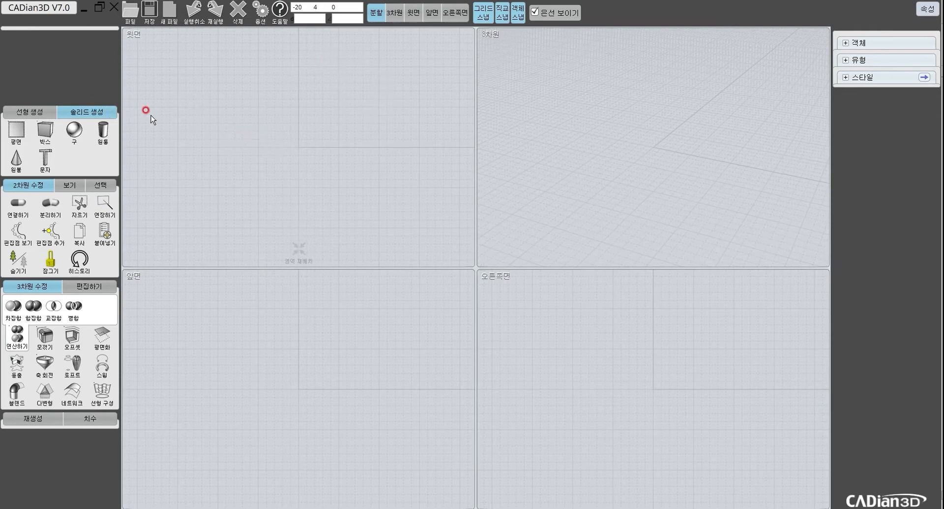
Step: Create a solid sphere with a radius of about 6.4, sized to reach the origin in the top view
click(74, 130)
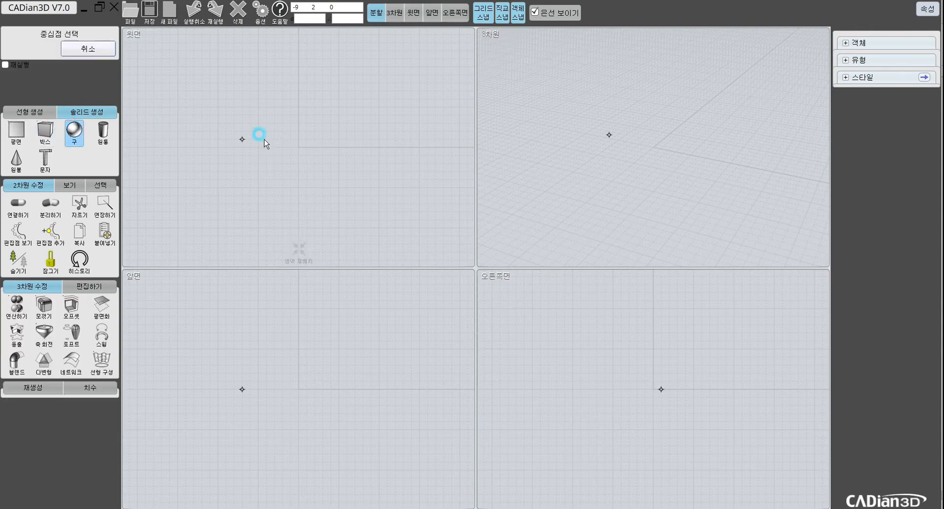
click(266, 108)
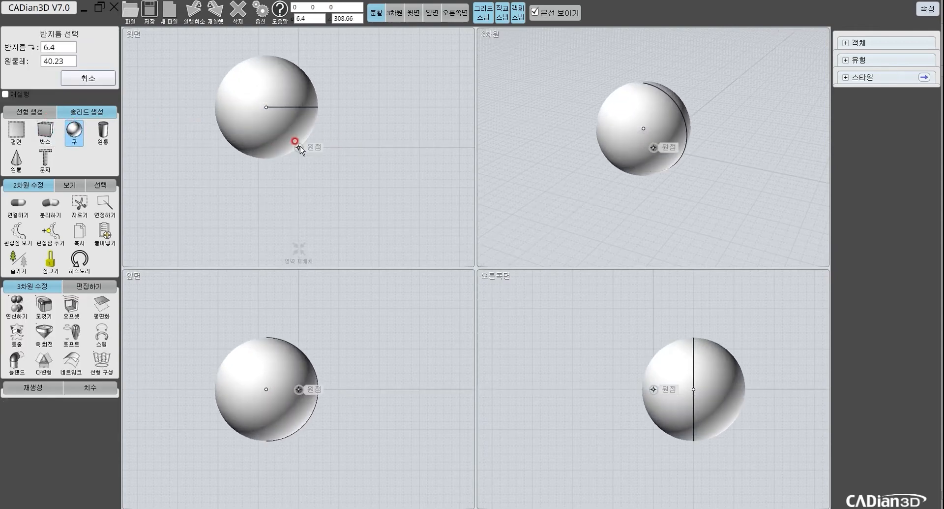
click(297, 142)
Step: Create a centre-based solid box of about 14 x 14 x 18 beside the sphere
click(45, 131)
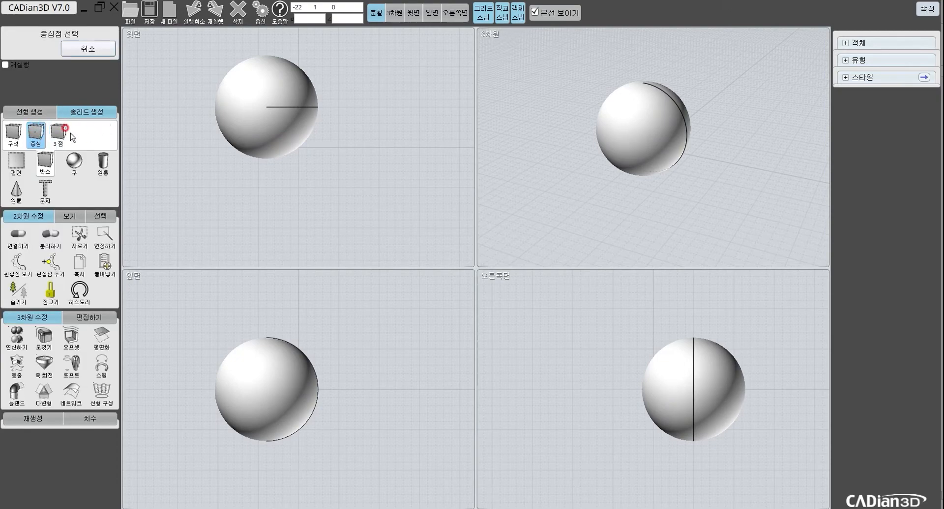
click(411, 105)
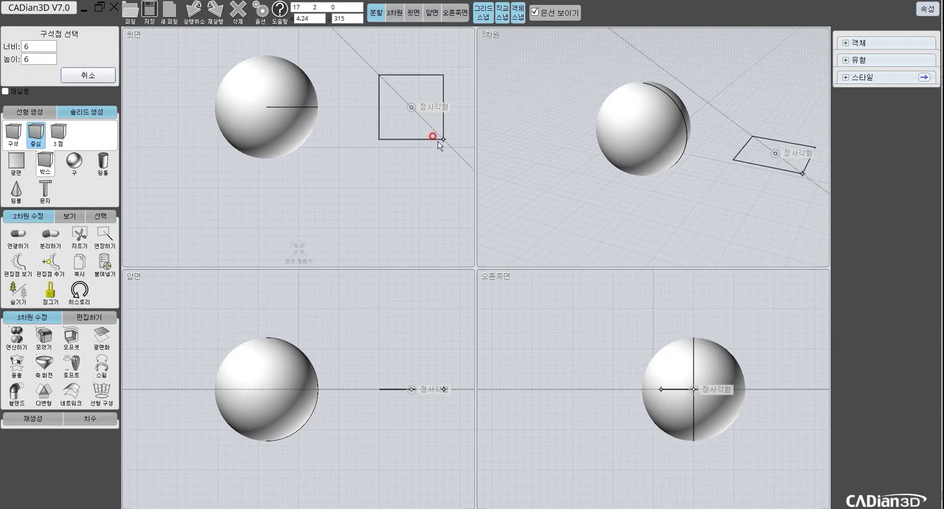
middle_drag(457, 156, 401, 147)
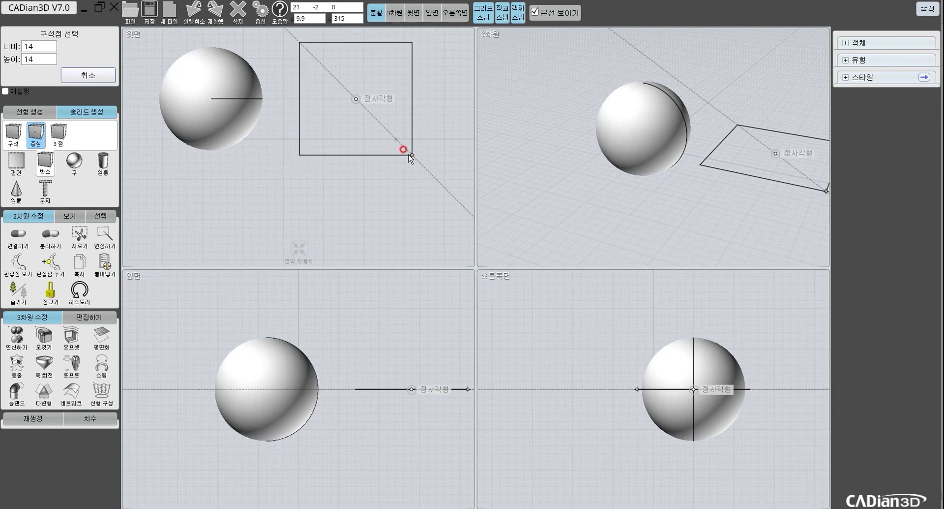
click(413, 155)
middle_drag(414, 282, 403, 369)
click(405, 338)
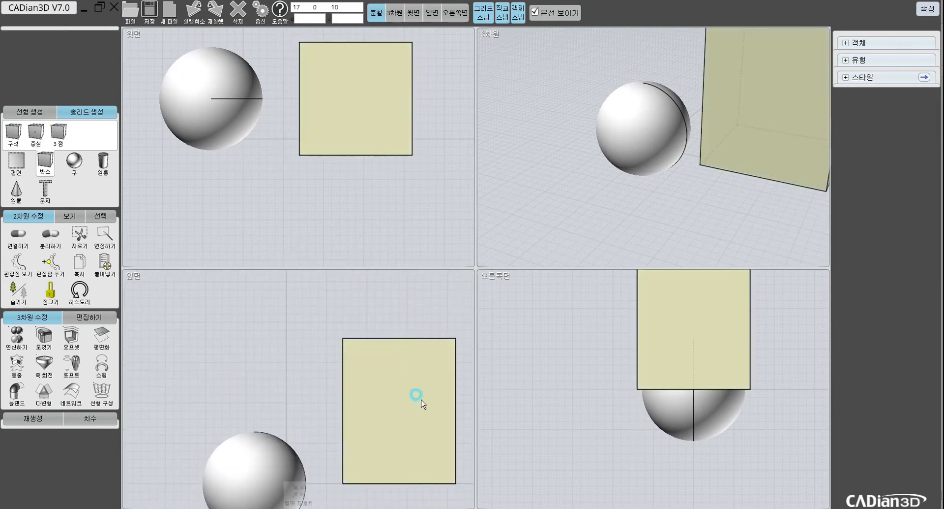
Step: Move the sphere upward in the front view so it sits level with the box
scroll(395, 379, down, 6)
scroll(383, 416, up, 3)
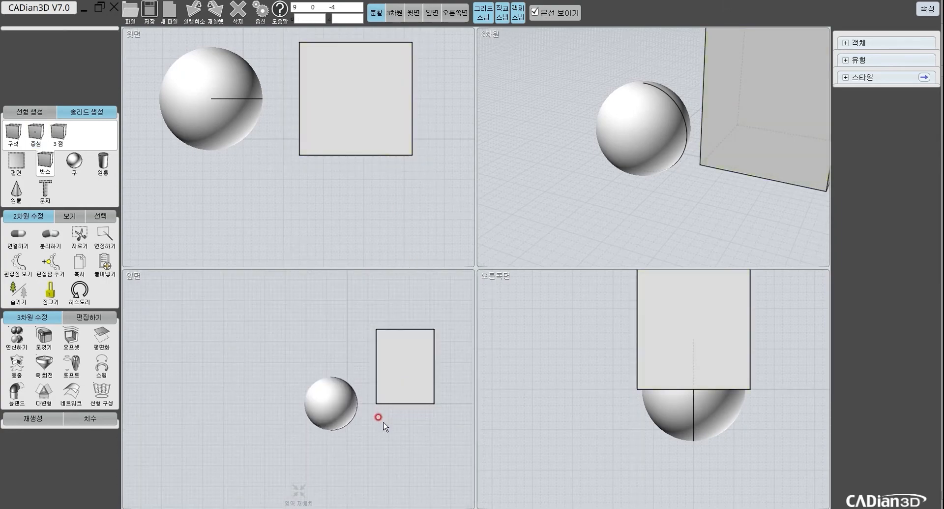
click(396, 350)
click(344, 432)
click(324, 403)
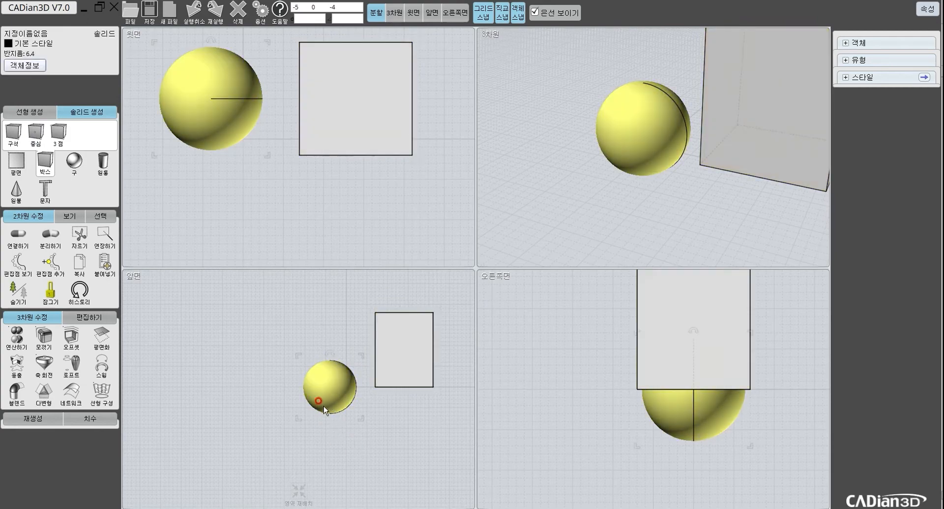
drag(353, 385, 358, 355)
Step: Reduce the box's height to slightly less than the sphere's diameter and place it beside the sphere with a gap
click(390, 359)
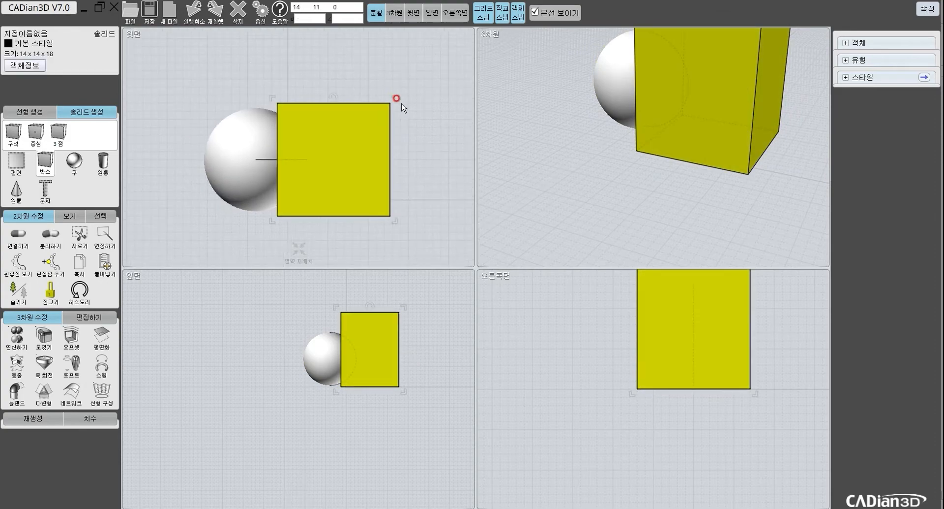
drag(401, 304, 400, 363)
click(305, 225)
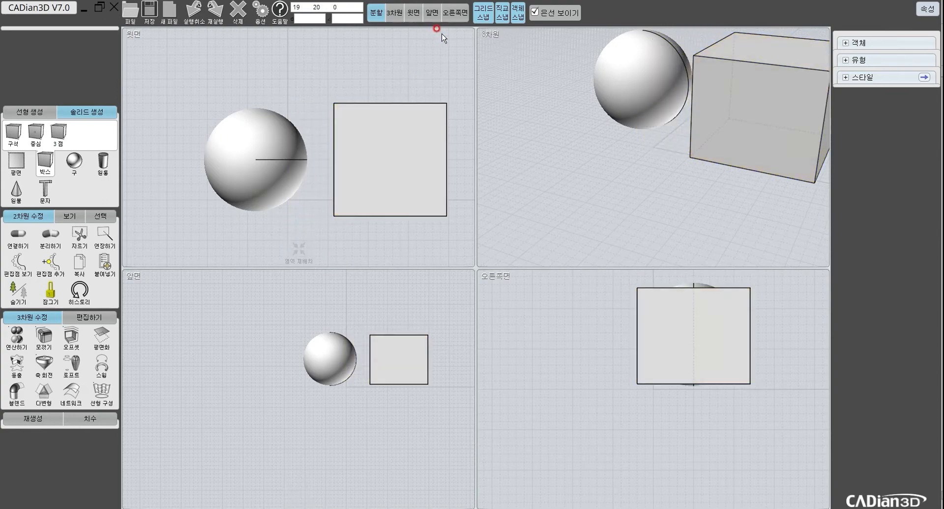
click(300, 248)
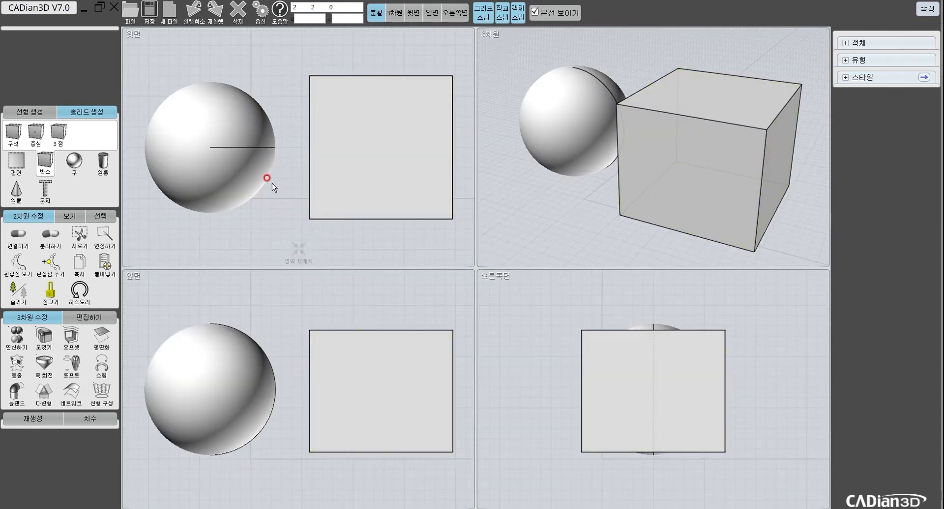
Step: Subtract the separate, non-touching sphere from the box with Boolean difference, using the box as the base object
click(265, 120)
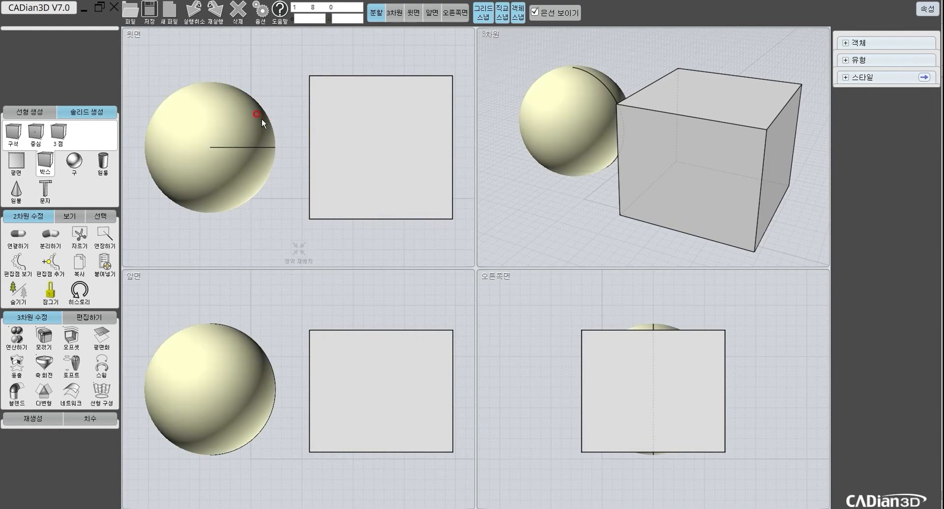
click(149, 289)
click(15, 337)
click(16, 338)
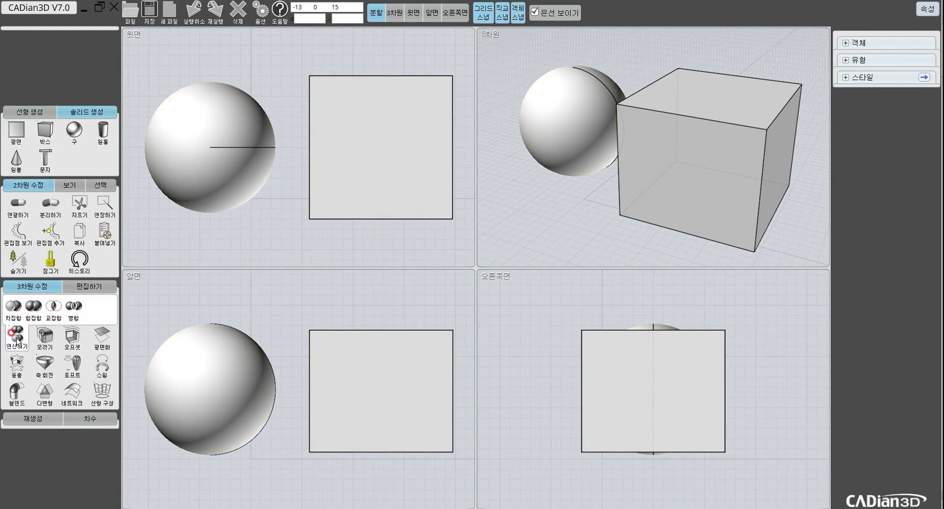
click(13, 313)
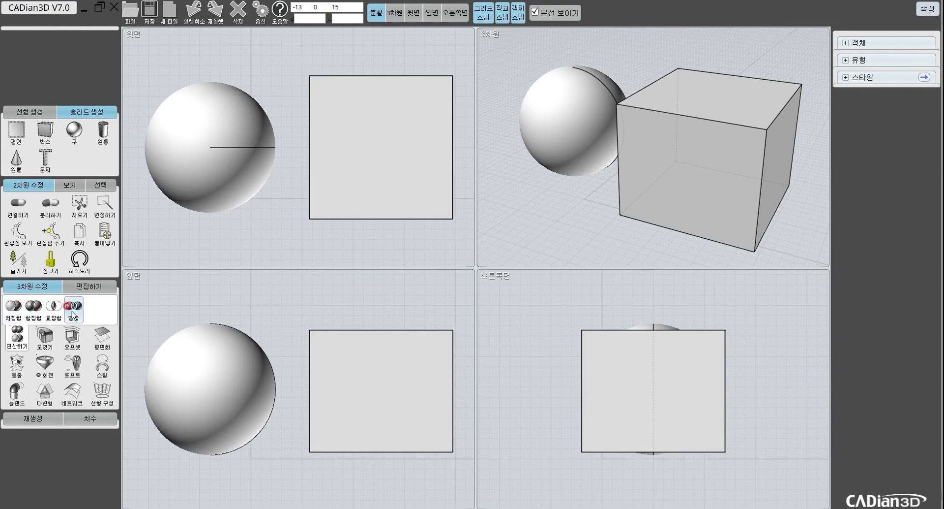
click(16, 308)
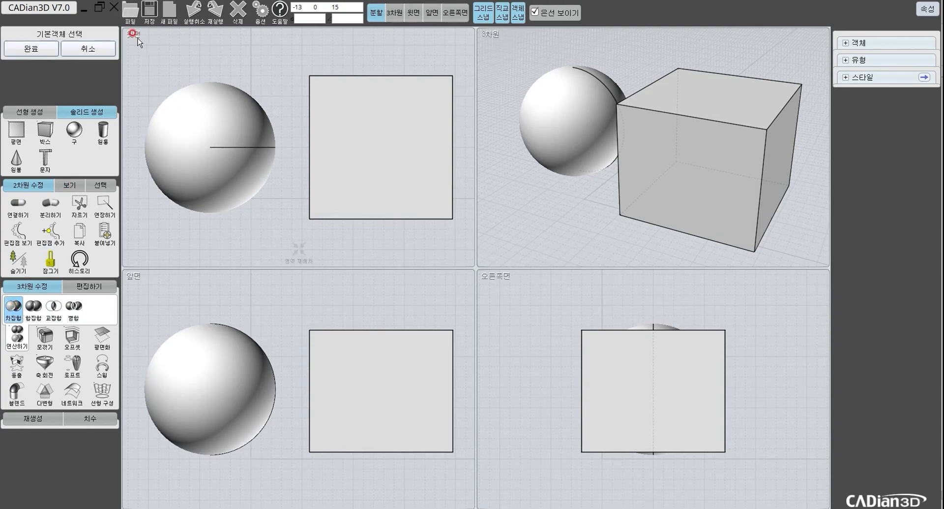
click(69, 33)
click(323, 77)
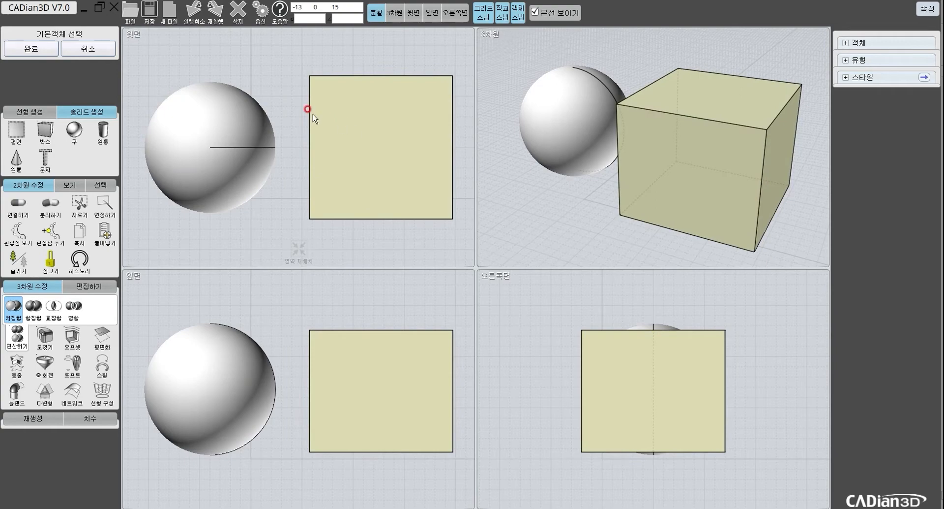
click(355, 120)
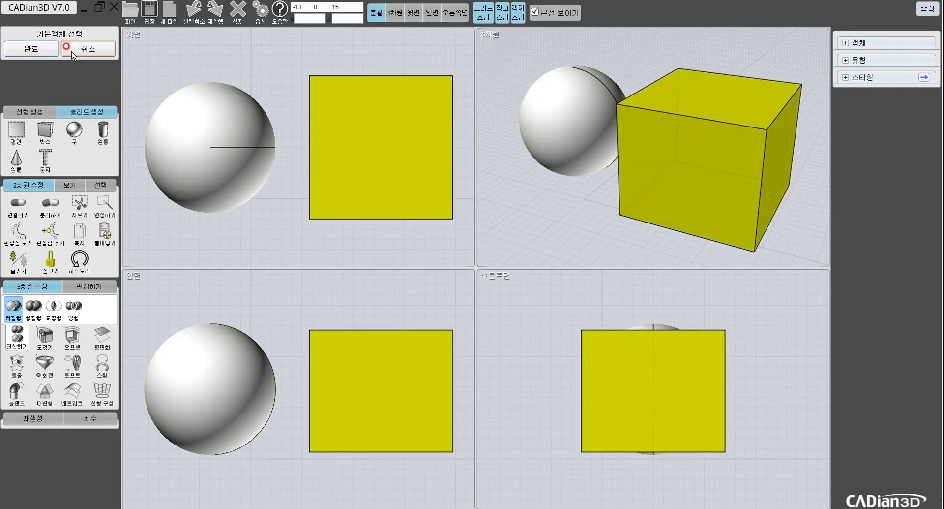
click(31, 49)
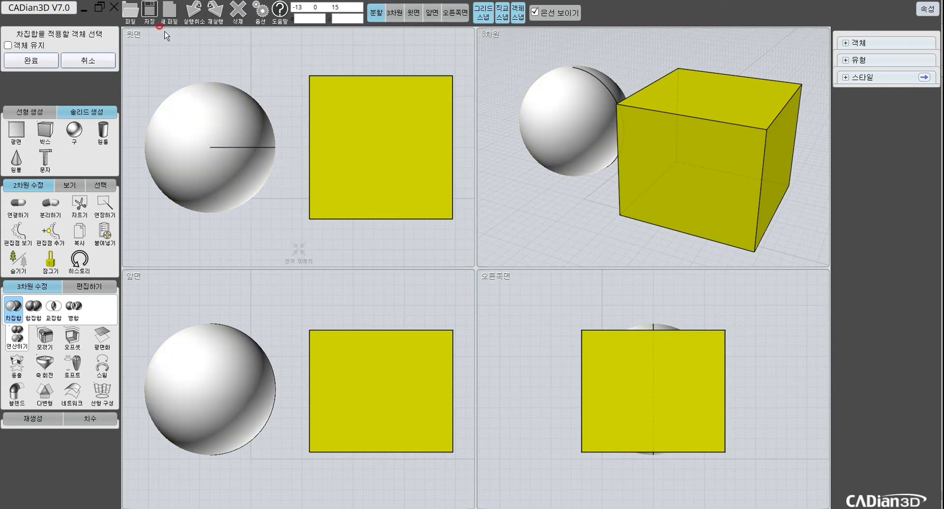
click(232, 129)
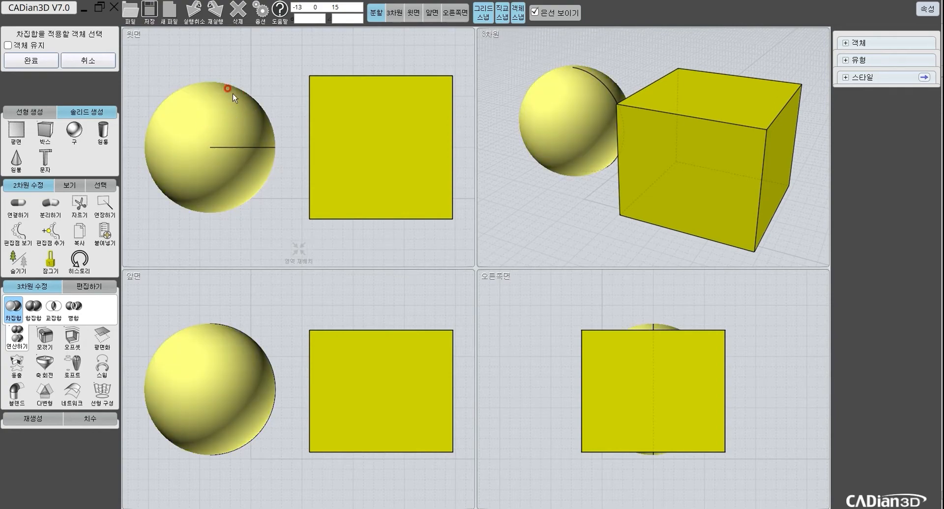
click(35, 60)
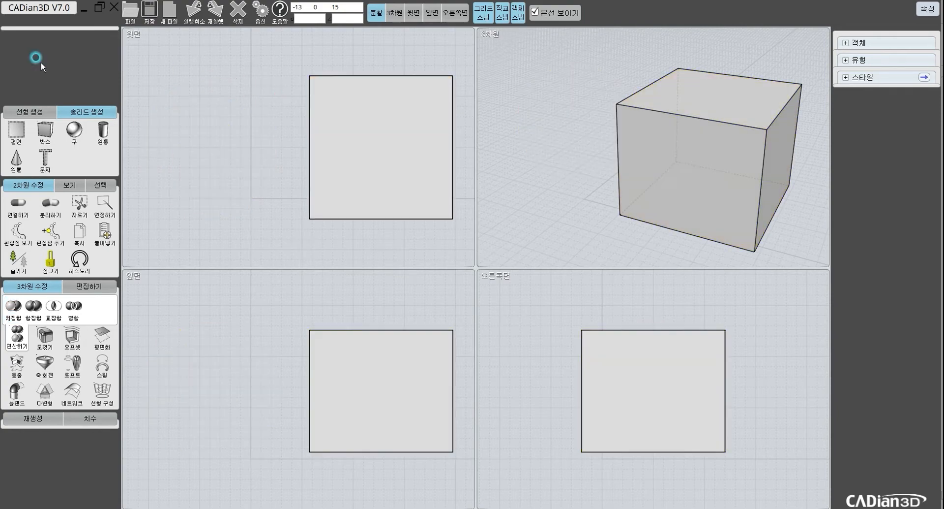
Step: Undo the subtraction of the non-touching sphere from the box
mouse_move(656, 158)
mouse_down()
mouse_move(616, 118)
mouse_move(695, 124)
mouse_move(573, 123)
mouse_move(660, 125)
mouse_move(649, 141)
mouse_move(615, 144)
mouse_move(608, 130)
mouse_move(695, 104)
mouse_move(719, 144)
mouse_move(647, 169)
mouse_move(586, 126)
mouse_move(695, 91)
mouse_move(710, 122)
mouse_up()
key(ctrl+z)
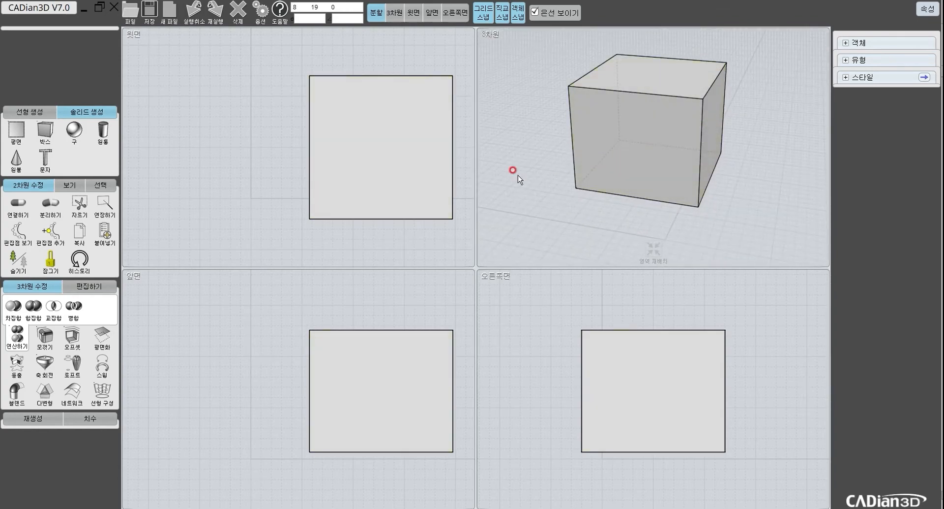
mouse_move(699, 162)
mouse_down()
mouse_move(755, 181)
mouse_move(619, 195)
mouse_move(676, 144)
mouse_move(721, 178)
mouse_move(581, 202)
mouse_up()
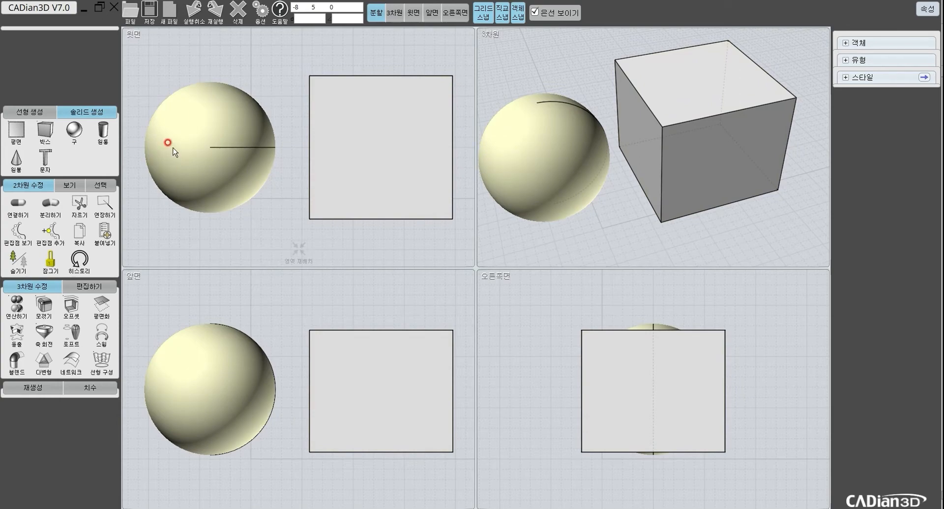
Step: Move the sphere horizontally in the top view until it partly overlaps the box's near side
click(259, 158)
drag(235, 149, 310, 147)
middle_drag(671, 99, 657, 119)
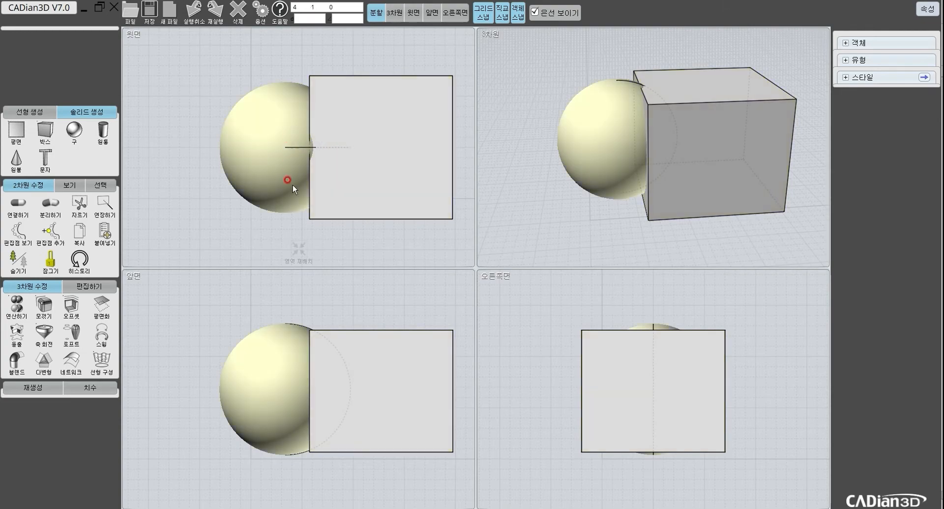
Step: Subtract the overlapping sphere from the box with Boolean difference and inspect the cut in the 3D view
click(15, 305)
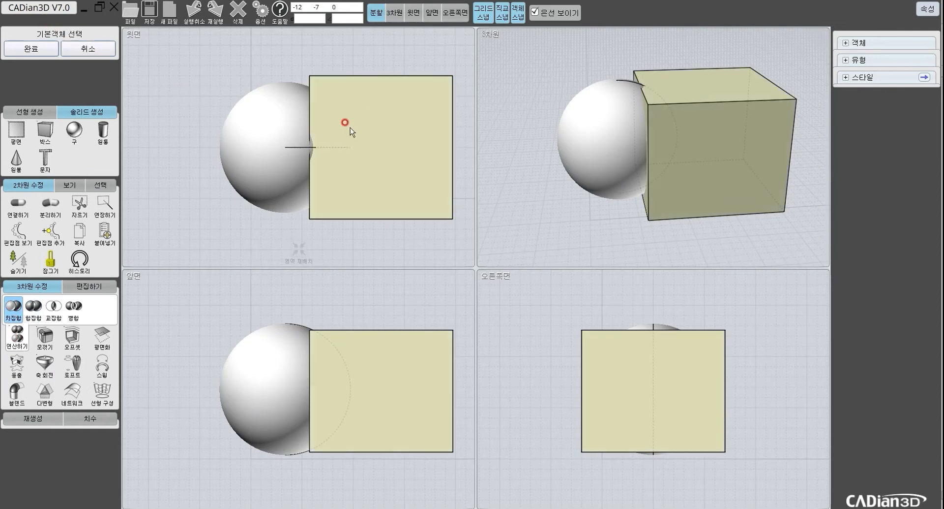
click(406, 137)
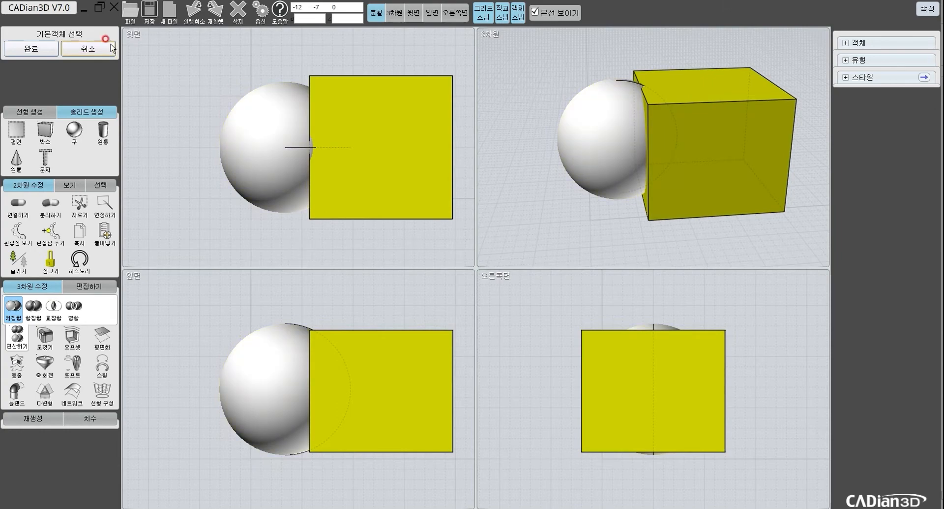
click(39, 51)
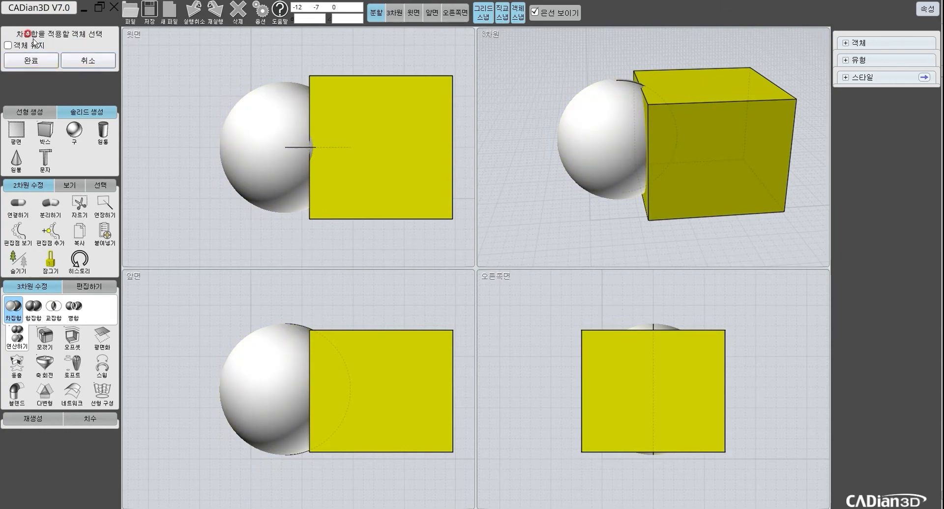
click(269, 124)
click(52, 57)
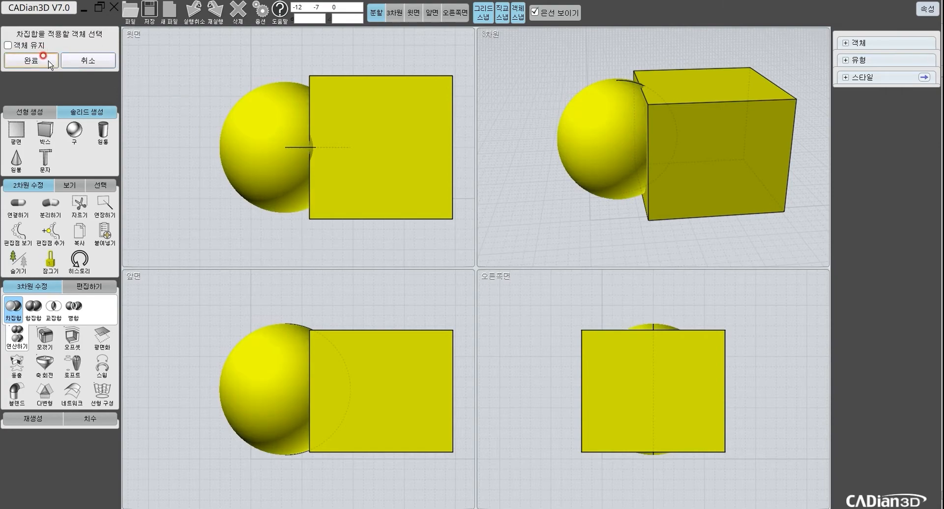
right_drag(628, 167, 721, 165)
scroll(688, 126, up, 3)
right_drag(689, 126, 547, 110)
right_drag(609, 126, 754, 151)
right_drag(662, 151, 746, 172)
click(671, 183)
Step: Undo the sphere subtraction, restoring the intact sphere and box in their overlapping position
key(ctrl+z)
key(ctrl+z)
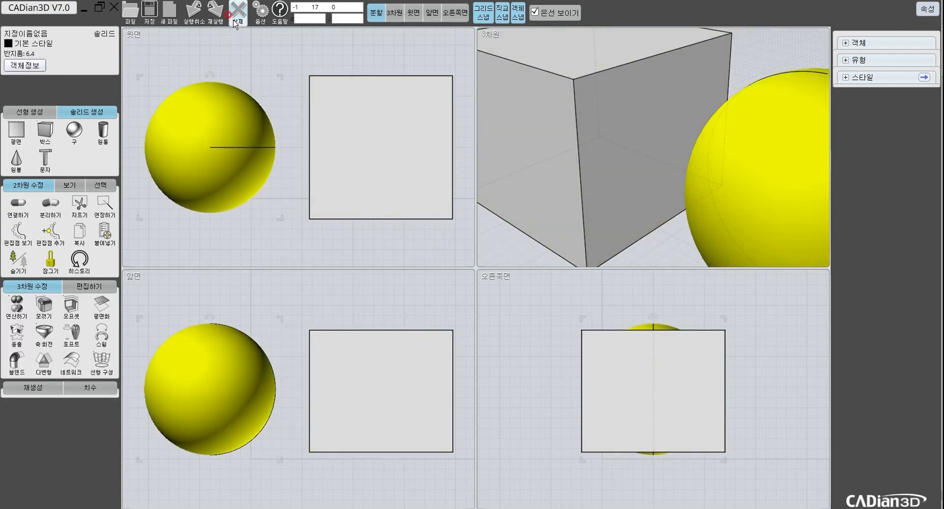
click(215, 10)
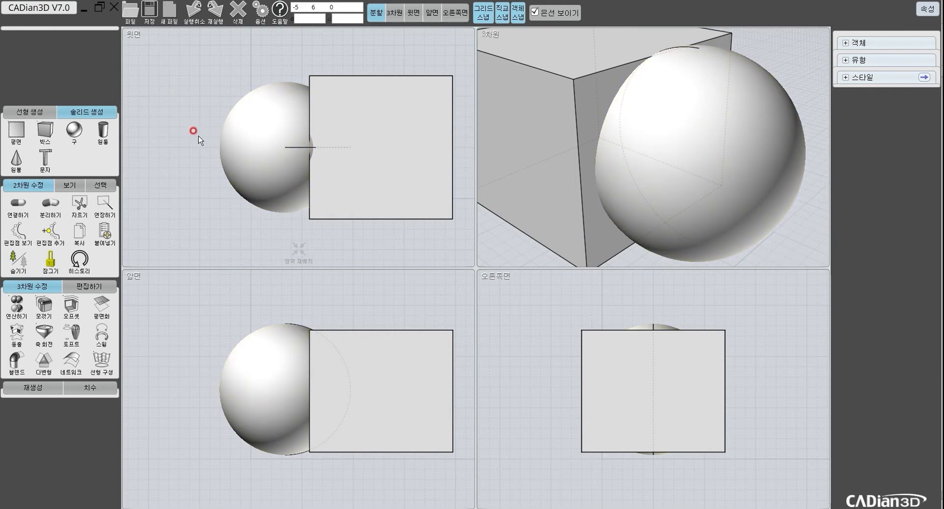
Step: Subtract the box from the overlapping sphere with Boolean difference, inspect the cut sphere, and undo the subtraction
click(13, 309)
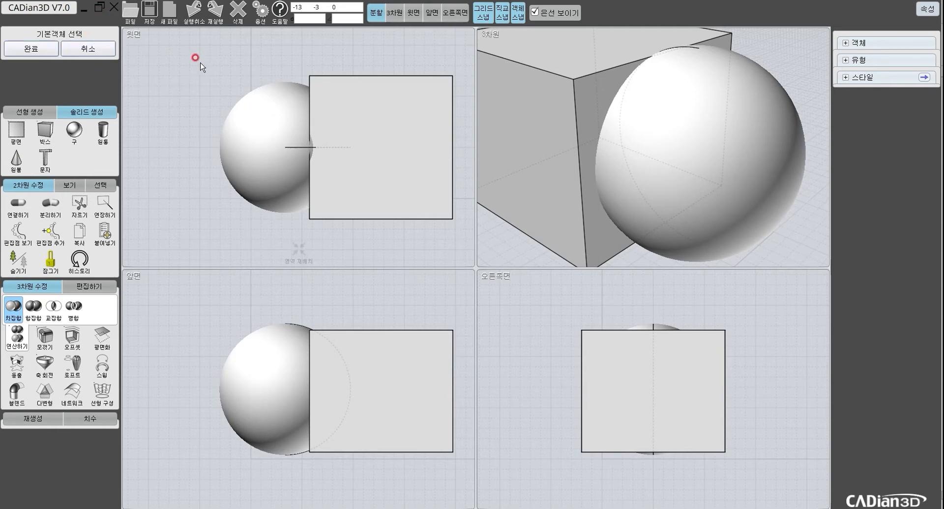
click(239, 123)
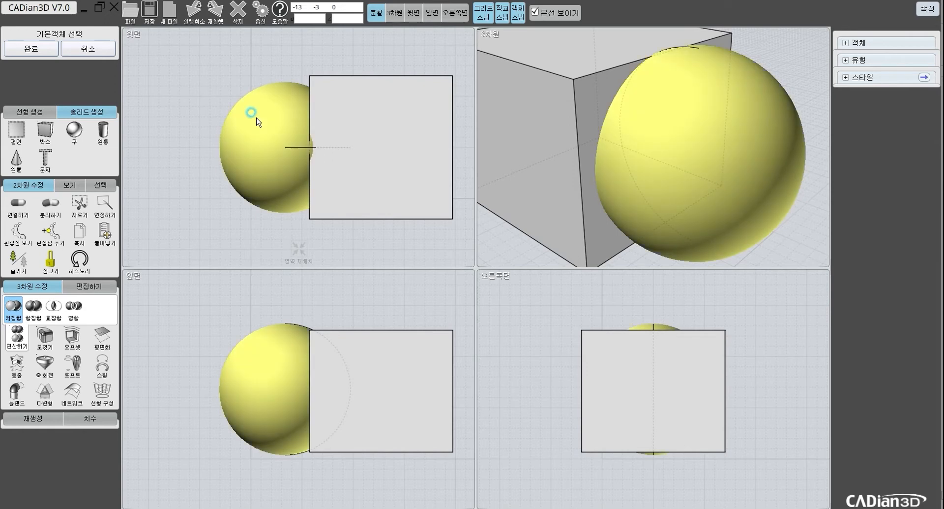
click(31, 49)
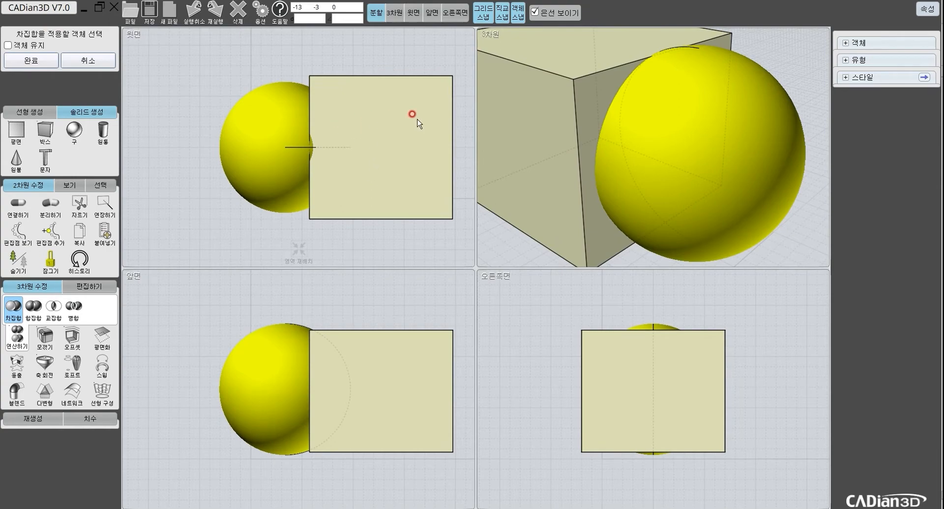
click(386, 136)
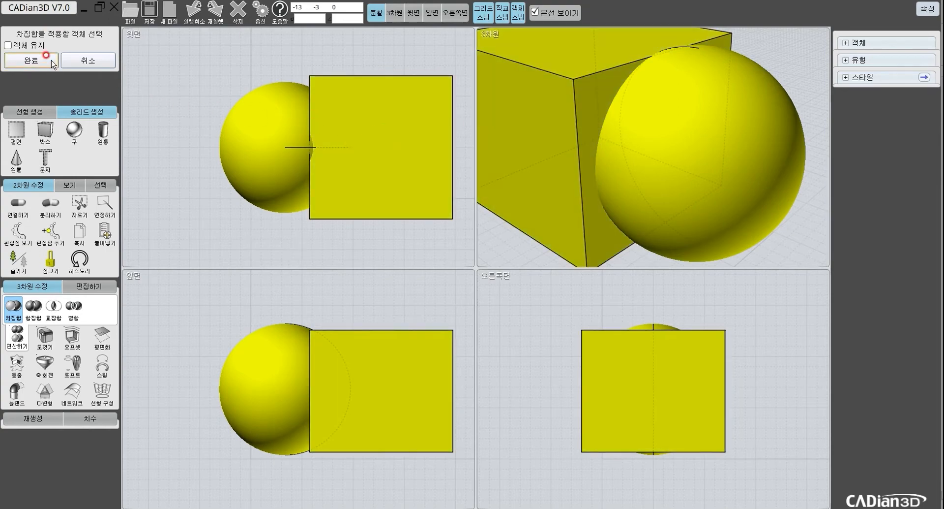
click(51, 60)
right_drag(615, 158, 639, 165)
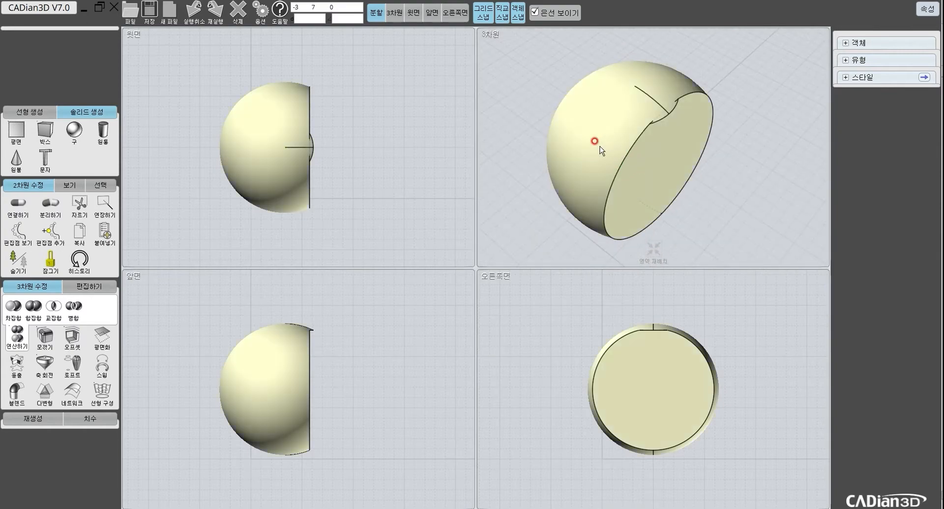
key(ctrl+z)
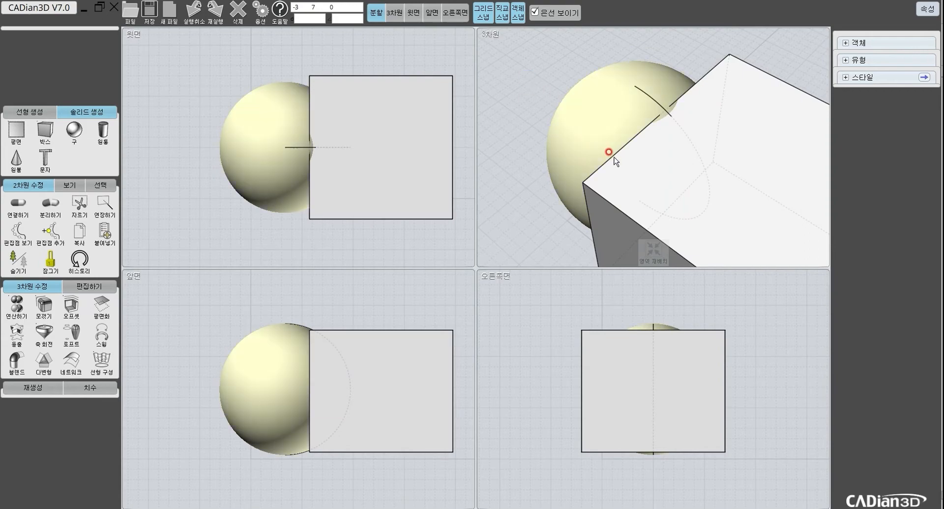
mouse_move(614, 161)
mouse_down()
mouse_move(566, 146)
mouse_move(601, 154)
mouse_up()
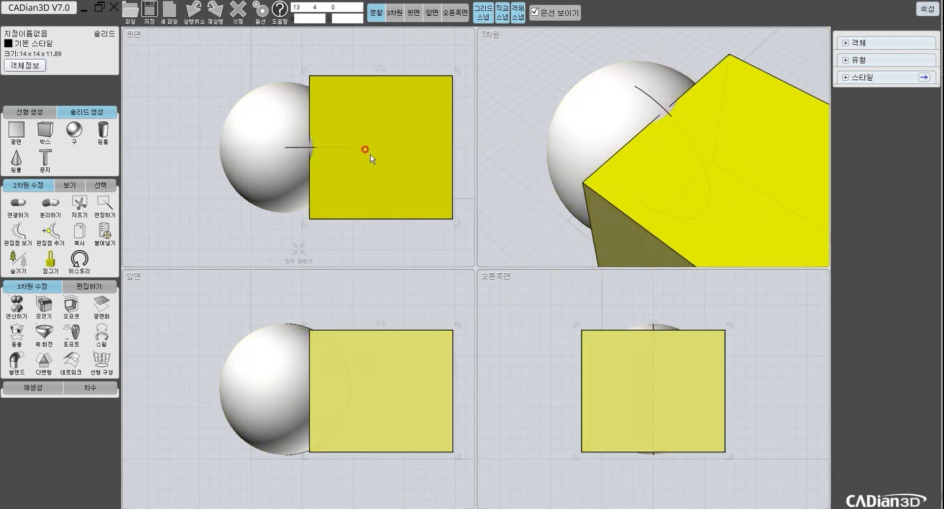
click(168, 151)
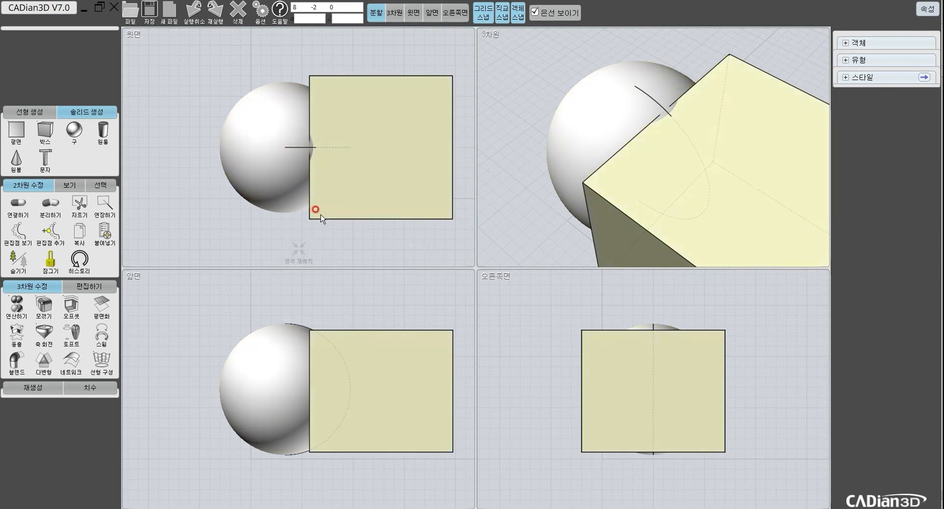
click(319, 170)
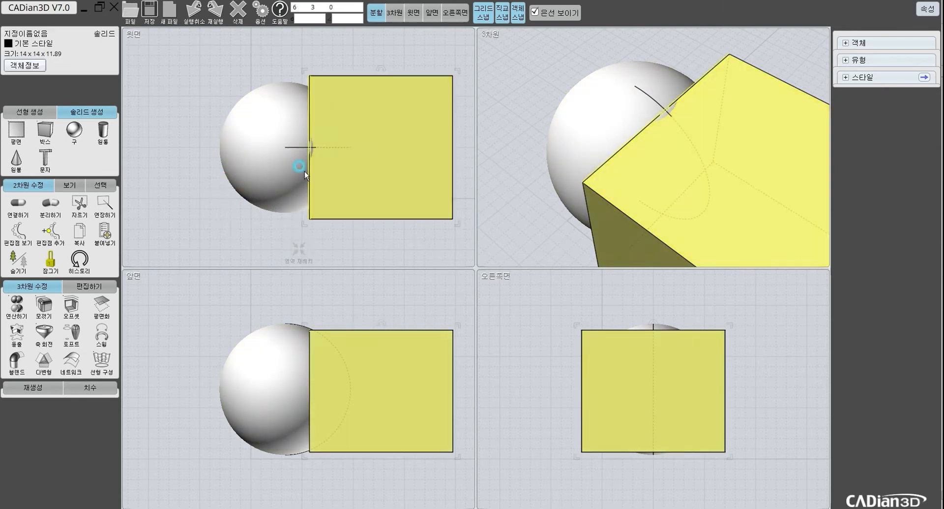
click(287, 170)
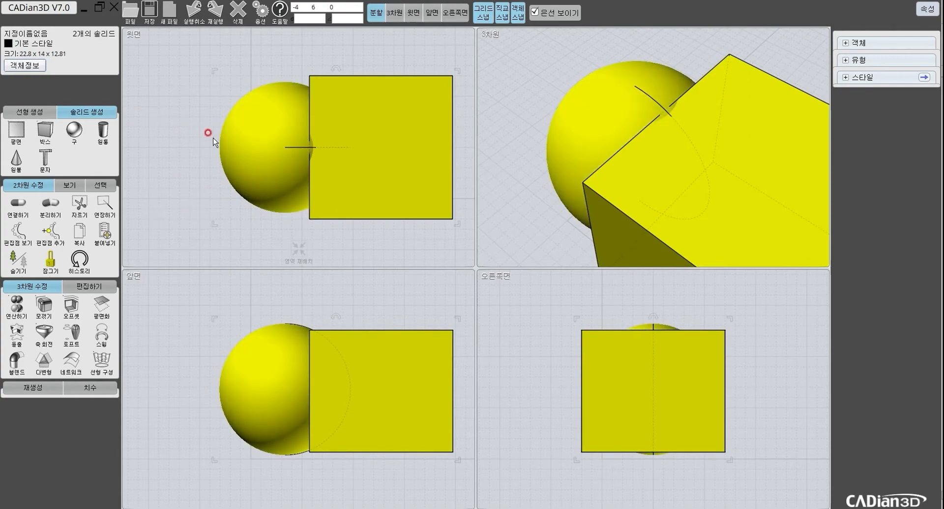
key(Escape)
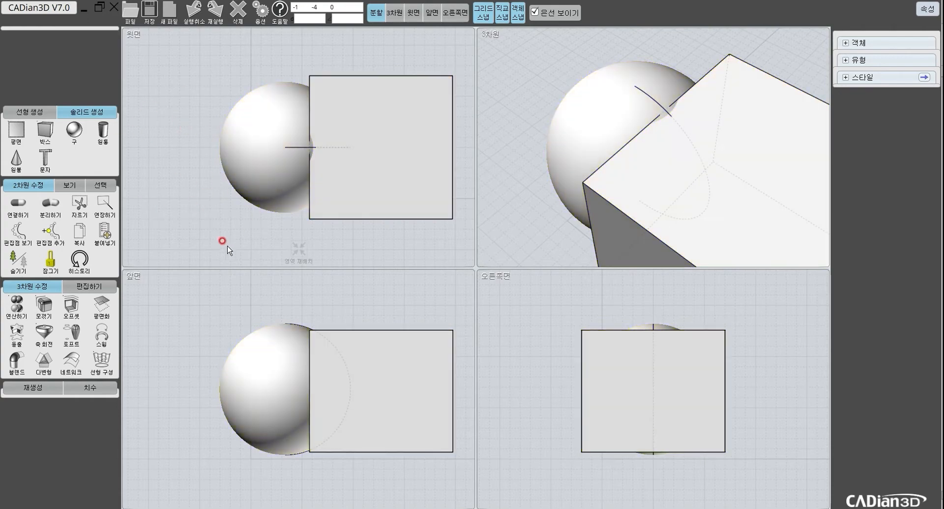
click(71, 306)
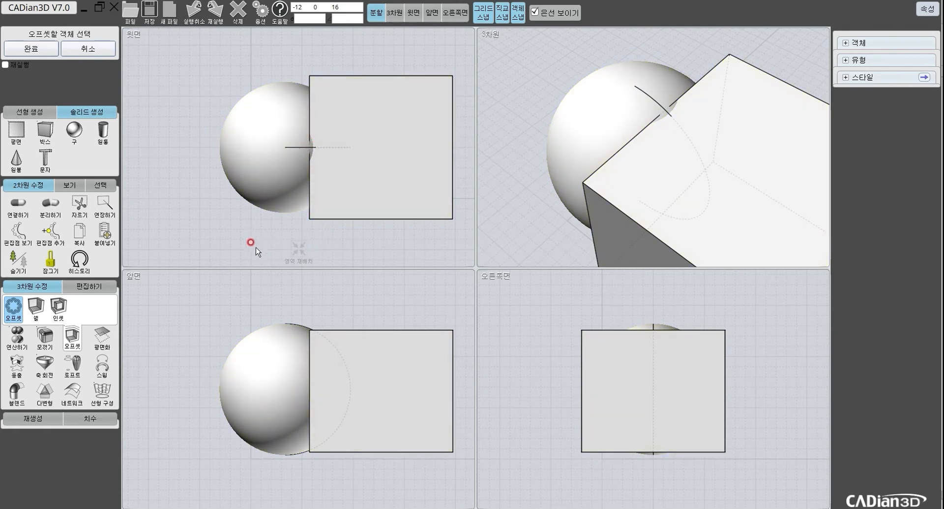
click(18, 345)
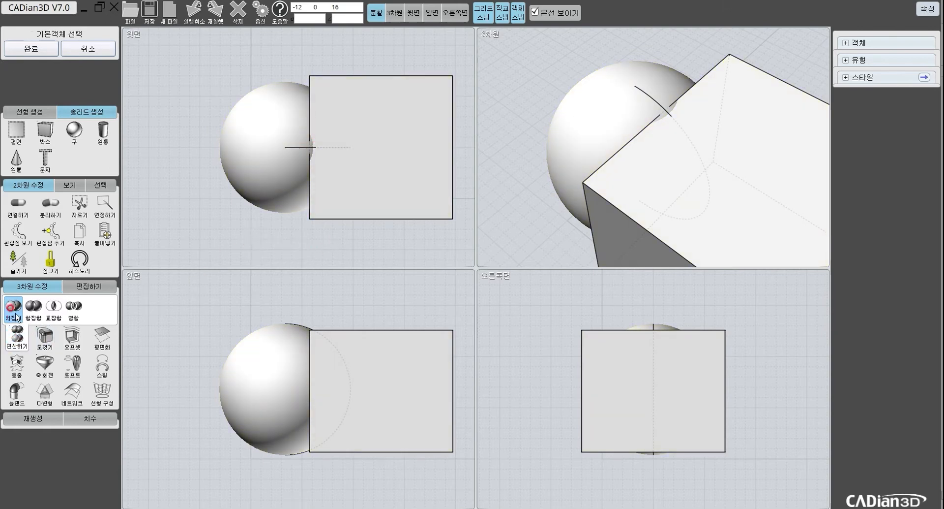
click(241, 206)
click(223, 209)
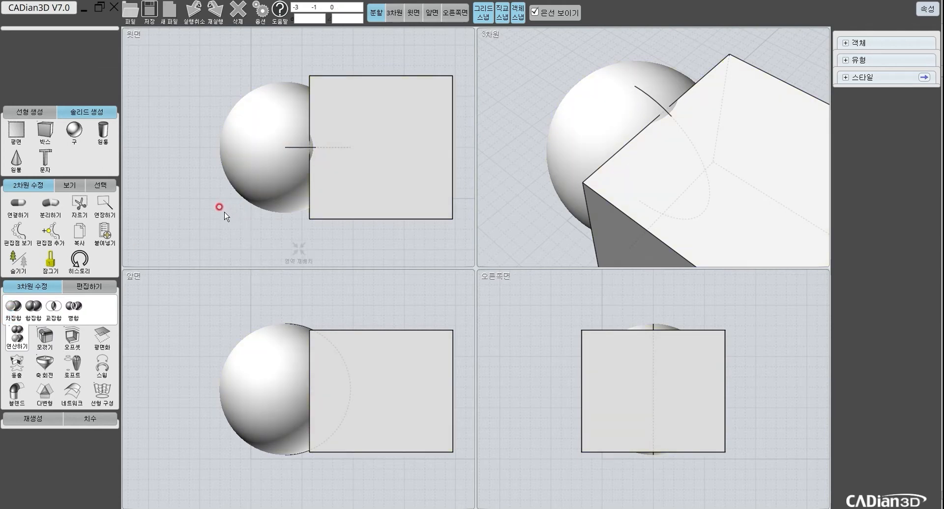
click(308, 210)
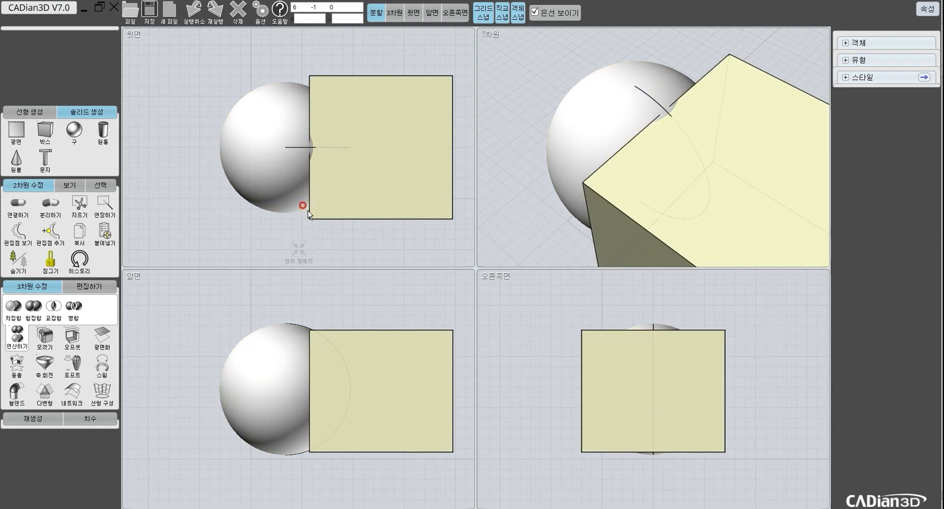
click(285, 216)
click(129, 272)
Step: Subtract the sphere from the box with Boolean difference without keeping the sphere, and undo the subtraction after inspecting the cut
click(13, 307)
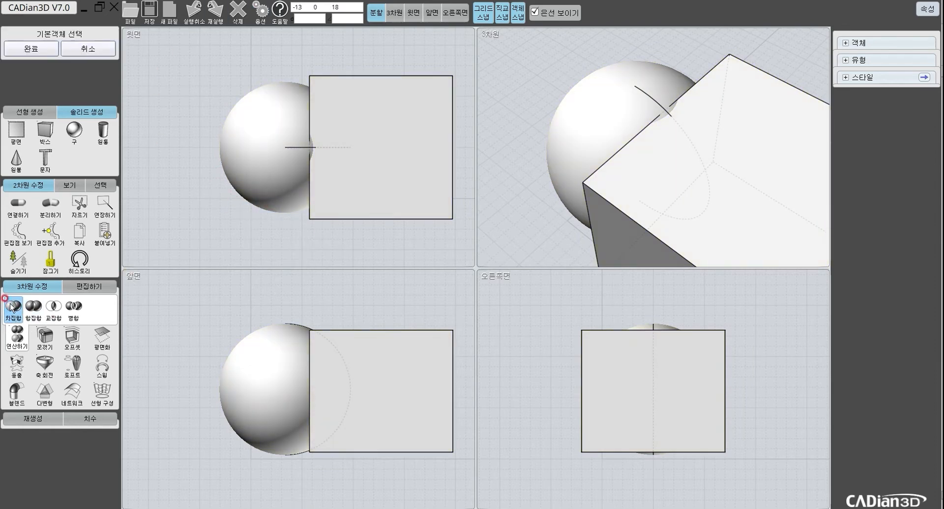
click(39, 35)
click(417, 155)
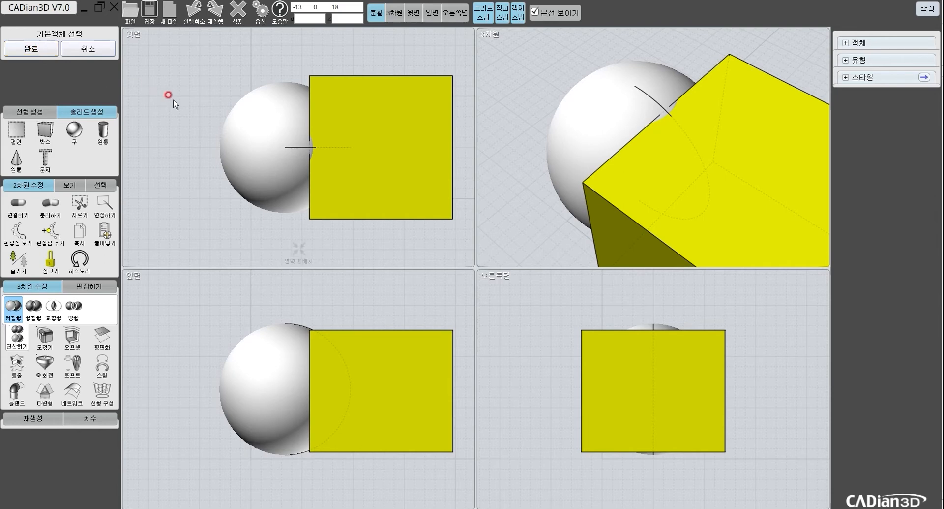
right_click(212, 114)
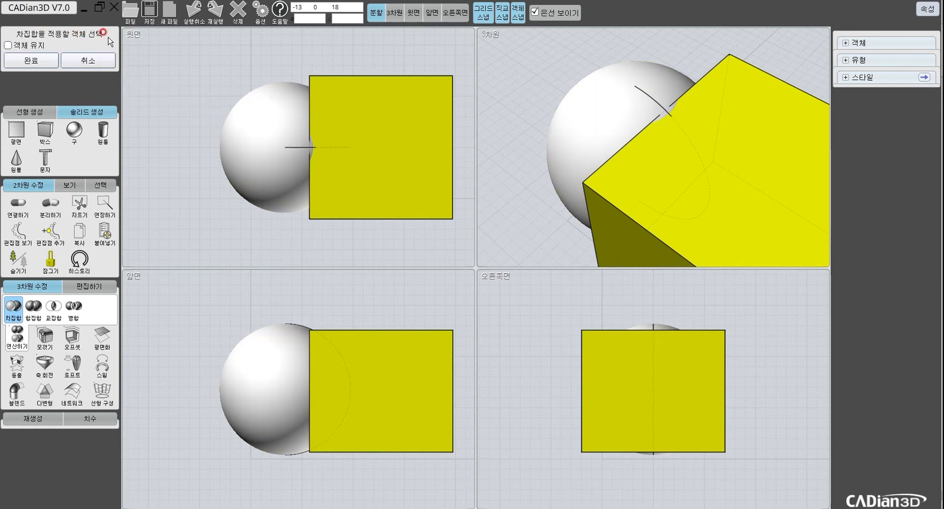
click(231, 121)
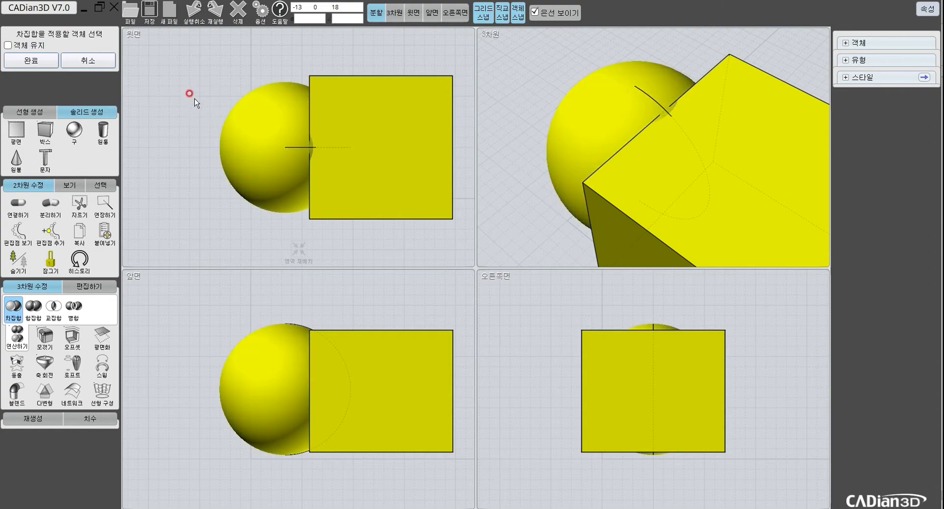
right_click(195, 101)
right_drag(565, 134, 673, 99)
key(ctrl+z)
key(ctrl+z)
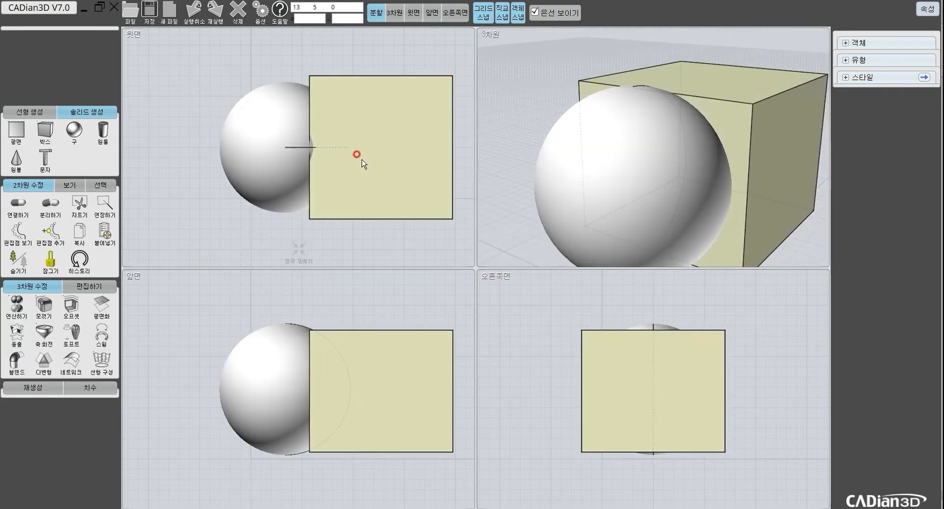
click(216, 11)
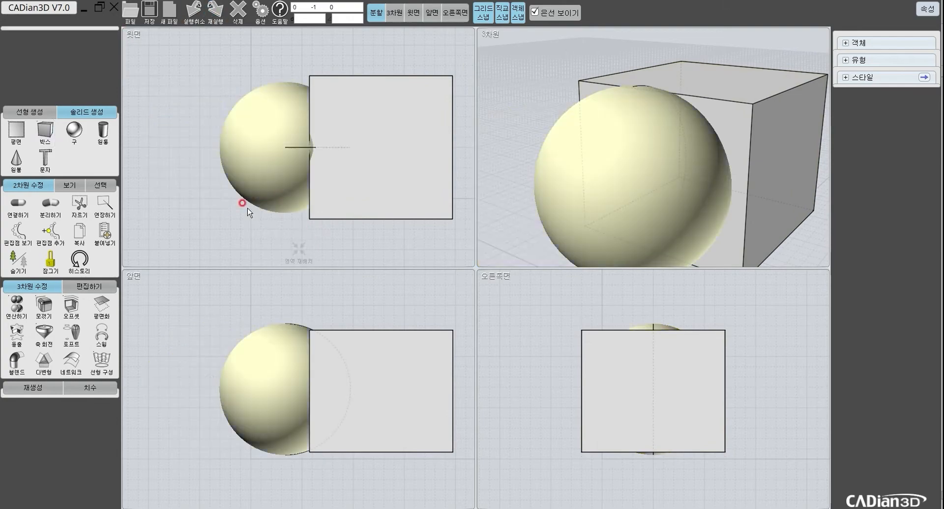
Step: Subtract the sphere from the box with Boolean difference, using the keep-object option (객체 유지) so the sphere is retained
click(365, 111)
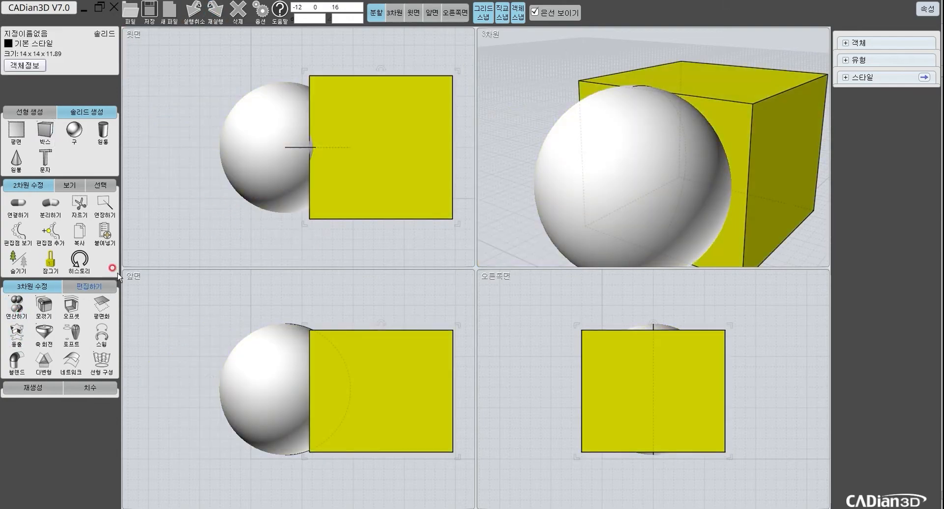
right_click(336, 114)
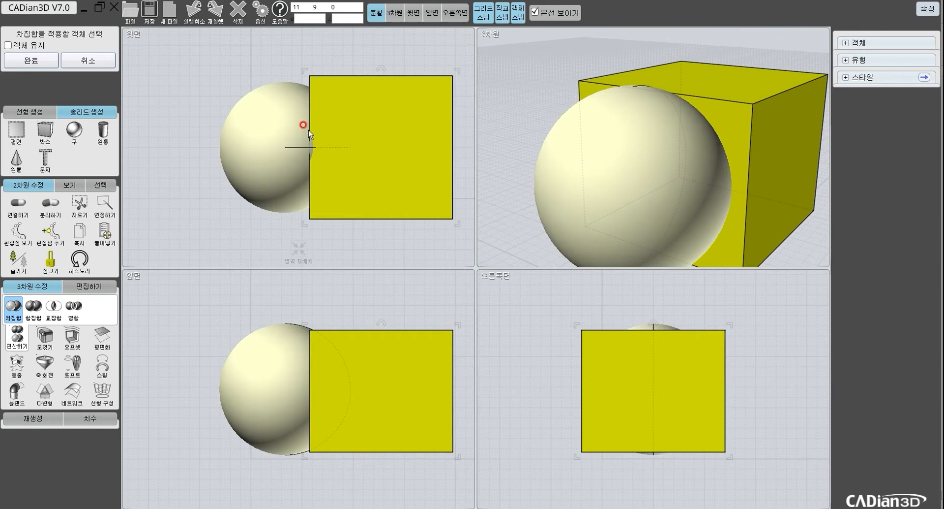
click(294, 132)
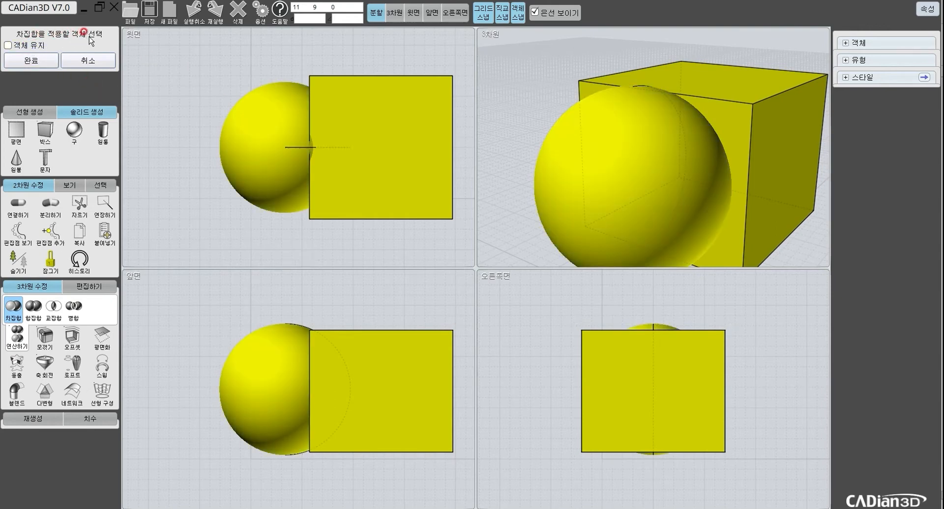
click(10, 45)
click(33, 63)
Step: Move the kept sphere away from the box to inspect the spherical cut in the 3D view, and return it to its place
right_drag(569, 100, 542, 111)
drag(600, 141, 534, 153)
right_drag(534, 153, 625, 177)
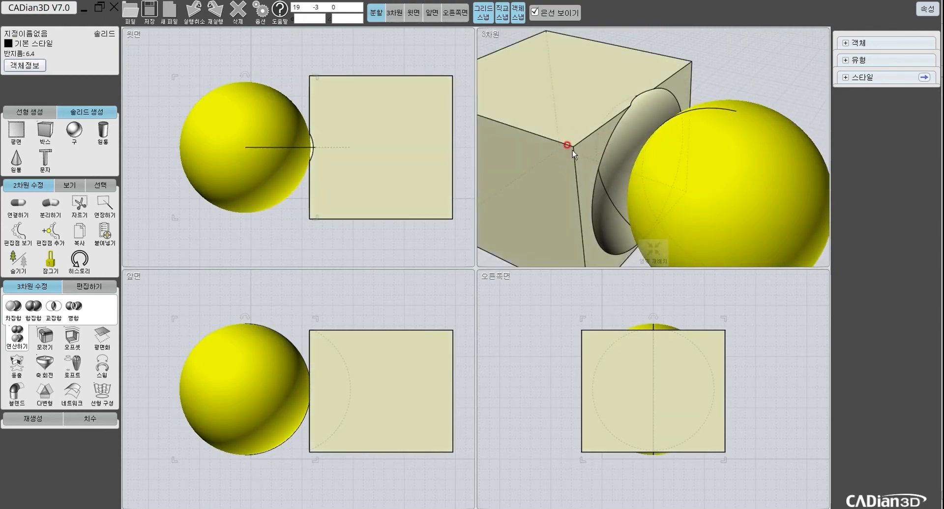
drag(688, 144, 640, 111)
right_drag(689, 102, 511, 96)
click(215, 235)
scroll(291, 163, down, 4)
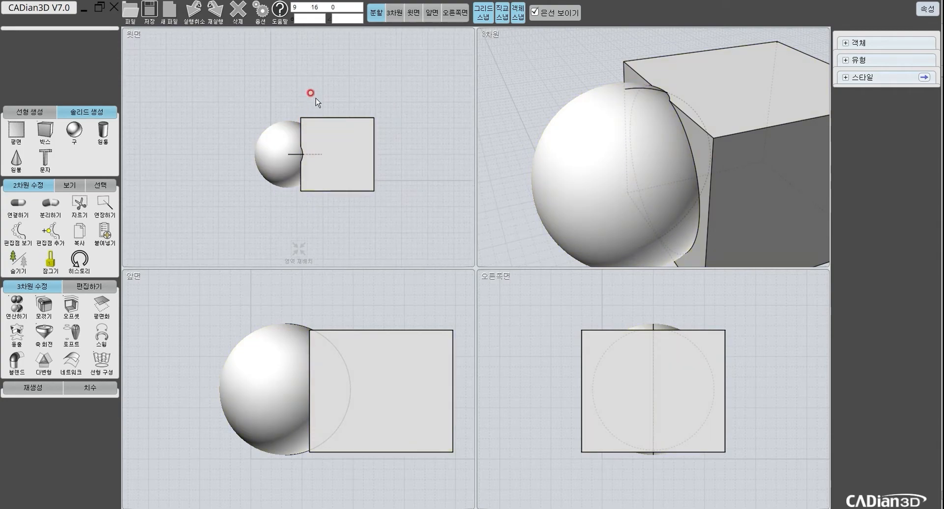
click(22, 307)
click(380, 158)
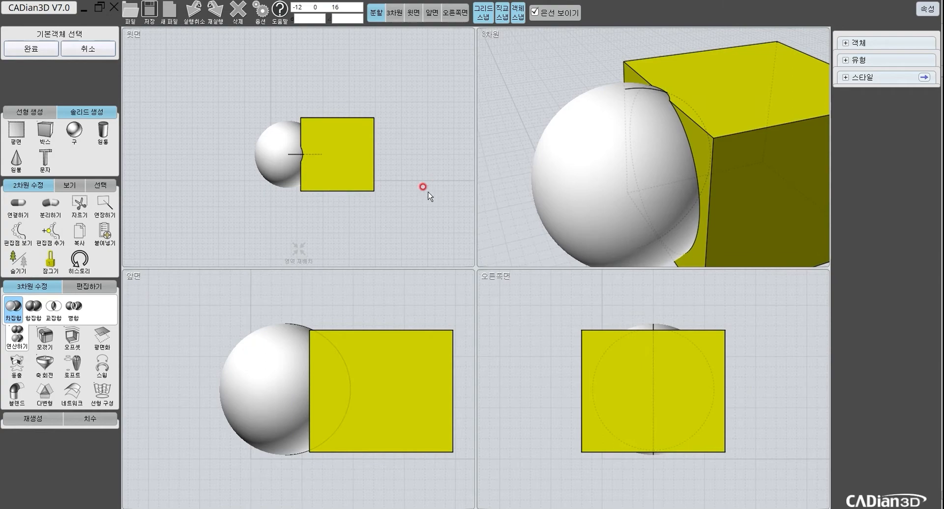
key(Escape)
key(Escape)
Step: Move the kept sphere clear of the cut once more, and undo back to the intact overlapping sphere and box
right_drag(628, 209, 662, 191)
click(662, 191)
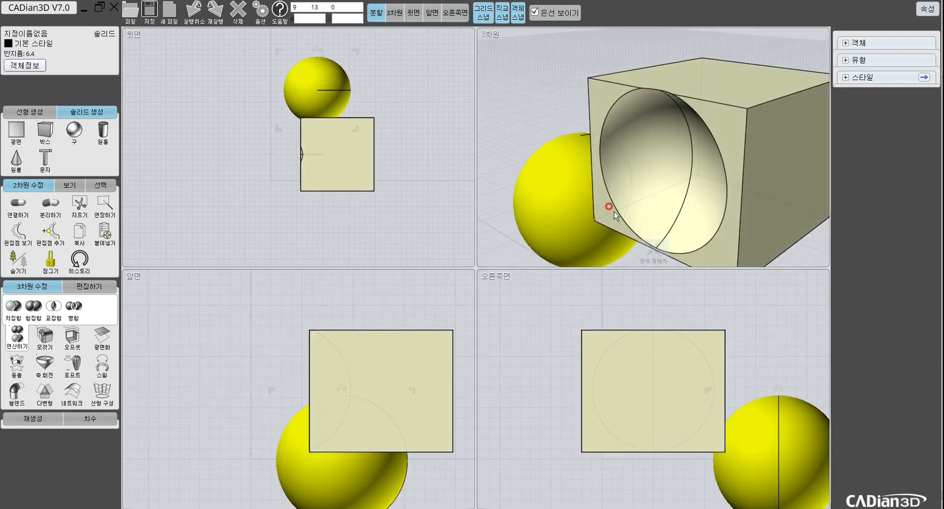
click(614, 211)
right_click(365, 210)
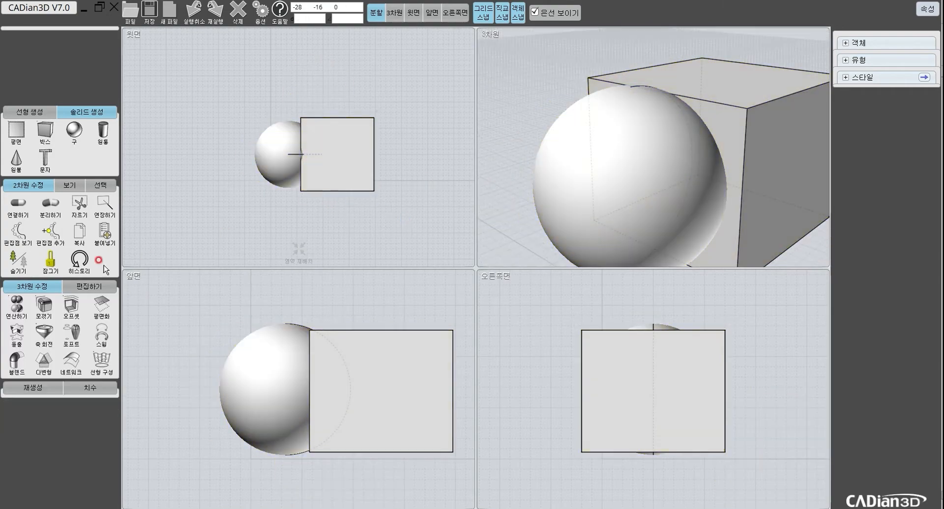
Step: Merge the overlapping sphere and box with Boolean union, and shift the united solid slightly to check that it moves as one
click(17, 306)
click(34, 310)
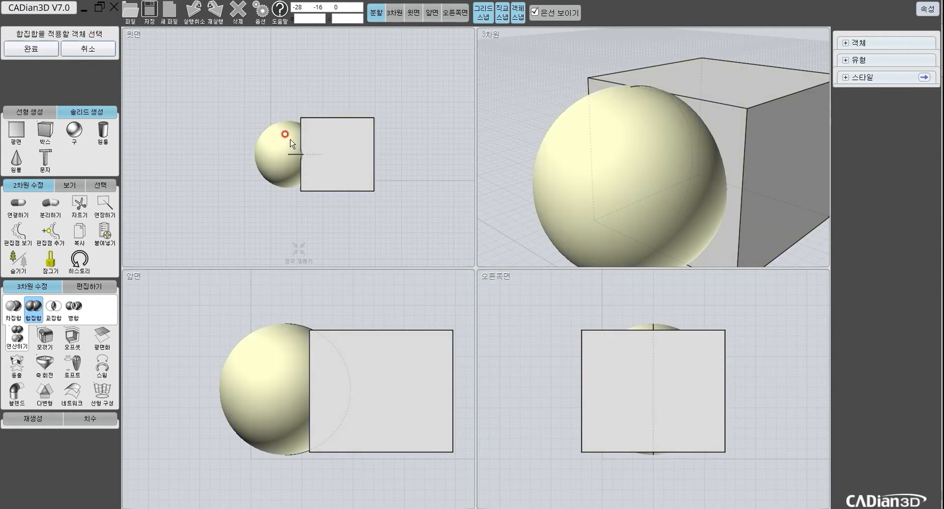
click(274, 143)
click(358, 138)
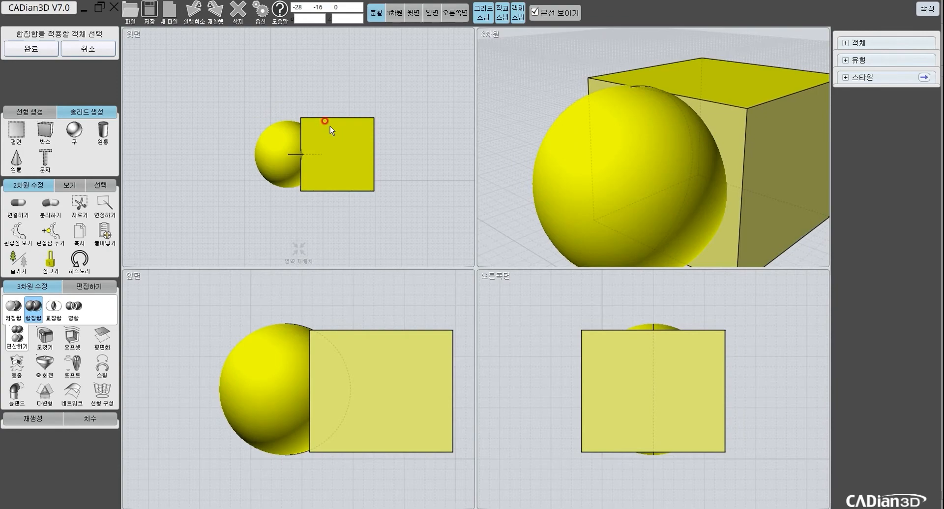
click(265, 154)
drag(223, 92, 416, 228)
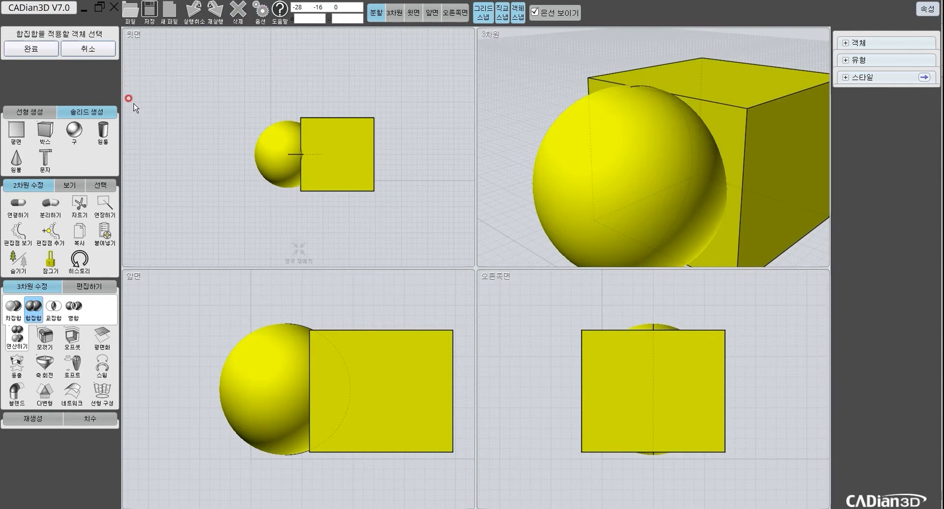
click(32, 54)
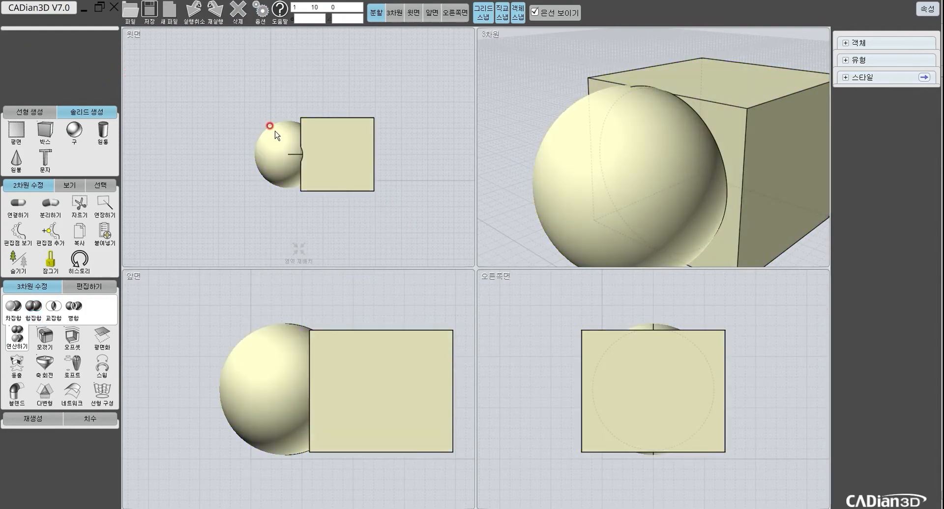
click(272, 129)
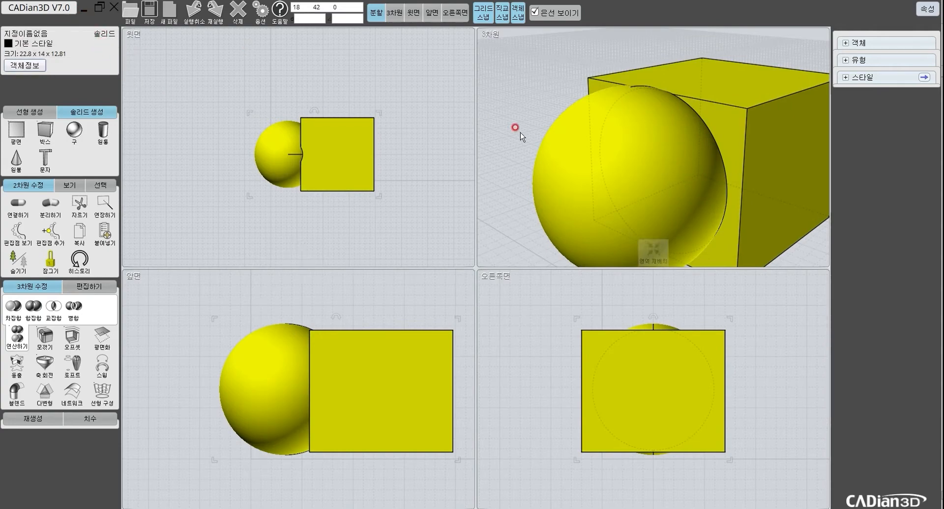
mouse_move(355, 160)
mouse_down()
mouse_move(333, 160)
mouse_move(398, 170)
mouse_move(326, 160)
mouse_move(382, 152)
mouse_move(353, 171)
mouse_up()
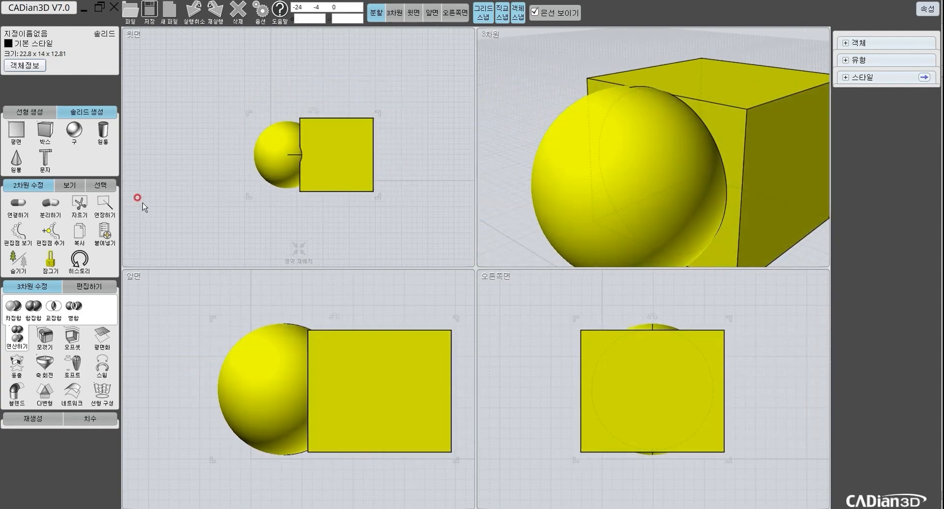
Step: Separate the united solid into its individual surfaces, and select the sphere and box faces to check that they are independent
click(54, 208)
right_drag(662, 80, 704, 138)
click(747, 106)
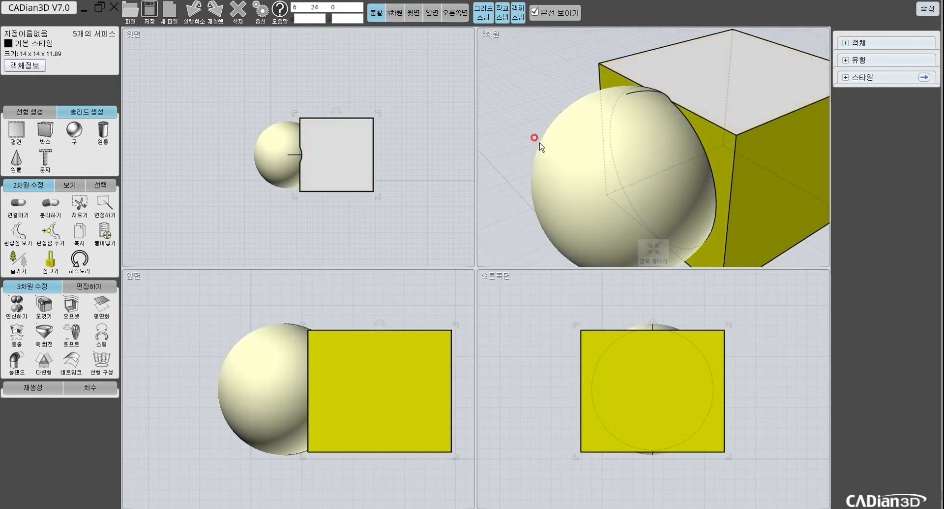
click(541, 146)
right_drag(582, 168, 569, 140)
click(424, 138)
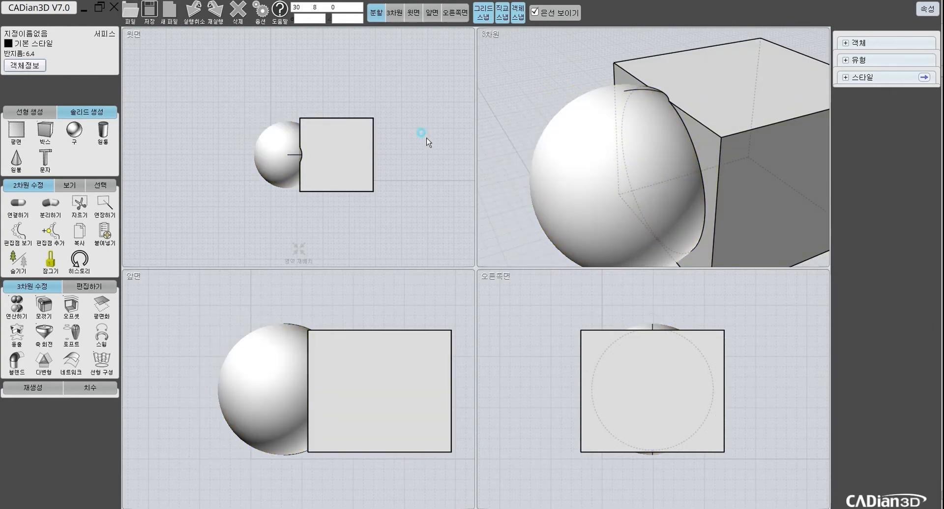
click(333, 156)
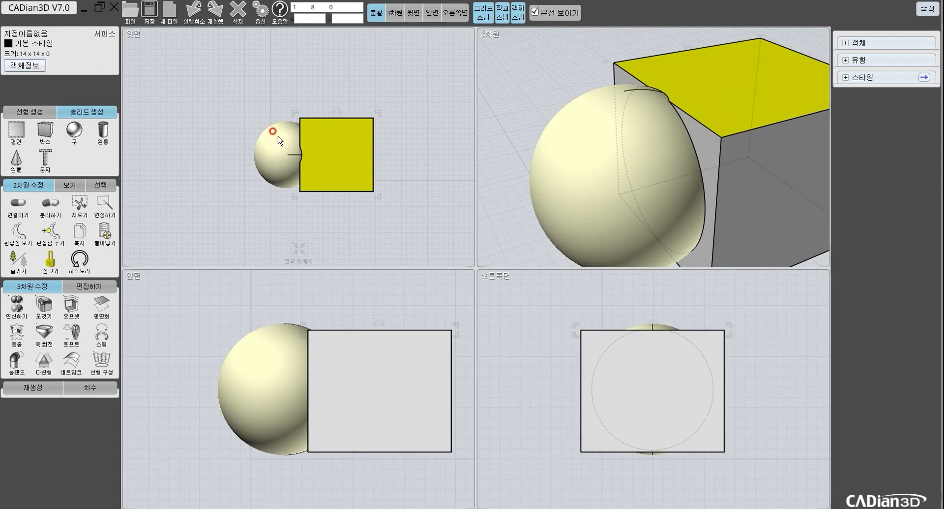
click(354, 142)
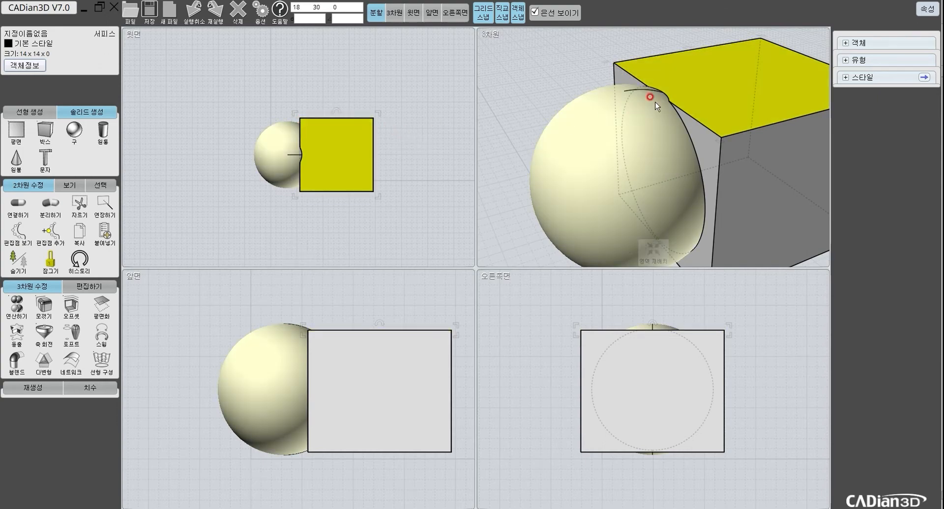
click(572, 79)
Step: Move the separated sphere surface and box faces apart in the 3D view to expose the inside of the former solid
scroll(622, 122, down, 5)
scroll(656, 131, up, 3)
right_drag(621, 122, 677, 154)
scroll(635, 131, down, 4)
scroll(642, 120, up, 4)
scroll(685, 129, down, 3)
drag(663, 153, 562, 158)
right_drag(666, 160, 777, 121)
click(679, 182)
right_drag(686, 101, 707, 127)
drag(705, 111, 566, 87)
drag(642, 96, 603, 78)
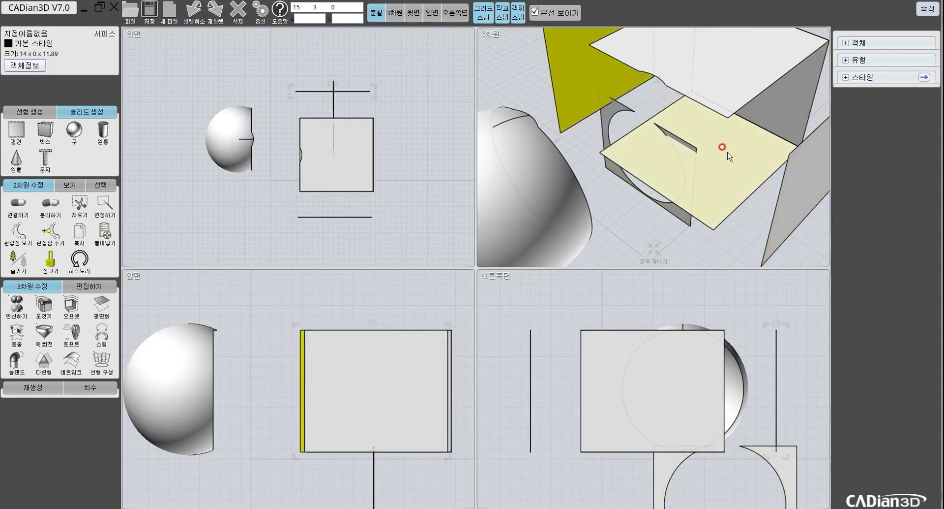
Step: Undo the surface moves and the separation to restore the united sphere-and-box solid
key(ctrl+z)
key(ctrl+z)
key(ctrl+z)
key(ctrl+z)
key(ctrl+z)
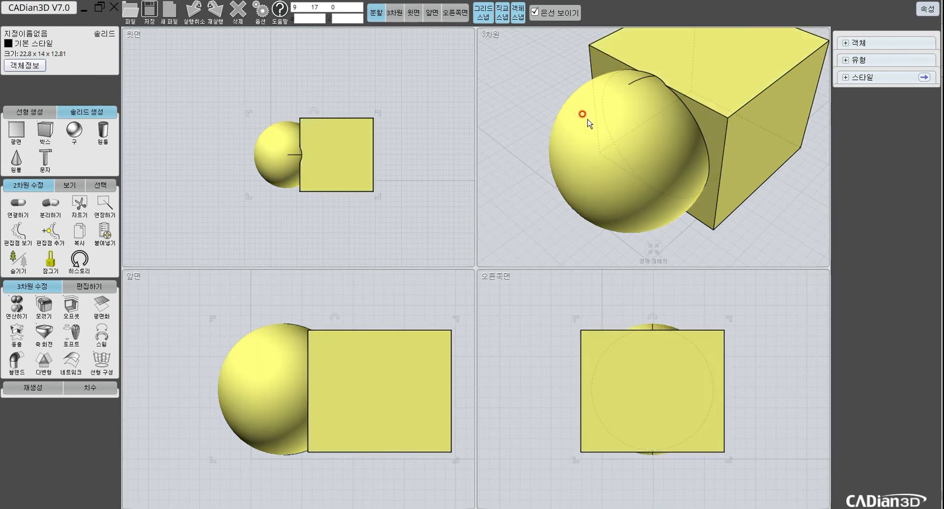
Step: Select the united sphere-and-box solid to check that it is one object, and undo the union to restore the separate overlapping solids
scroll(730, 129, down, 3)
right_drag(730, 130, 641, 142)
click(616, 134)
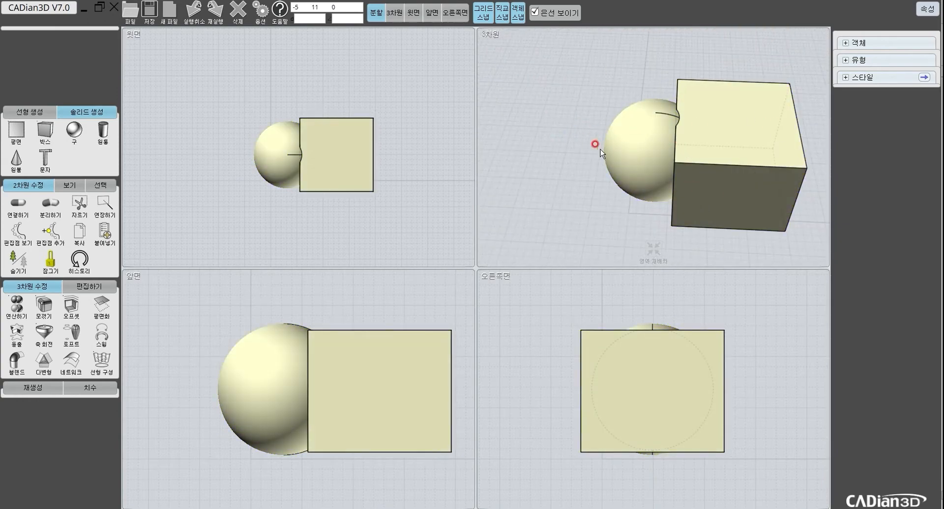
click(648, 145)
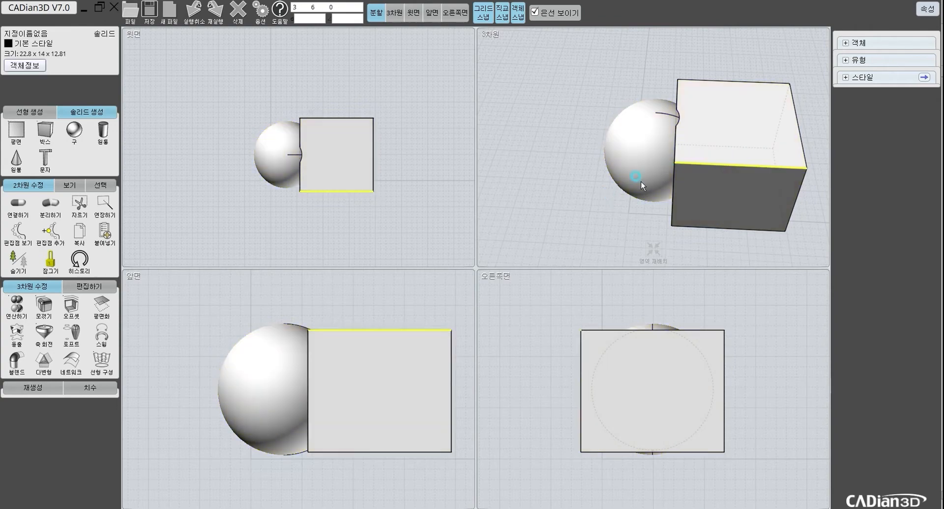
click(634, 157)
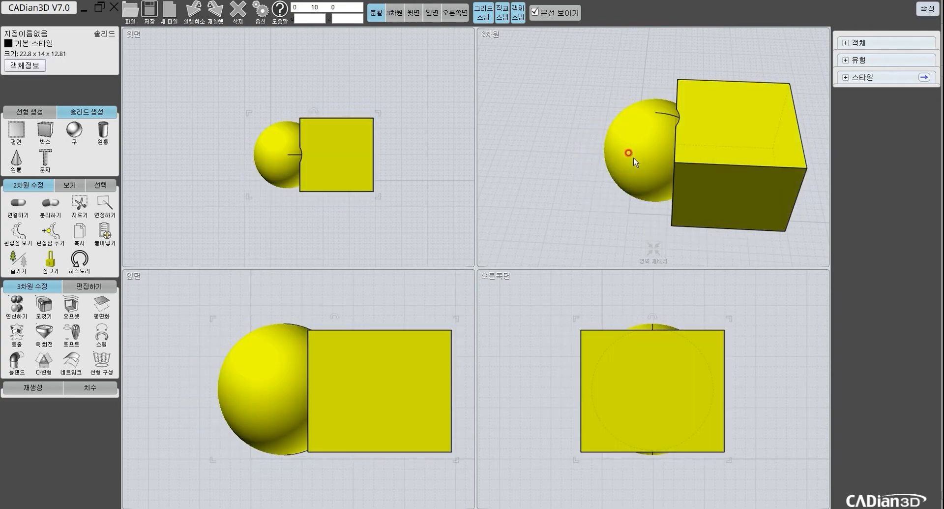
click(412, 180)
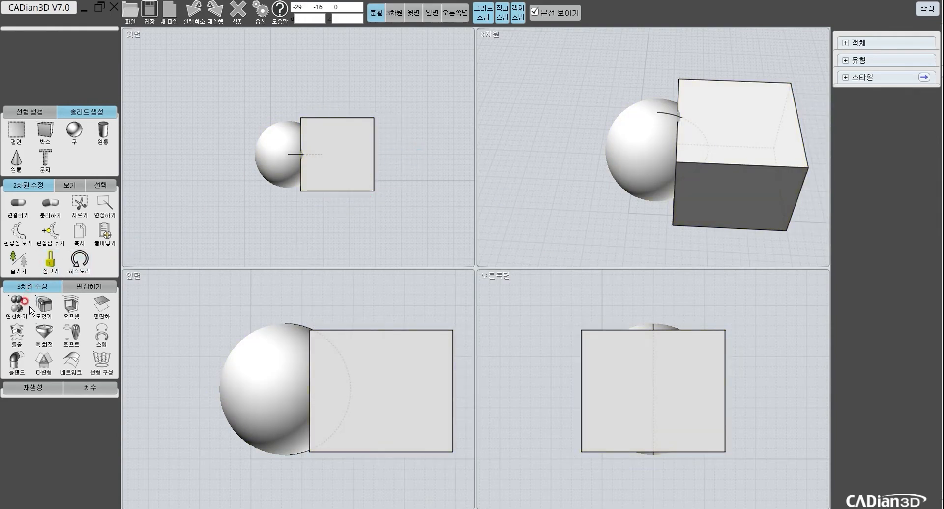
Step: Create the Boolean intersection of the overlapping sphere and box, with the sphere as first object and the box as second, and inspect it in 3D
click(17, 310)
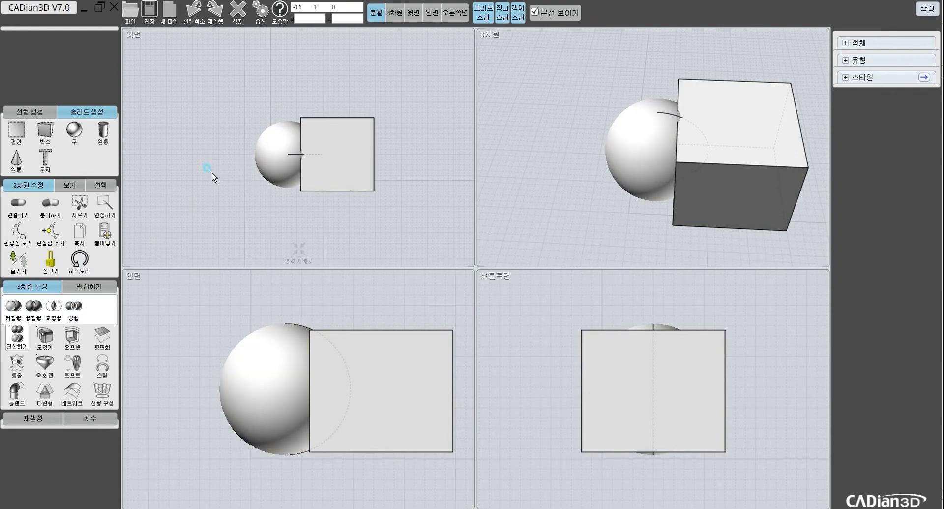
drag(223, 70, 399, 170)
click(53, 307)
right_click(140, 212)
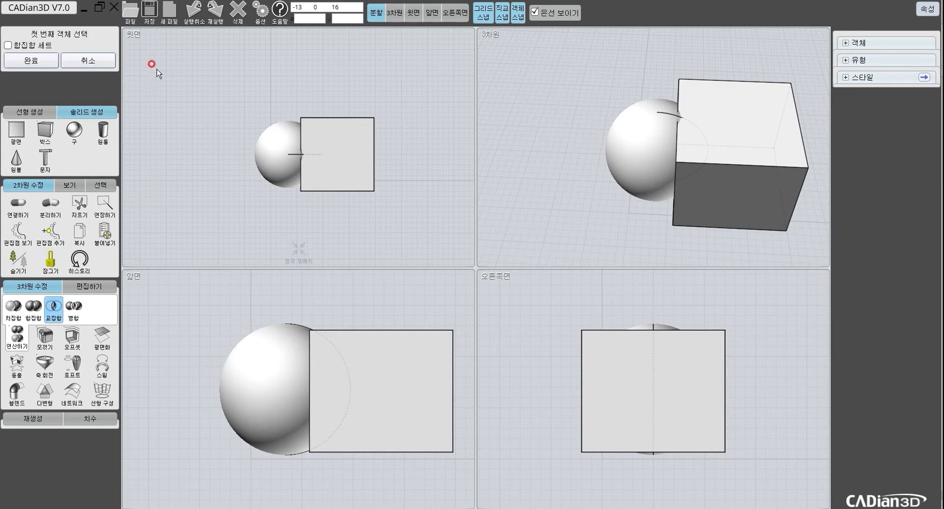
click(287, 158)
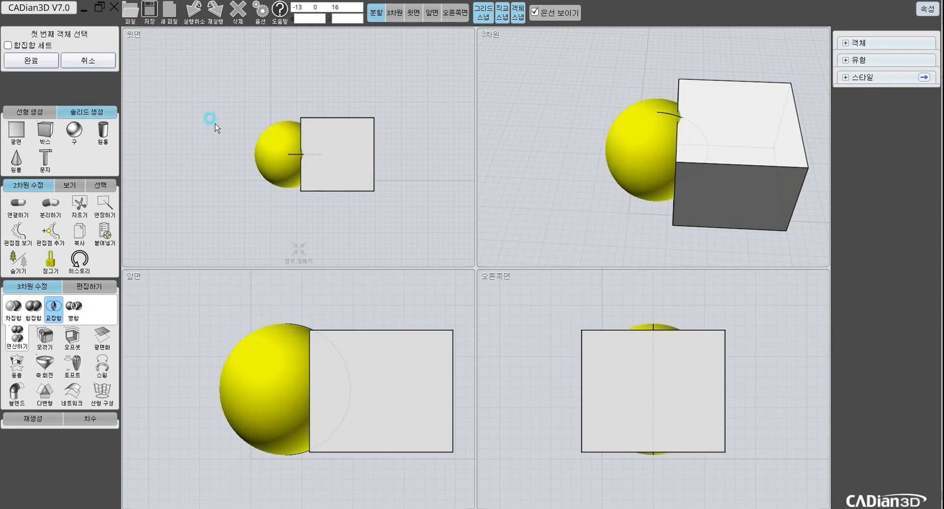
click(323, 126)
right_drag(643, 178, 535, 130)
right_drag(707, 152, 565, 161)
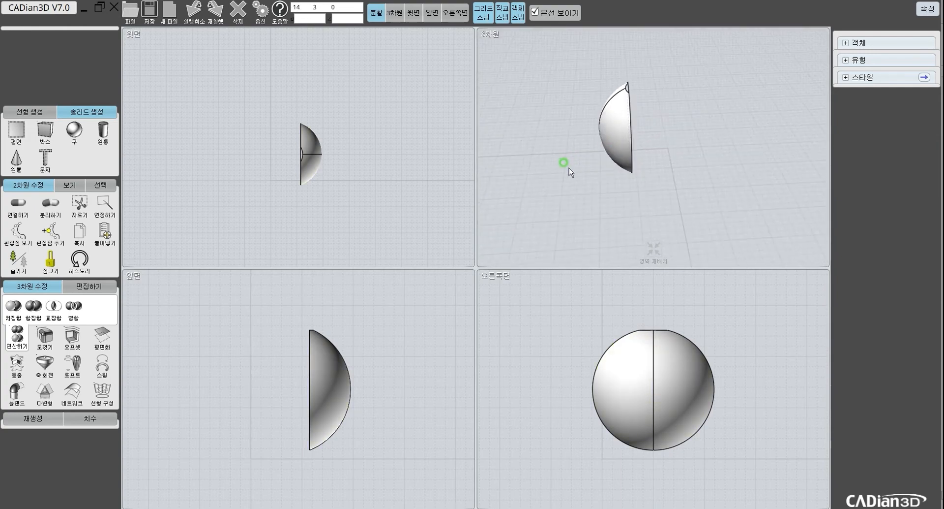
Step: Undo the Boolean intersection and restore the sphere and box in their overlapping position
click(56, 304)
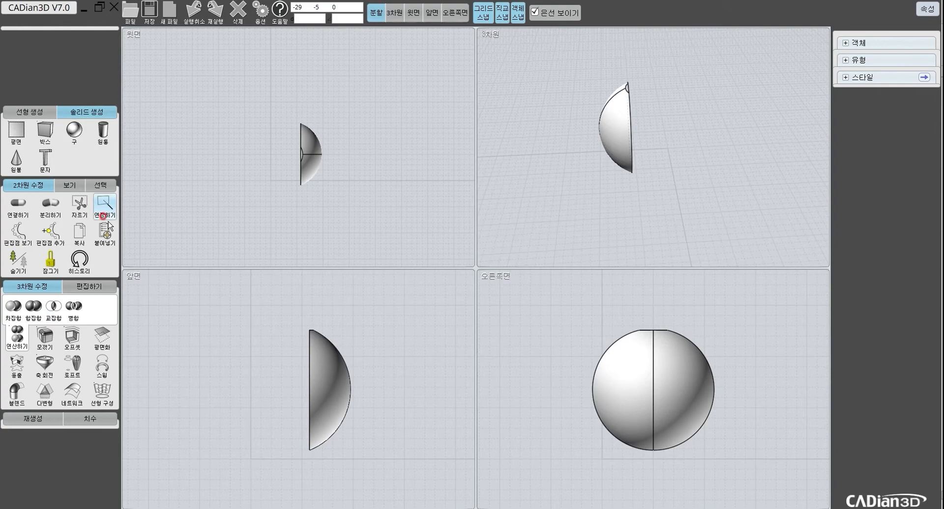
right_click(317, 126)
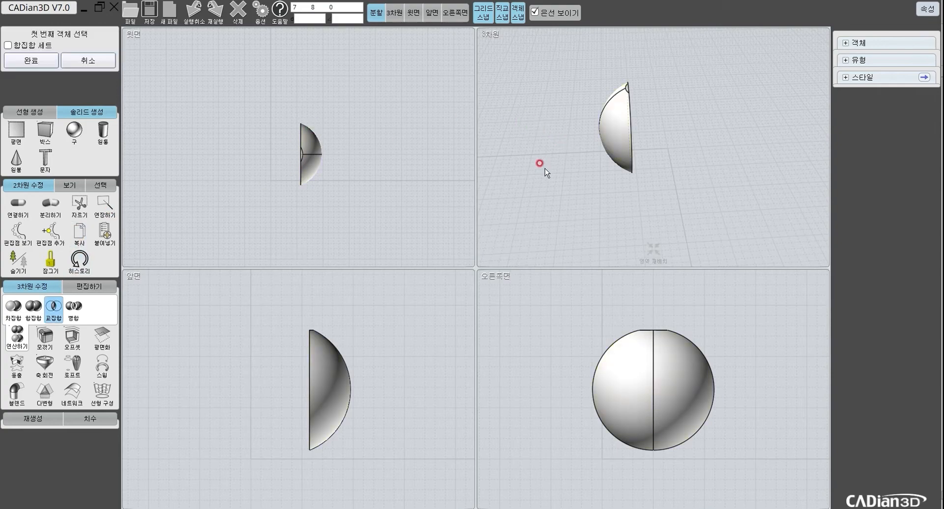
key(ctrl+z)
key(ctrl+z)
click(402, 188)
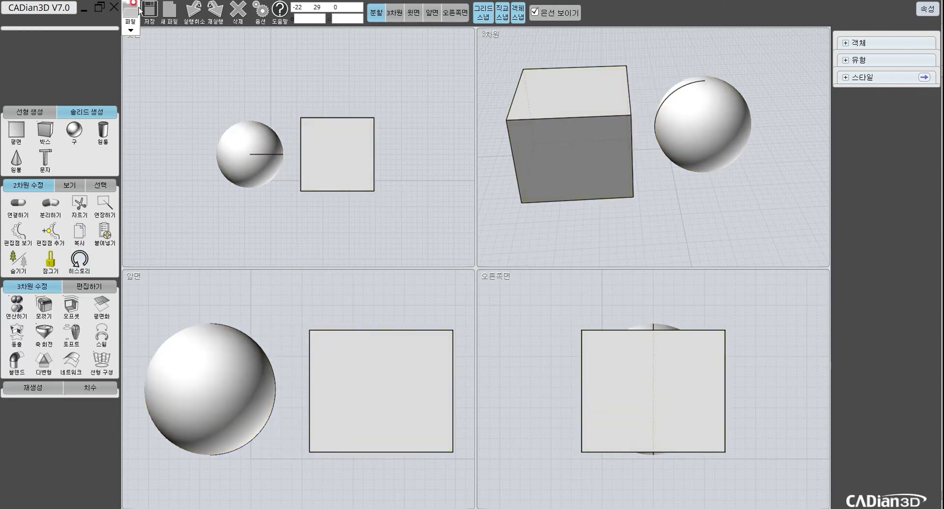
click(215, 10)
click(437, 151)
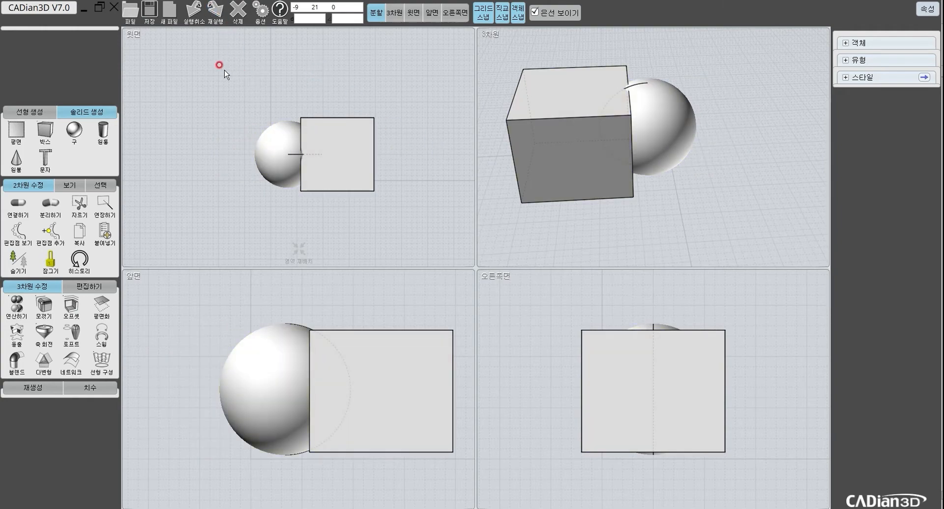
Step: Try to run a Boolean intersection with the sphere and box both selected beforehand
click(276, 149)
shift+click(351, 174)
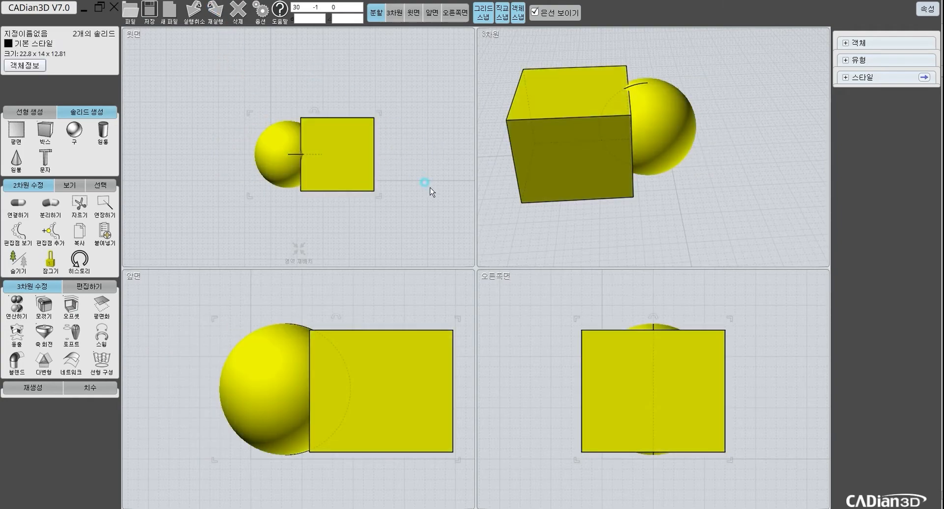
click(396, 174)
drag(195, 65, 399, 219)
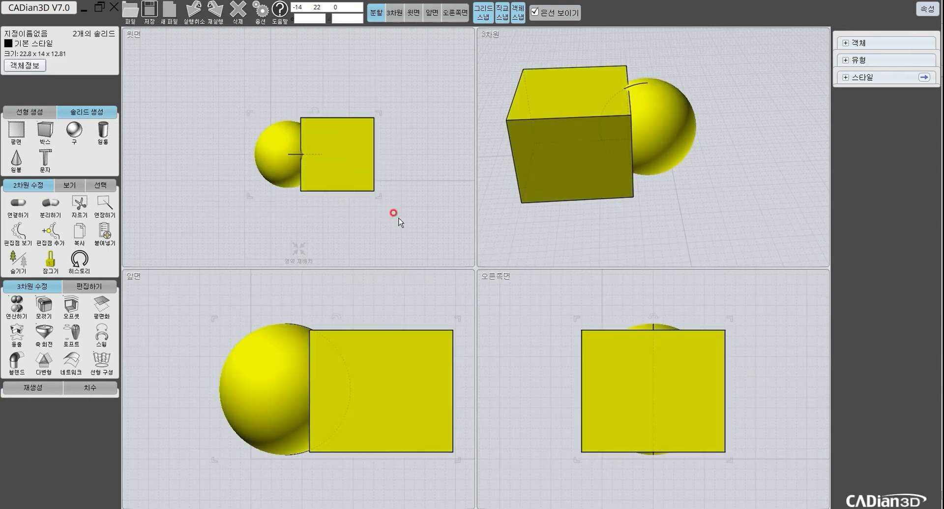
click(21, 310)
click(45, 314)
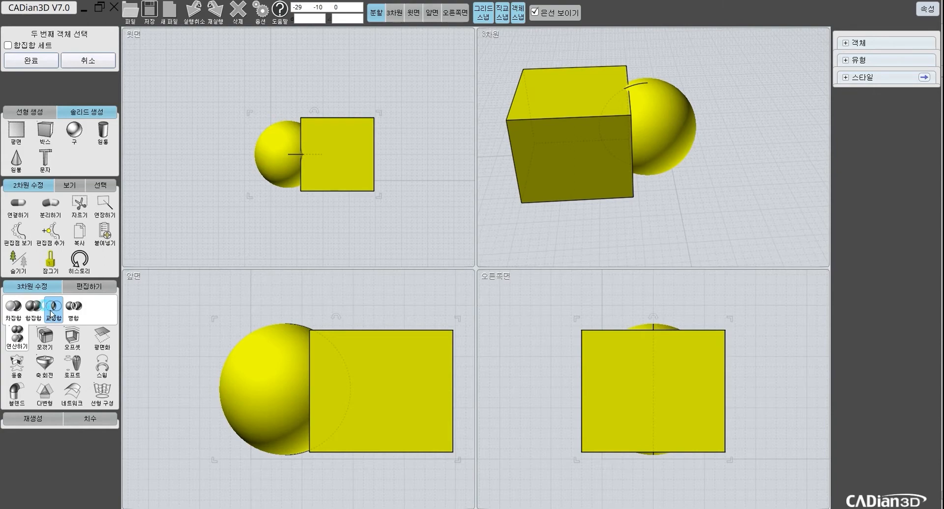
click(89, 60)
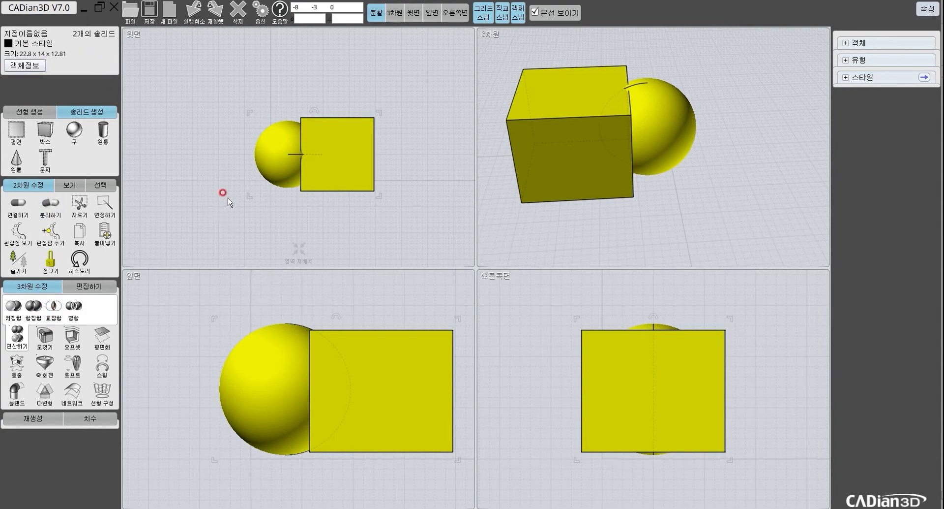
click(47, 336)
click(44, 60)
click(187, 200)
click(308, 141)
click(400, 168)
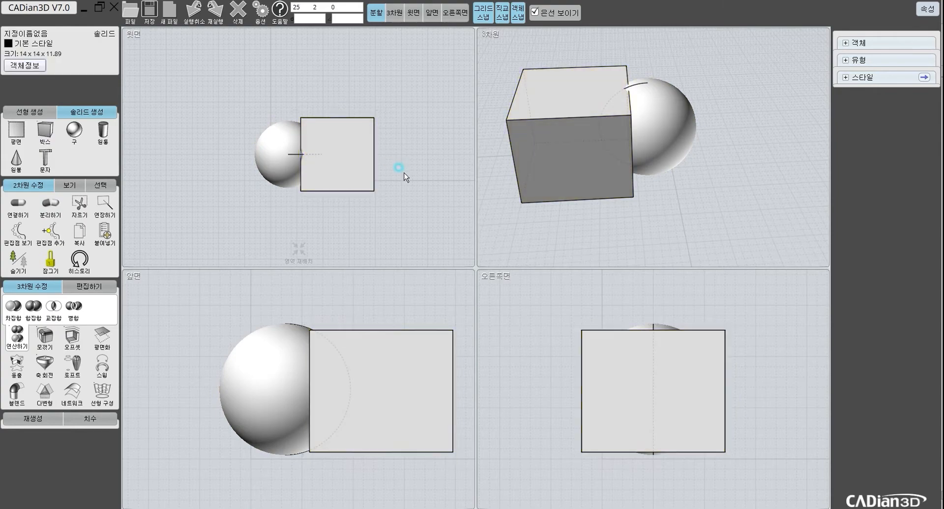
click(401, 165)
drag(237, 73, 401, 187)
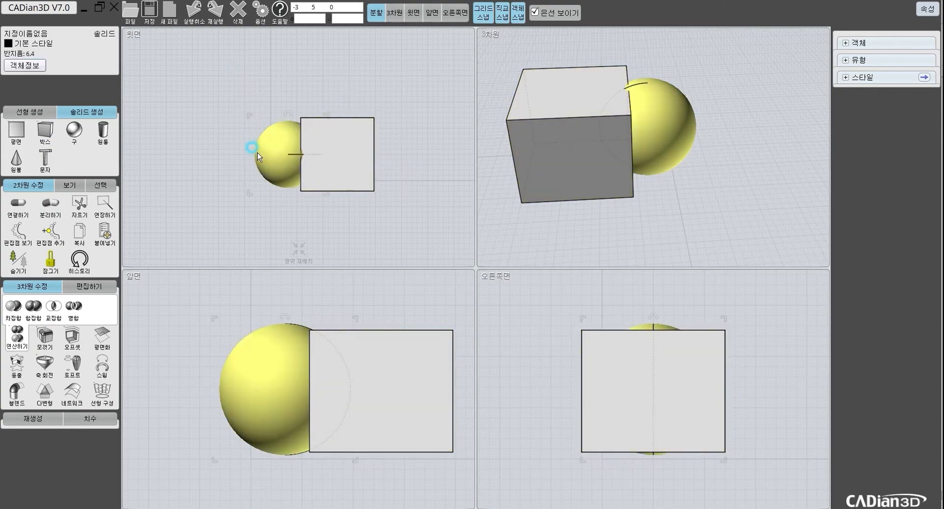
click(233, 181)
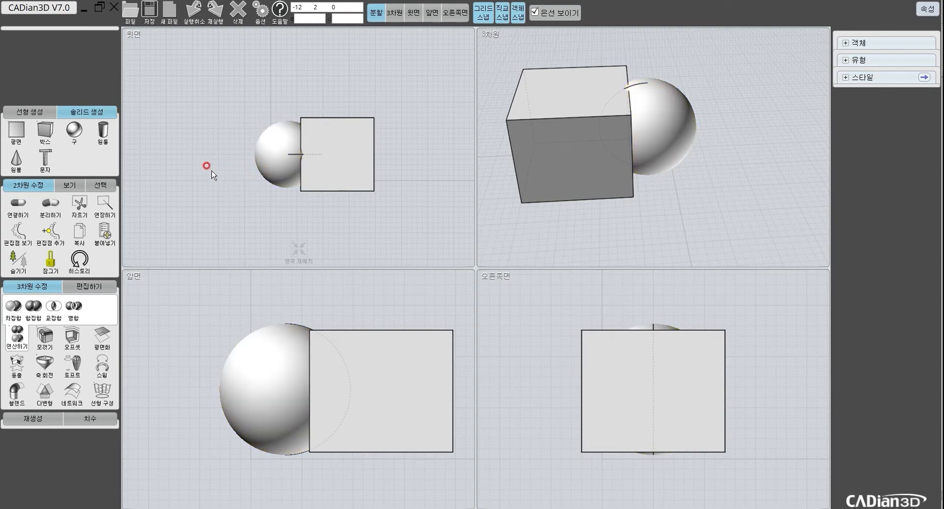
click(282, 141)
click(350, 223)
click(329, 154)
click(379, 163)
click(285, 143)
Step: Intersect the sphere with the box again, confirming the sphere as the first object before choosing the box as the second
click(69, 309)
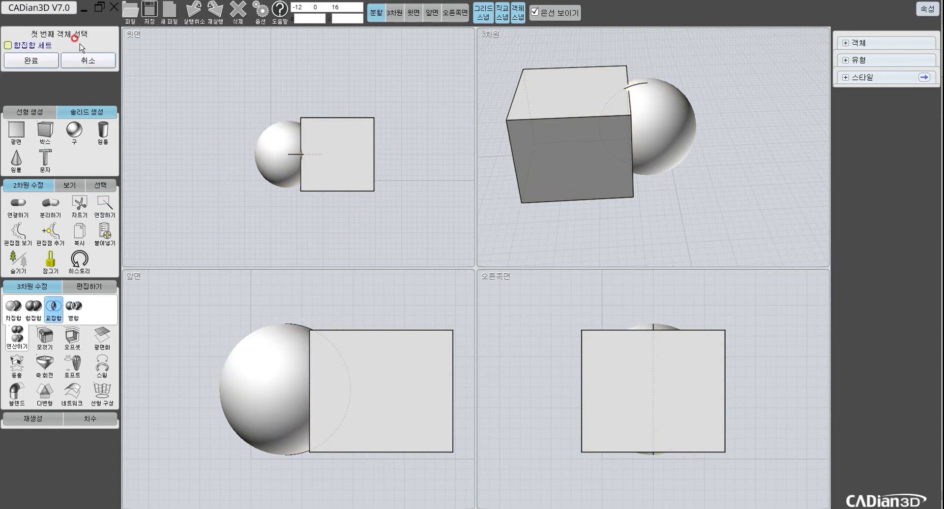
click(258, 167)
click(31, 63)
click(342, 149)
right_click(343, 150)
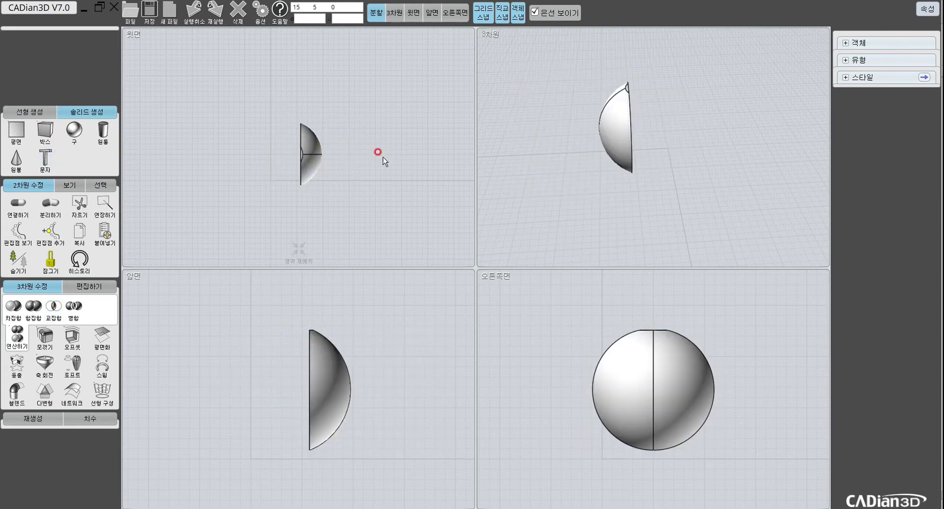
Step: Undo the repeated intersection and bring the sphere back to its position overlapping the box
key(ctrl+z)
key(ctrl+z)
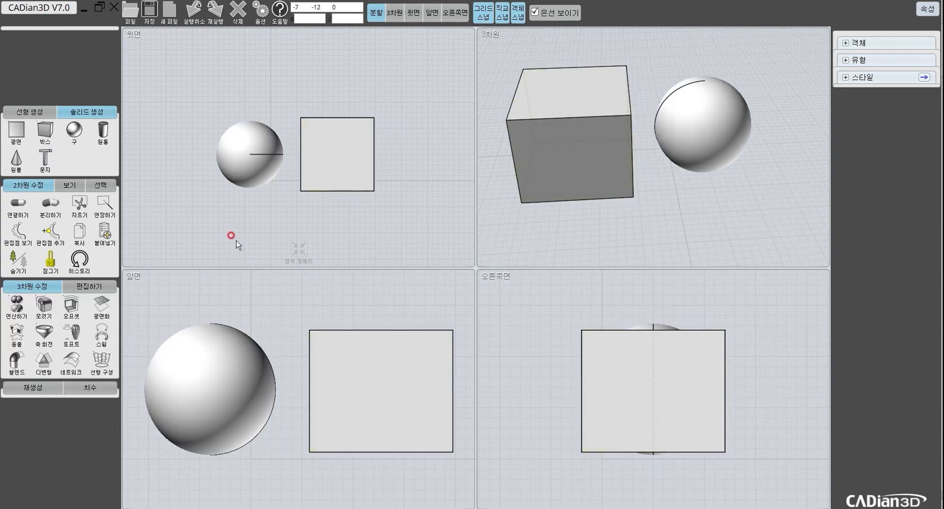
click(215, 14)
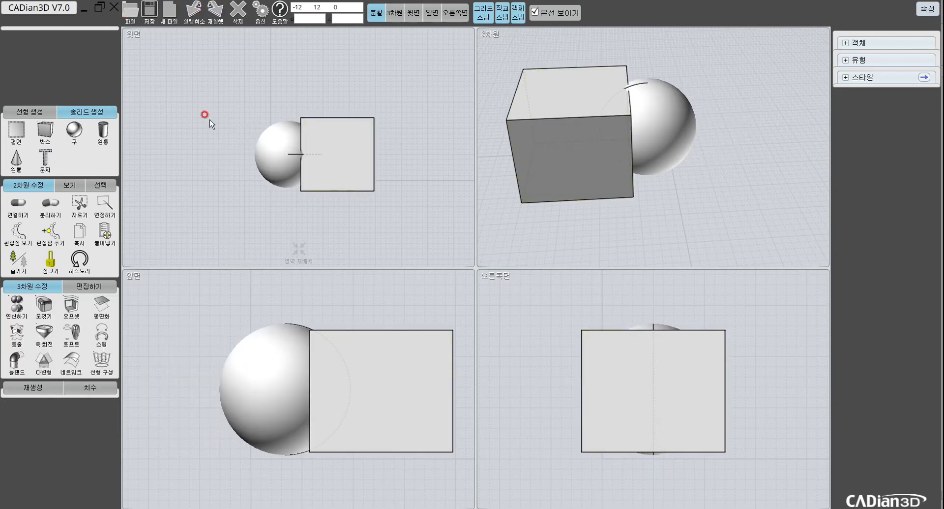
Step: Apply the Boolean Merge operation to the overlapping sphere and box to split them into separate solids along their intersection
click(16, 305)
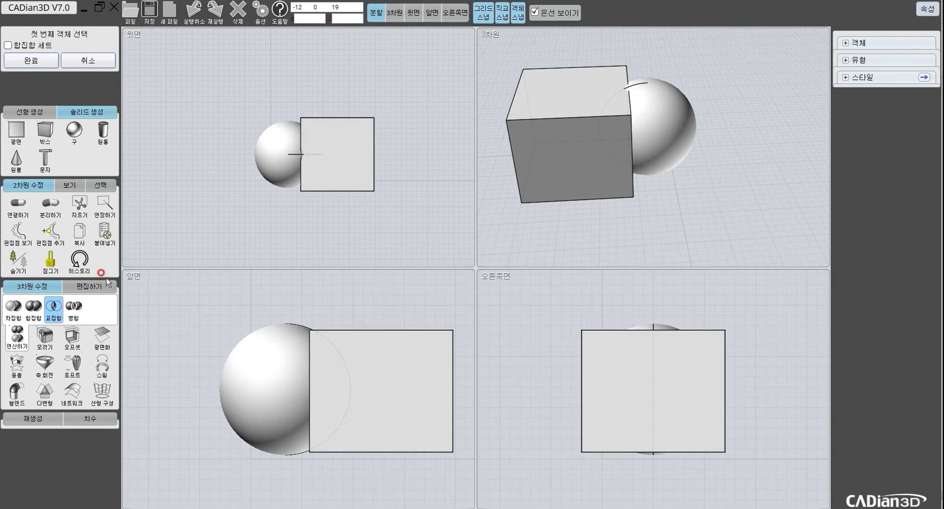
click(73, 308)
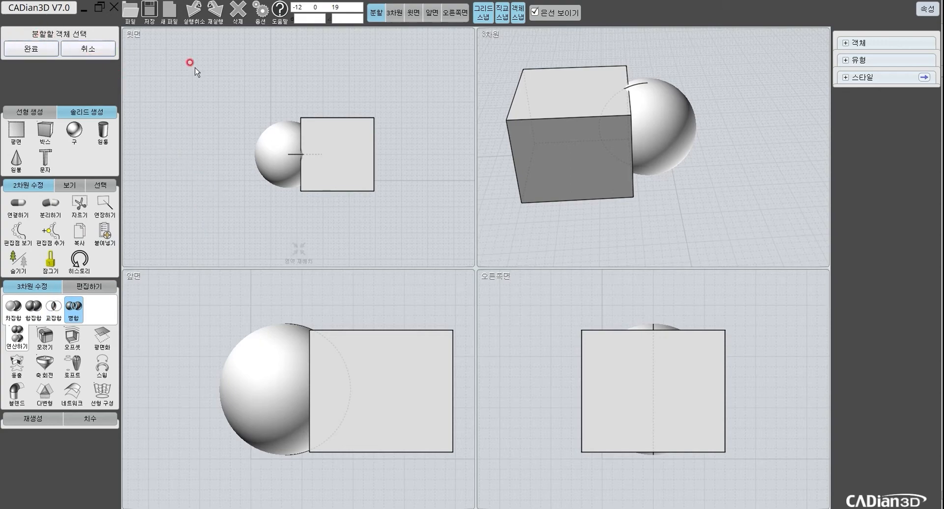
click(281, 164)
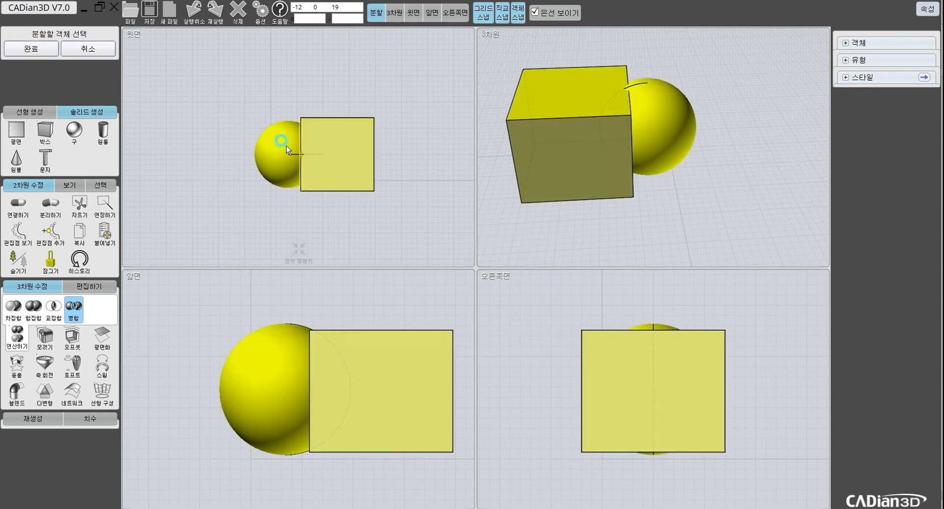
right_click(244, 89)
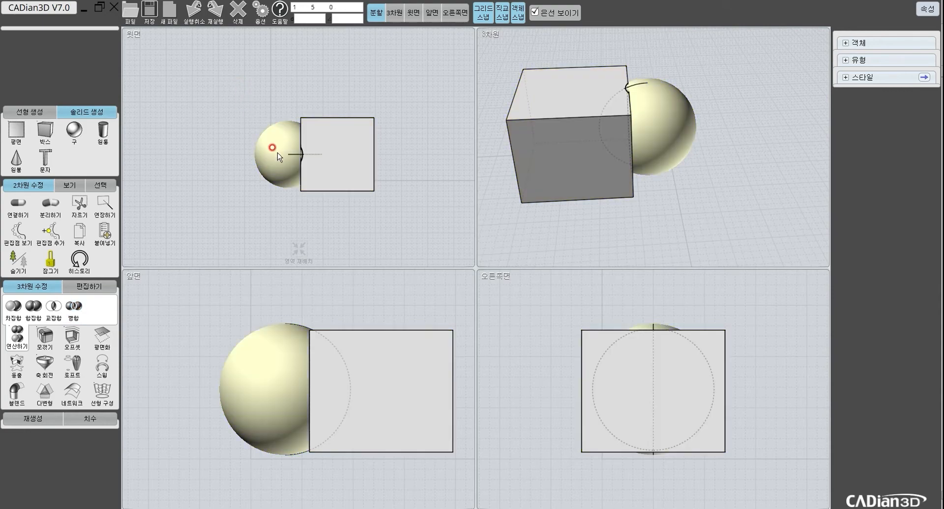
Step: Move the lens-shaped overlap piece, the cut sphere and the box apart to expose the three solids
right_drag(561, 150, 501, 149)
drag(641, 137, 659, 183)
drag(213, 158, 185, 131)
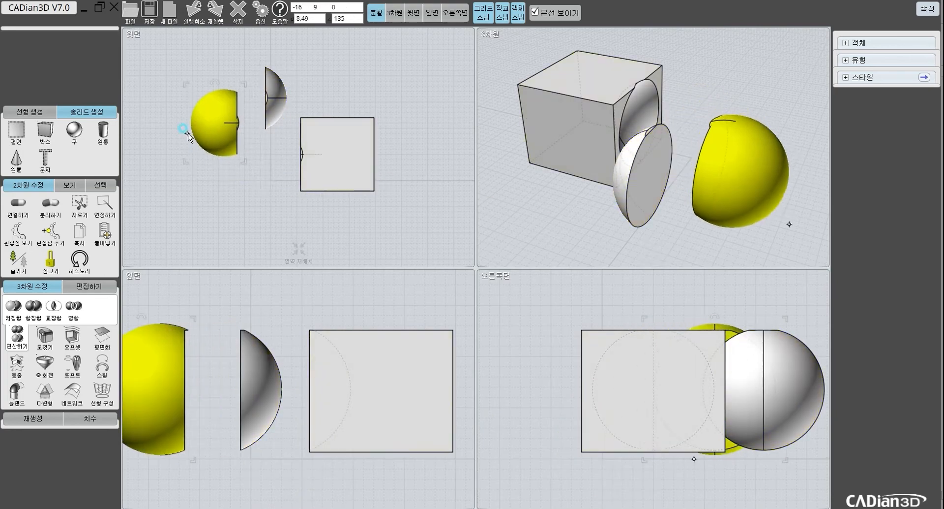
drag(323, 181, 346, 141)
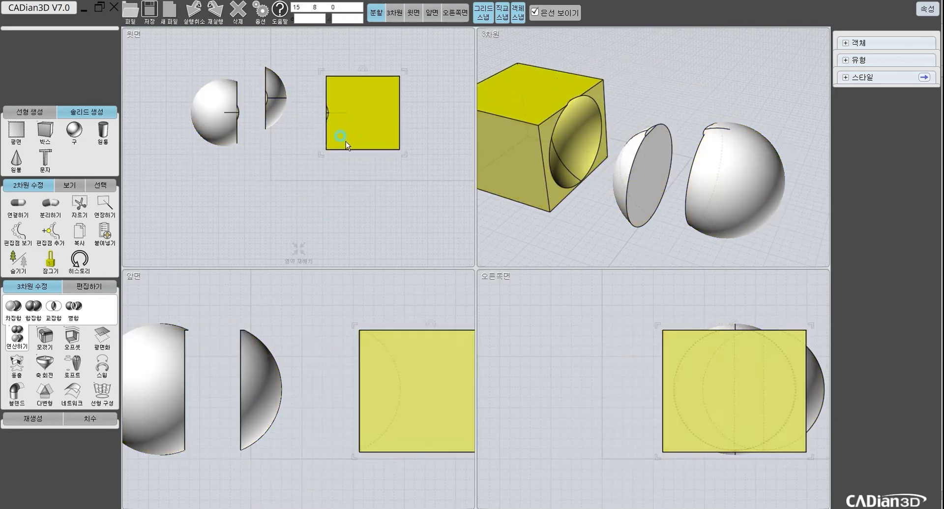
mouse_move(231, 131)
mouse_down()
mouse_move(219, 110)
mouse_move(229, 123)
mouse_up()
click(306, 122)
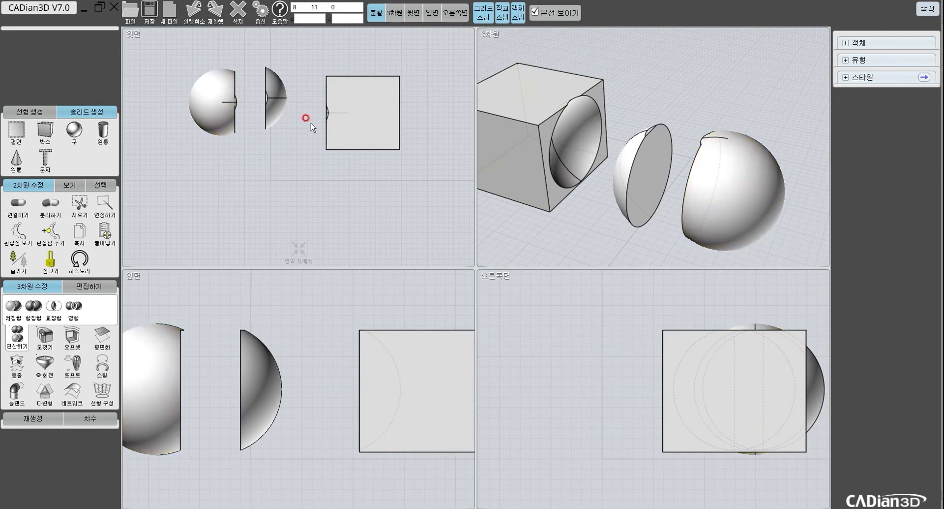
Step: Line up the lens piece and the cut sphere beside the box's spherical recess, and inspect the three solids in 3D
drag(279, 101, 305, 106)
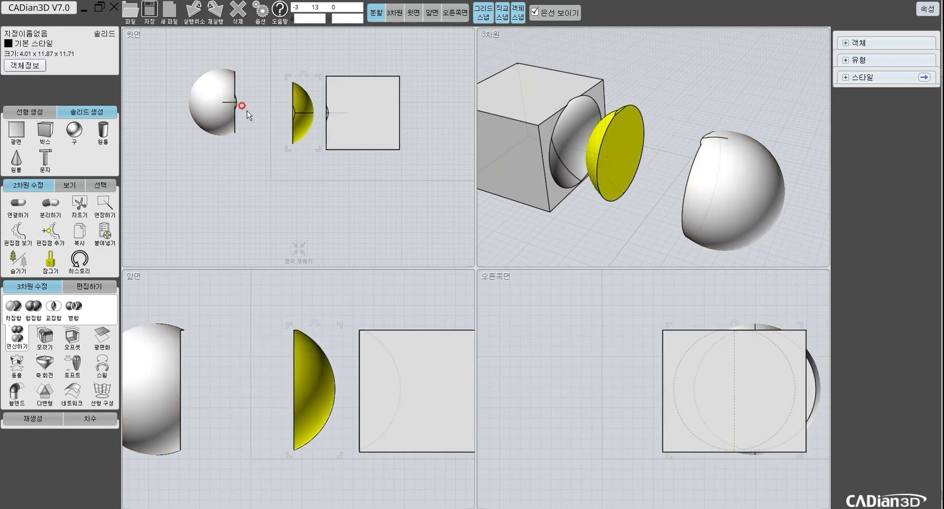
click(246, 125)
drag(246, 124, 279, 148)
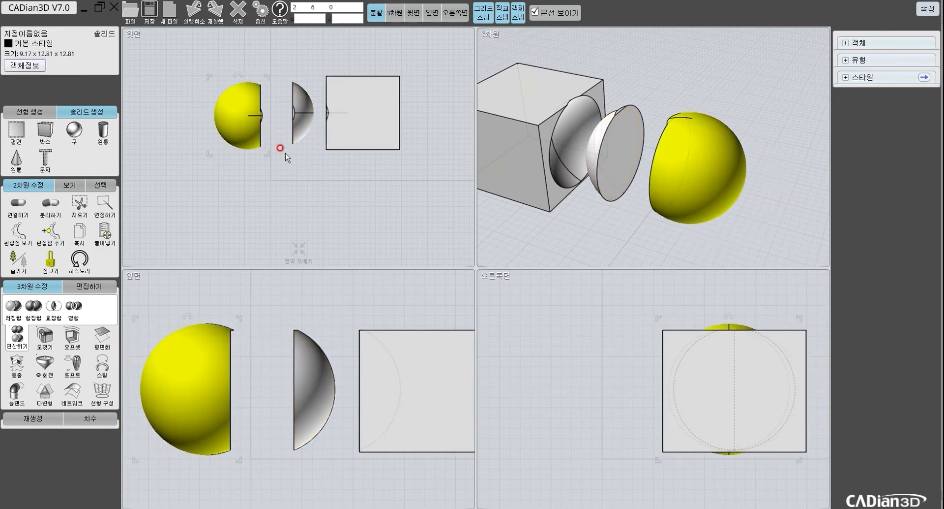
click(341, 186)
right_drag(629, 185, 645, 127)
click(364, 193)
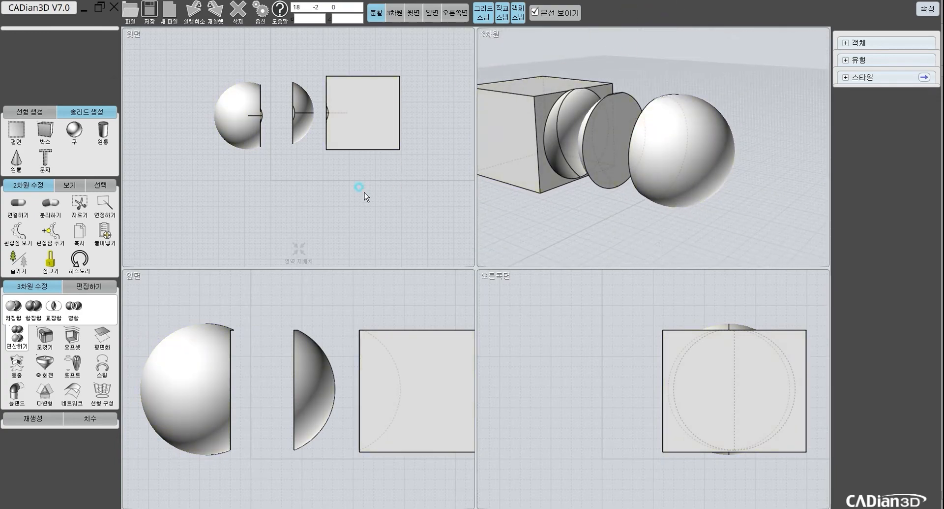
Step: Select all solids and delete them to empty the workspace
key(ctrl+a)
key(Delete)
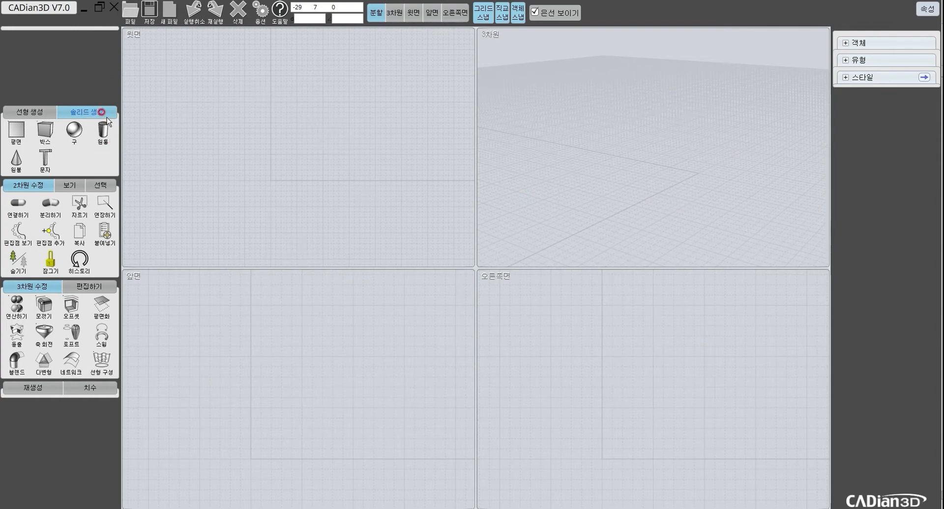
click(271, 234)
click(293, 252)
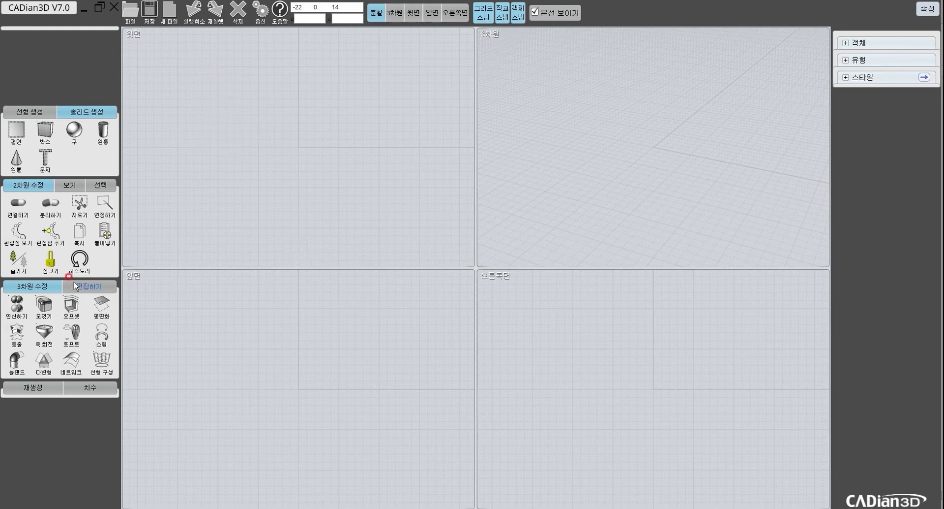
Step: Create a centre-based solid box of 8 x 36 x 4, with its long side along the Y axis
click(21, 300)
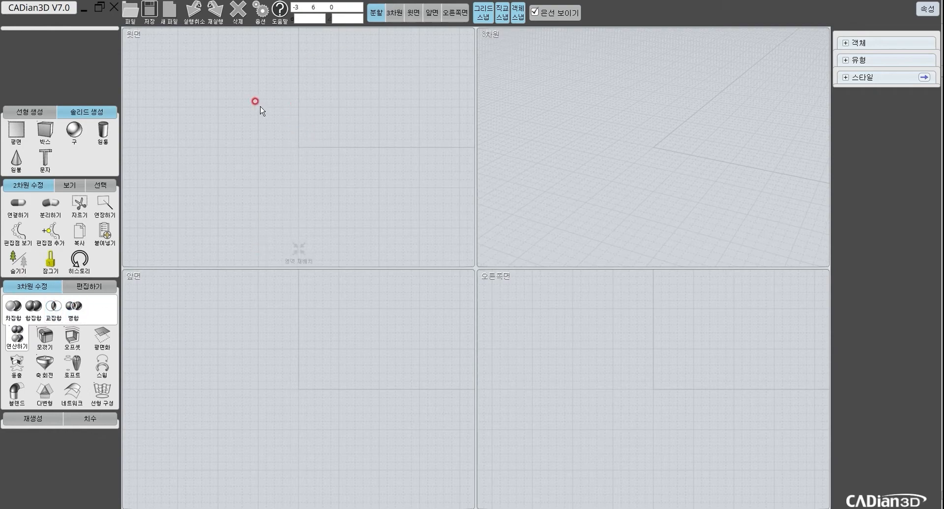
click(49, 129)
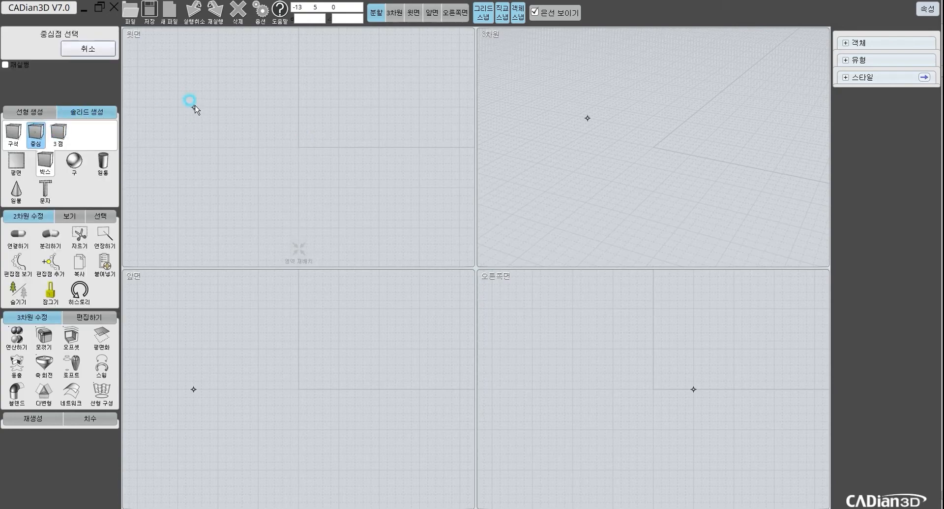
click(234, 75)
click(269, 222)
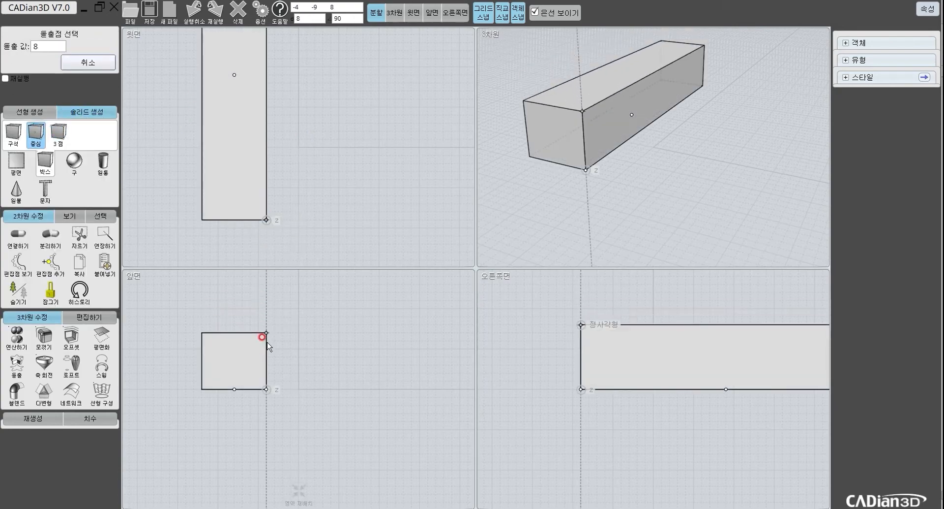
click(262, 361)
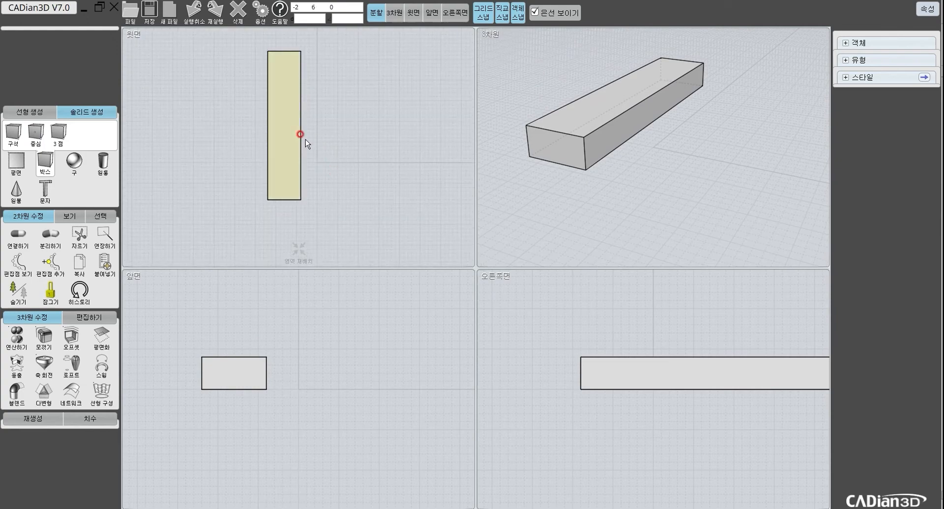
Step: Copy the box about 33 units along the X axis to place a second identical box beside it
click(288, 131)
drag(289, 136, 424, 143)
click(364, 153)
scroll(353, 151, down, 2)
right_drag(347, 147, 237, 164)
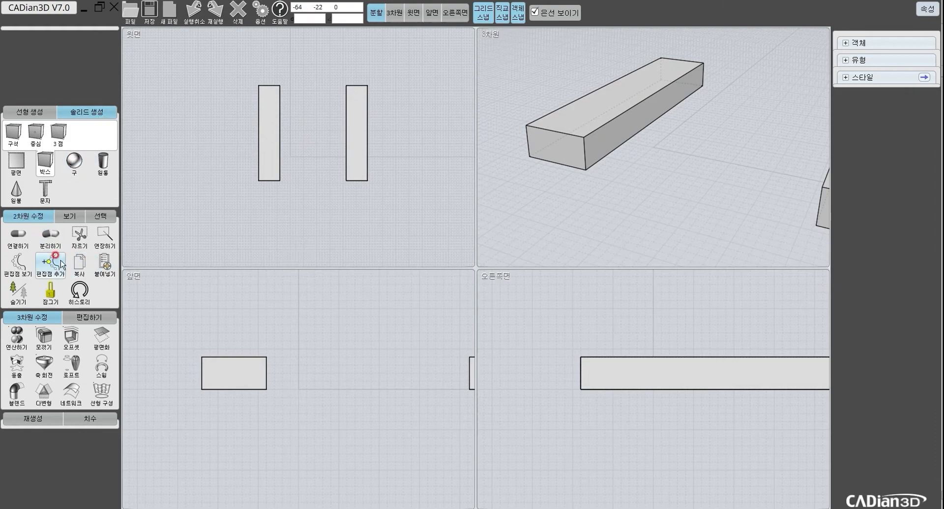
Step: Draw a bidirectional line 30 units long along X, starting from the centre of the first box's top face
click(44, 111)
click(36, 132)
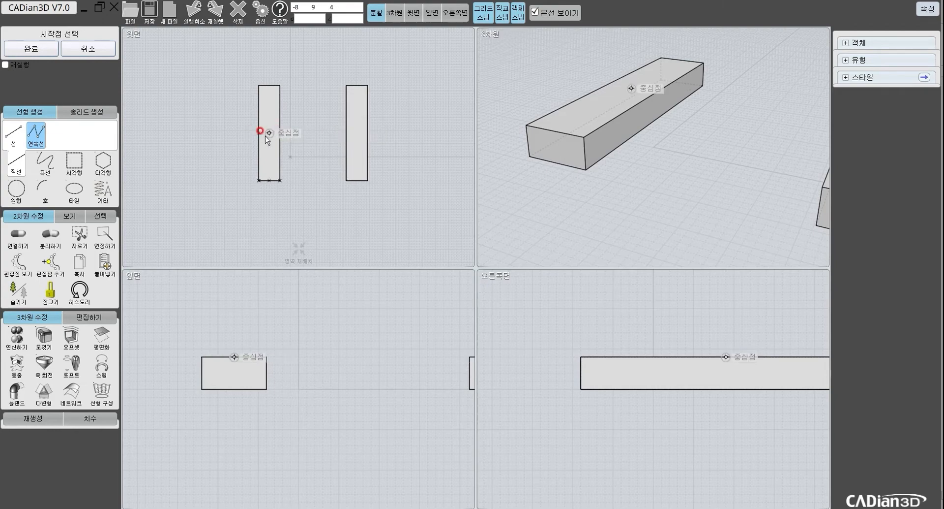
click(19, 128)
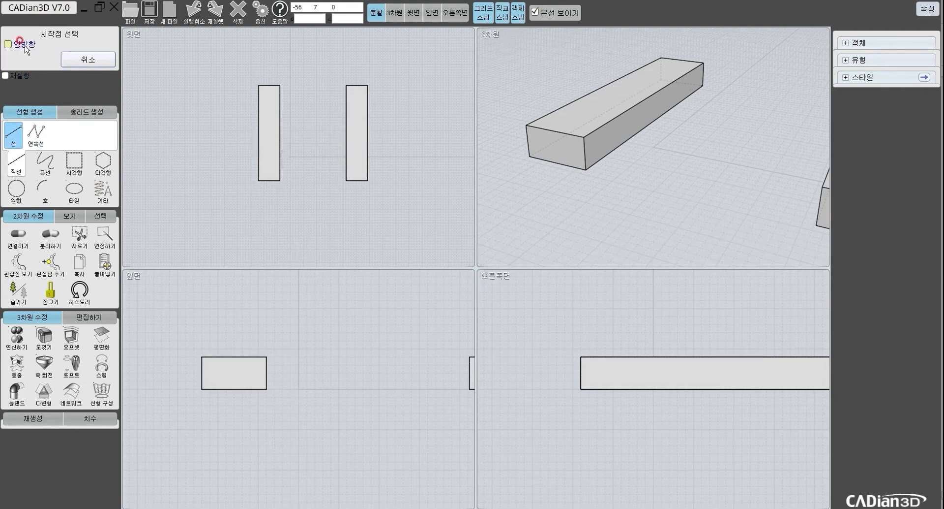
click(268, 132)
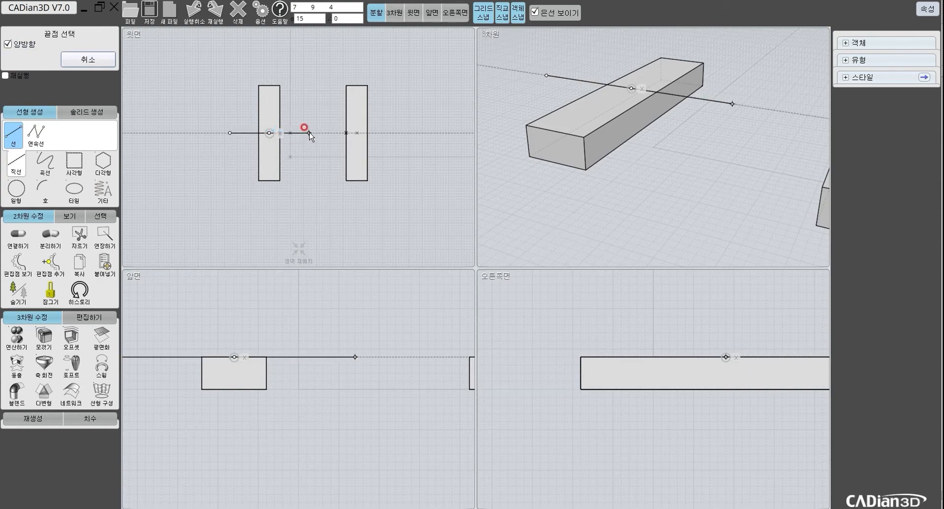
click(308, 133)
click(300, 134)
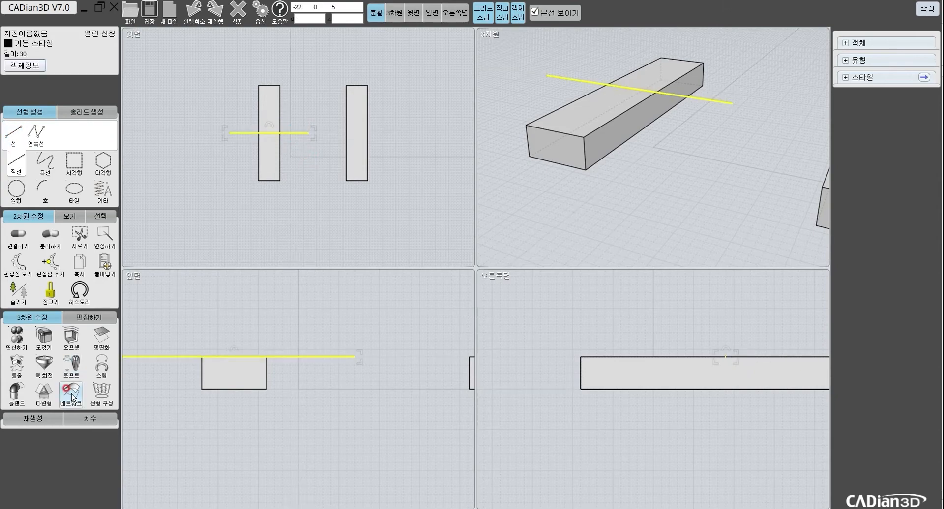
Step: Copy the line from the first box's top-face centre to the second box's top-face centre
click(89, 317)
click(41, 335)
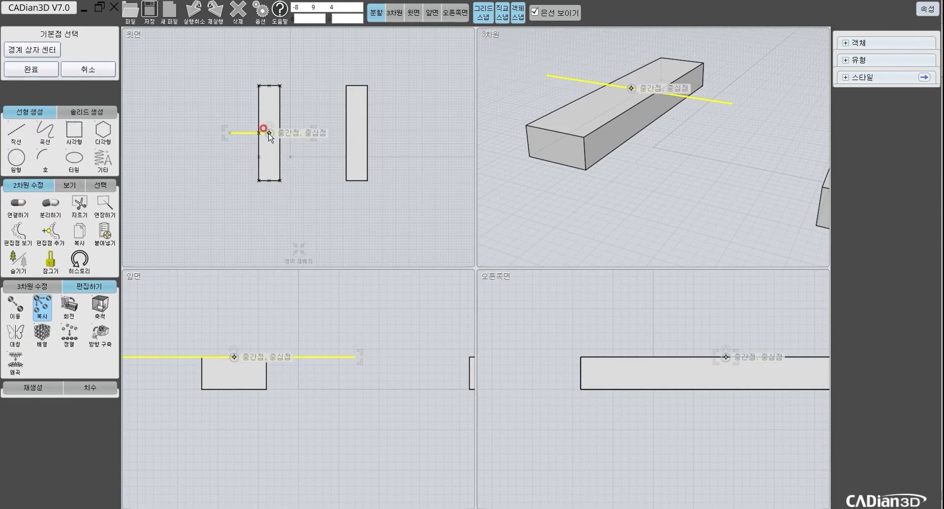
click(269, 133)
click(357, 135)
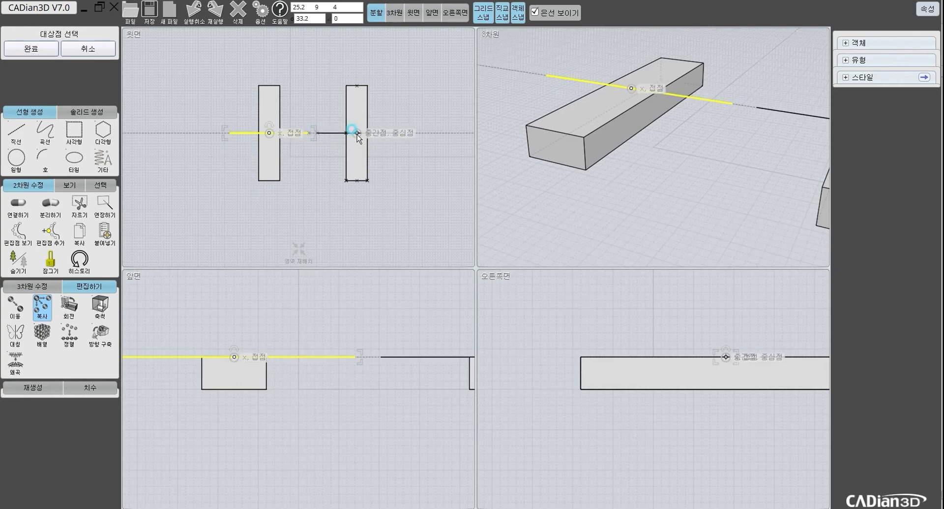
double_click(297, 274)
scroll(352, 155, down, 2)
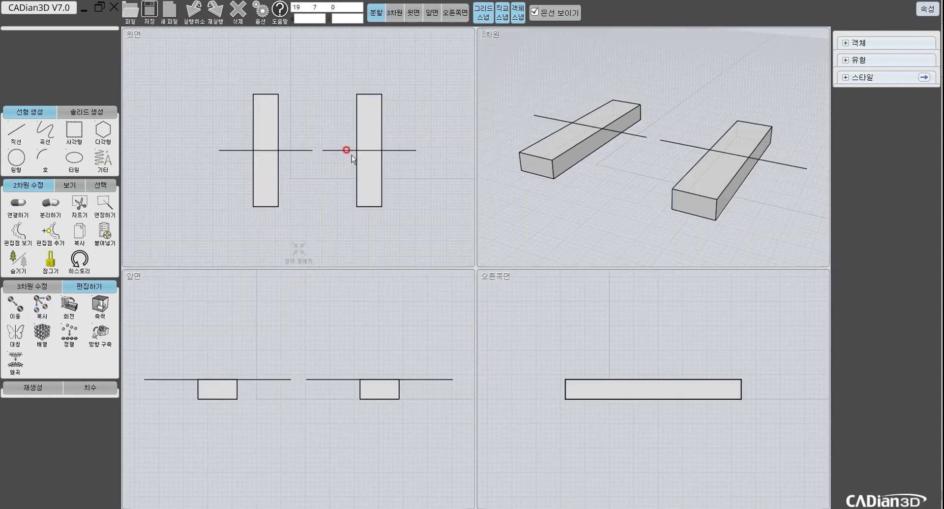
Step: Cut the first box in two with the line crossing it, keeping all the pieces
scroll(347, 157, up, 1)
click(356, 130)
click(549, 41)
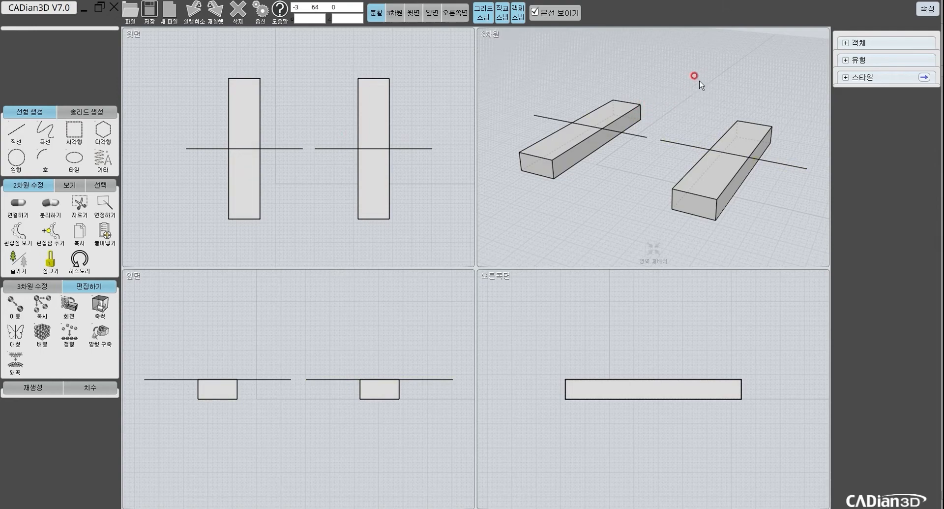
right_drag(661, 94, 659, 93)
click(617, 92)
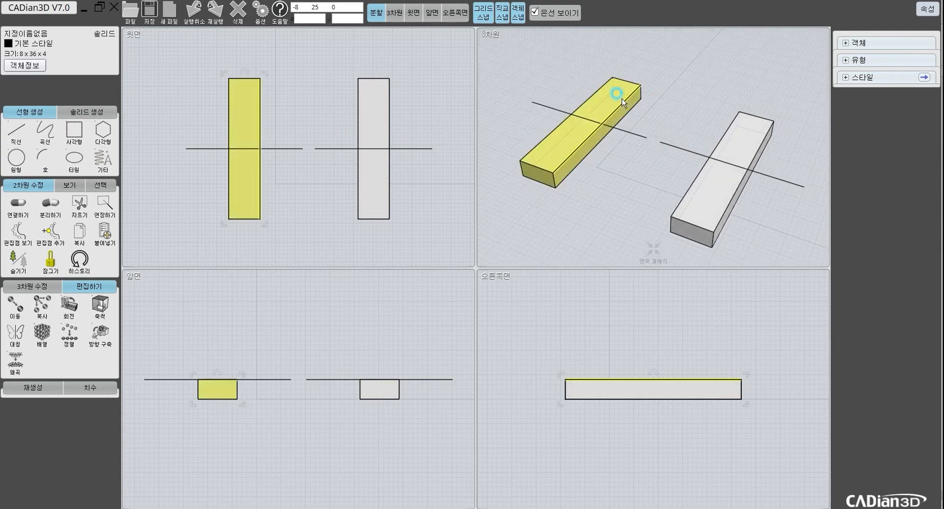
click(80, 204)
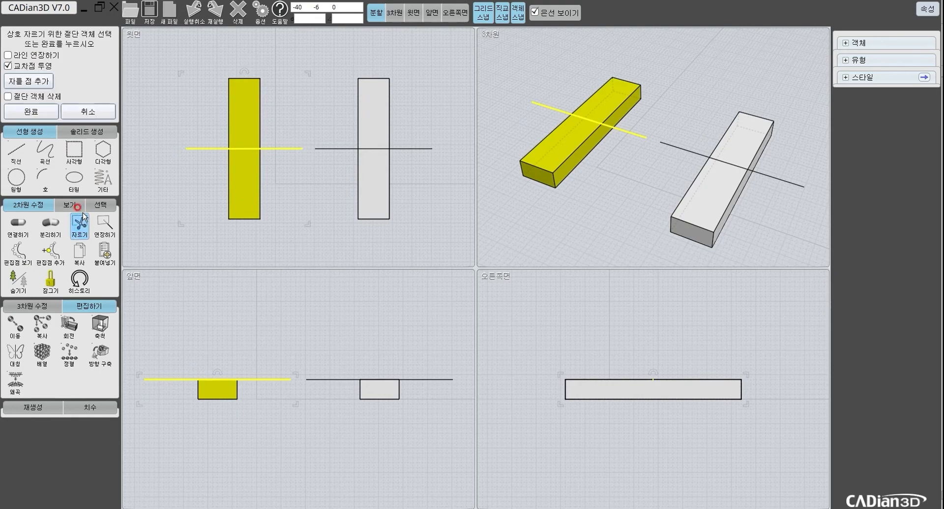
click(31, 108)
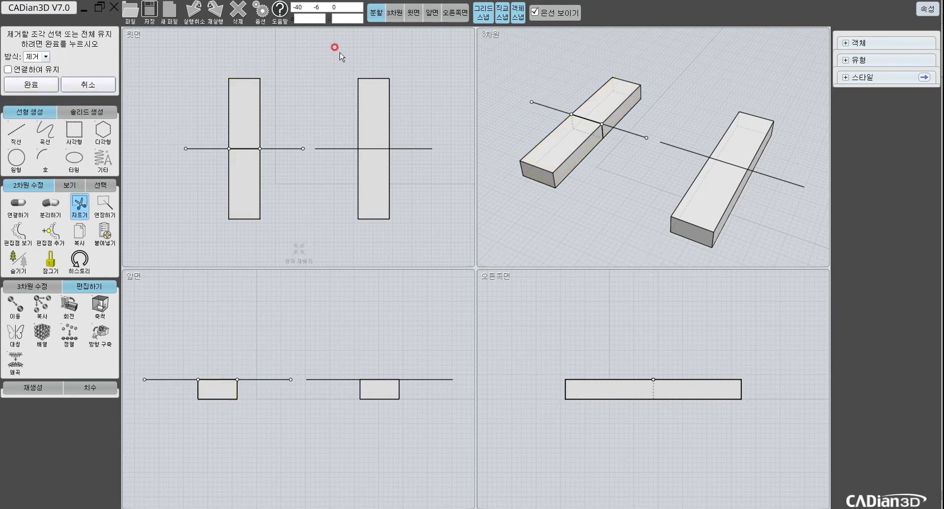
right_click(722, 101)
Step: Examine the cut box in 3D and select its far half to check its object type
middle_drag(641, 147, 633, 93)
click(632, 93)
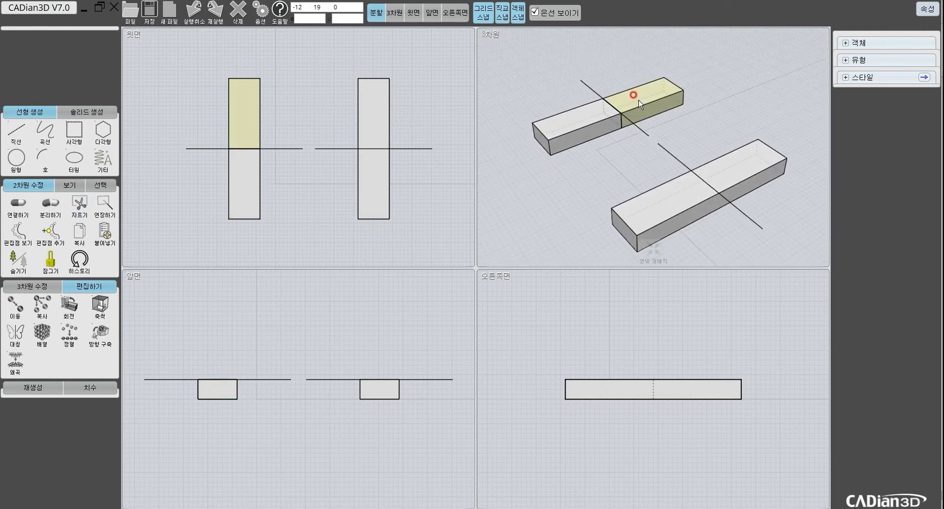
scroll(657, 93, up, 5)
scroll(722, 120, down, 5)
click(769, 141)
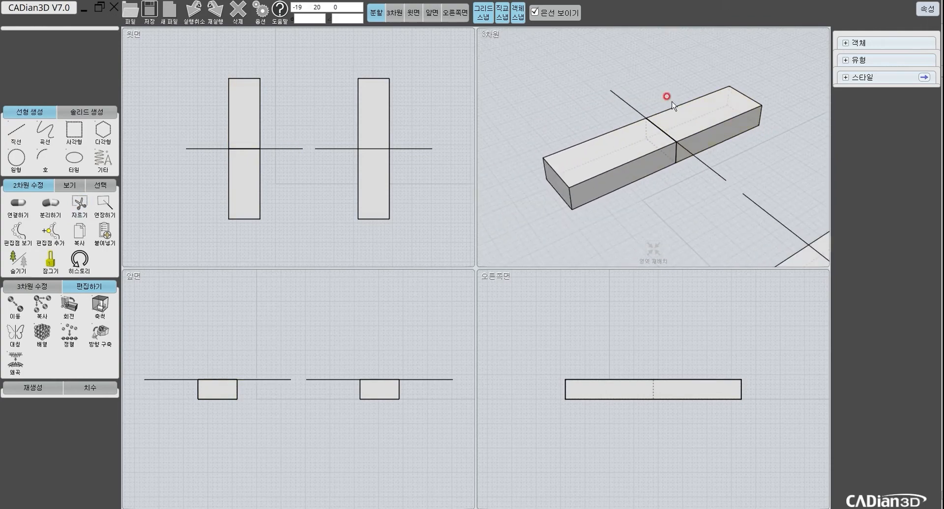
click(726, 106)
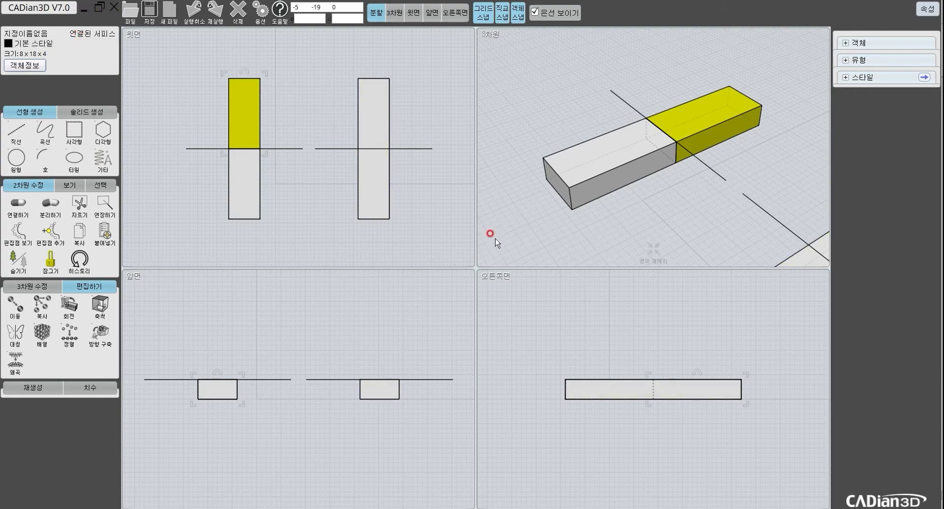
key(Escape)
Step: Split the second box along its crossing line with the Boolean Merge operation
click(387, 101)
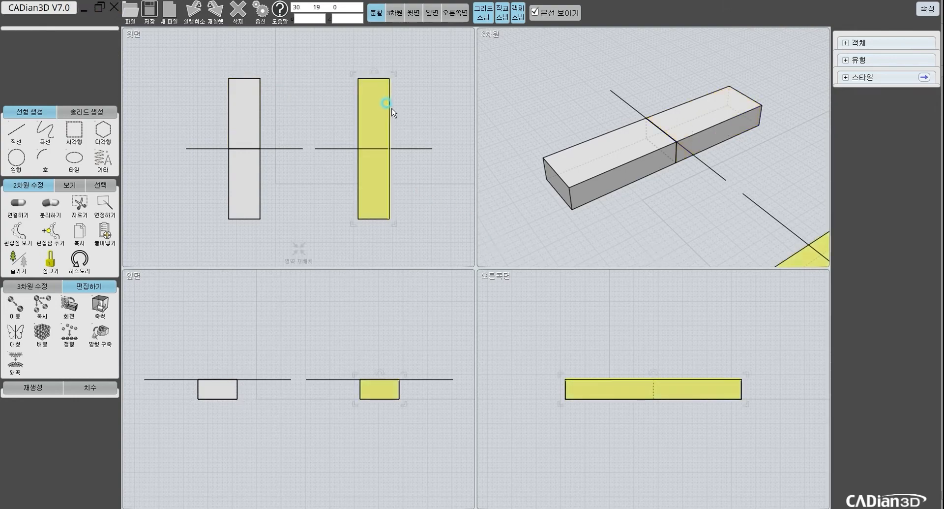
shift+click(317, 148)
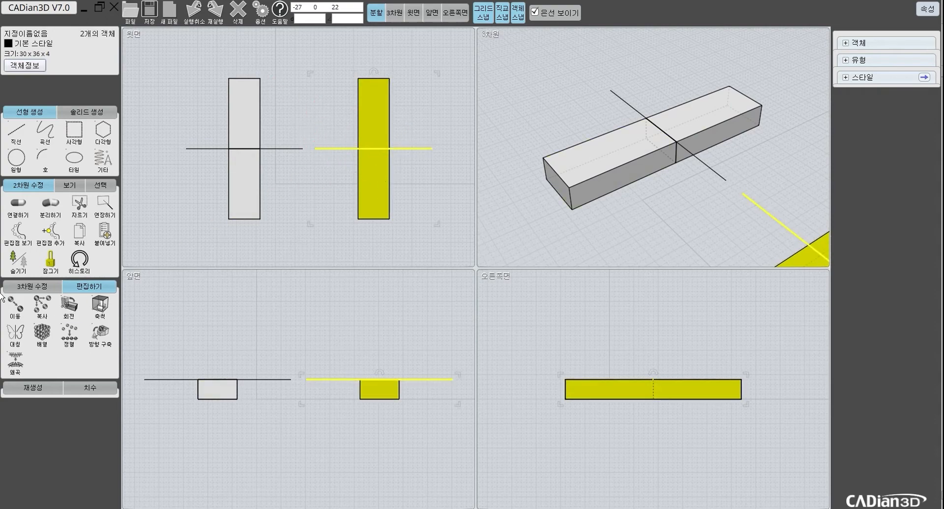
click(43, 286)
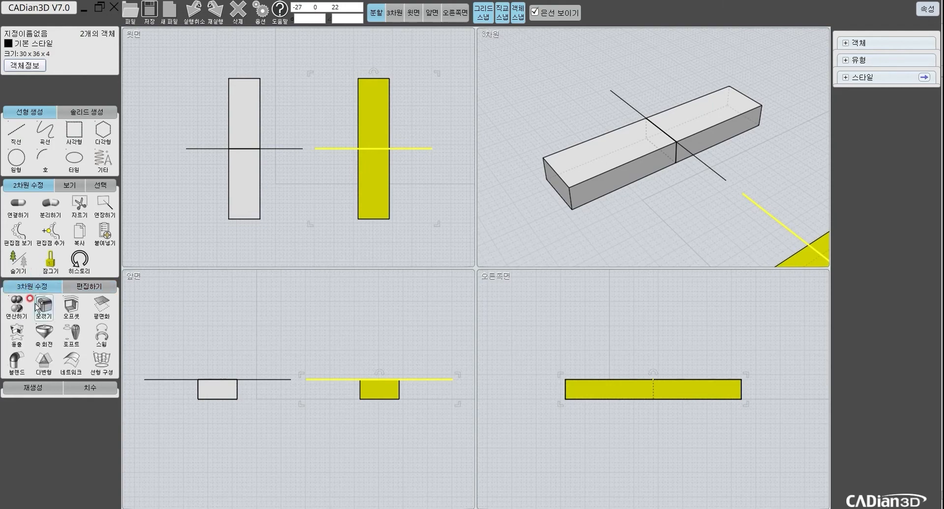
click(19, 310)
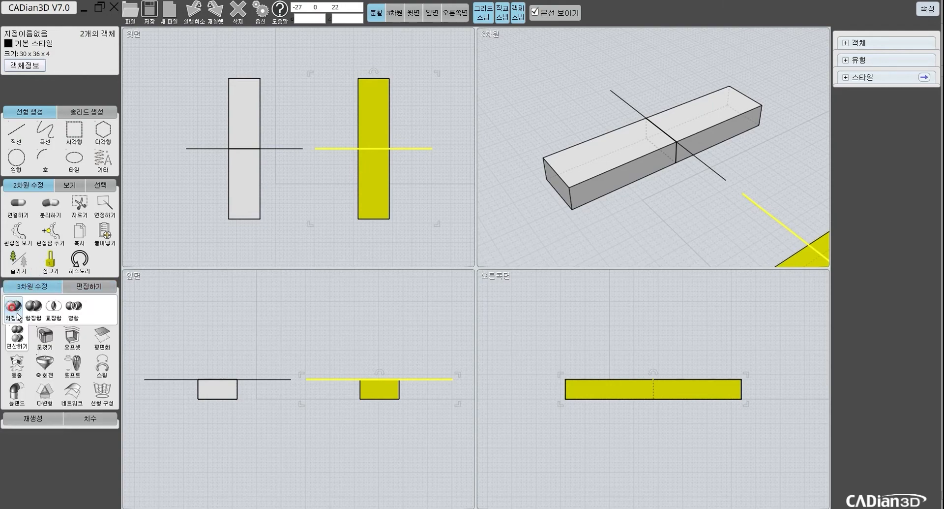
click(75, 307)
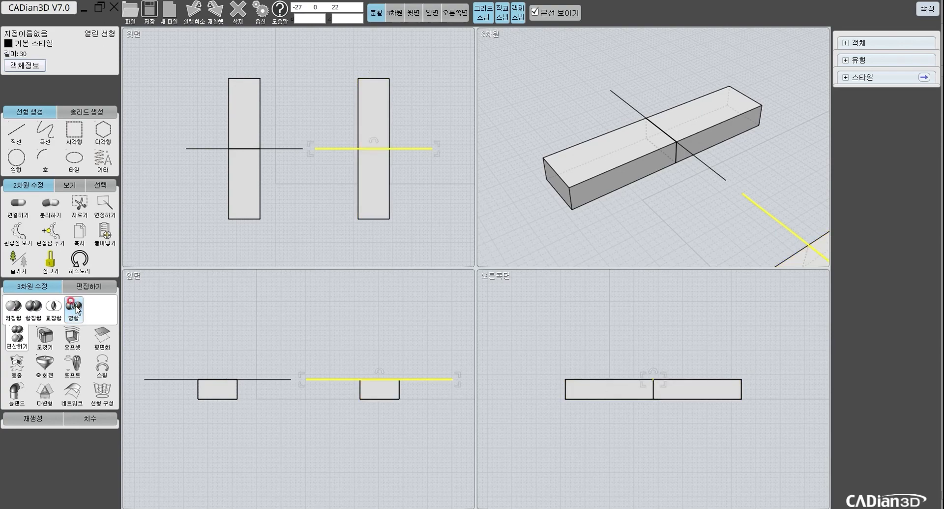
click(455, 215)
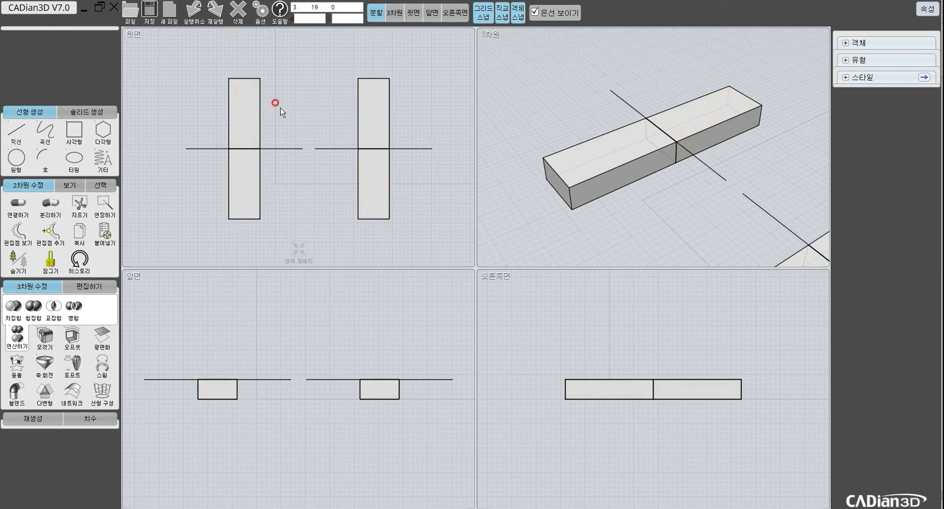
Step: Select the far half of the merged box to check its object type and size
click(372, 107)
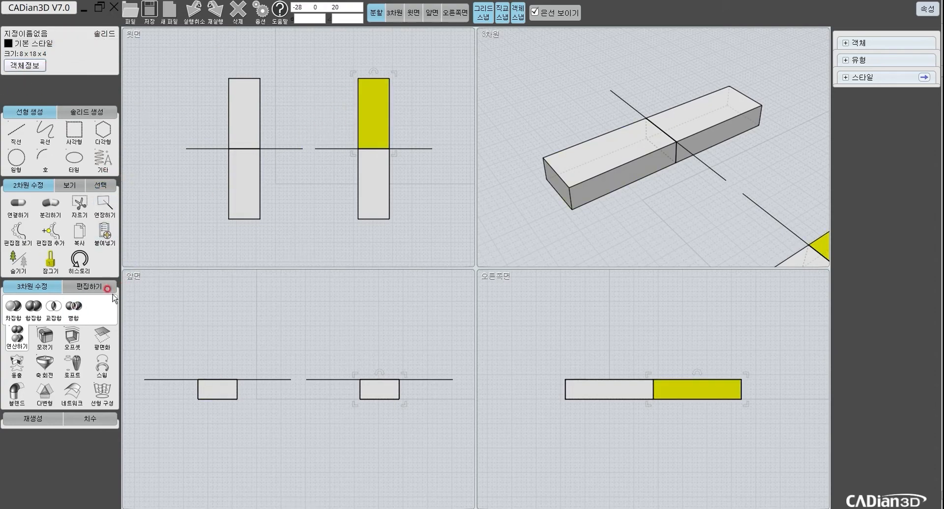
click(404, 122)
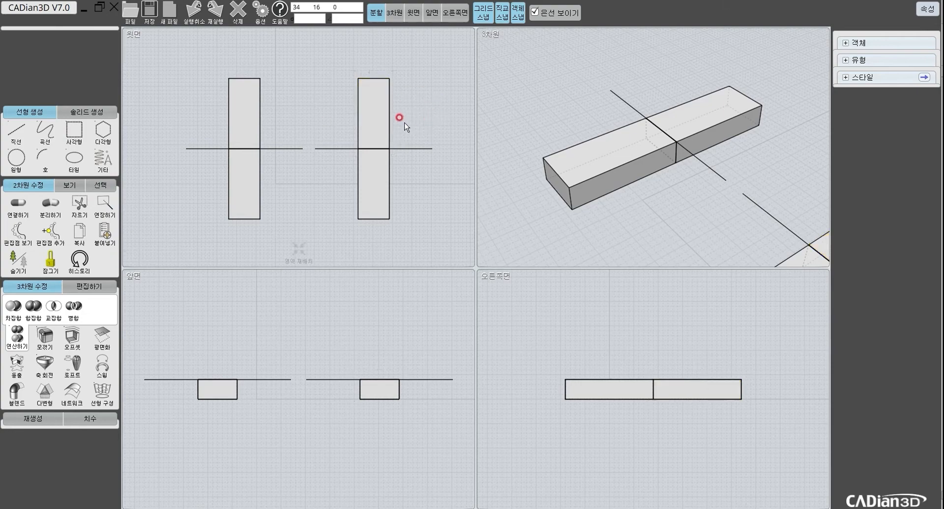
key(ctrl+z)
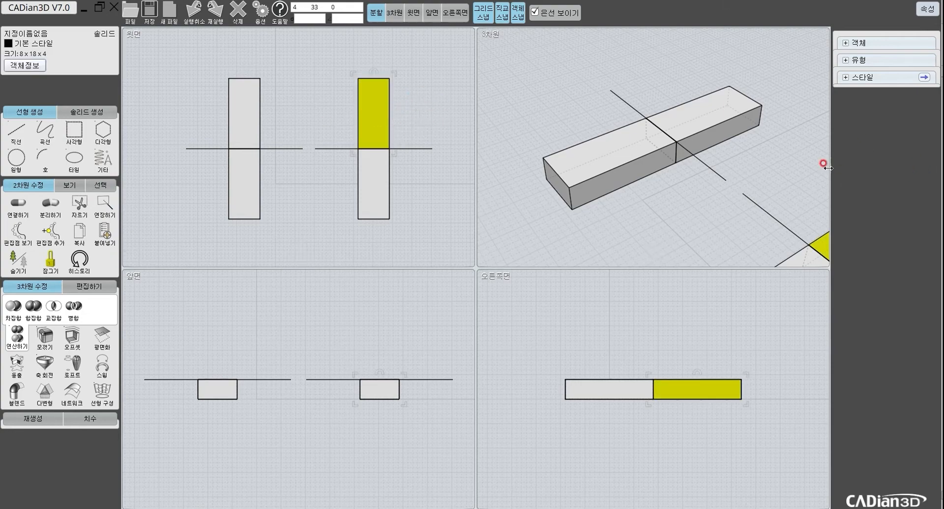
Step: Move the far half of the merged box away from its other half in the full 3D view and inspect its end face
scroll(679, 149, down, 5)
middle_drag(679, 150, 638, 143)
click(392, 10)
scroll(585, 325, up, 5)
drag(574, 337, 681, 214)
scroll(560, 266, up, 3)
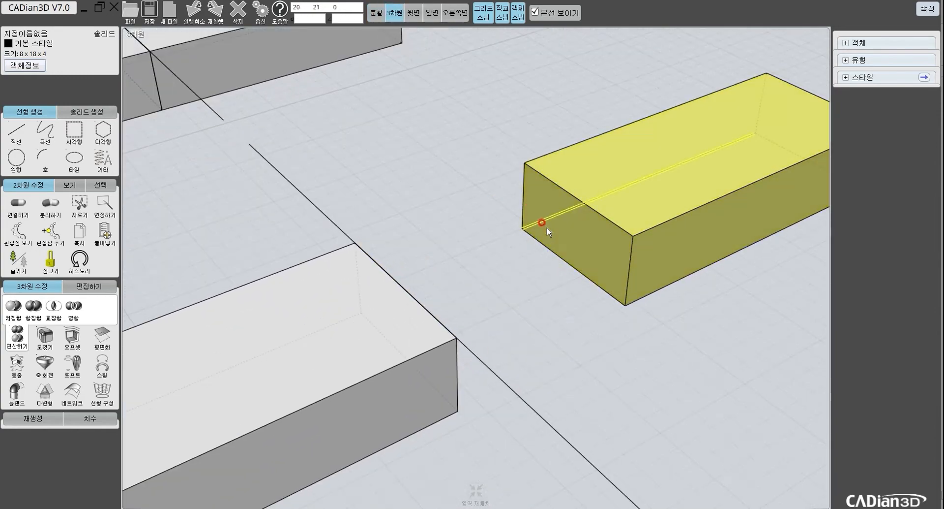
middle_drag(782, 152, 722, 178)
right_drag(722, 178, 580, 178)
middle_drag(580, 178, 635, 212)
click(659, 239)
Step: Move the far half of the cut box away from its other half to expose the cut end
middle_drag(507, 186, 625, 289)
drag(509, 259, 655, 211)
scroll(625, 229, up, 3)
scroll(479, 247, up, 2)
right_drag(480, 247, 443, 236)
middle_drag(511, 233, 732, 227)
click(526, 277)
Step: Examine the cut end of the separated half in 3D, checking its surfaces and the edges around the end
scroll(475, 269, down, 1)
middle_drag(473, 268, 639, 297)
mouse_move(637, 297)
right_down()
mouse_move(590, 273)
mouse_move(623, 298)
mouse_move(514, 168)
right_up()
mouse_move(678, 296)
right_down()
mouse_move(686, 273)
mouse_move(703, 279)
mouse_move(663, 300)
mouse_move(659, 272)
mouse_move(690, 295)
mouse_move(669, 302)
right_up()
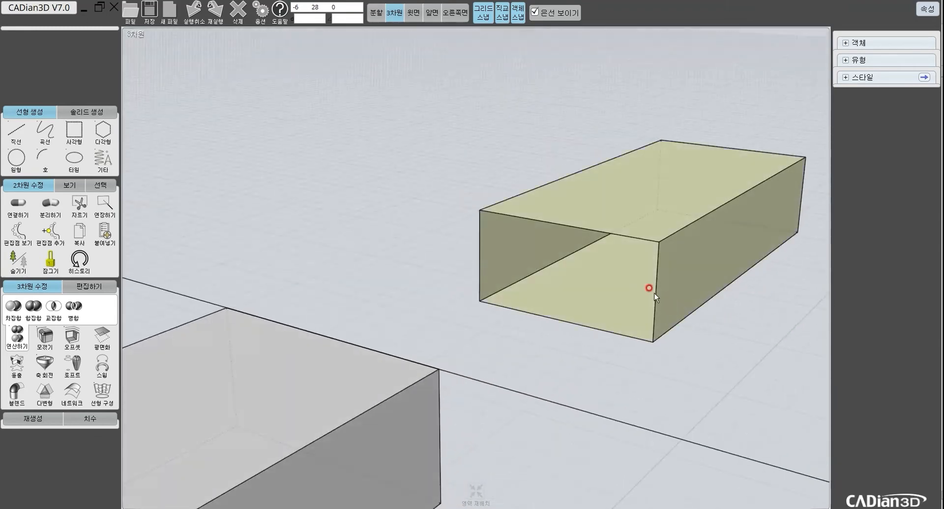
scroll(591, 278, up, 2)
click(717, 258)
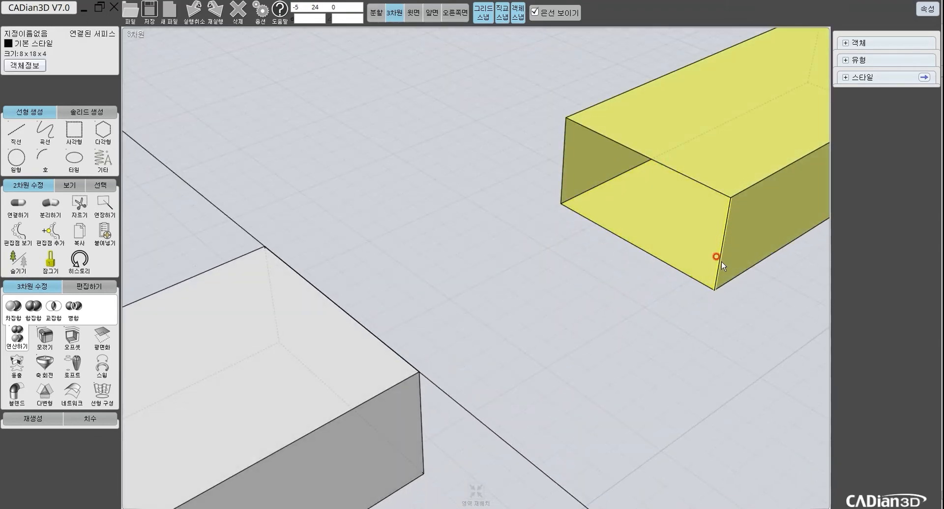
right_drag(657, 253, 535, 235)
click(501, 196)
click(522, 165)
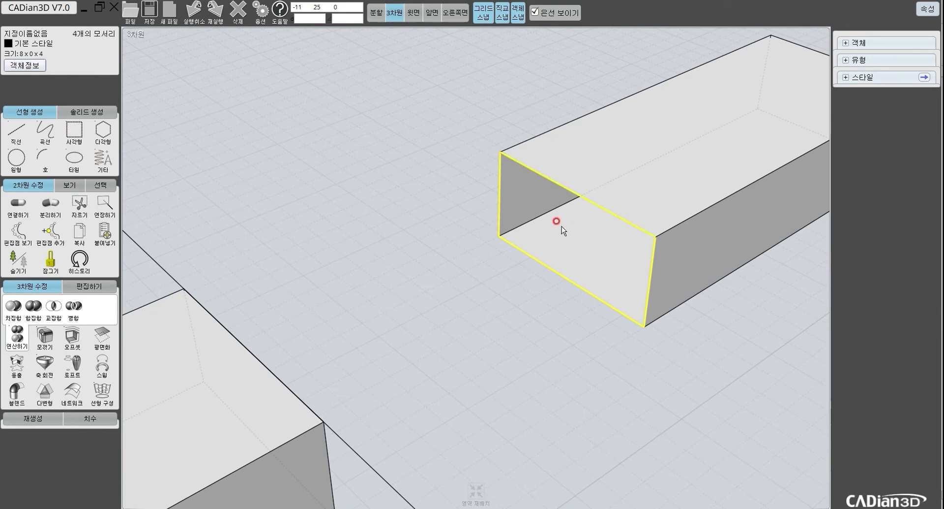
middle_drag(563, 173, 526, 209)
click(589, 253)
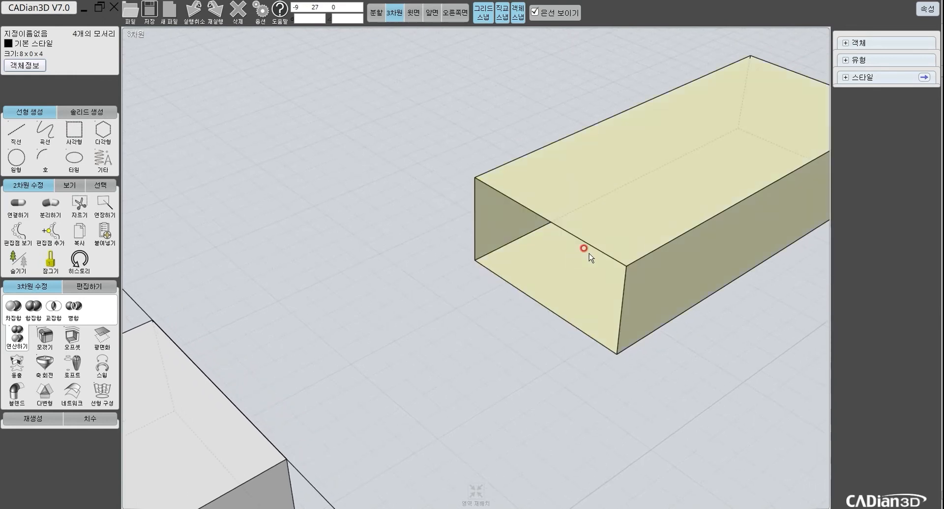
Step: Select the open half of the cut box and its vertical end edge to check their object types
middle_drag(627, 217, 580, 247)
scroll(593, 219, up, 2)
scroll(590, 224, down, 1)
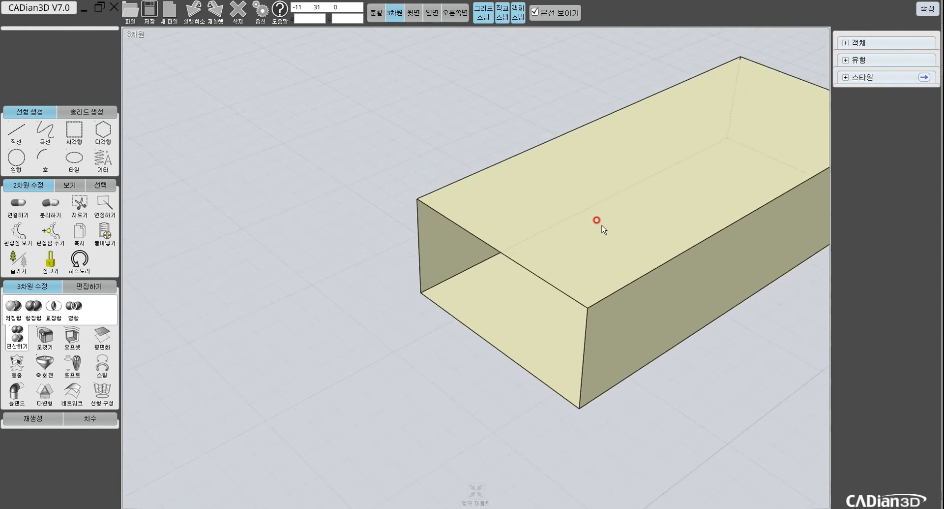
click(597, 217)
click(73, 111)
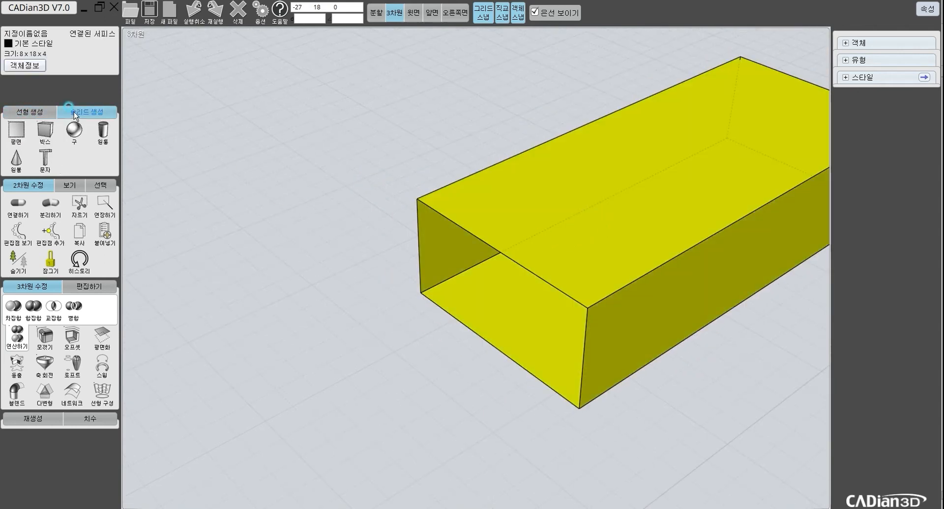
click(419, 216)
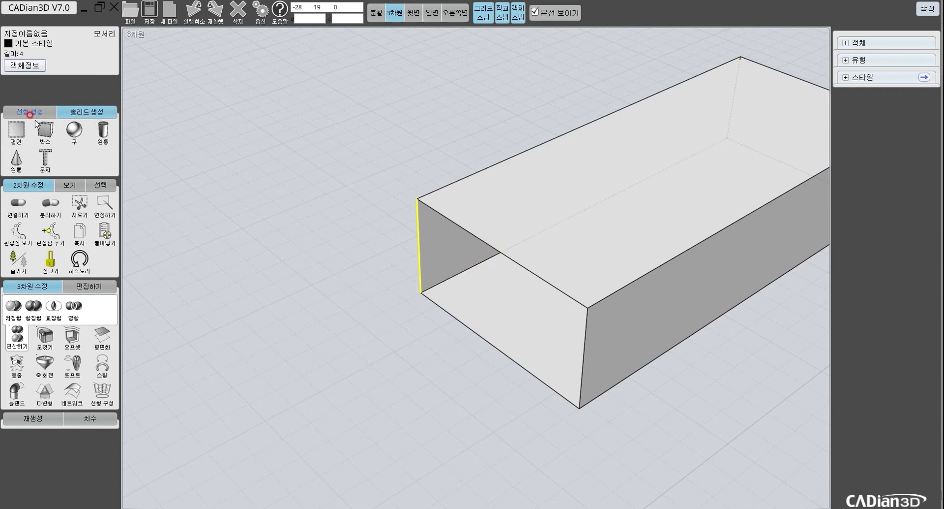
Step: Close the open end of the cut half with a three-point plane through its corner points
click(15, 127)
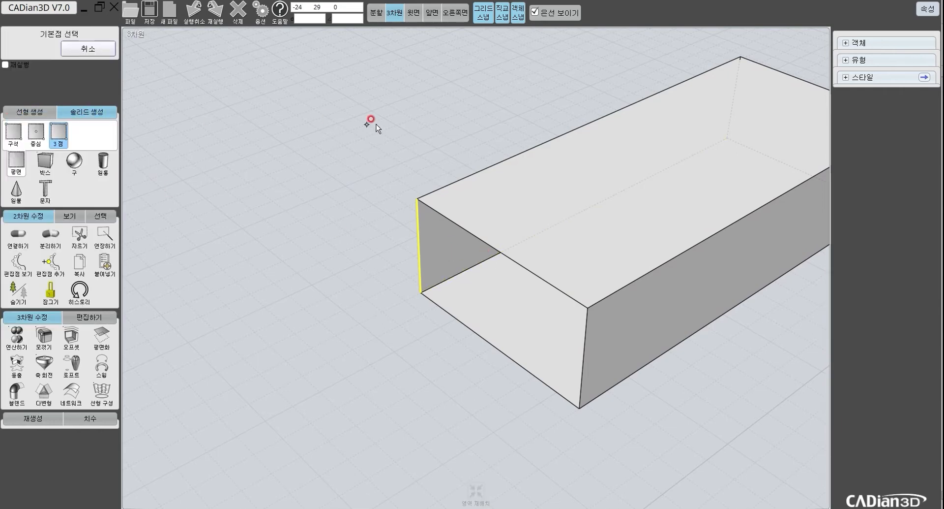
click(68, 140)
click(417, 199)
click(595, 303)
click(579, 408)
click(498, 377)
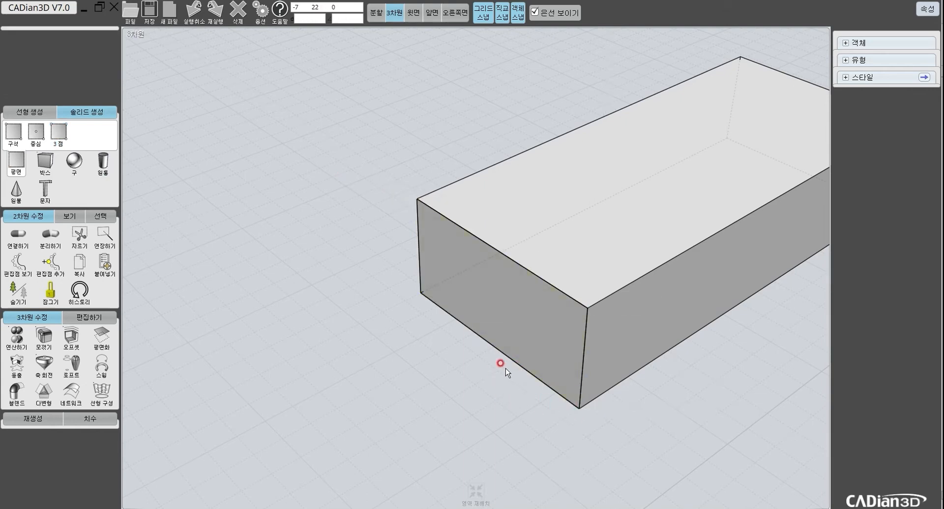
click(533, 339)
click(695, 375)
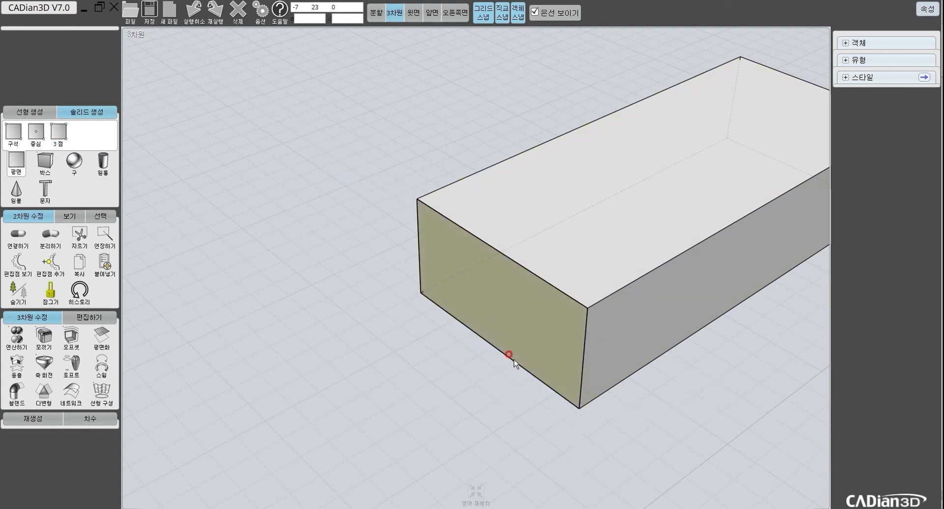
Step: Join the new end plane and the open half into one object with Boolean union
click(508, 322)
middle_drag(523, 340, 393, 358)
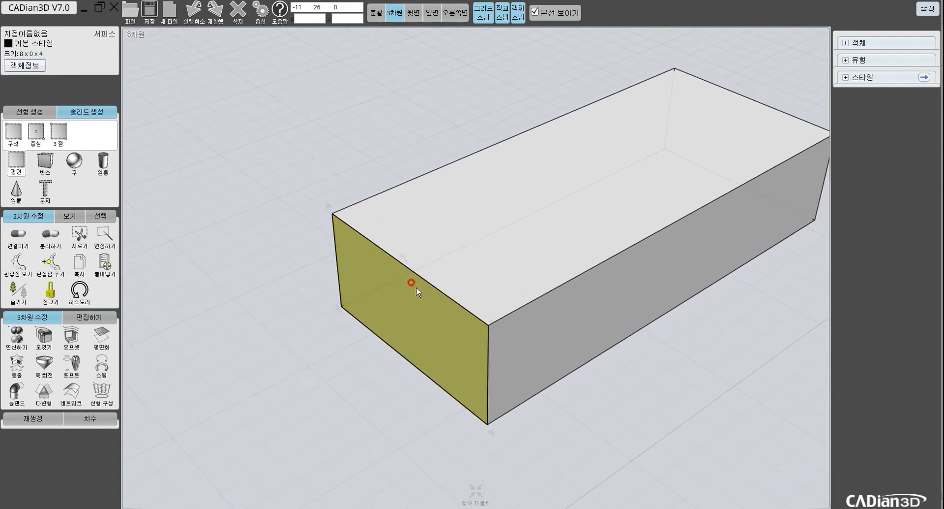
shift+click(588, 203)
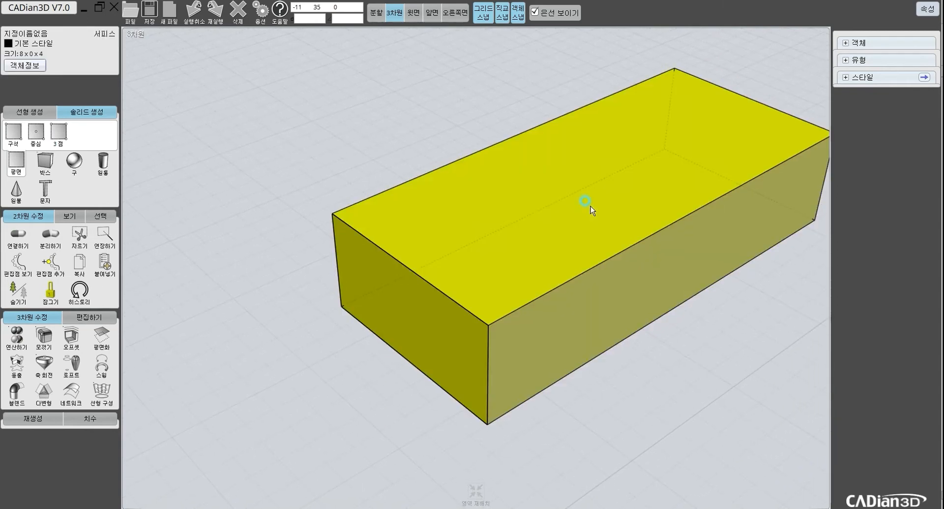
click(17, 337)
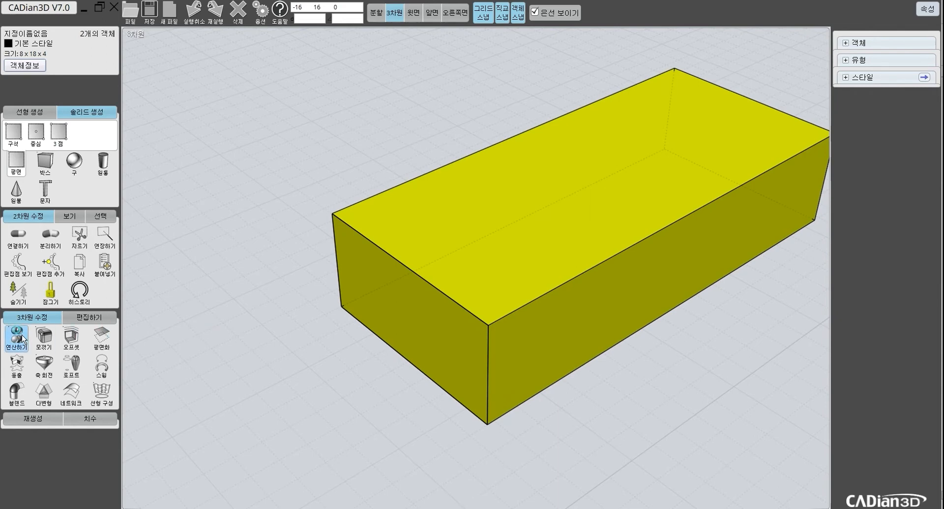
click(31, 302)
click(185, 249)
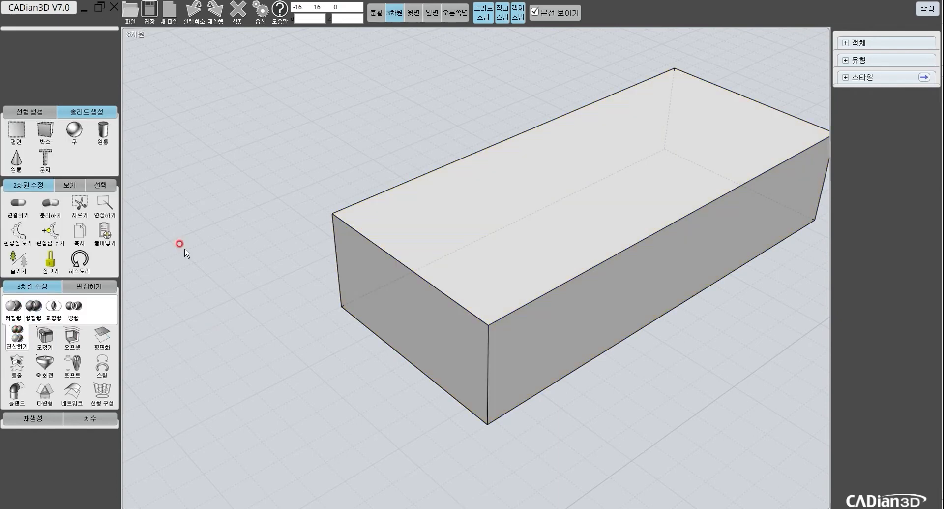
Step: Select the joined half to check its object type and size, and compare it with the other box halves in 3D
click(420, 221)
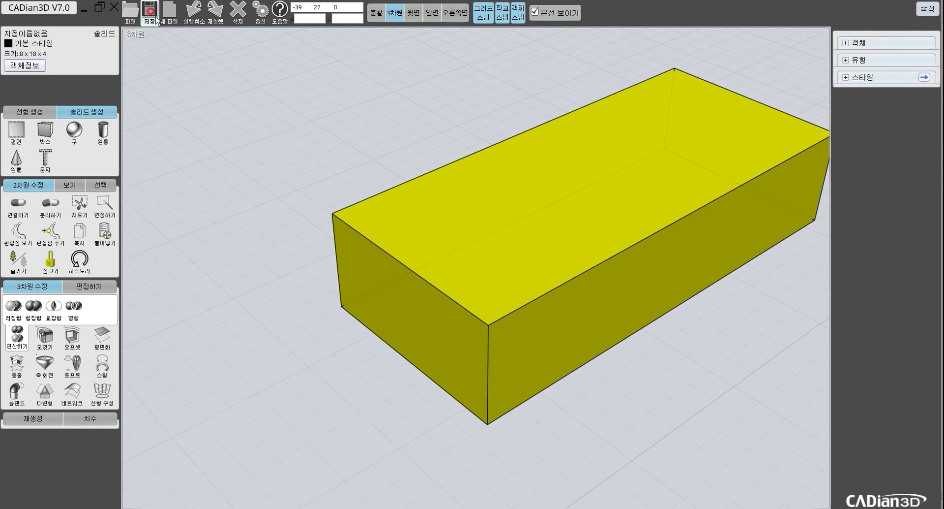
scroll(654, 274, up, 2)
scroll(695, 266, down, 4)
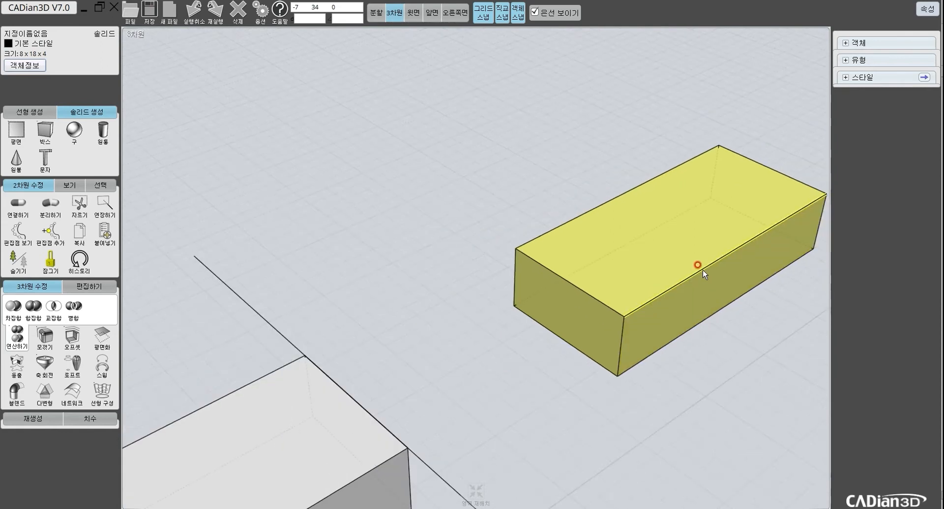
scroll(698, 251, down, 5)
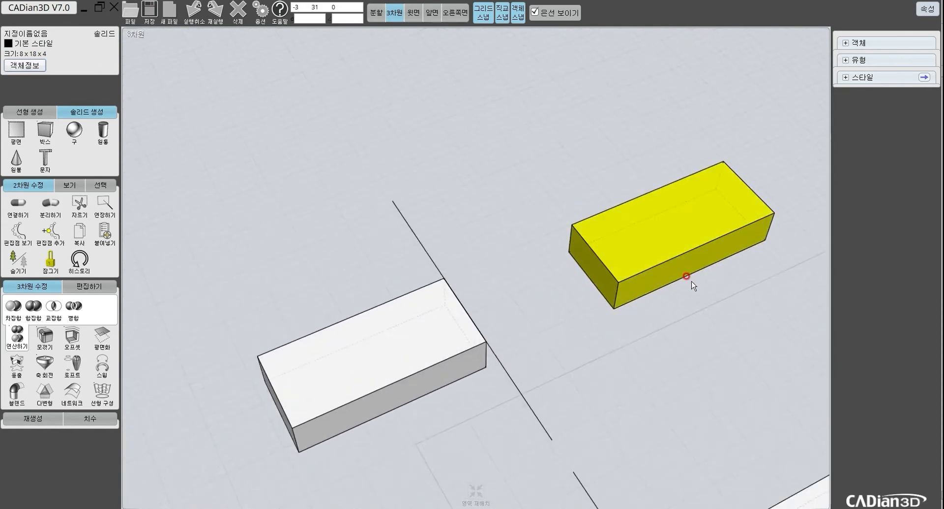
scroll(677, 319, up, 5)
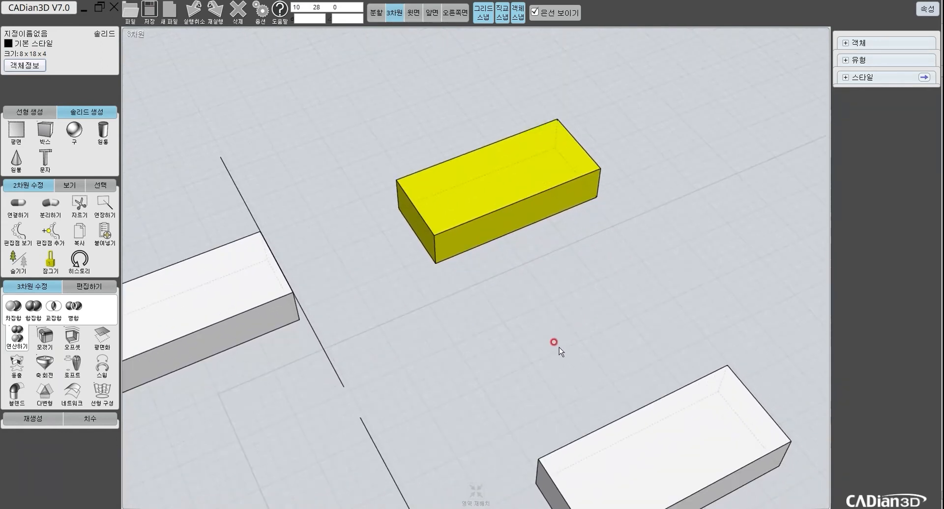
click(622, 337)
scroll(433, 264, down, 5)
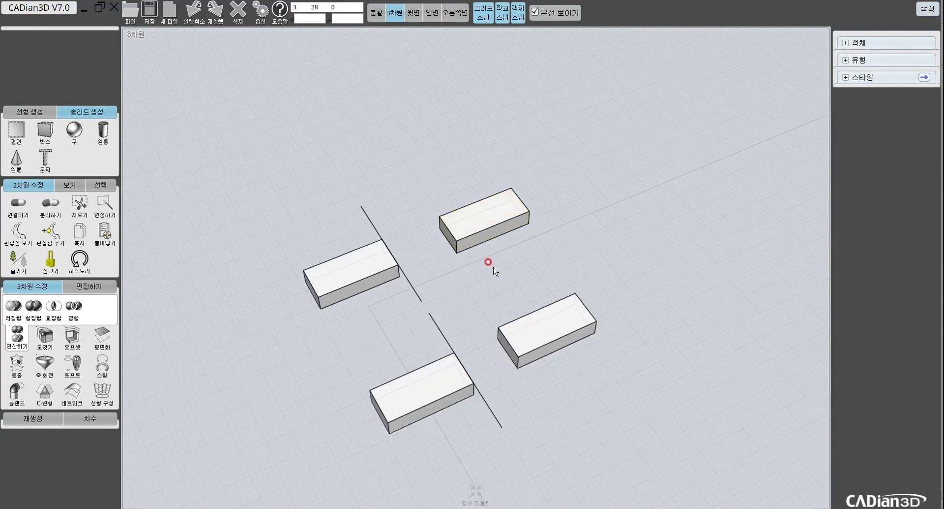
scroll(544, 300, up, 2)
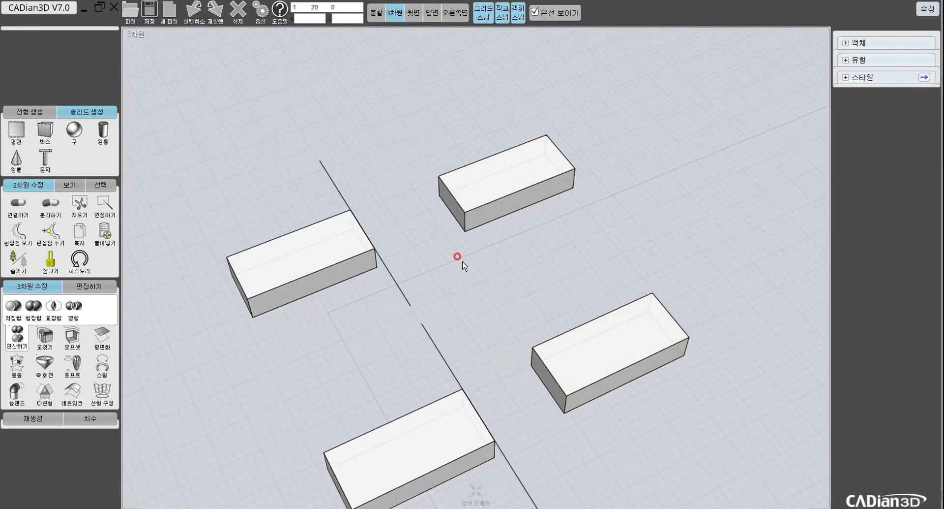
Step: Return to the split four-view layout and delete every object in the model
click(418, 13)
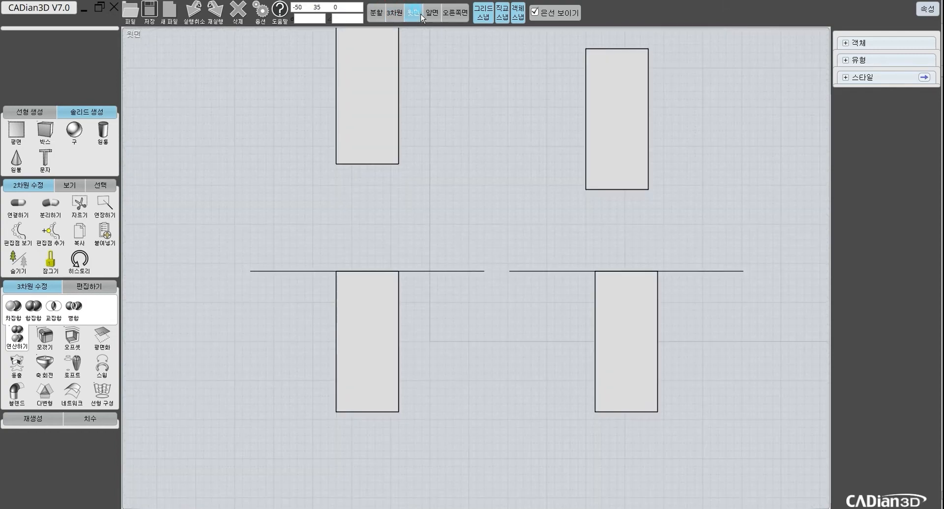
click(376, 12)
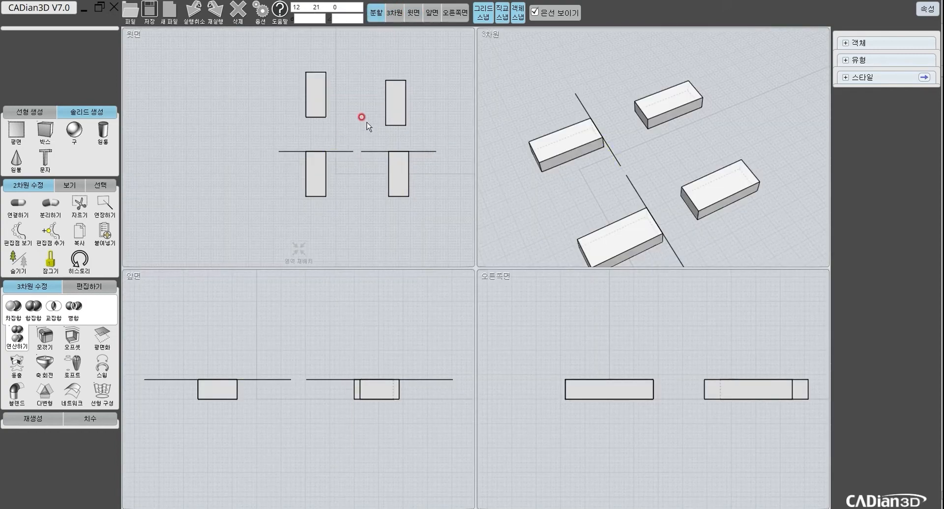
middle_drag(367, 122, 320, 148)
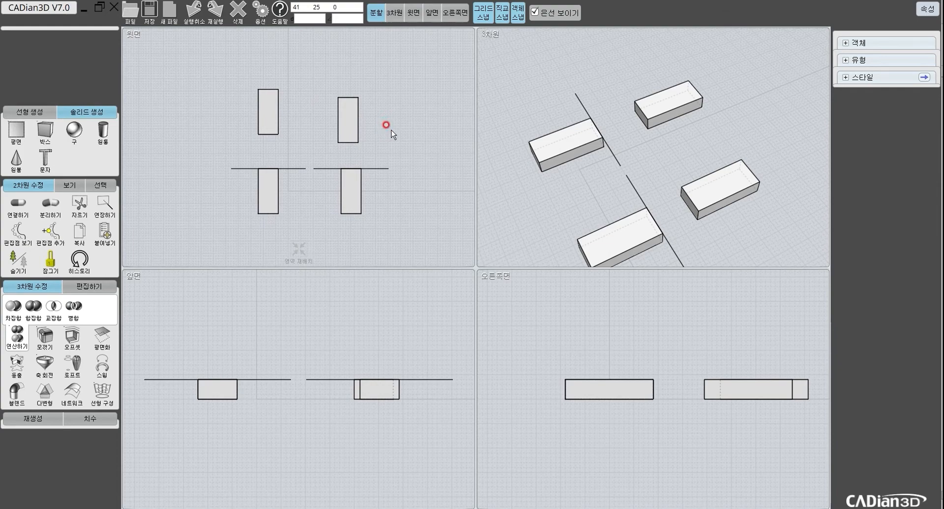
key(ctrl+a)
key(Delete)
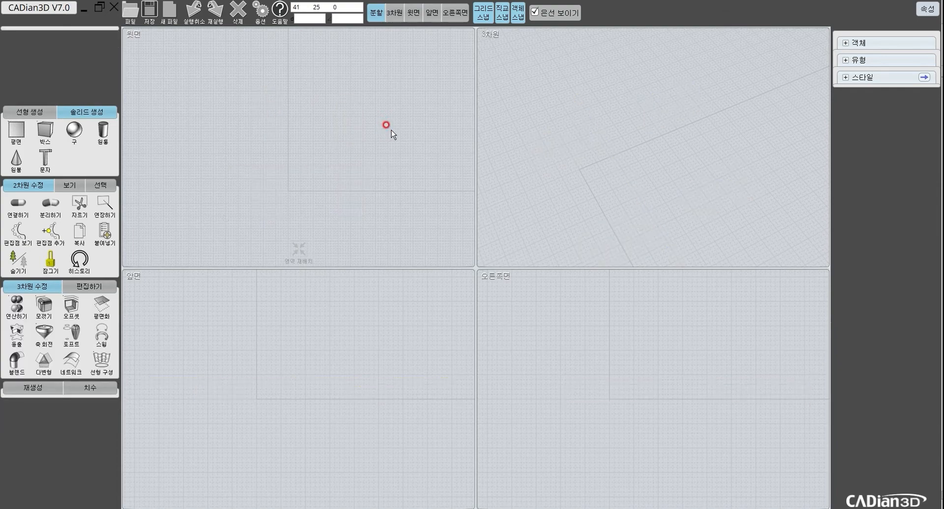
Step: Create a solid sphere centred on the Y axis in the top view, with a radius of about 33.24
click(75, 130)
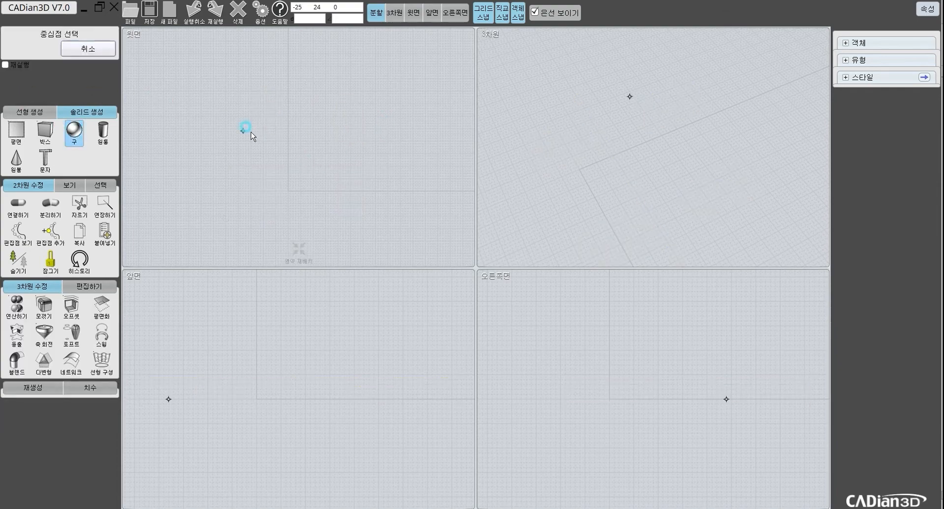
click(288, 130)
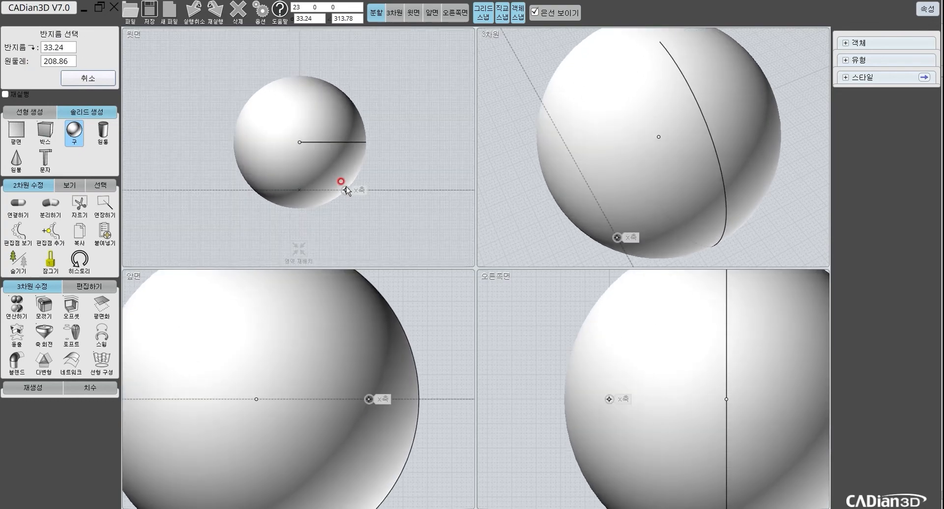
click(343, 182)
scroll(308, 387, down, 1)
scroll(308, 383, up, 1)
click(309, 387)
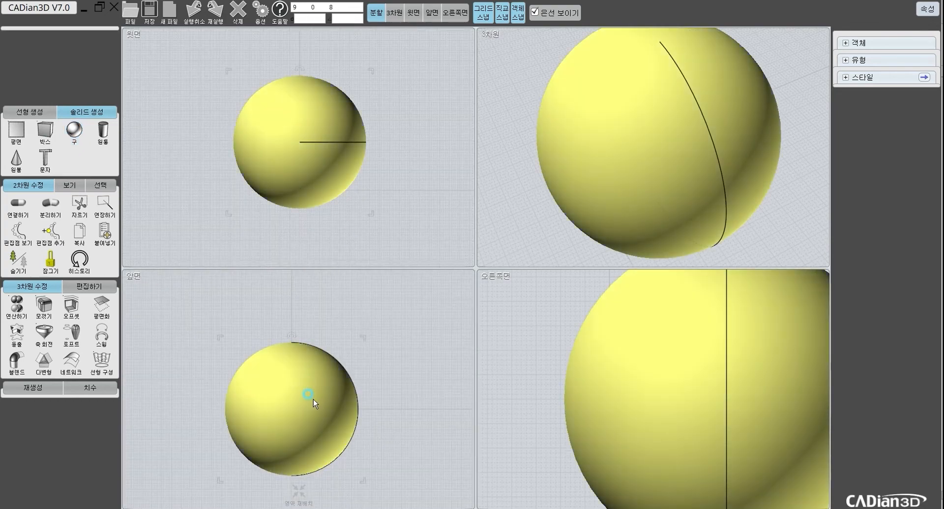
Step: Create a second sphere of radius about 21.26 centred on the topmost point of the first sphere
click(322, 158)
key(space)
click(301, 145)
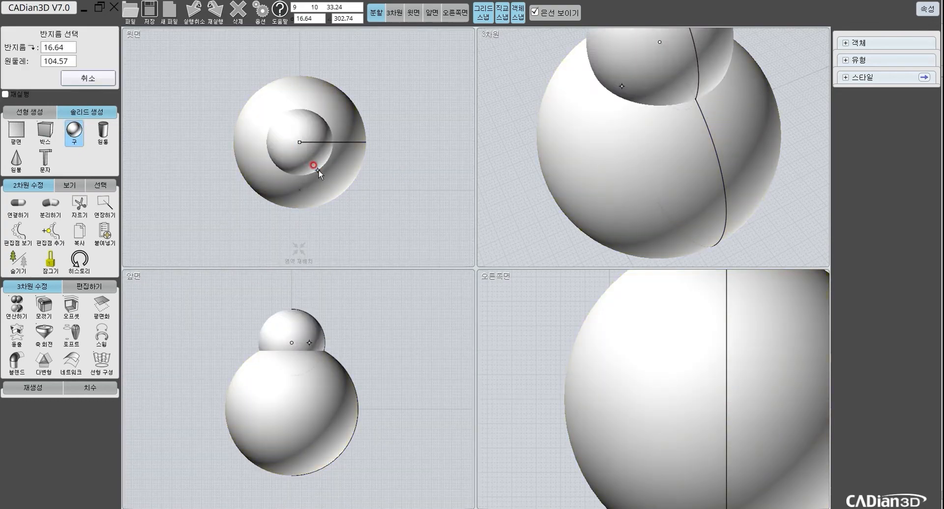
click(328, 184)
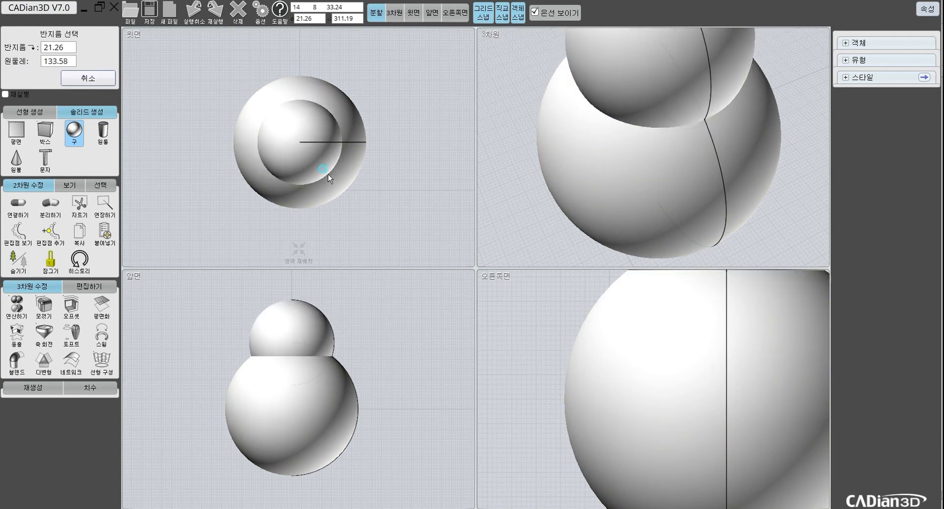
Step: Move the small sphere straight up along the Z axis, keeping it partly overlapping the large sphere
drag(323, 367, 305, 316)
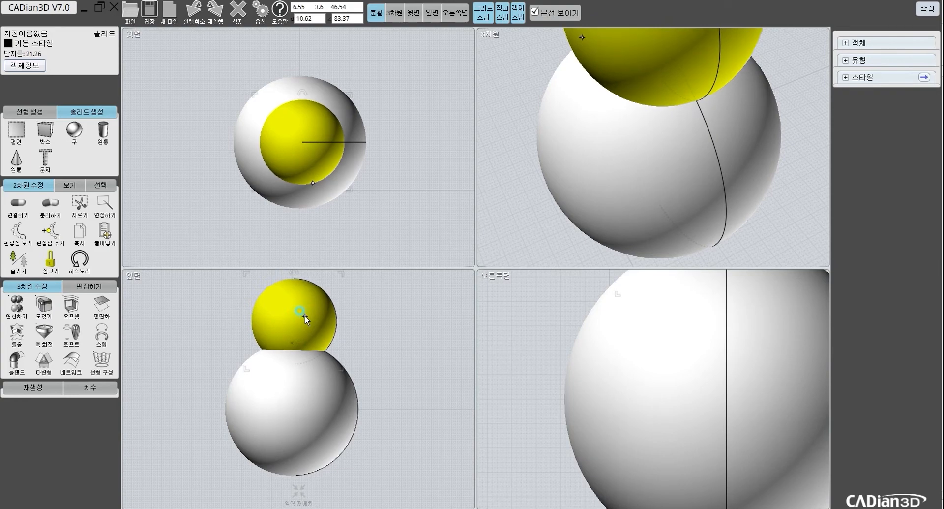
key(ctrl+z)
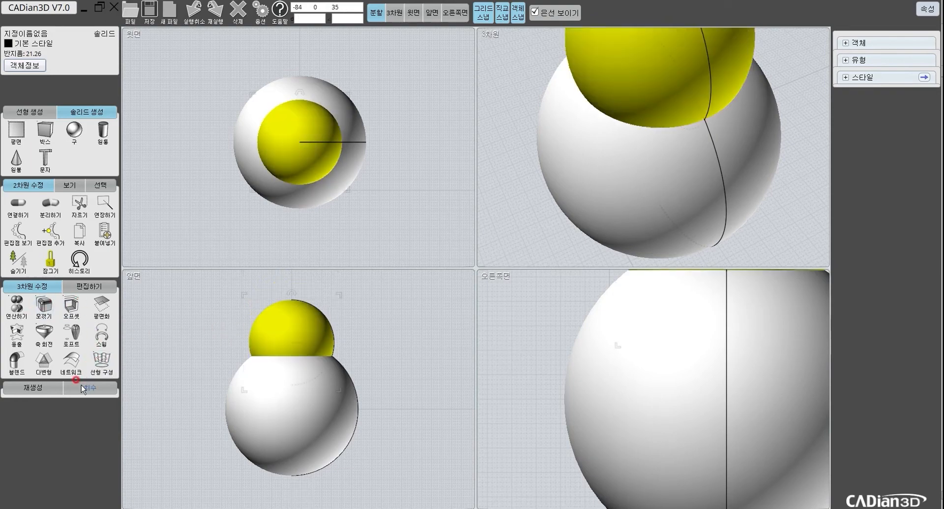
click(89, 286)
click(15, 306)
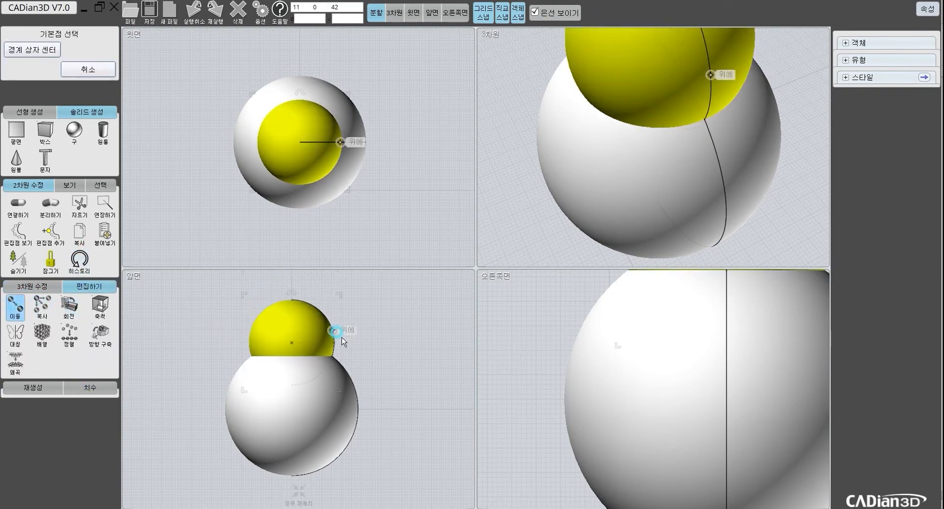
click(291, 362)
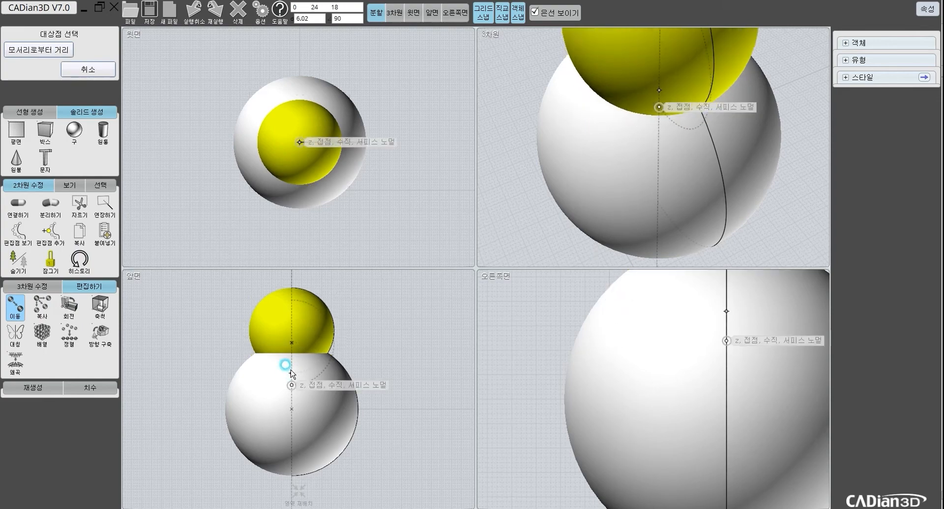
click(295, 360)
click(389, 339)
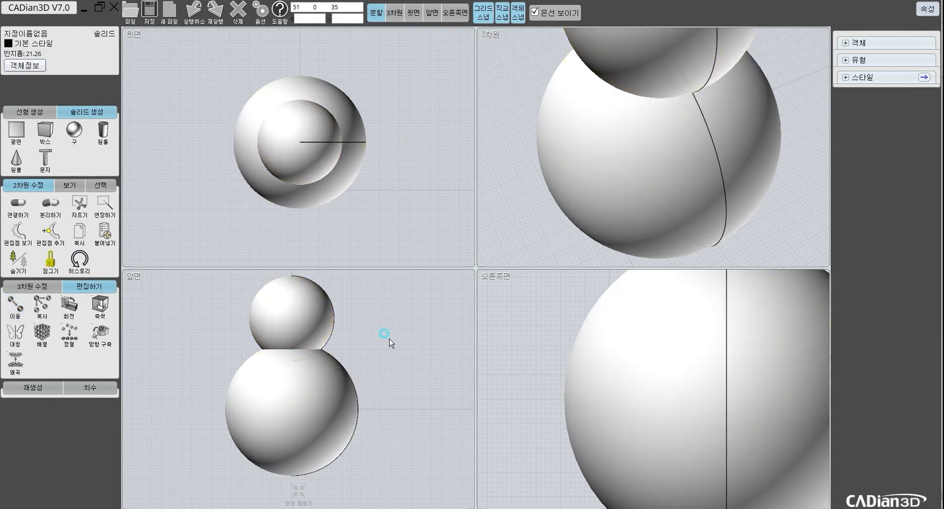
scroll(603, 140, down, 3)
click(240, 362)
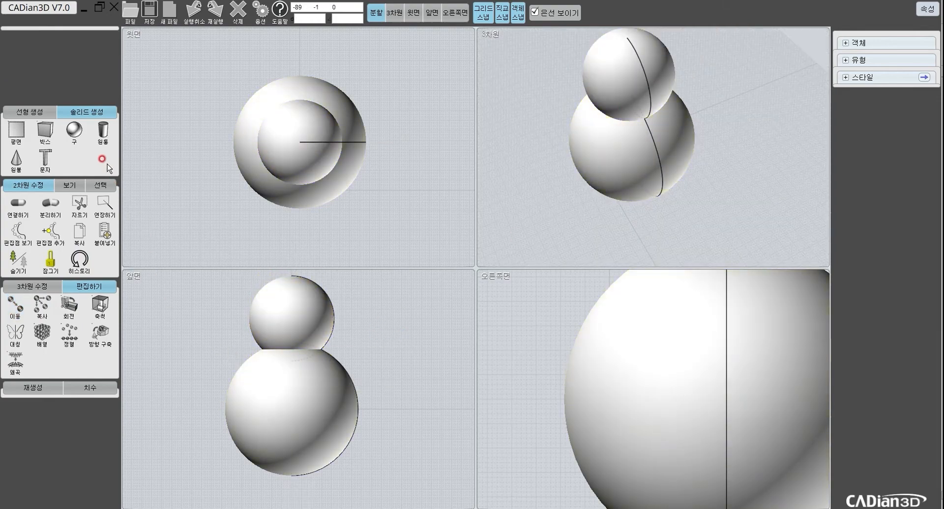
Step: Combine the small and large spheres with Boolean union and inspect the joined solid in the 3D view
click(30, 111)
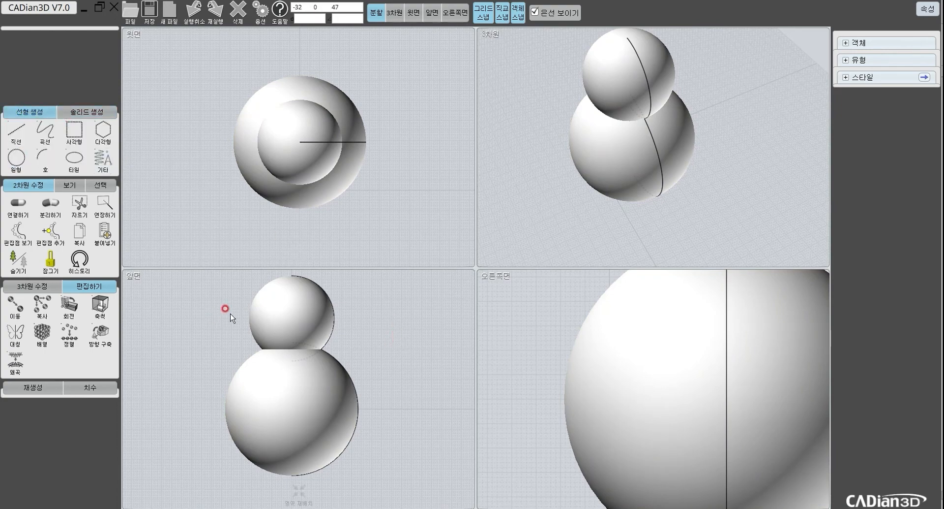
click(306, 344)
click(312, 401)
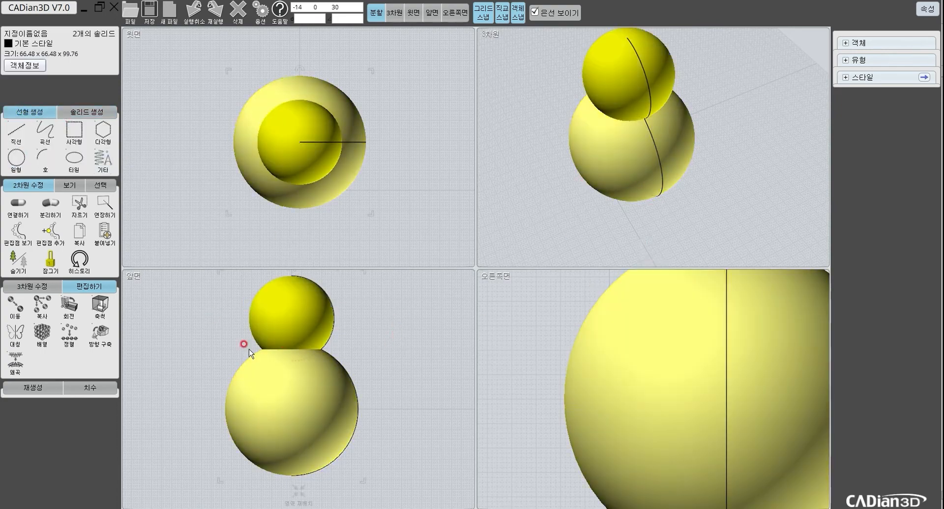
click(34, 286)
click(20, 306)
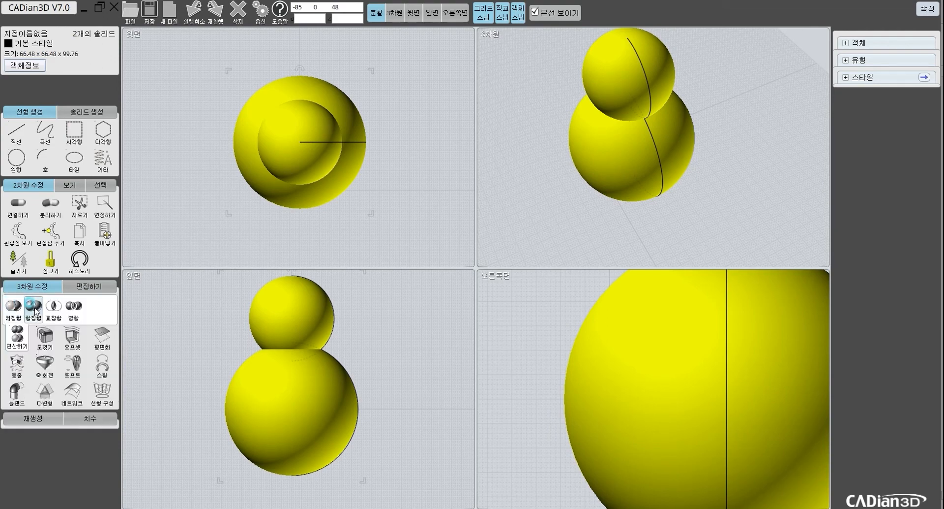
click(35, 310)
right_drag(714, 121, 626, 178)
click(666, 135)
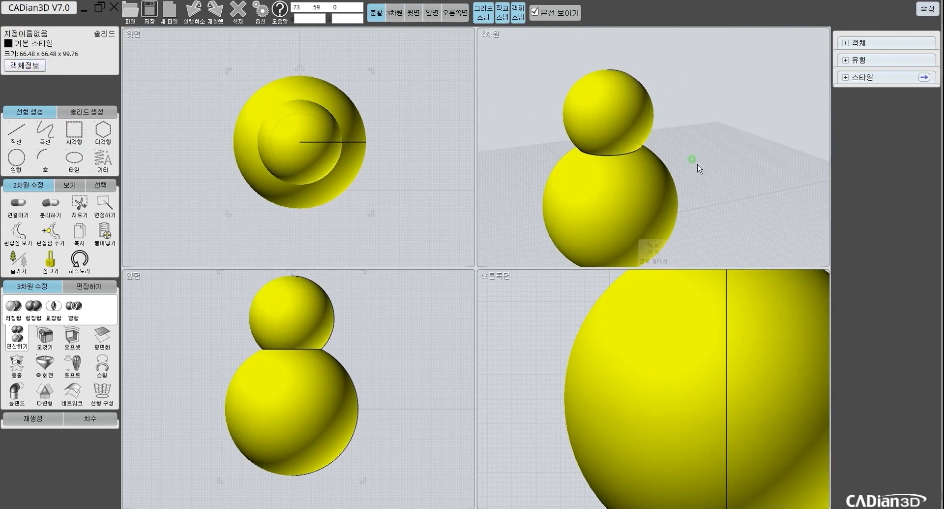
Step: Inspect the joined spheres from several angles in the 3D, right-side and top views
right_drag(698, 164, 677, 184)
scroll(712, 363, down, 6)
right_drag(718, 344, 682, 378)
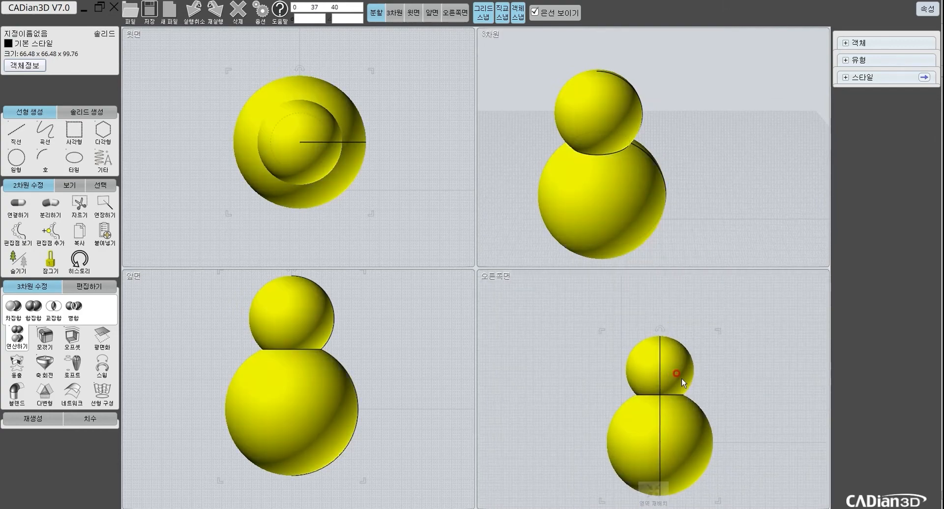
scroll(672, 378, up, 3)
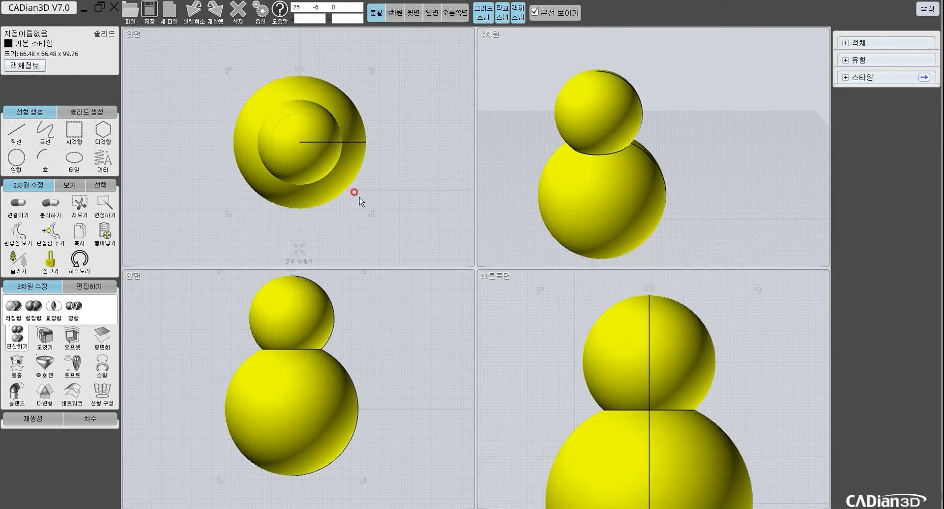
mouse_move(681, 185)
right_down()
mouse_move(609, 190)
mouse_move(648, 154)
mouse_move(562, 117)
mouse_move(619, 84)
mouse_move(645, 120)
right_up()
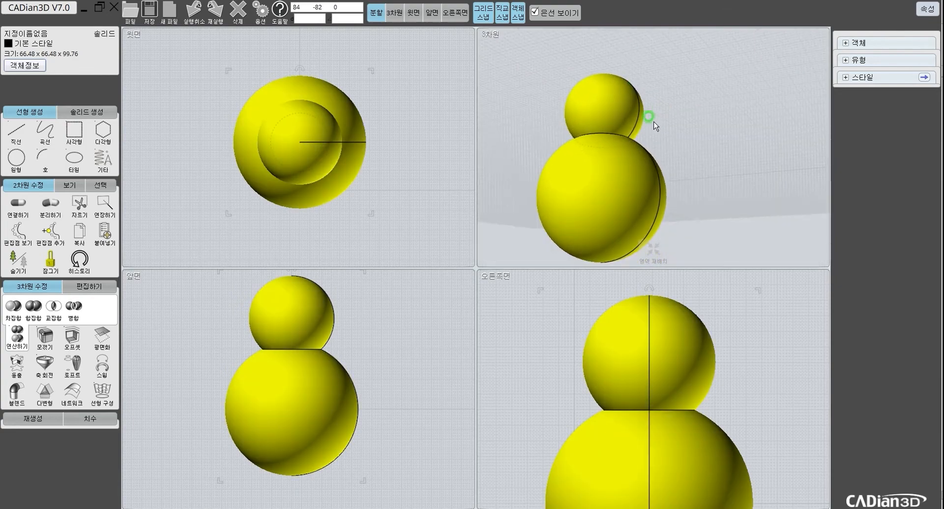
click(413, 14)
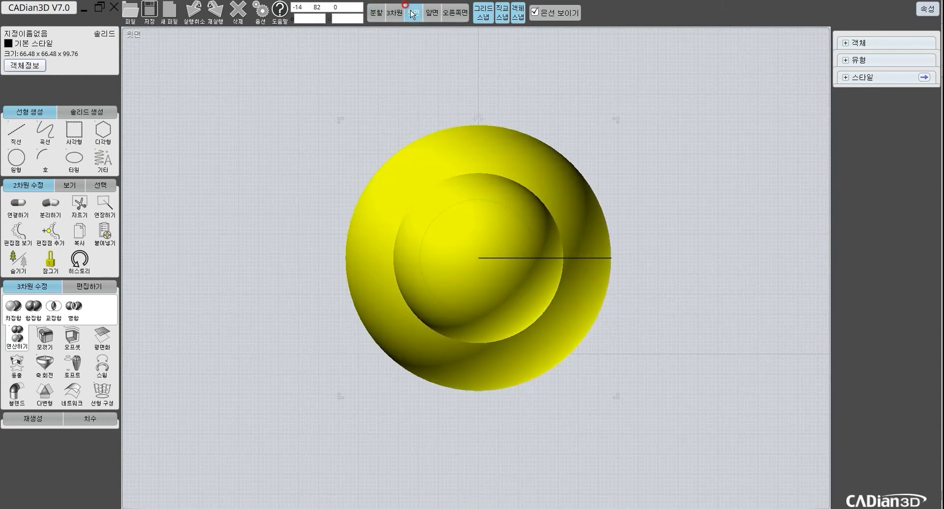
Step: In the front view, draw a one-directional horizontal line about 95 long across the lower part of the large sphere, at Z -27
click(432, 13)
scroll(441, 357, down, 3)
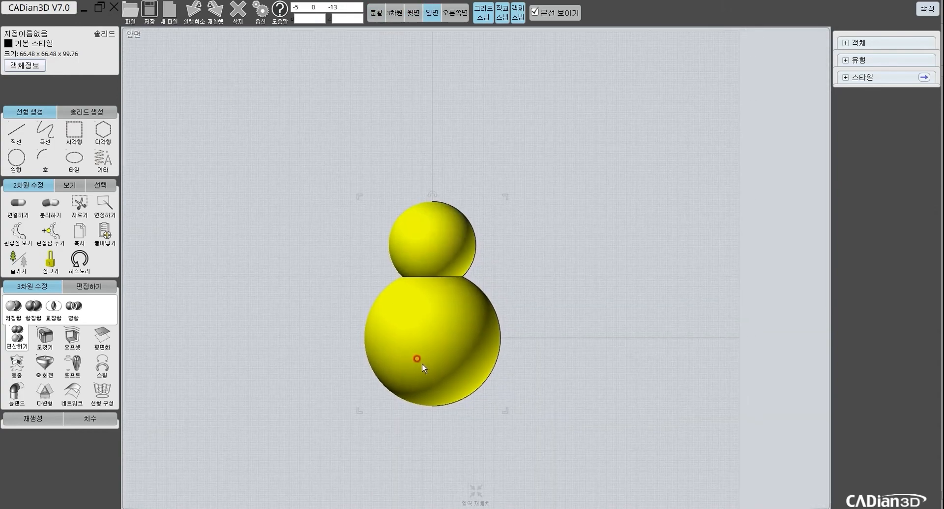
scroll(422, 362, up, 2)
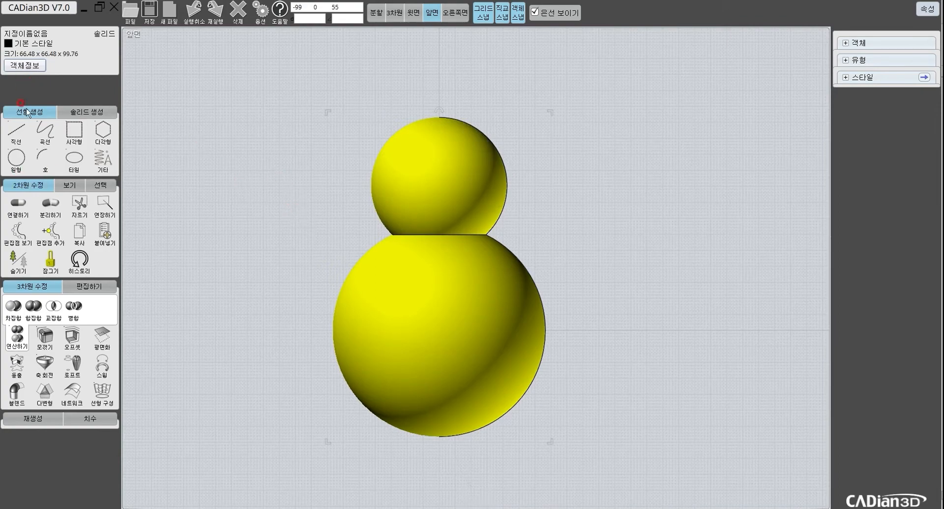
click(17, 131)
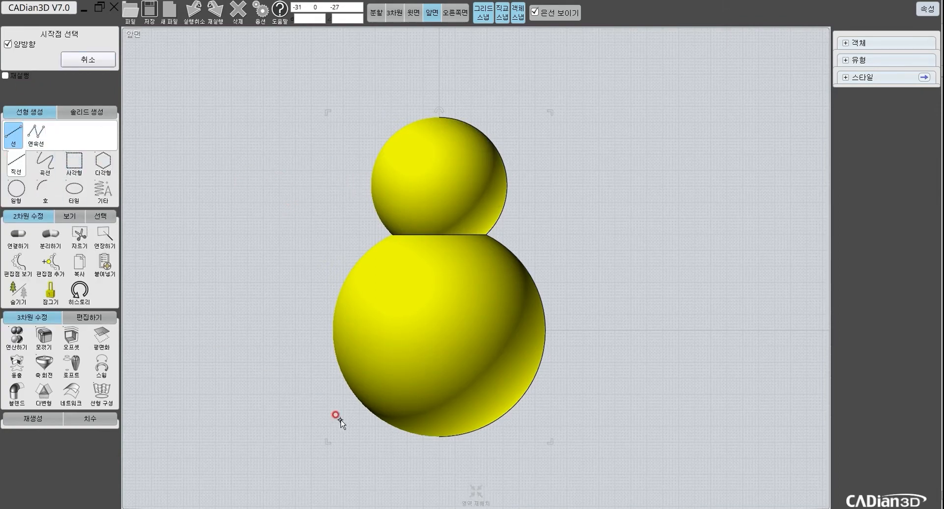
click(295, 403)
click(417, 403)
click(7, 134)
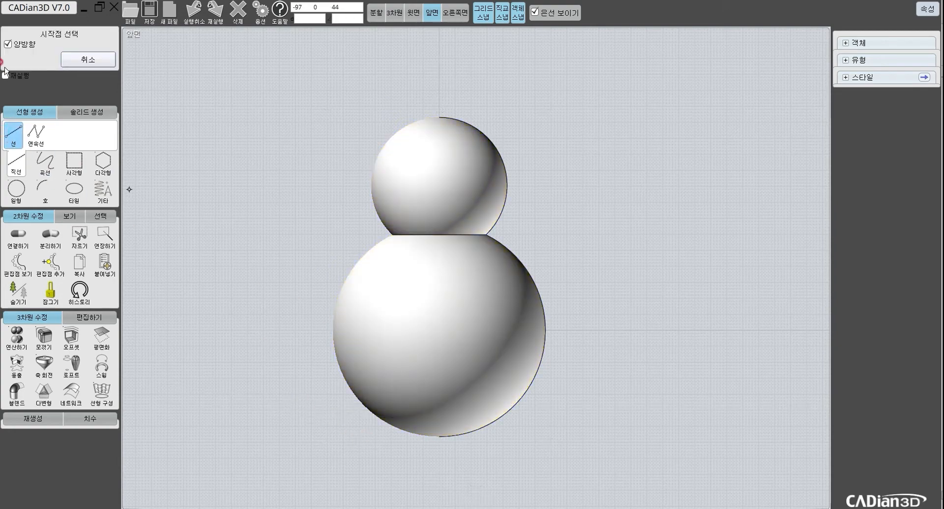
click(18, 45)
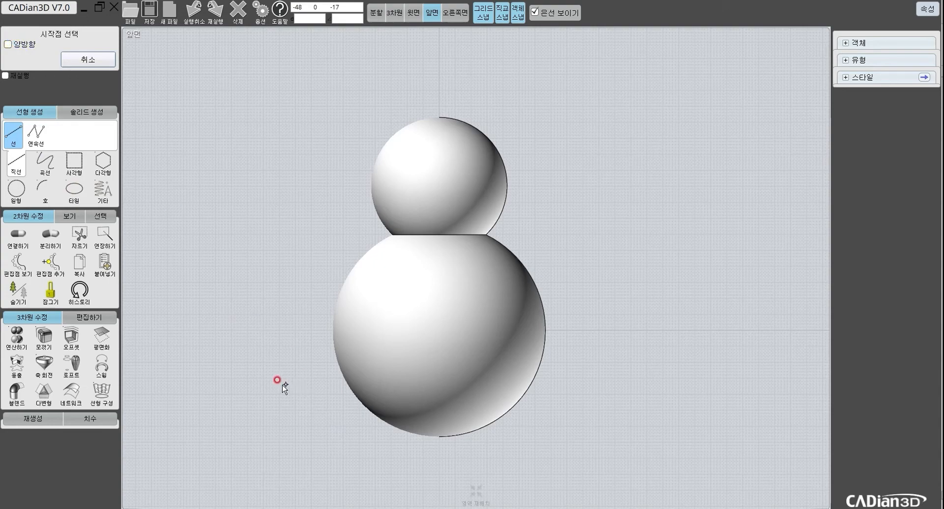
click(289, 416)
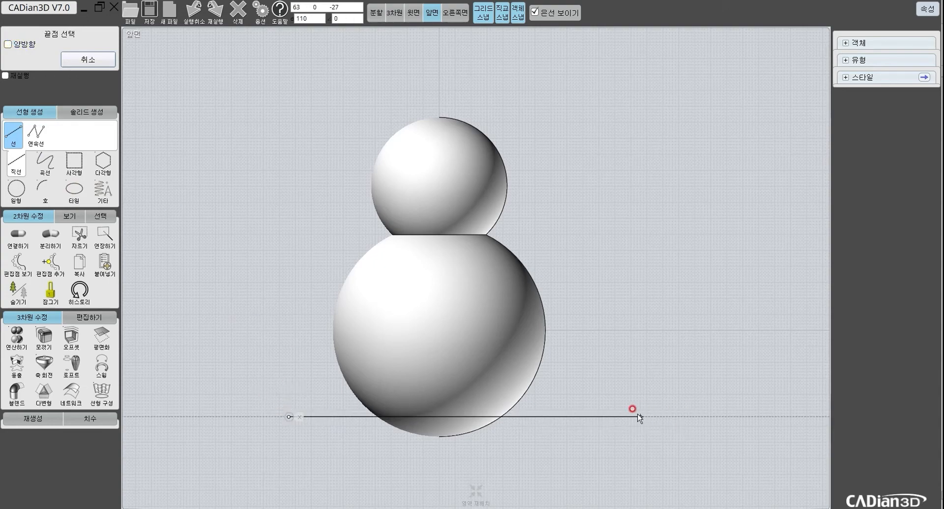
click(593, 417)
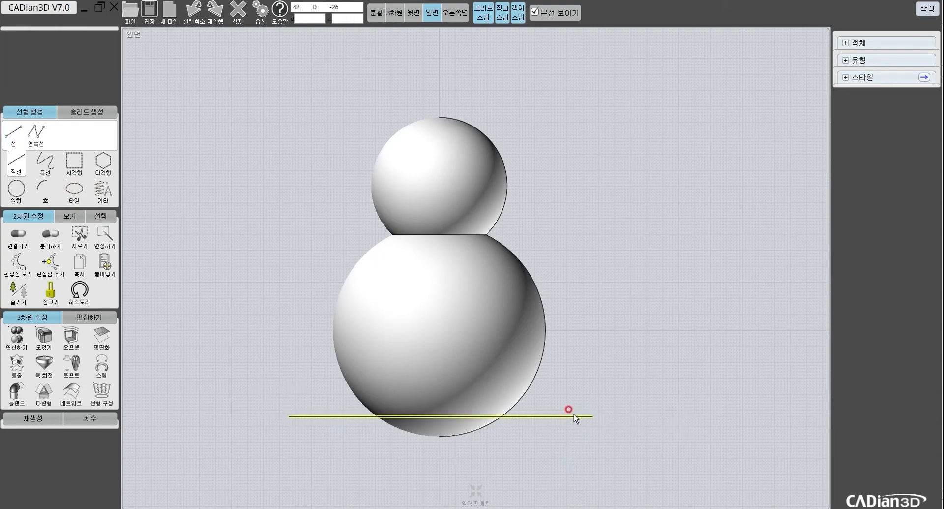
Step: Cut the joined sphere solid along the horizontal line with a Boolean operation and check the cut in the 3D view
click(468, 290)
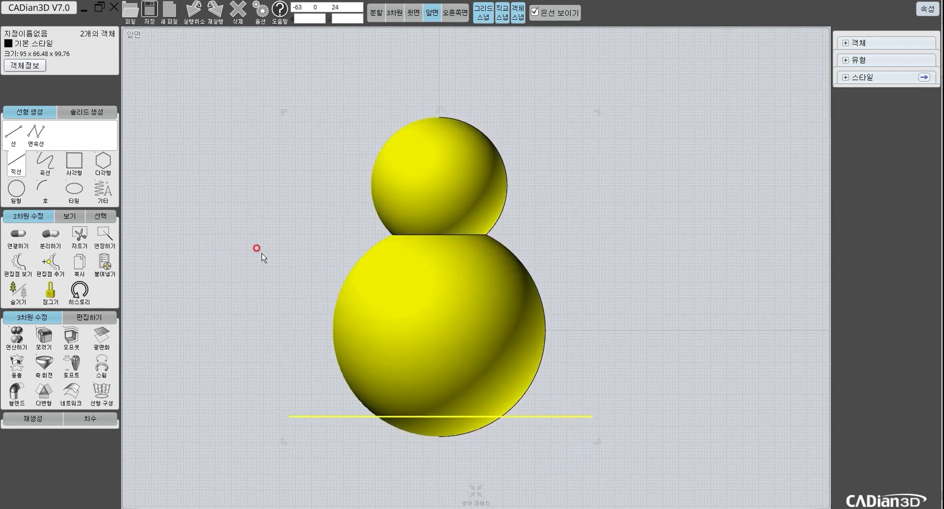
click(19, 338)
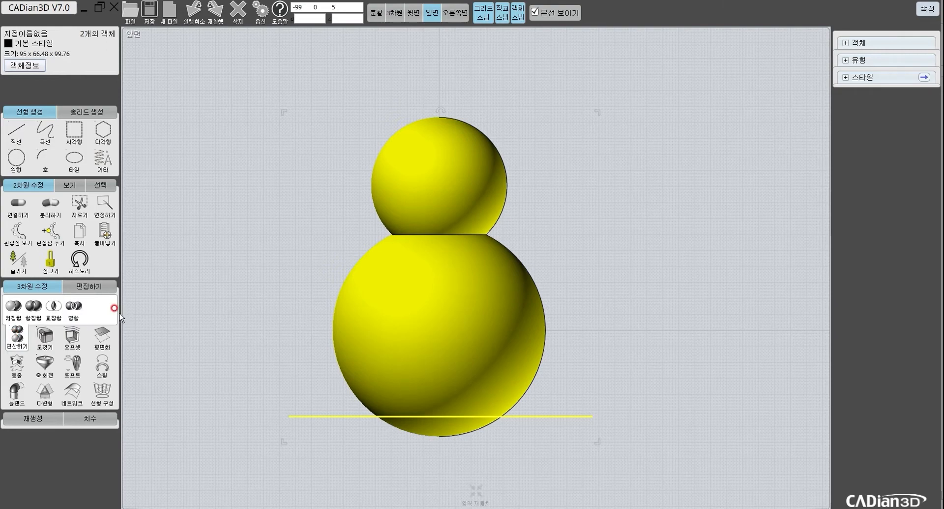
click(58, 302)
click(148, 285)
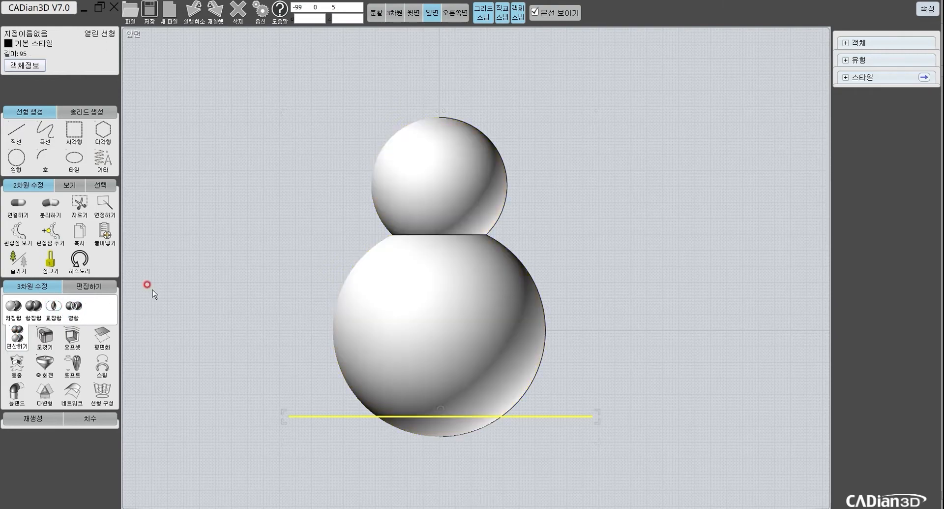
click(394, 12)
click(376, 12)
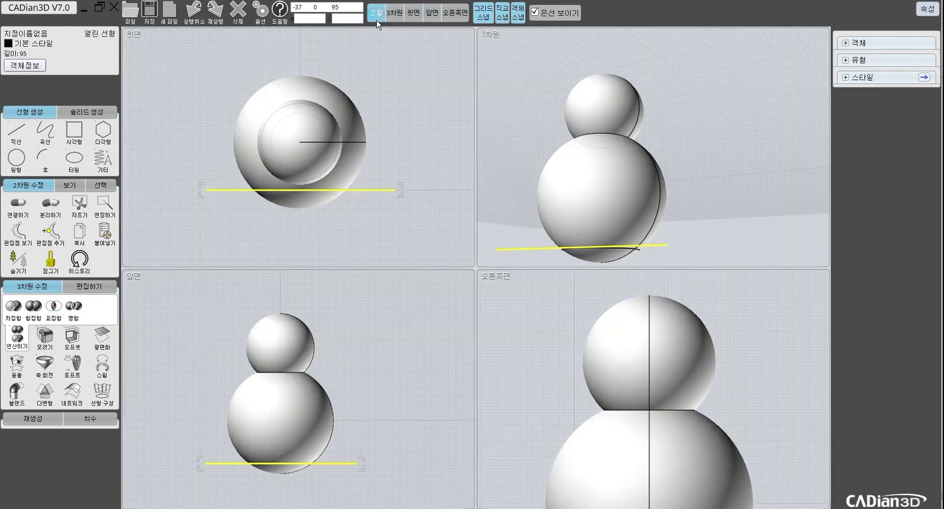
mouse_move(560, 153)
right_down()
mouse_move(639, 192)
mouse_move(649, 213)
mouse_move(623, 224)
mouse_move(645, 181)
mouse_move(745, 113)
mouse_move(712, 172)
mouse_move(684, 199)
mouse_move(602, 199)
mouse_move(616, 213)
mouse_move(642, 184)
right_up()
scroll(648, 214, down, 3)
scroll(648, 215, up, 5)
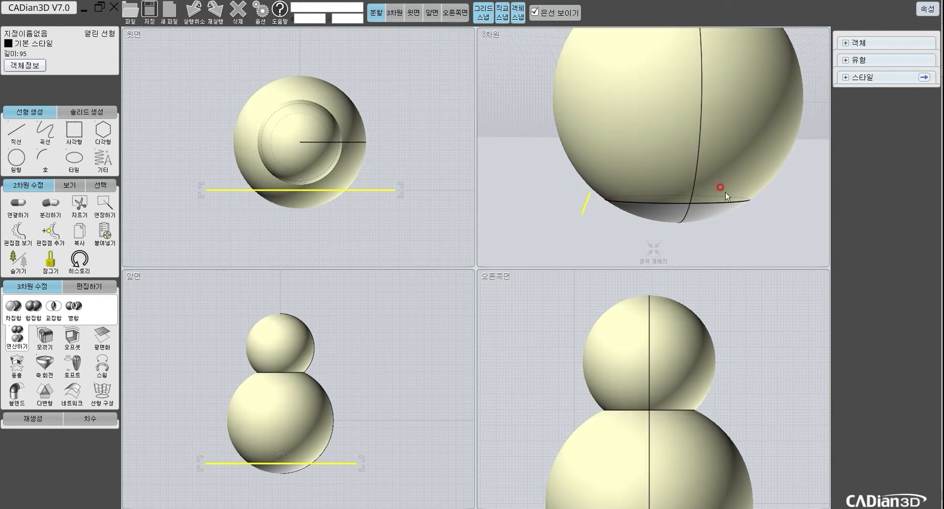
Step: Pull the cut-off bottom cap down away from the solid and delete it along with the cutting line
right_drag(742, 236, 767, 234)
click(766, 236)
right_click(766, 191)
scroll(658, 215, up, 3)
drag(657, 203, 657, 235)
scroll(719, 180, down, 4)
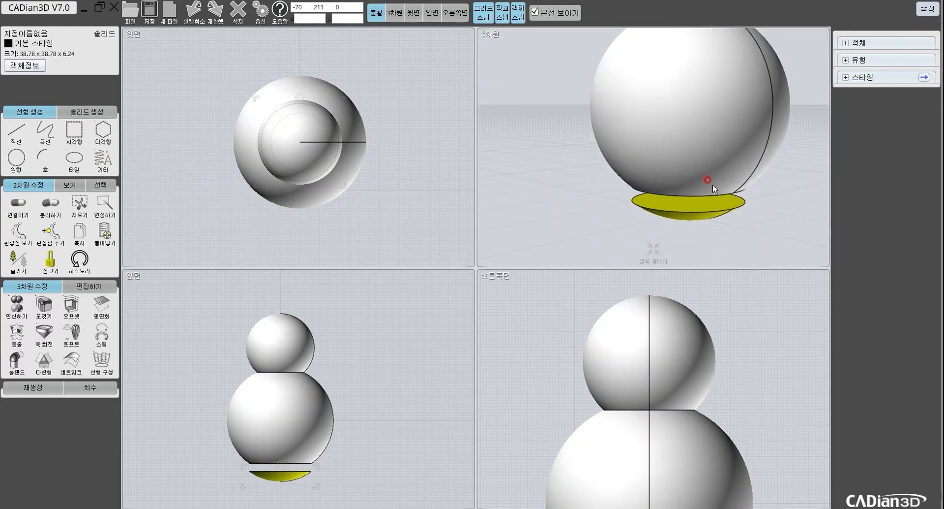
key(Delete)
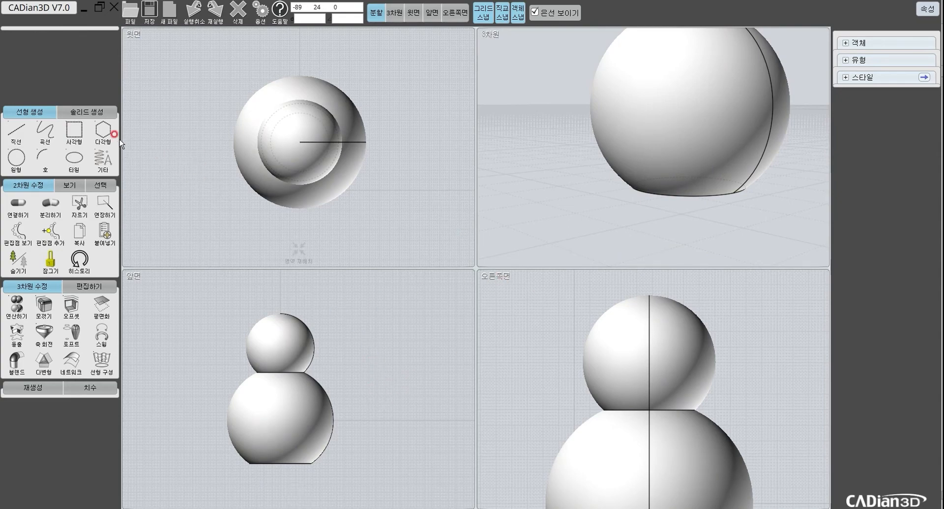
click(88, 113)
click(51, 129)
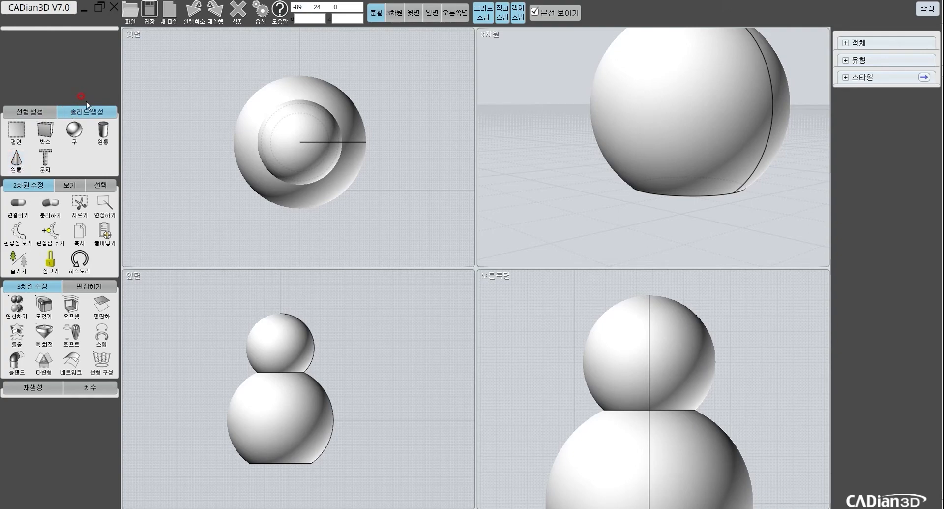
click(16, 158)
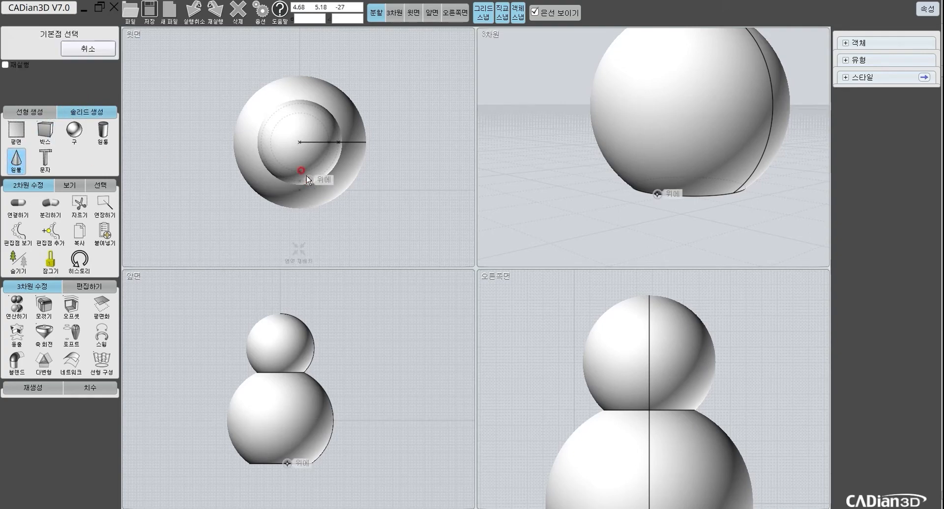
scroll(274, 332, up, 2)
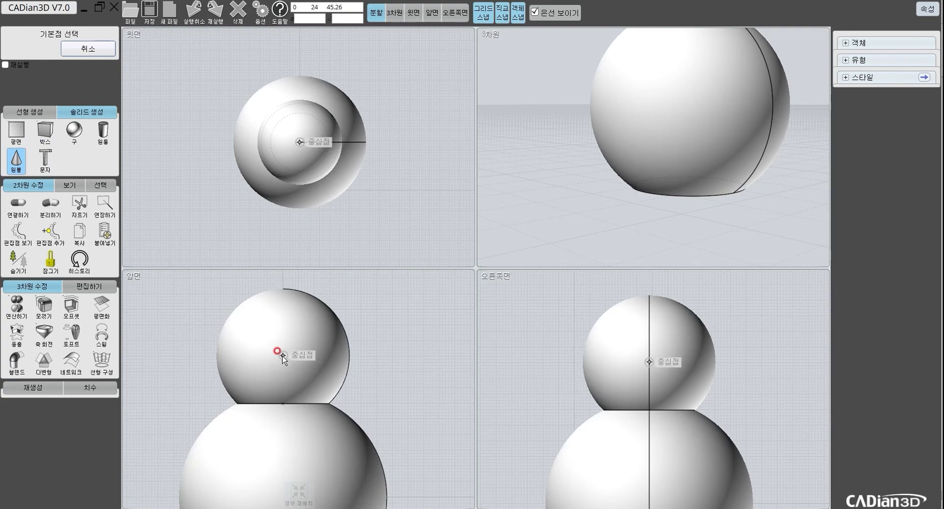
click(284, 358)
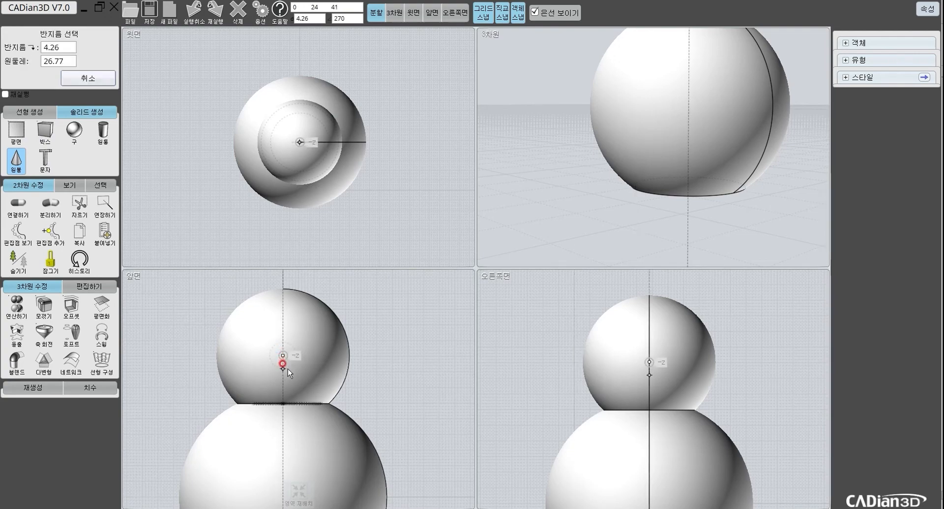
right_click(288, 368)
Step: Create a solid cone beside the spheres in the front view, with radius 4 and height 17, pointing along the negative Y axis
right_click(278, 357)
scroll(359, 329, down, 4)
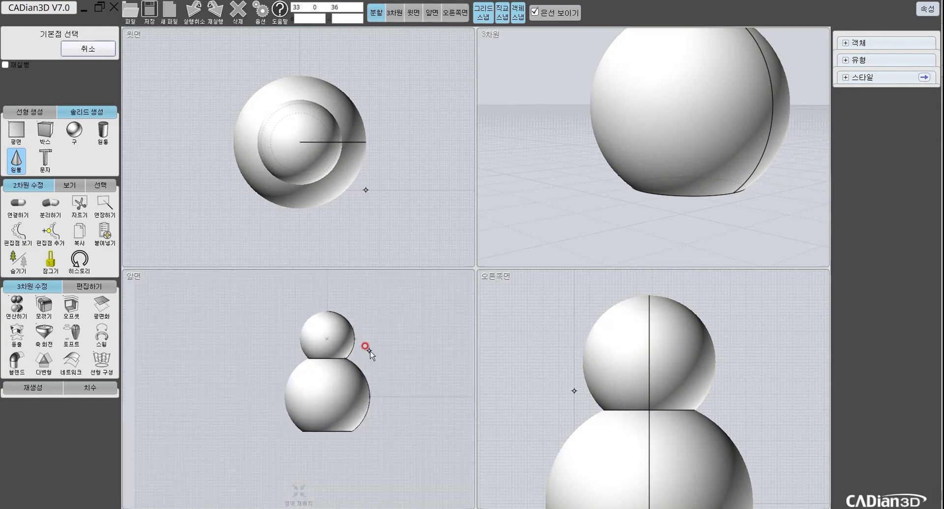
middle_drag(370, 350, 320, 339)
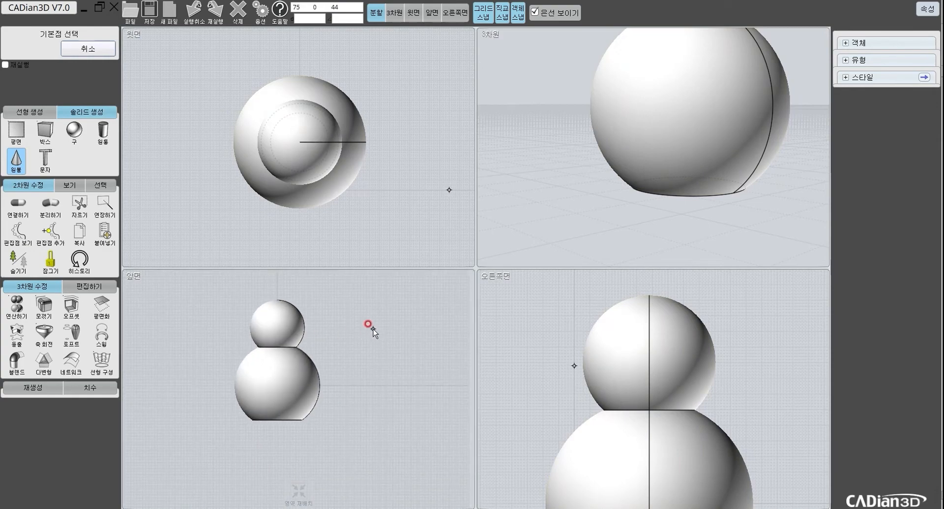
click(373, 329)
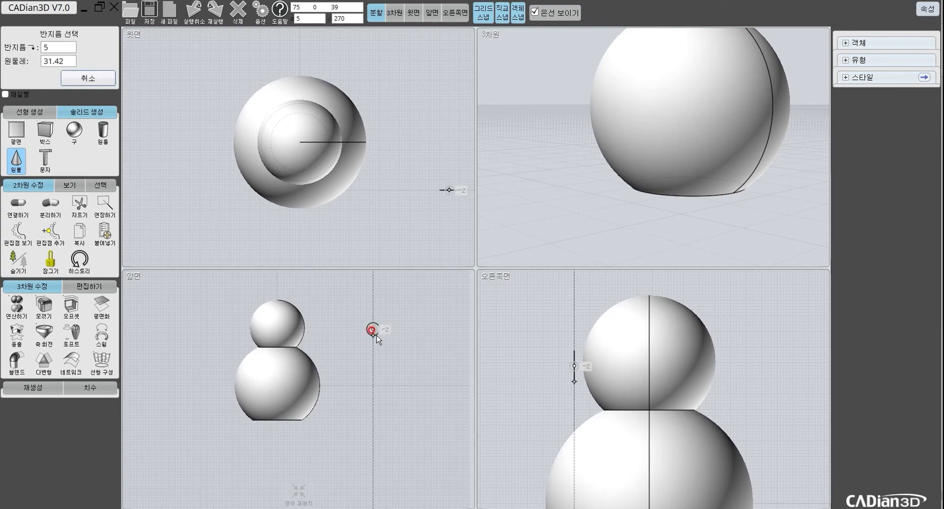
click(373, 329)
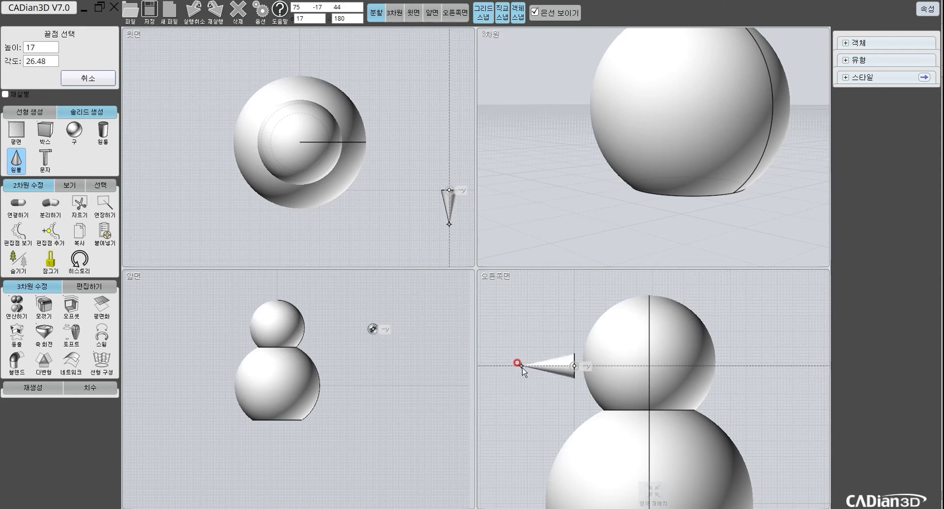
click(522, 366)
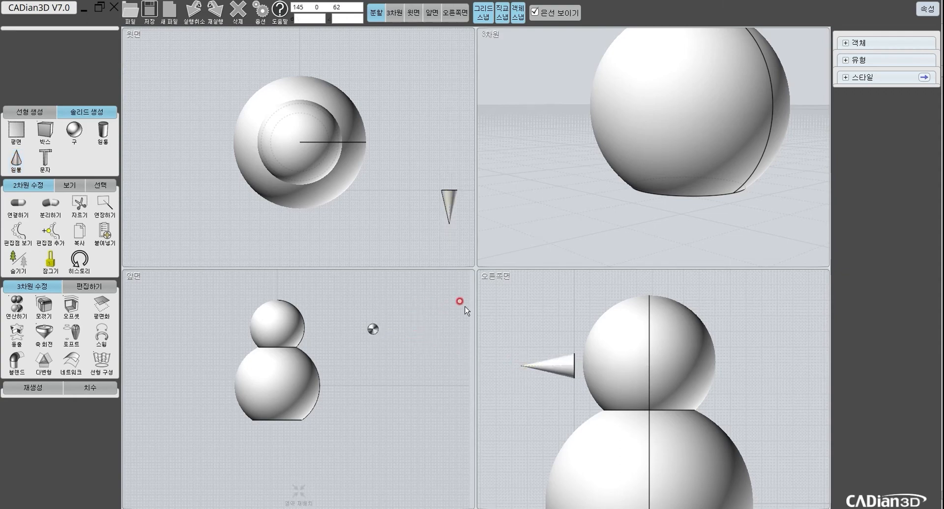
Step: Move the cone onto the middle of the small sphere in the front view
scroll(355, 307, up, 2)
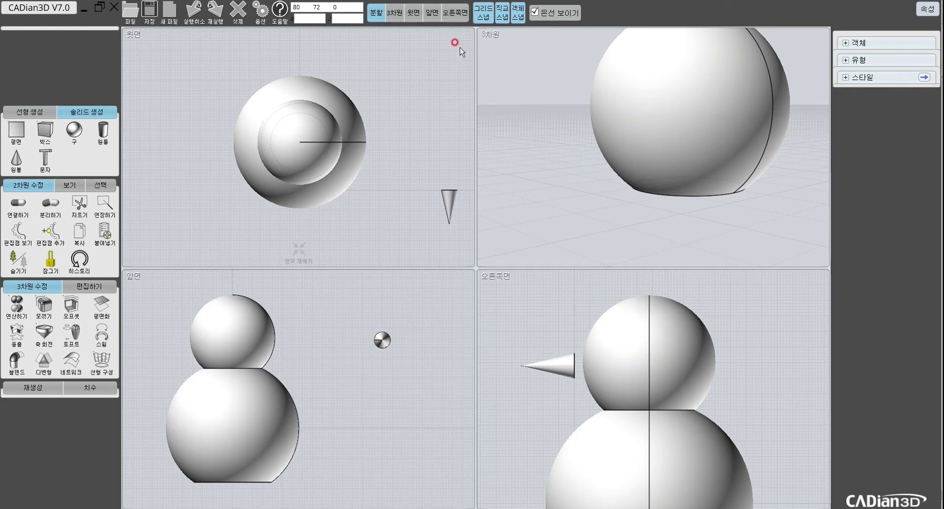
click(427, 14)
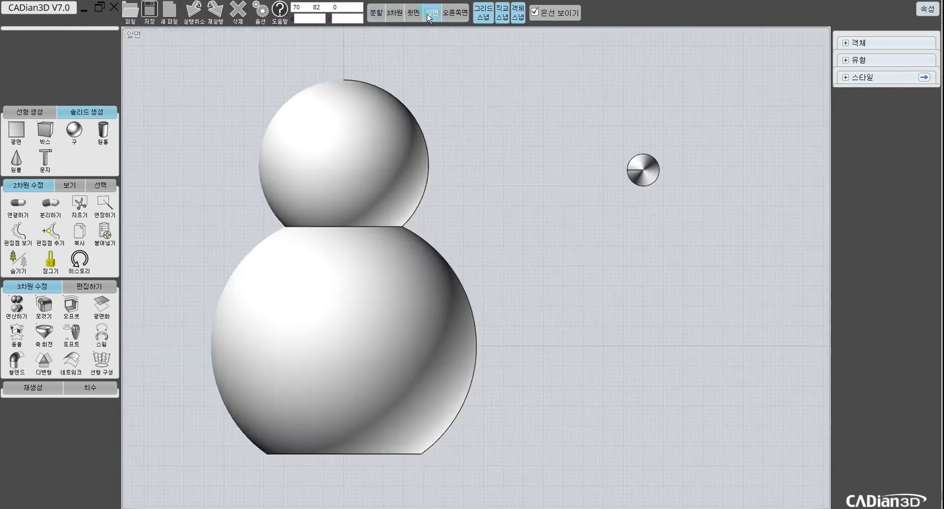
click(641, 171)
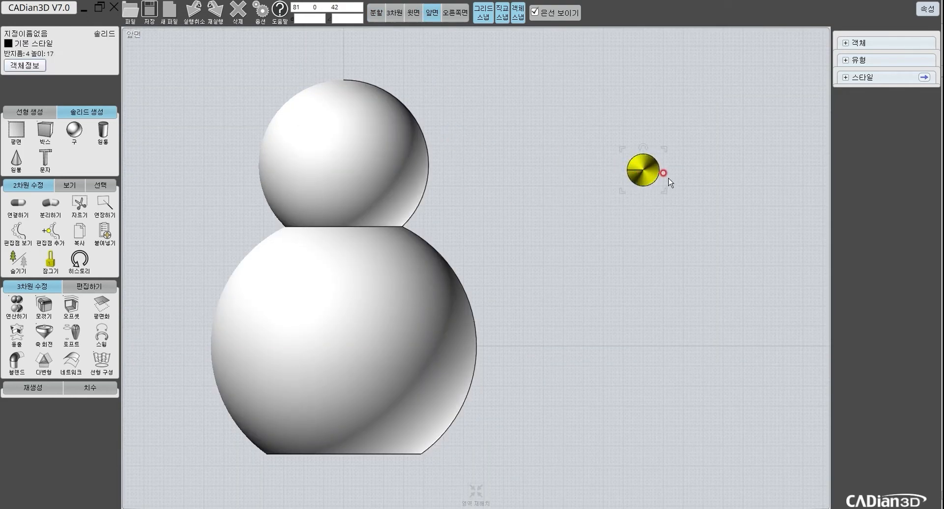
drag(650, 183, 462, 173)
drag(365, 168, 344, 178)
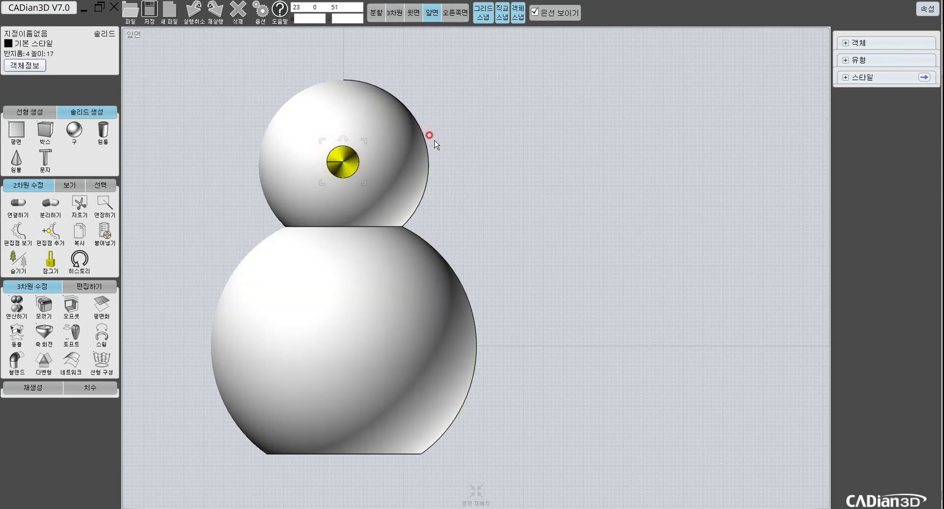
key(Escape)
Step: Check the cone's position relative to the small sphere from several angles in 3D, and return to the four-view layout
click(397, 14)
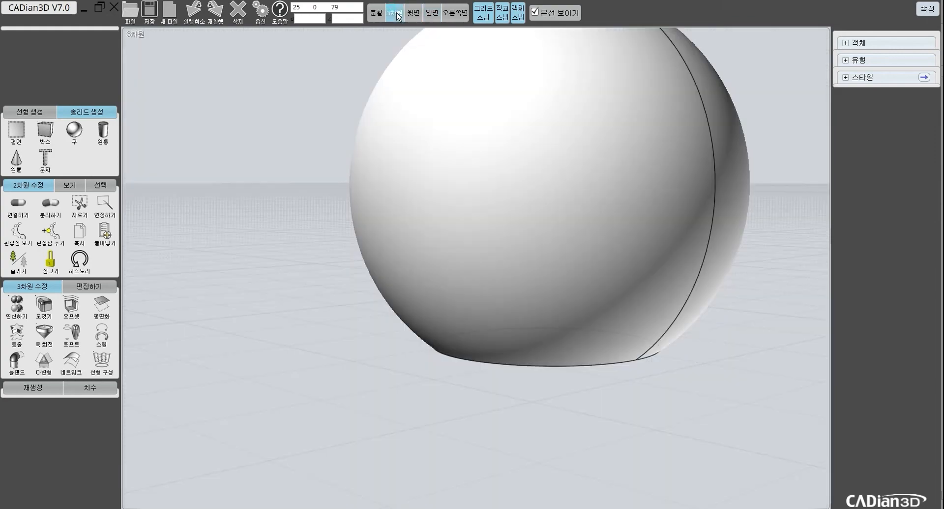
scroll(519, 134, down, 5)
right_drag(519, 134, 527, 130)
scroll(514, 87, up, 7)
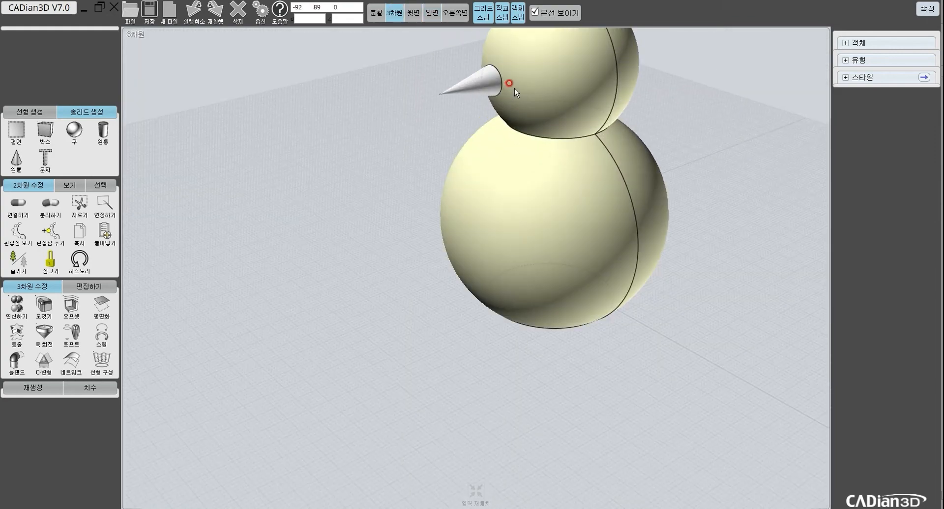
right_drag(546, 88, 542, 139)
mouse_move(542, 140)
mouse_down()
mouse_move(557, 238)
mouse_move(541, 223)
mouse_move(626, 212)
mouse_move(594, 235)
mouse_move(621, 183)
mouse_move(597, 222)
mouse_move(501, 202)
mouse_up()
right_drag(501, 202, 478, 194)
middle_drag(477, 194, 662, 274)
right_drag(662, 274, 611, 264)
drag(610, 264, 553, 256)
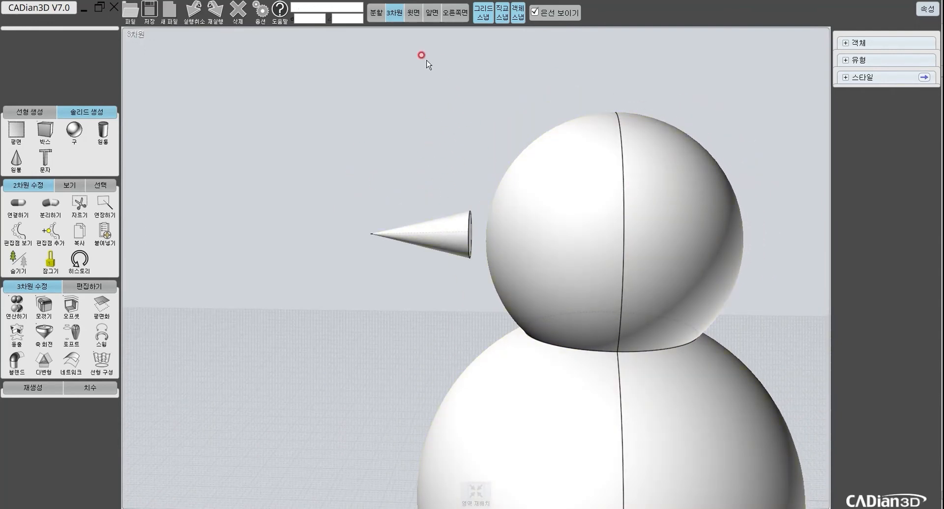
click(381, 9)
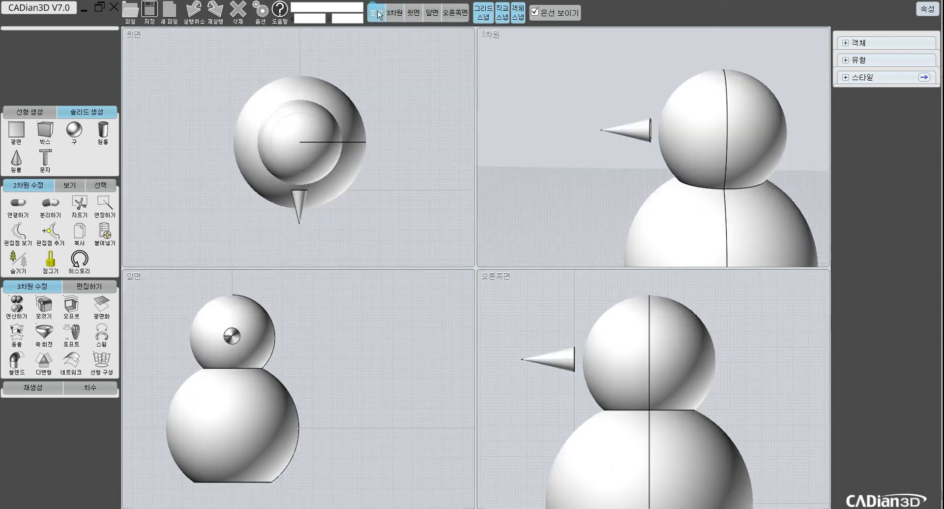
Step: Move the cone 5 units along the Y axis toward the head so its base sinks into the small sphere
click(419, 399)
click(341, 224)
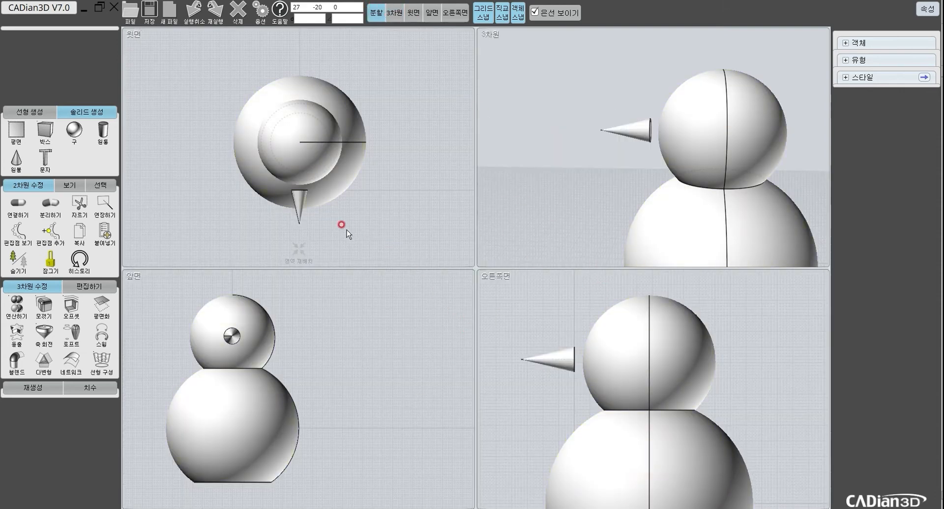
click(301, 259)
click(564, 383)
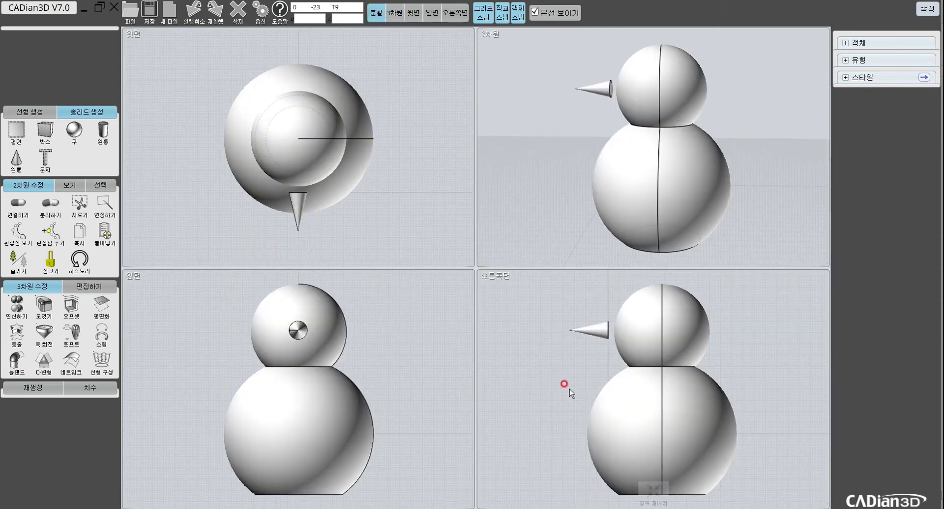
click(593, 333)
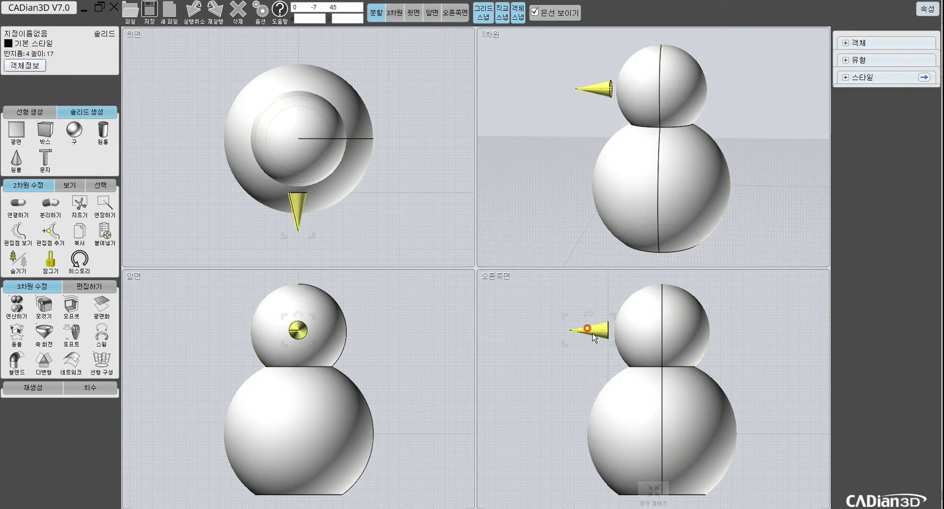
click(621, 330)
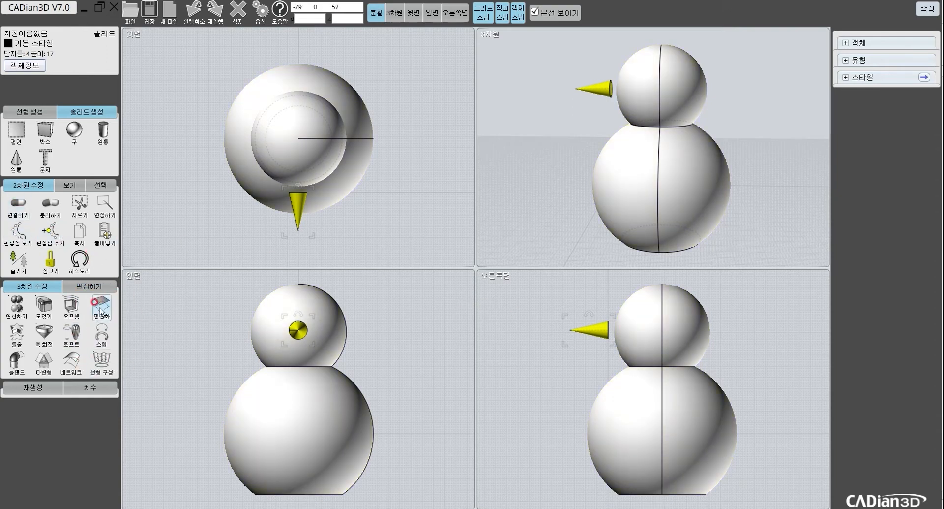
click(91, 286)
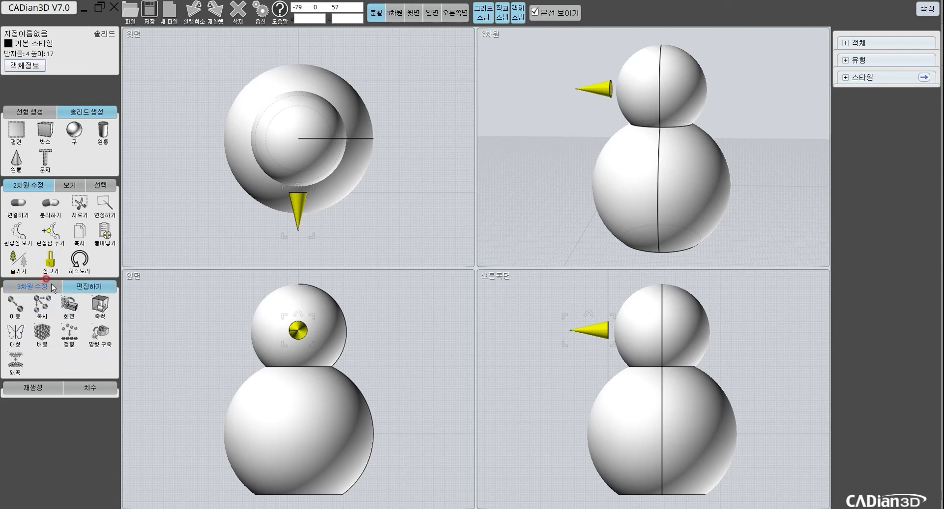
click(15, 305)
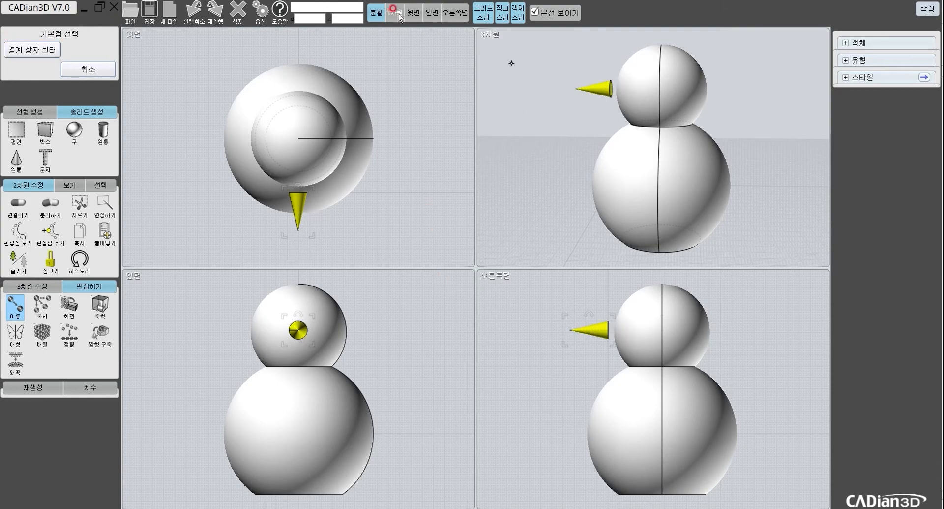
click(460, 14)
scroll(394, 141, up, 3)
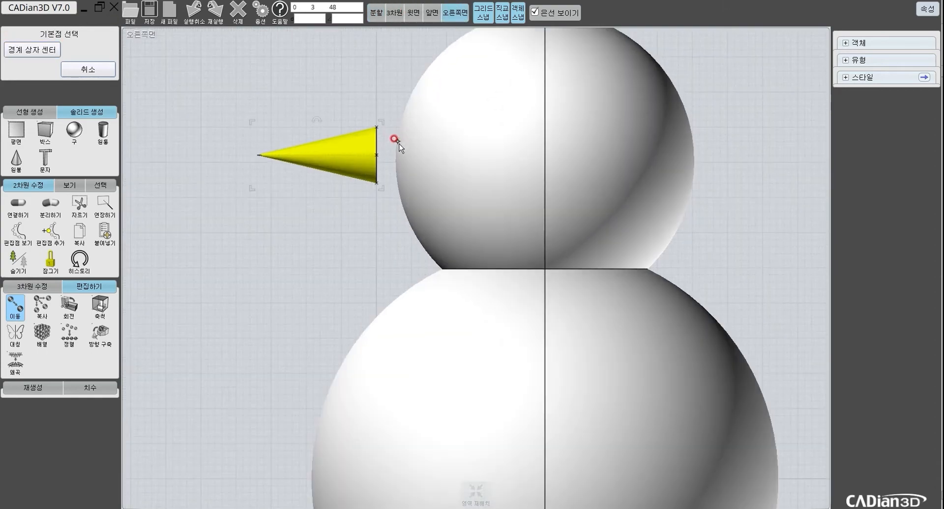
middle_drag(378, 158, 382, 205)
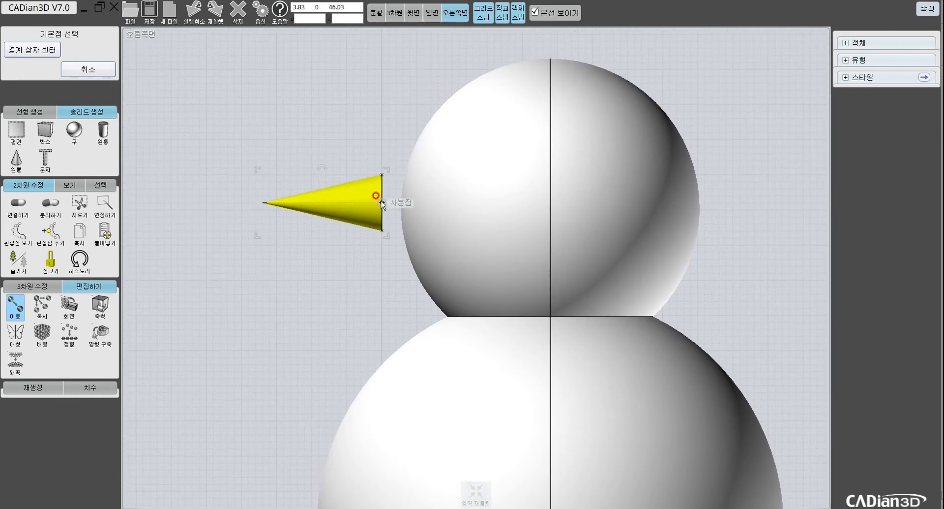
click(382, 202)
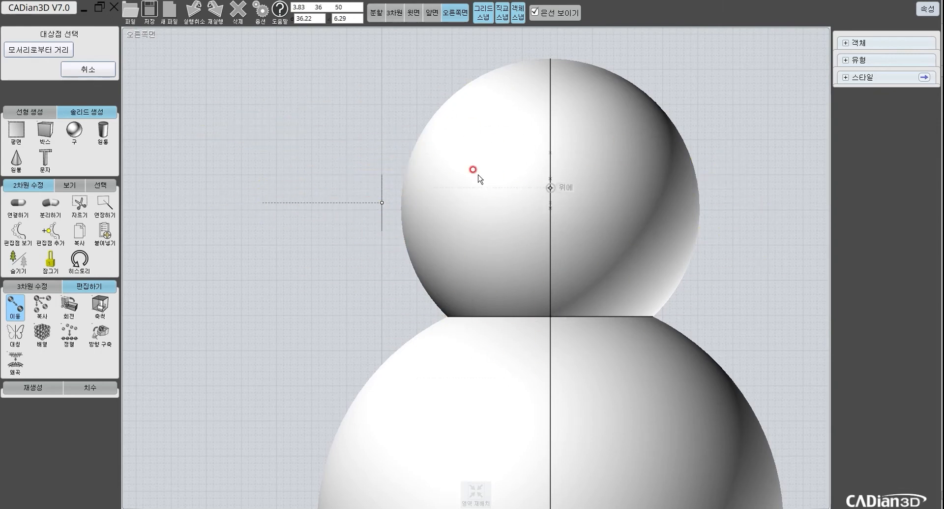
click(376, 15)
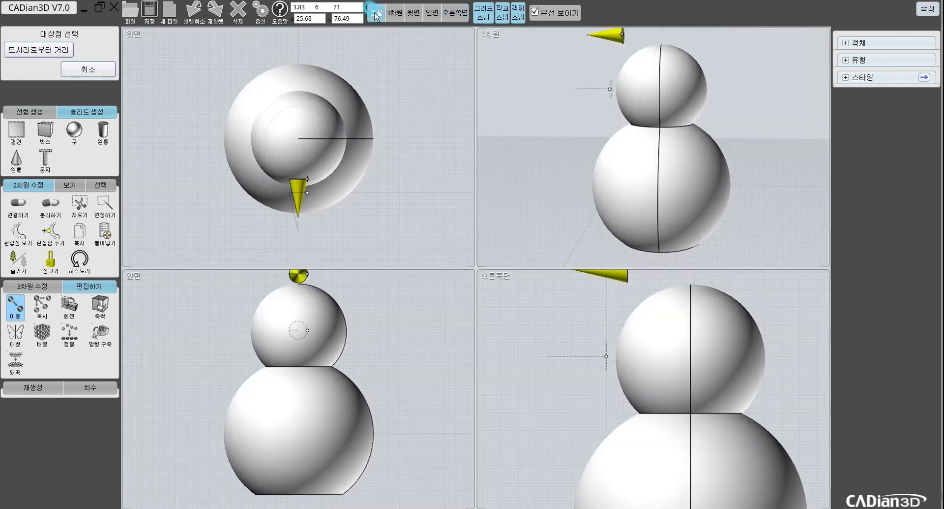
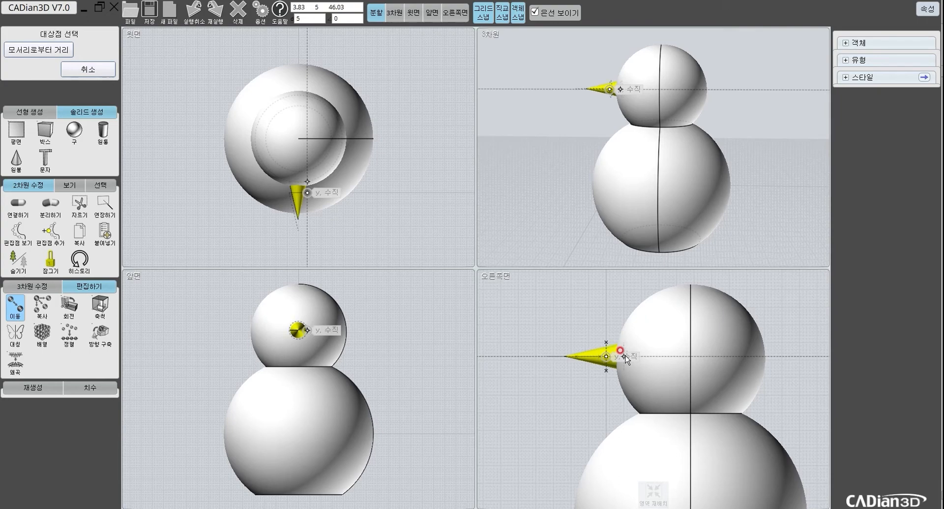
click(624, 355)
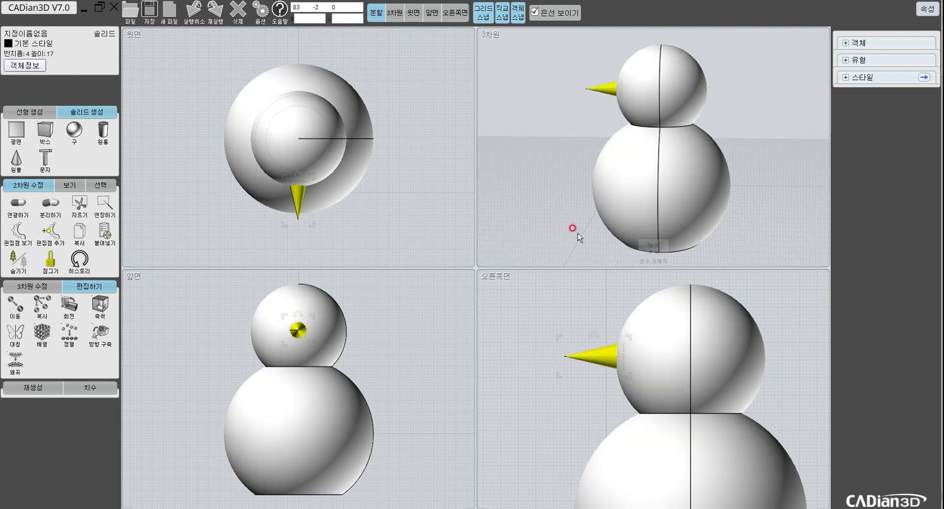
Step: Unite the cone nose and the snowman body into one solid with a Boolean union
right_drag(603, 117, 679, 130)
click(754, 166)
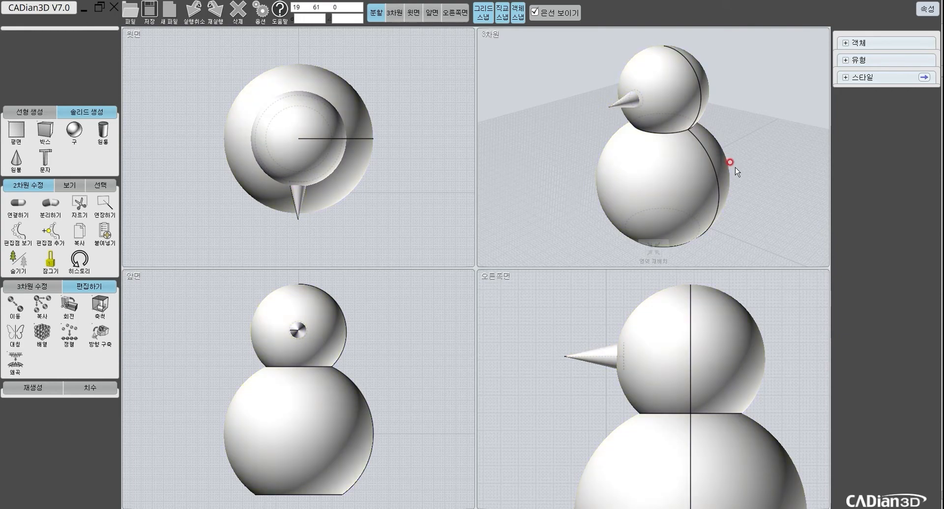
click(762, 433)
mouse_move(734, 97)
right_down()
mouse_move(713, 127)
mouse_move(654, 95)
mouse_move(725, 147)
right_up()
drag(580, 60, 781, 262)
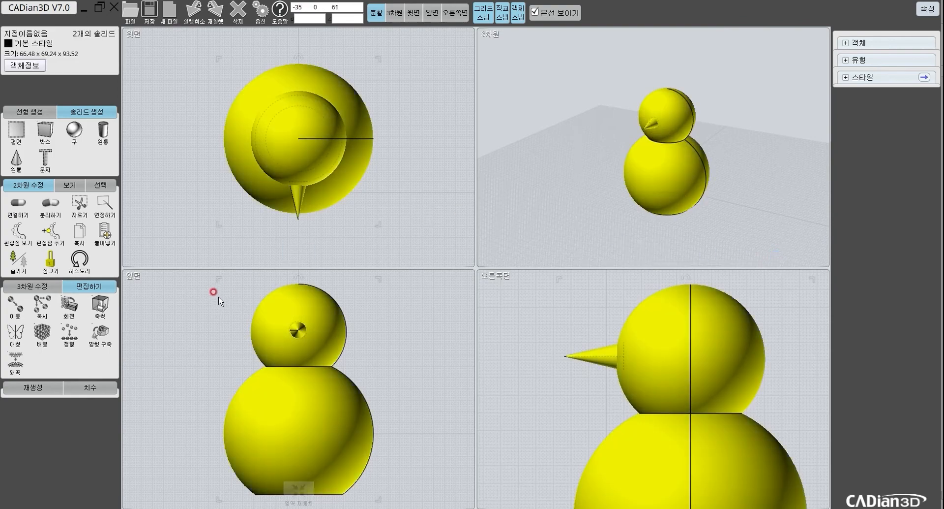
click(22, 288)
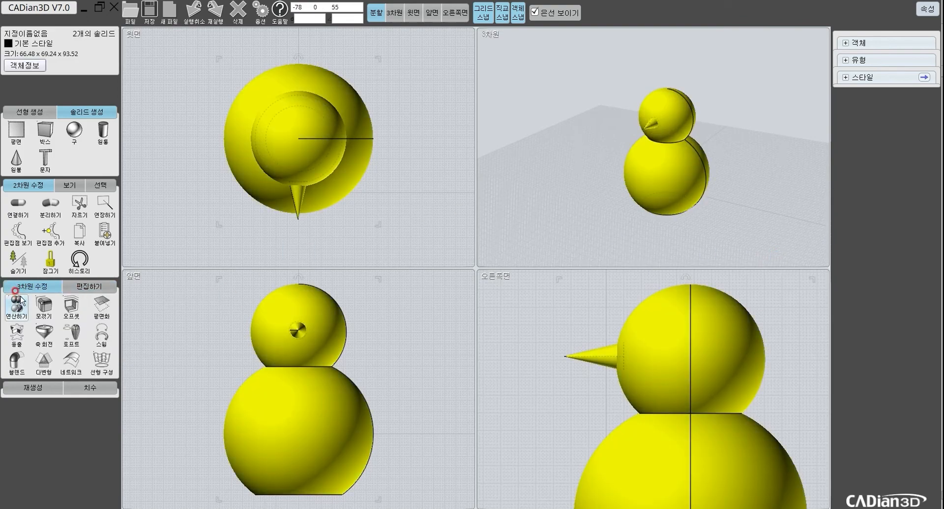
click(17, 303)
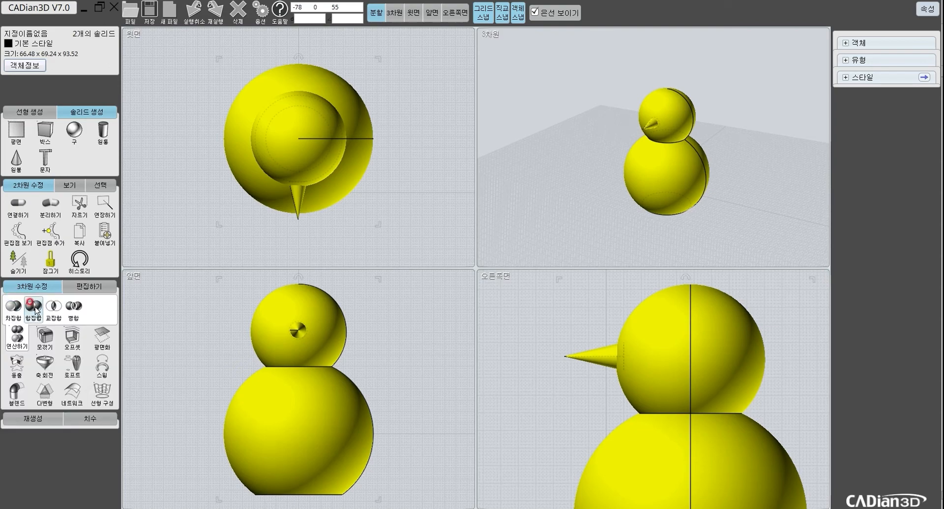
click(33, 305)
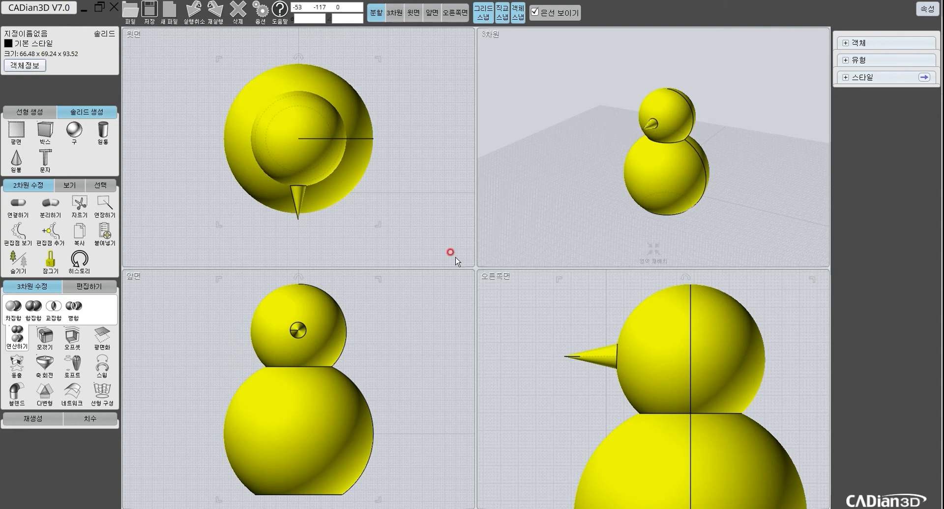
click(399, 305)
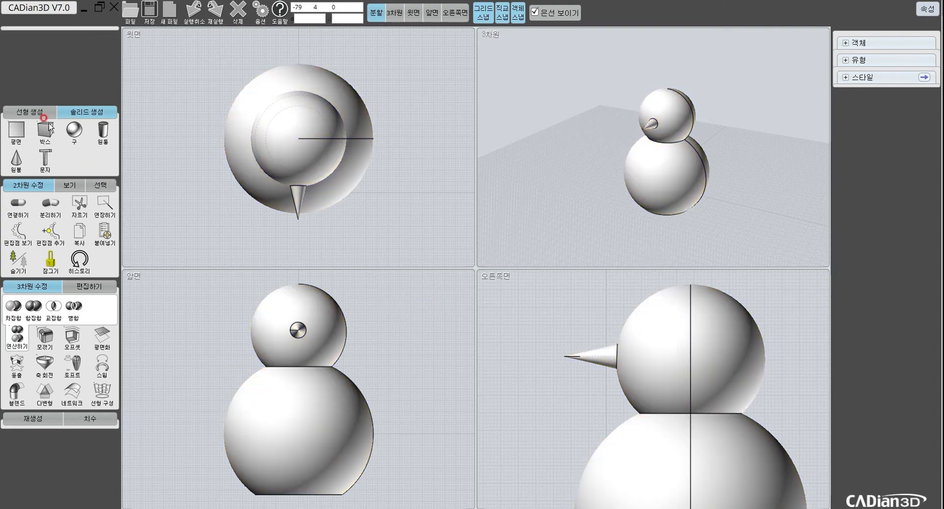
Step: Create a solid sphere with radius 4 beside the snowman's head in the front view
click(75, 131)
middle_drag(365, 318, 304, 319)
click(354, 305)
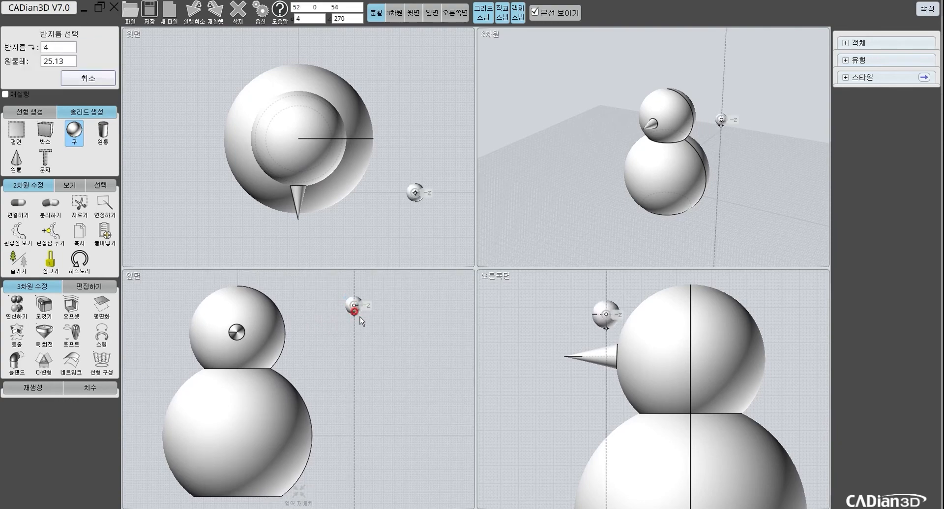
middle_drag(359, 314, 372, 312)
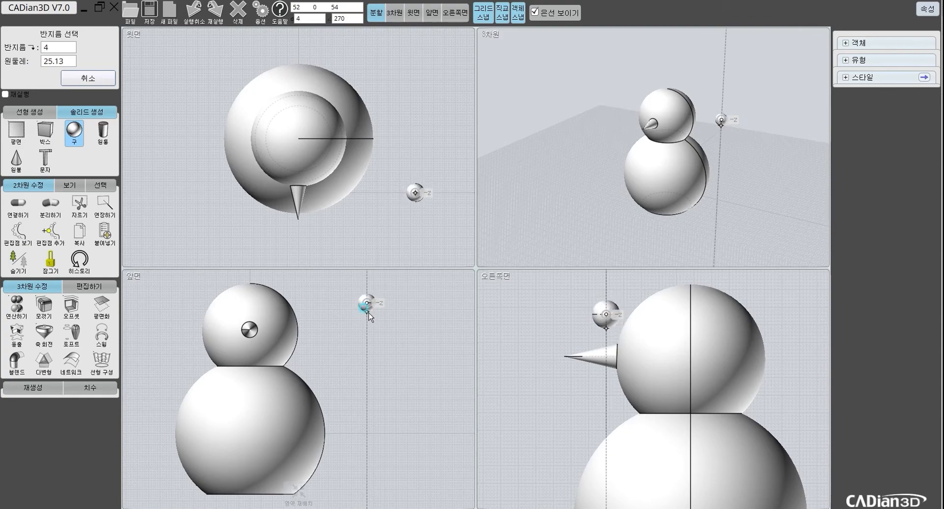
click(370, 315)
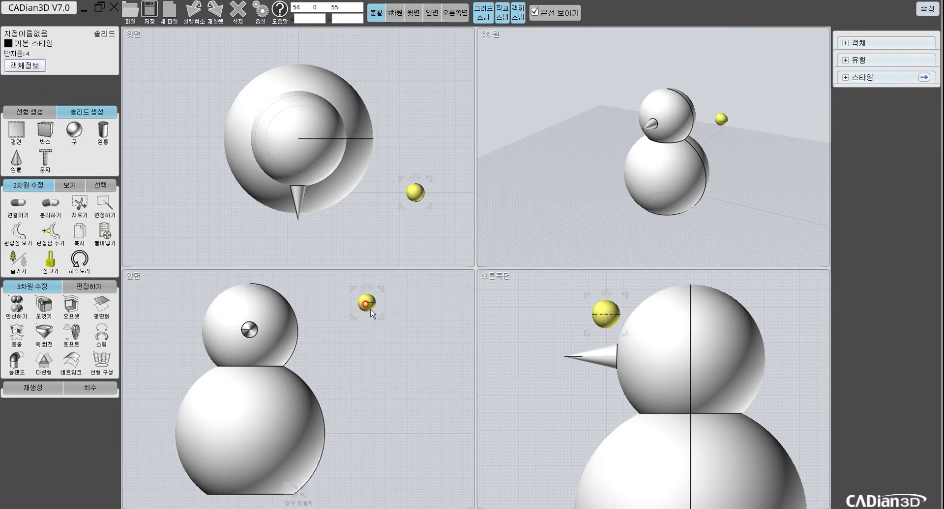
Step: Position the radius 4 sphere as an eye above and to the right of the nose in the front view, and check it in 3D
drag(368, 303, 279, 311)
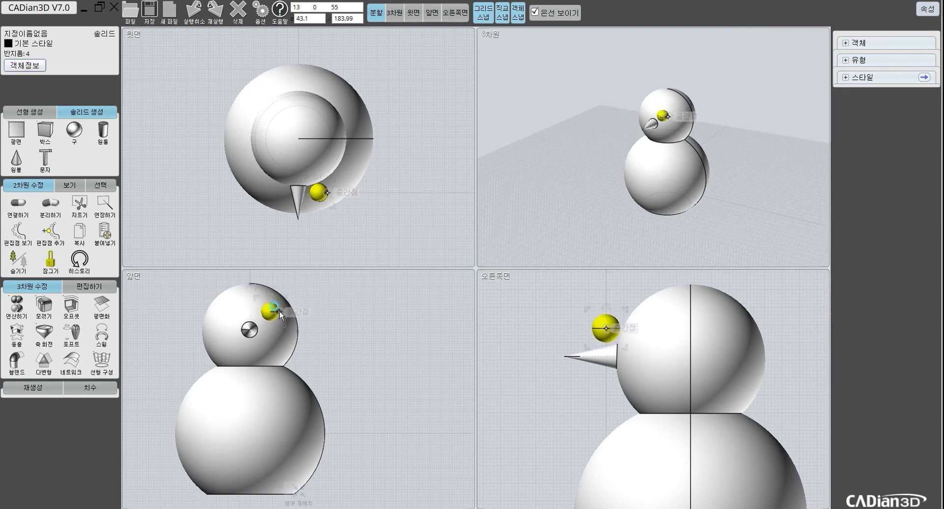
drag(279, 309, 279, 309)
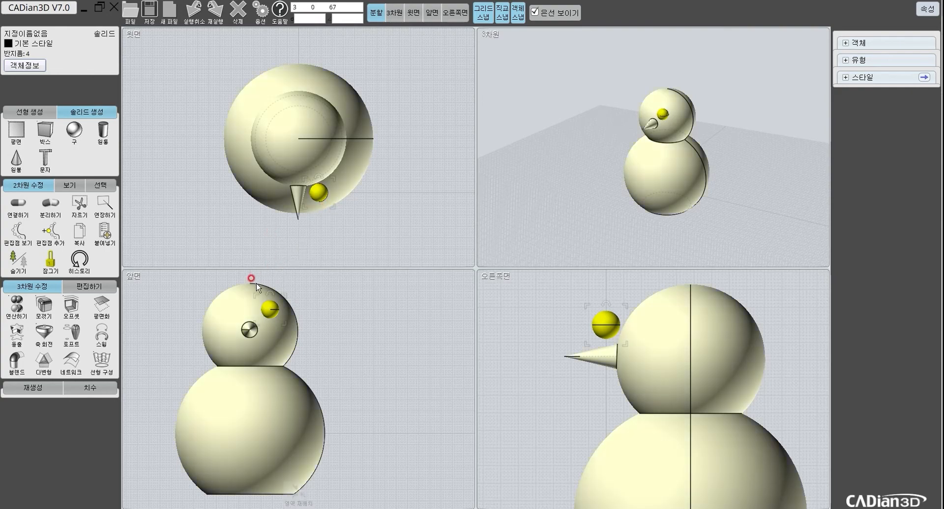
scroll(290, 305, up, 4)
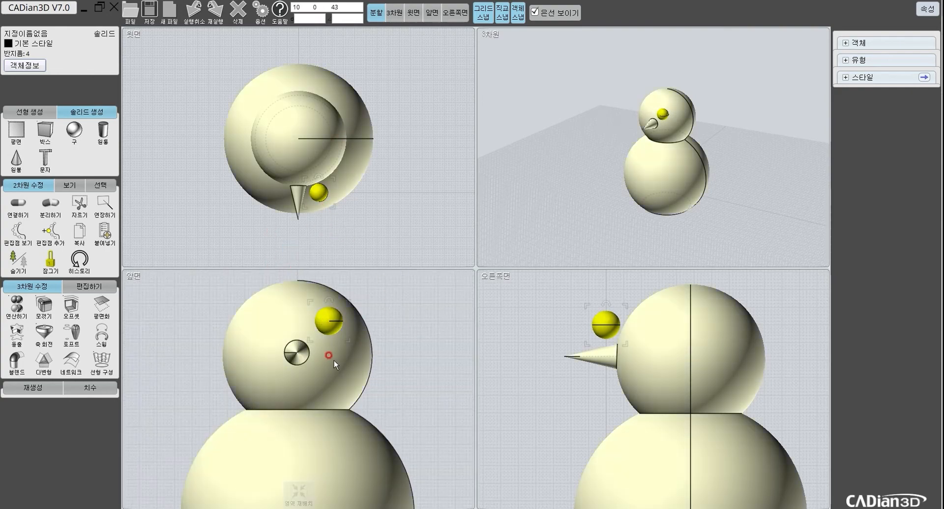
scroll(341, 325, up, 3)
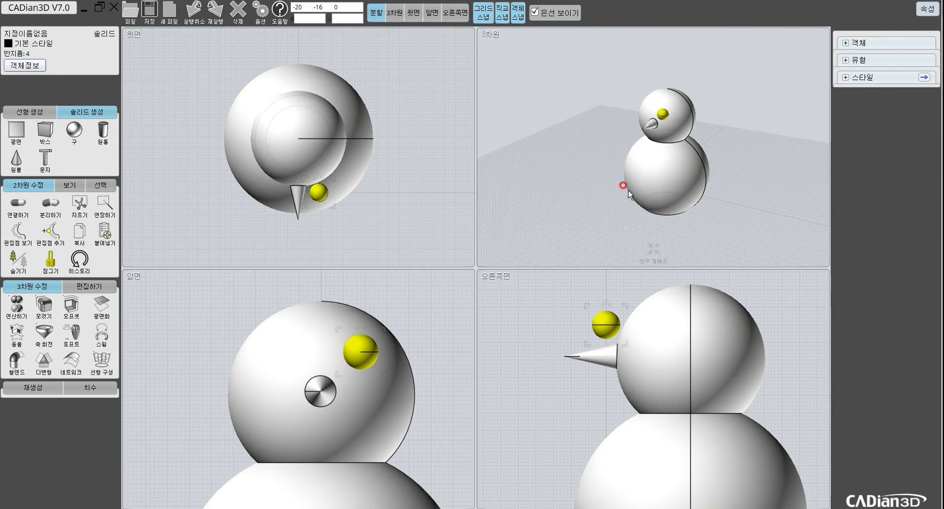
right_drag(629, 191, 681, 186)
scroll(641, 186, up, 5)
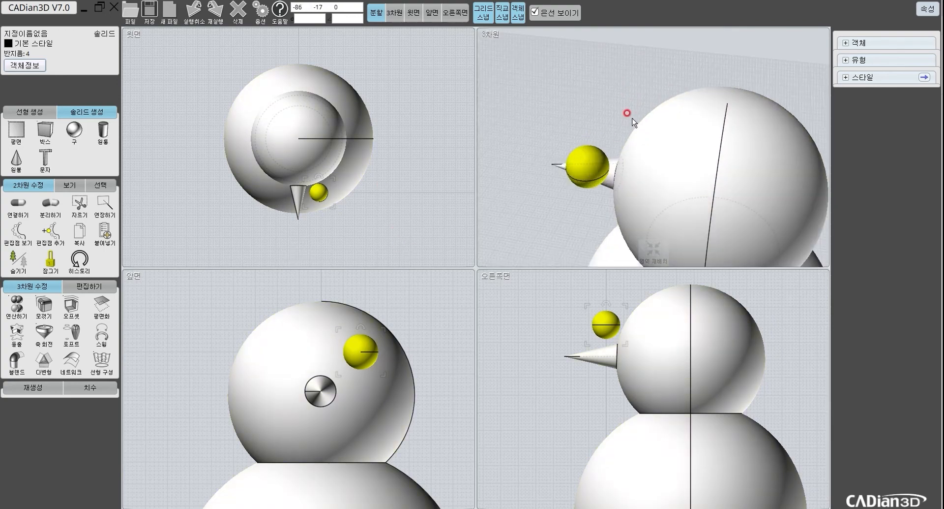
right_drag(628, 173, 703, 226)
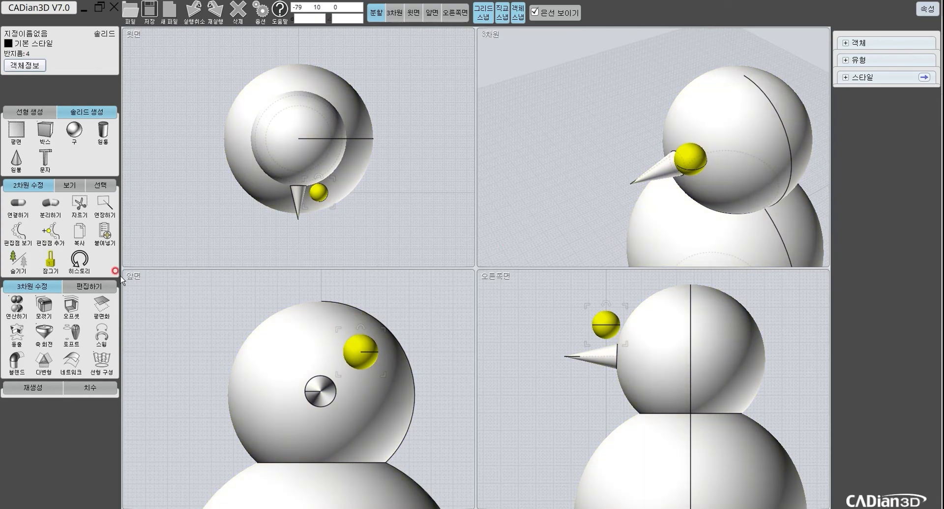
Step: Move the eye sphere by its center about 9.9 units back in the top view so it is partly embedded in the head
click(85, 286)
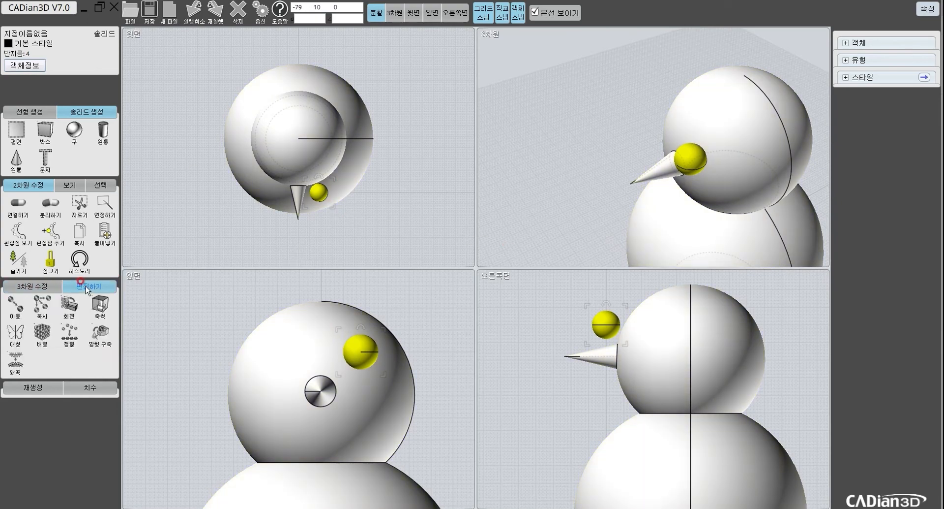
click(20, 307)
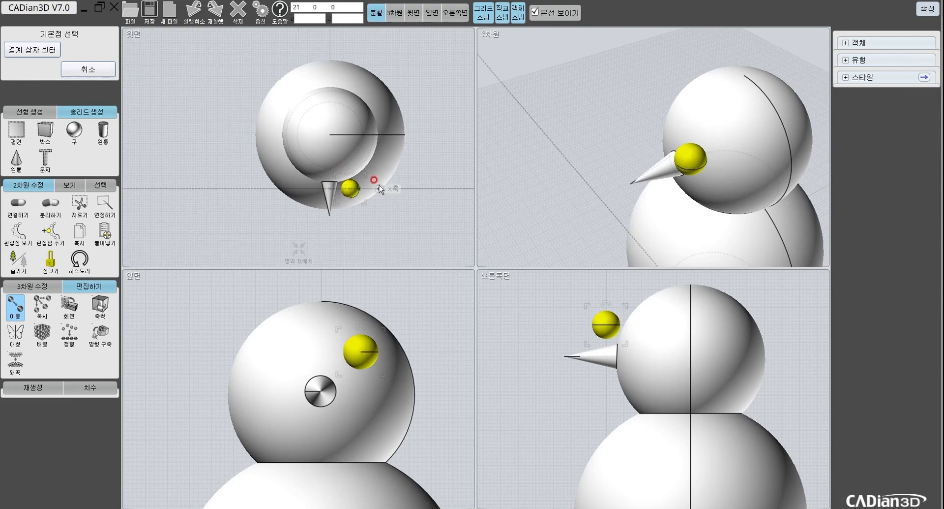
click(414, 13)
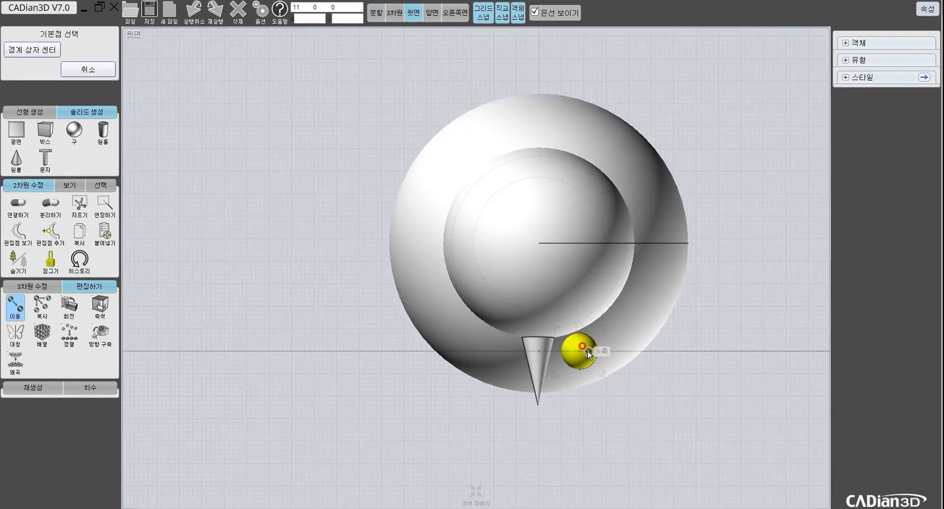
scroll(576, 347, up, 5)
middle_drag(459, 301, 468, 294)
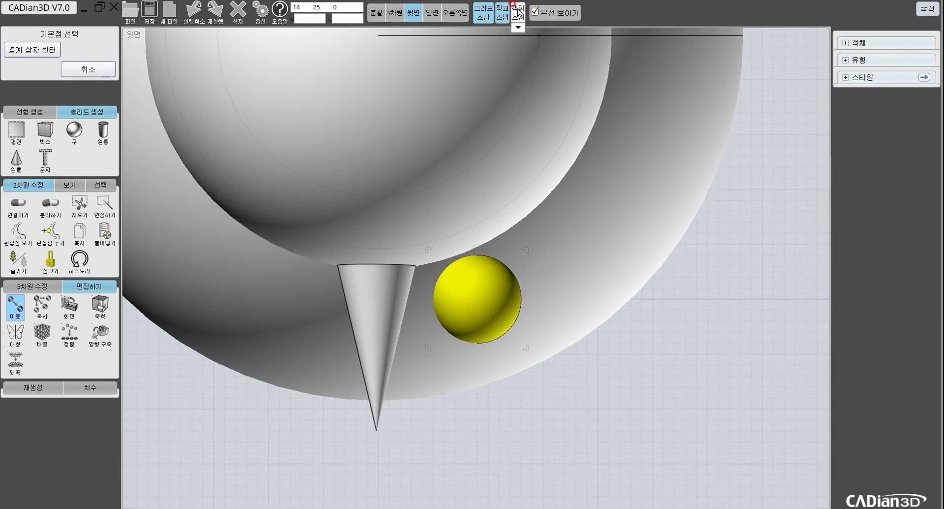
mouse_move(518, 8)
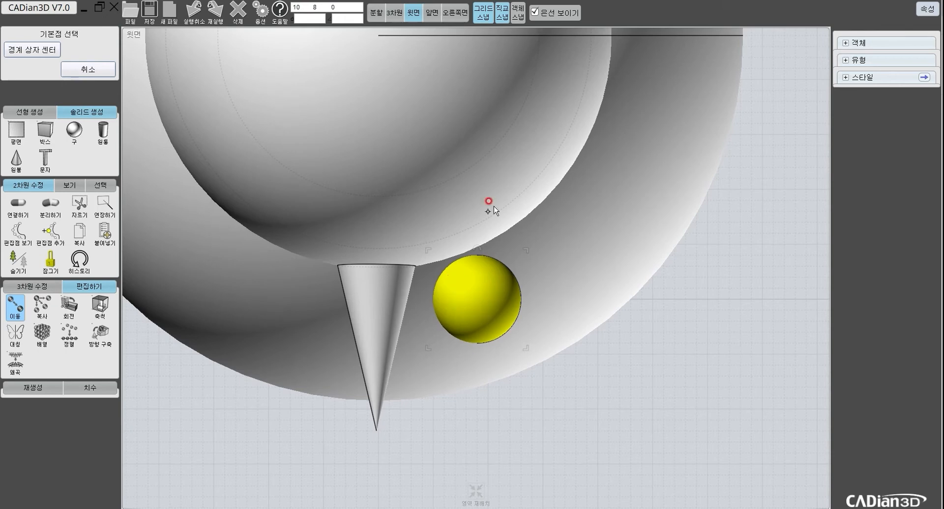
click(516, 13)
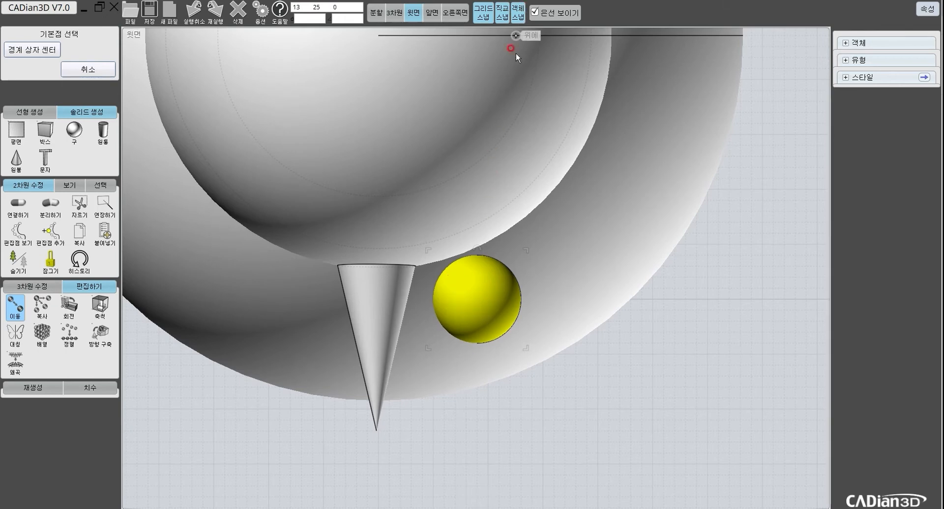
click(482, 296)
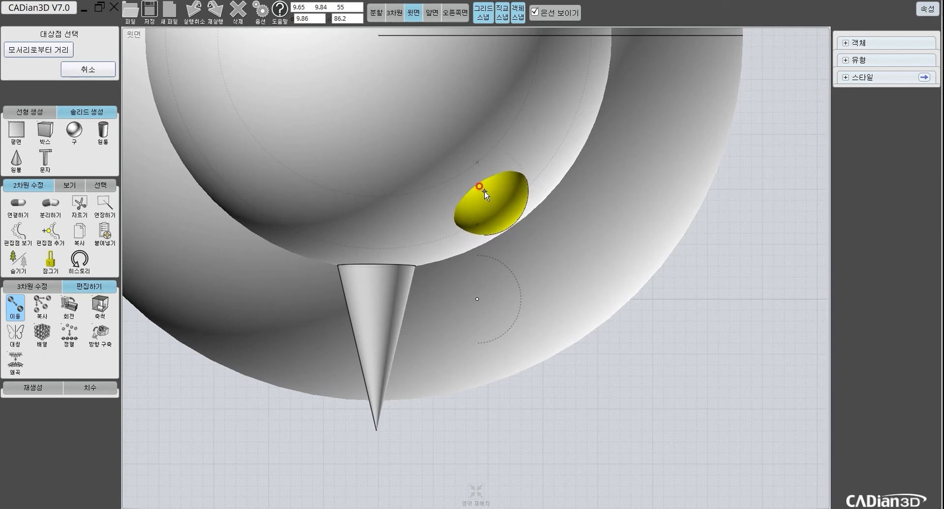
click(485, 191)
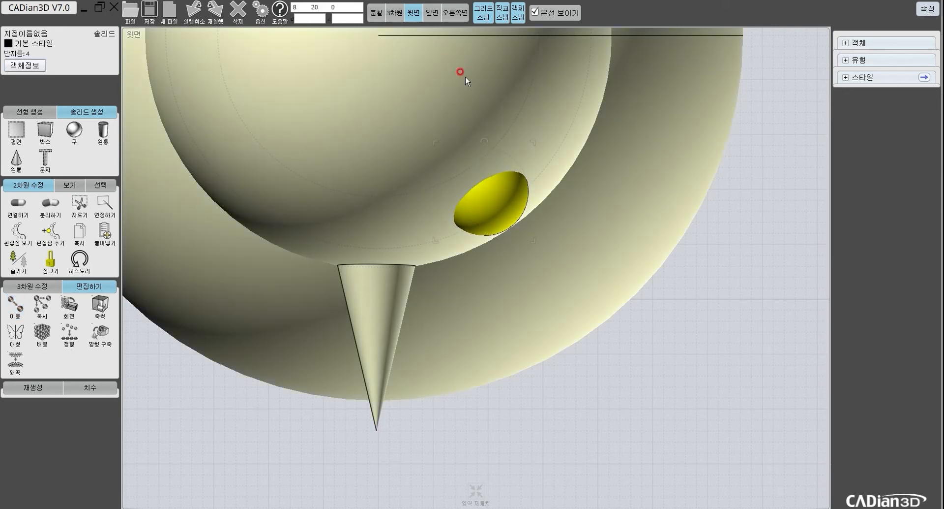
Step: Show all four views and move the eye sphere about 1.08 units back and slightly down in the right view, deeper into the head
click(384, 13)
right_drag(728, 176, 670, 163)
right_drag(639, 350, 752, 362)
right_drag(625, 147, 609, 178)
right_drag(544, 111, 590, 207)
scroll(779, 333, up, 2)
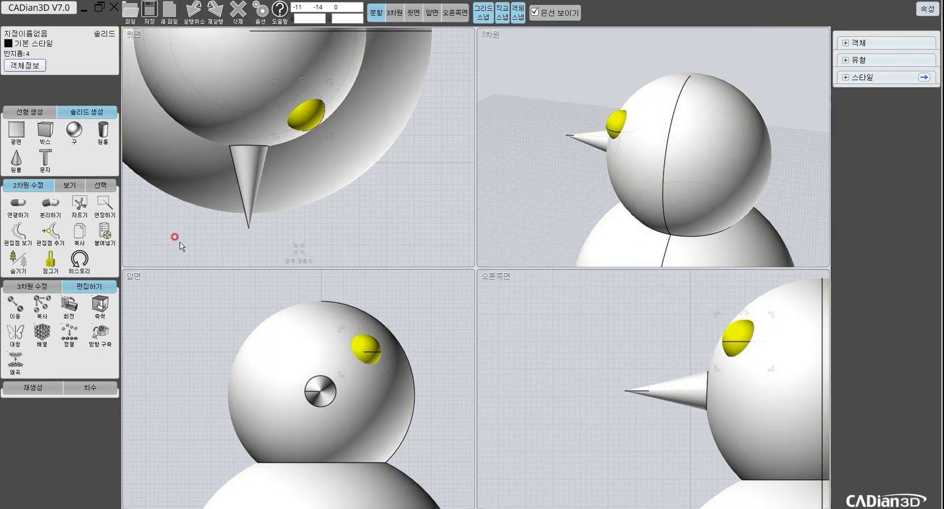
click(15, 306)
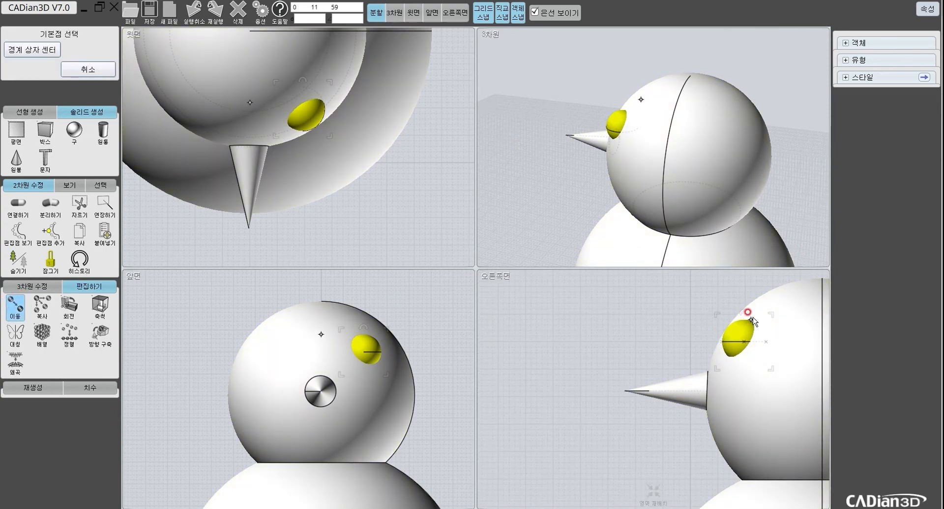
click(740, 336)
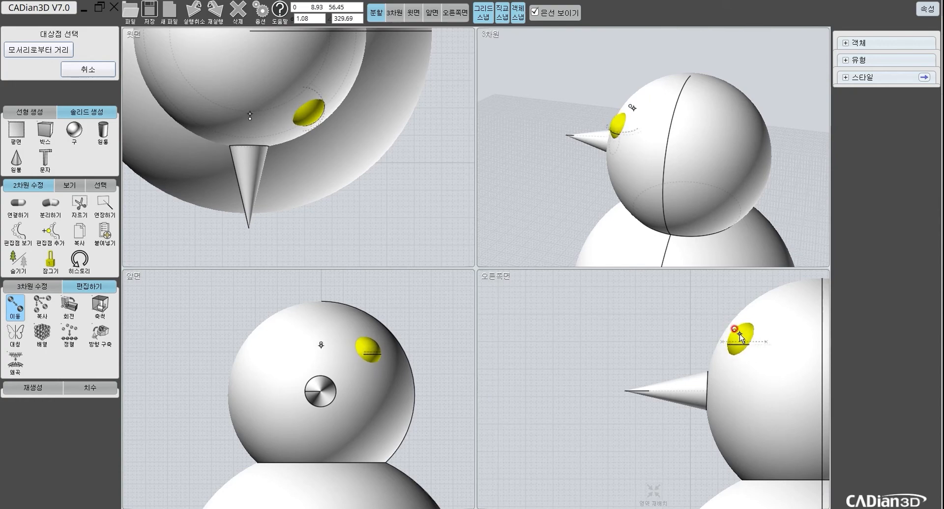
click(741, 336)
middle_drag(733, 197, 655, 99)
key(Escape)
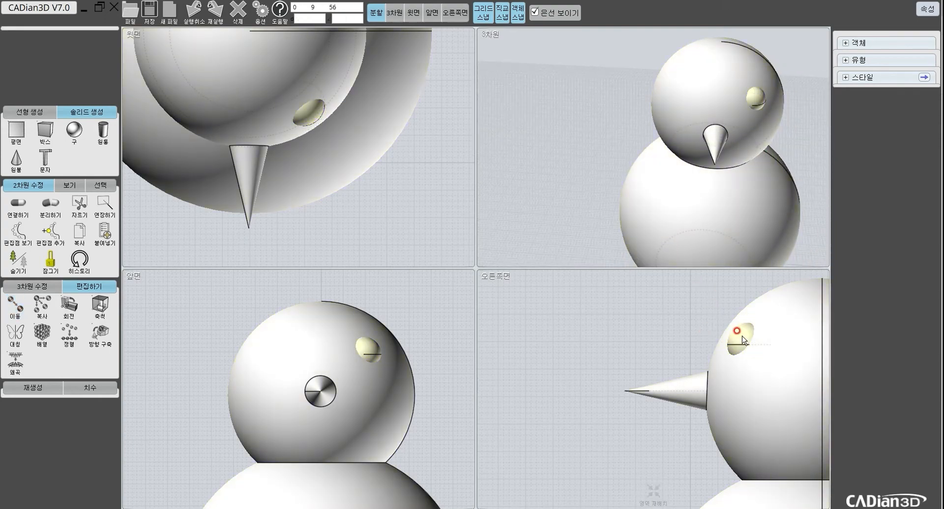
Step: Select the eye sphere and start mirroring it in the front view while keeping the original
click(299, 490)
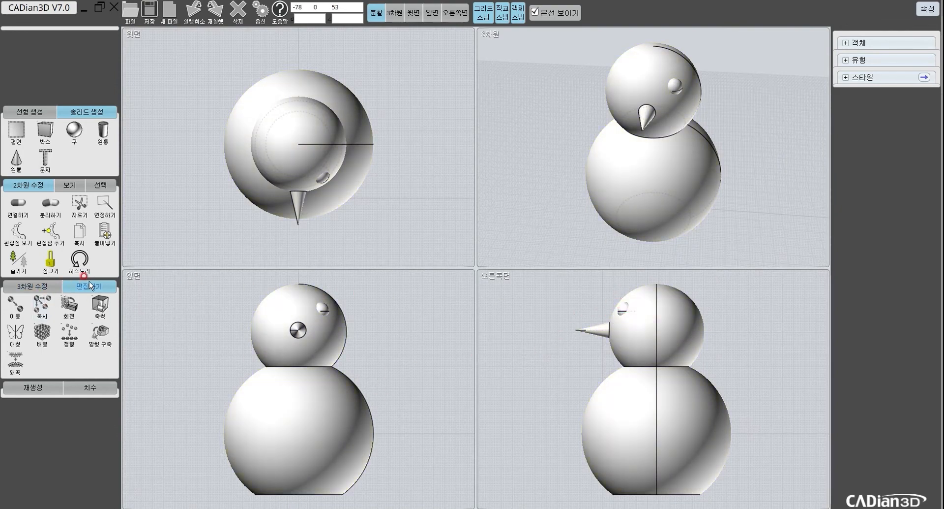
click(100, 306)
click(212, 296)
click(642, 280)
click(321, 309)
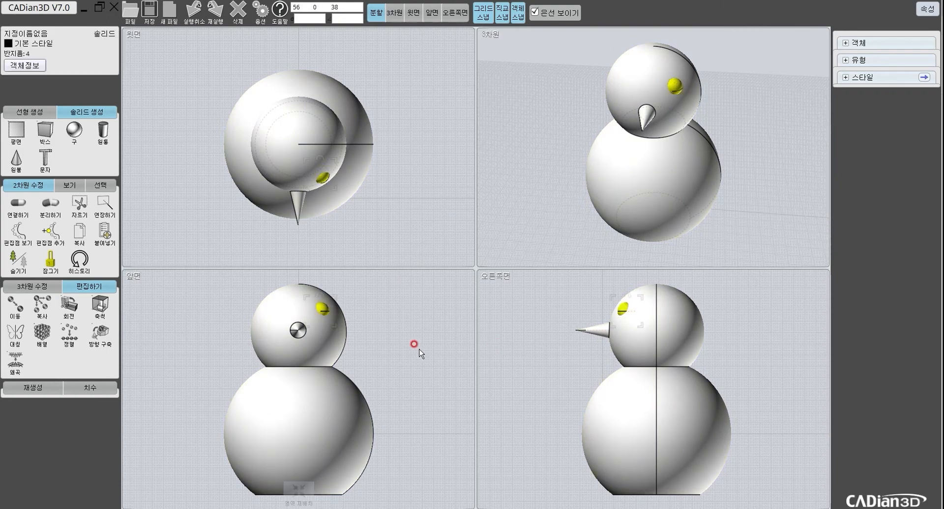
click(15, 334)
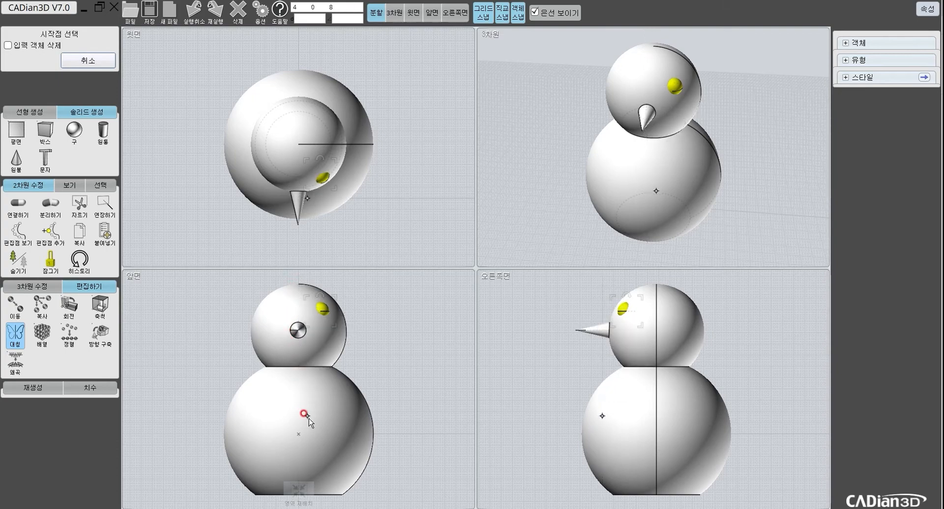
Step: Mirror the selected eye across the vertical line through the snowman's centre in the front view
middle_drag(300, 426, 307, 409)
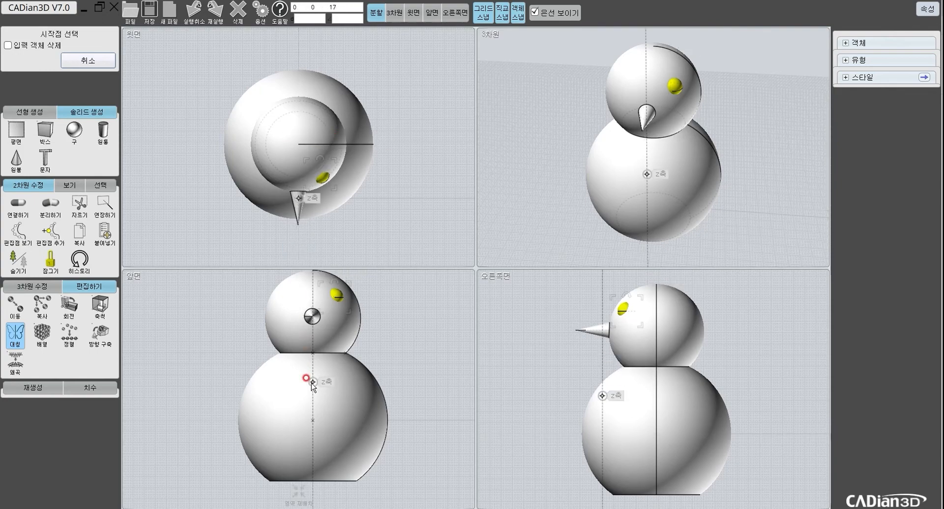
click(308, 352)
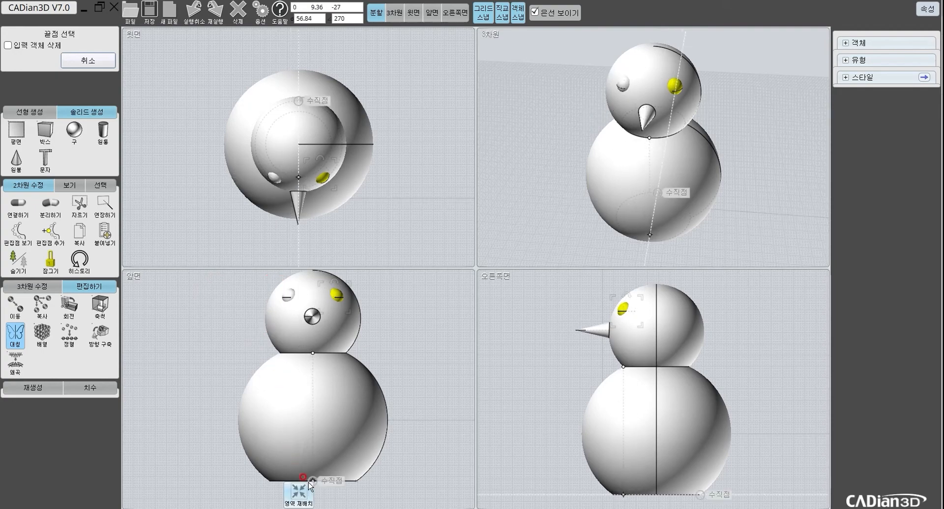
click(309, 402)
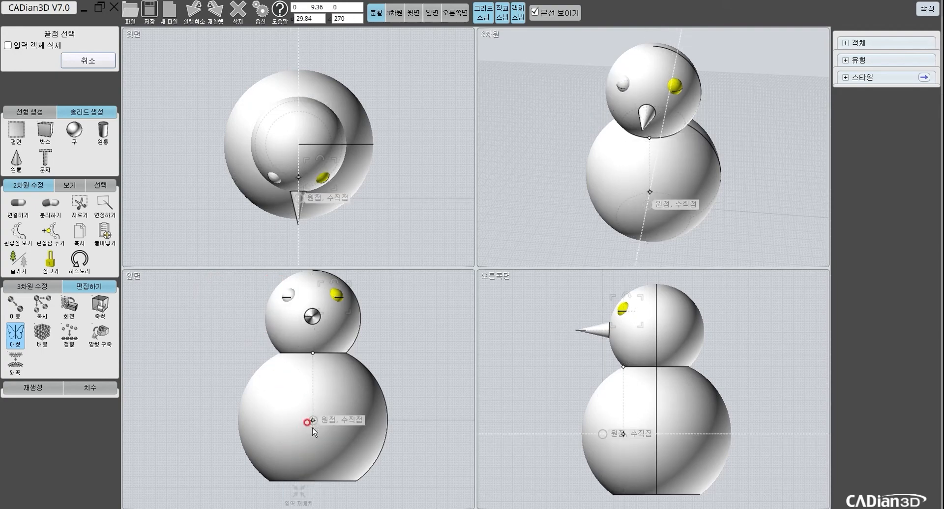
key(Escape)
right_drag(692, 126, 773, 94)
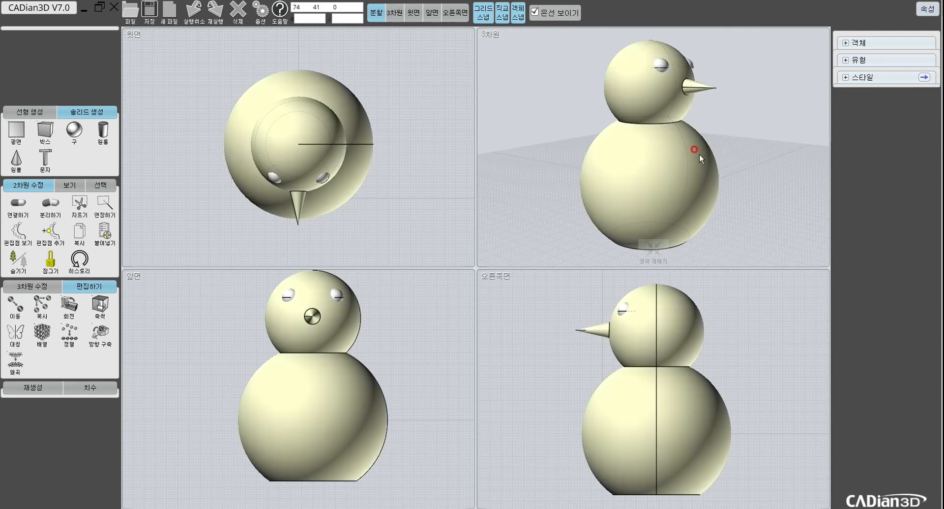
right_drag(704, 133, 606, 168)
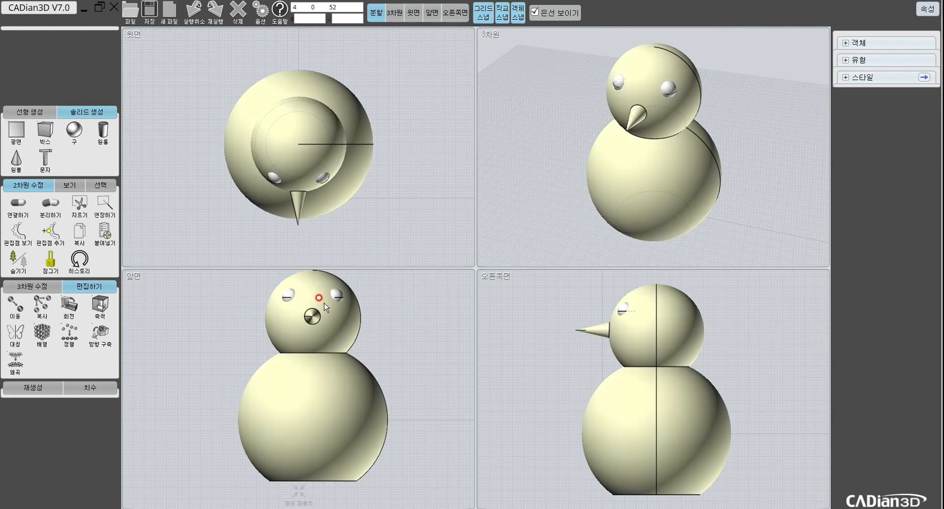
Step: Unite all the snowman's solids, including the body, nose and eyes, into one solid with the union operation
click(29, 113)
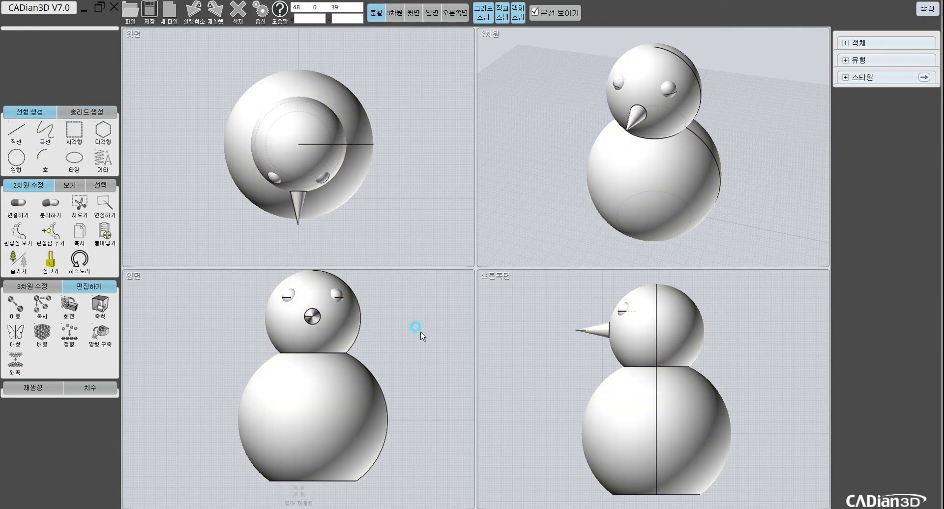
key(ctrl+a)
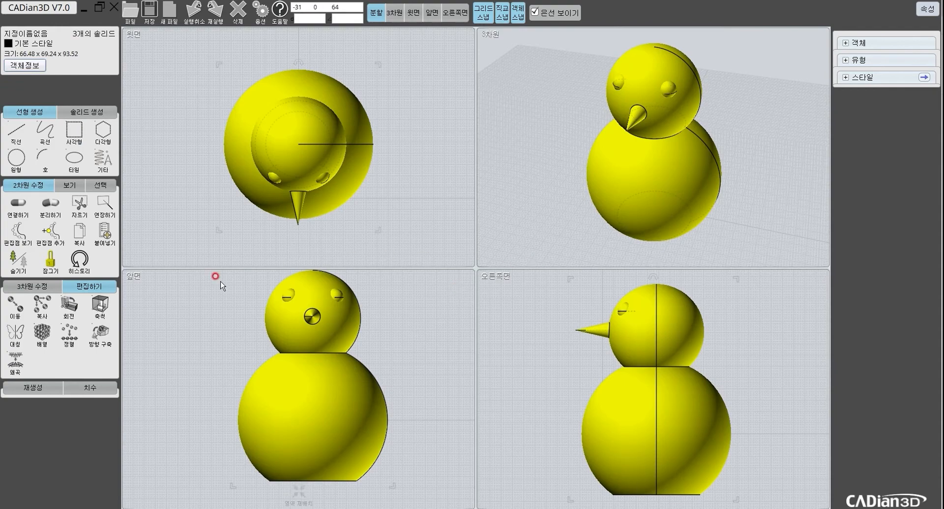
click(36, 286)
click(39, 309)
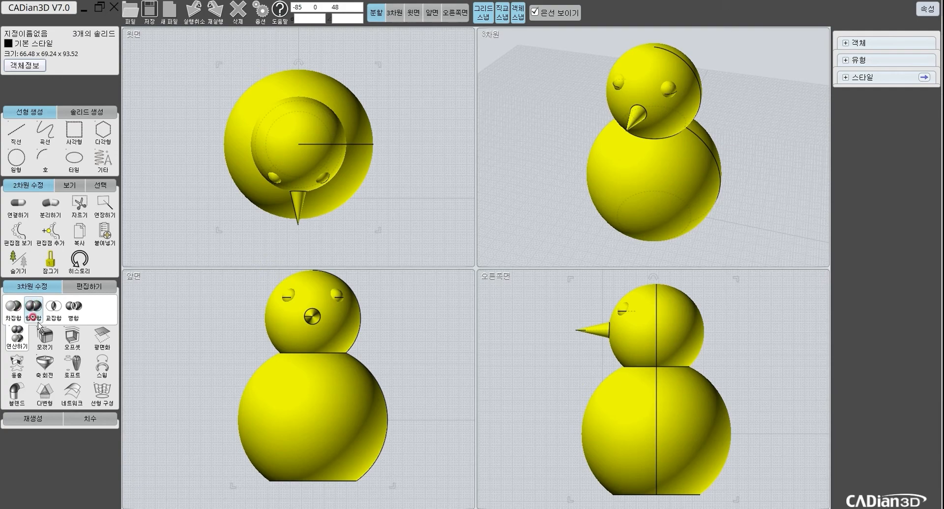
click(270, 292)
right_click(312, 316)
right_click(719, 112)
right_drag(726, 122, 559, 120)
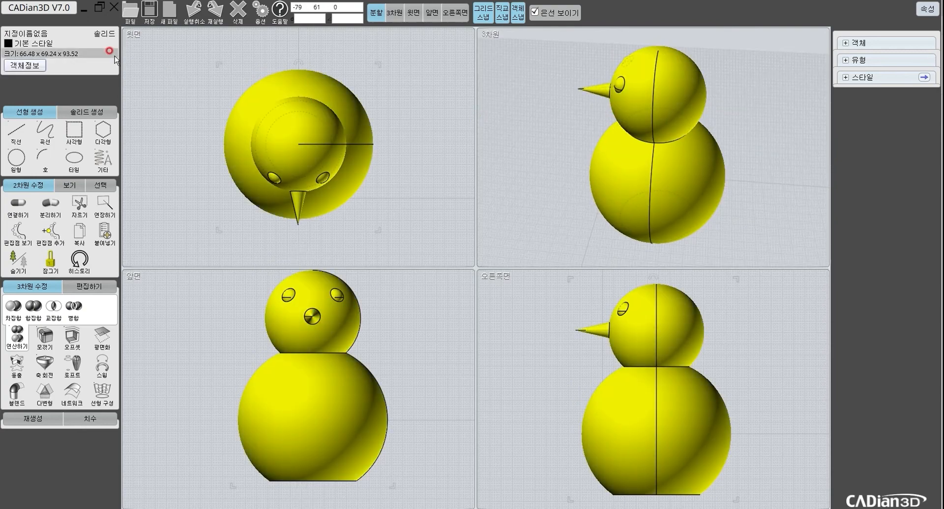
click(389, 330)
Step: Refit the snowman in the front view and show that view alone in the workspace
scroll(386, 344, down, 3)
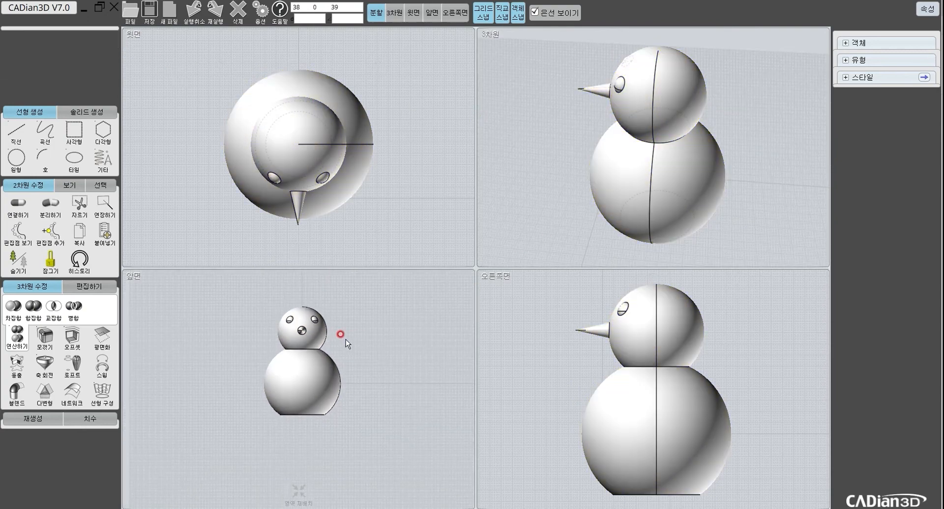
scroll(369, 344, up, 2)
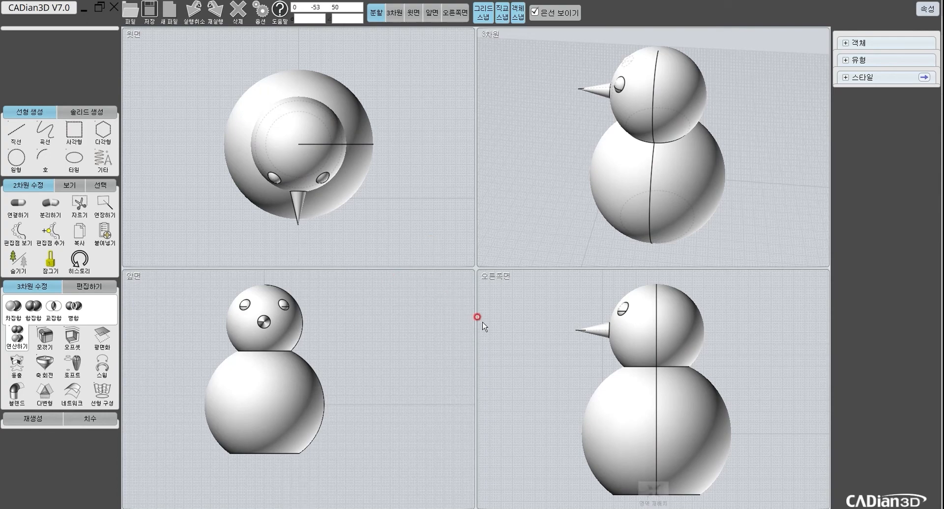
middle_drag(354, 361, 376, 383)
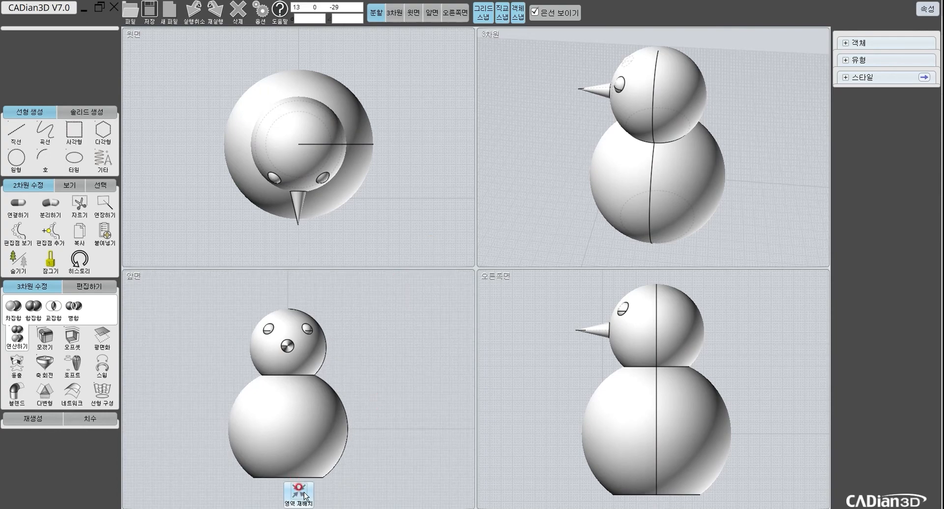
click(301, 495)
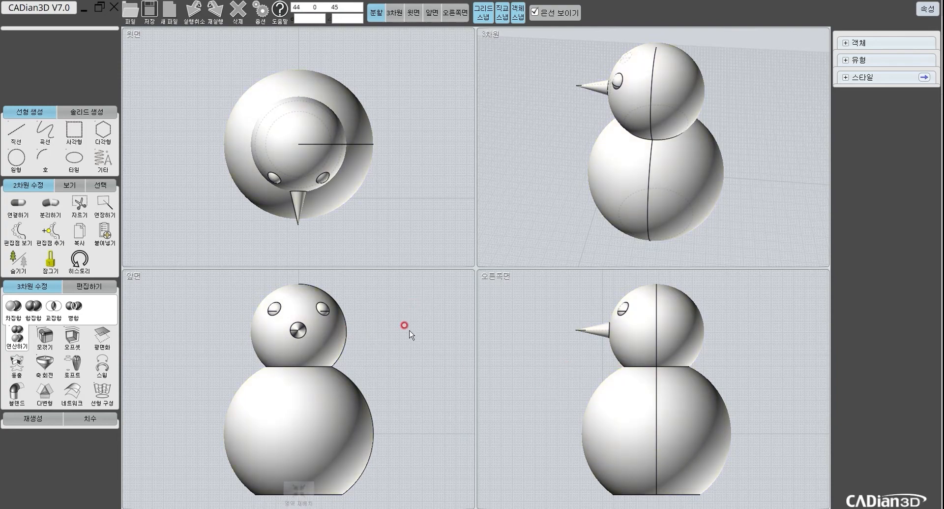
click(434, 14)
click(113, 113)
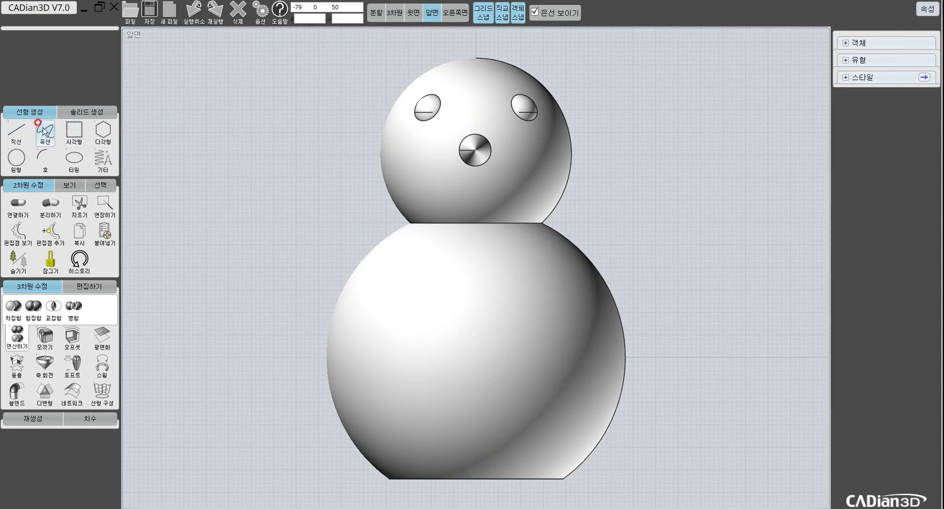
click(16, 131)
click(33, 132)
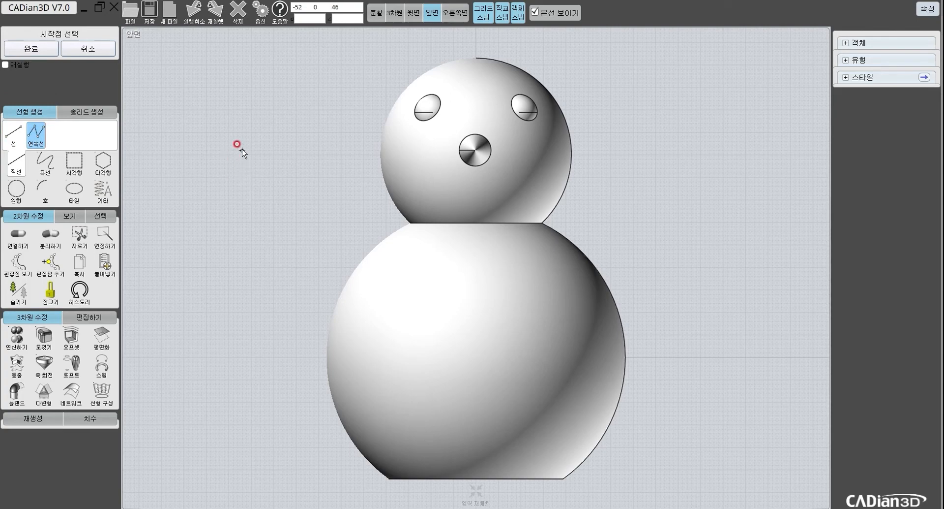
click(229, 151)
key(Escape)
Step: Draw an upright rectangle 3 wide and 11 high beside the snowman's head in the front view and select it
click(80, 155)
click(242, 133)
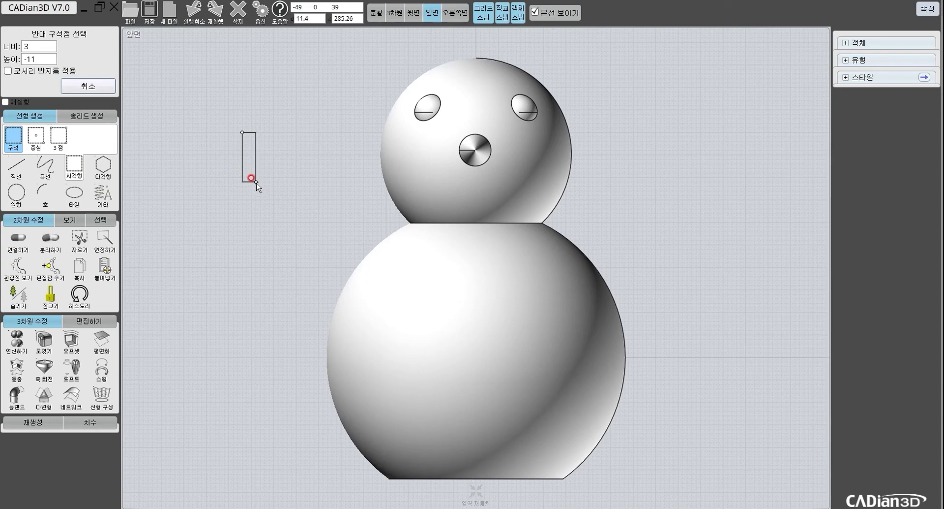
click(256, 182)
click(252, 165)
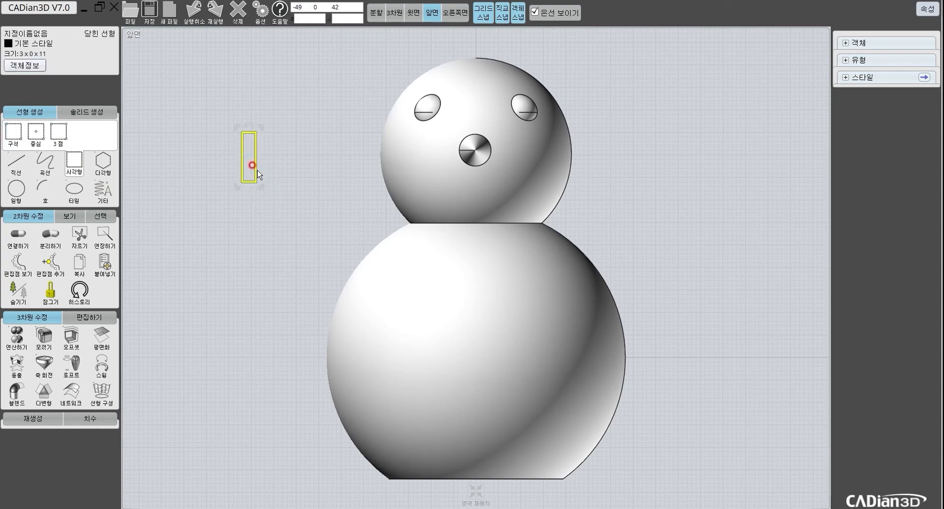
drag(250, 128, 229, 145)
drag(273, 167, 249, 183)
scroll(240, 175, up, 3)
middle_drag(253, 206, 255, 281)
click(178, 305)
scroll(212, 259, up, 1)
scroll(213, 261, up, 2)
middle_drag(224, 228, 363, 279)
drag(363, 279, 460, 219)
key(Delete)
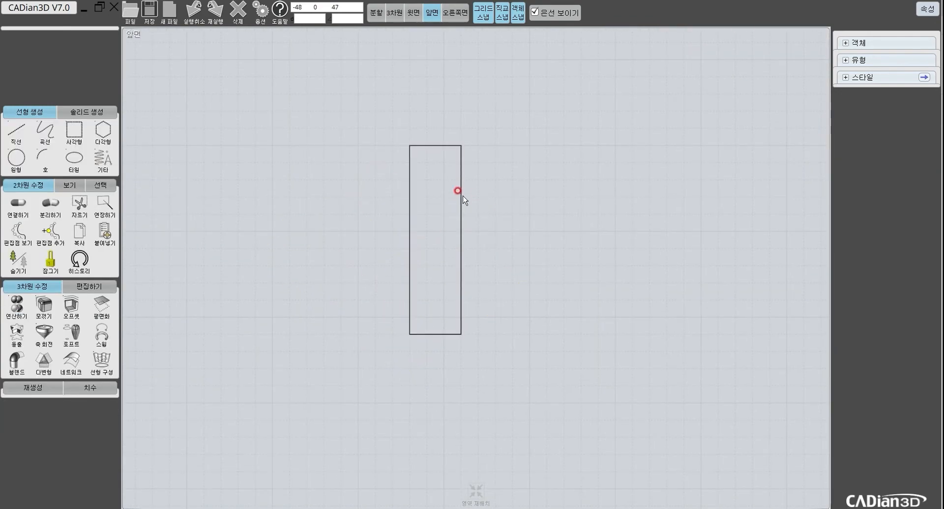
Step: Copy the upright rectangle horizontally to its left, level with the original and leaving a small gap
click(460, 196)
click(565, 234)
click(462, 260)
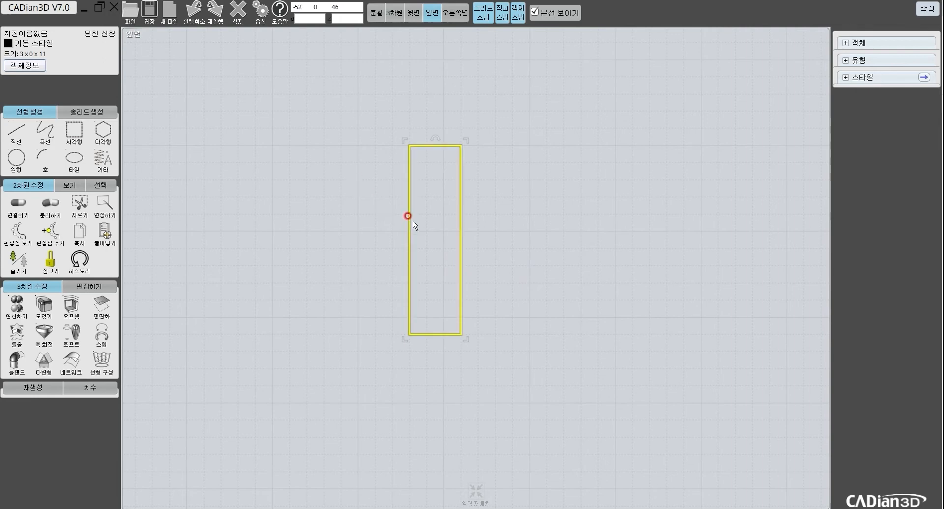
drag(409, 238, 314, 246)
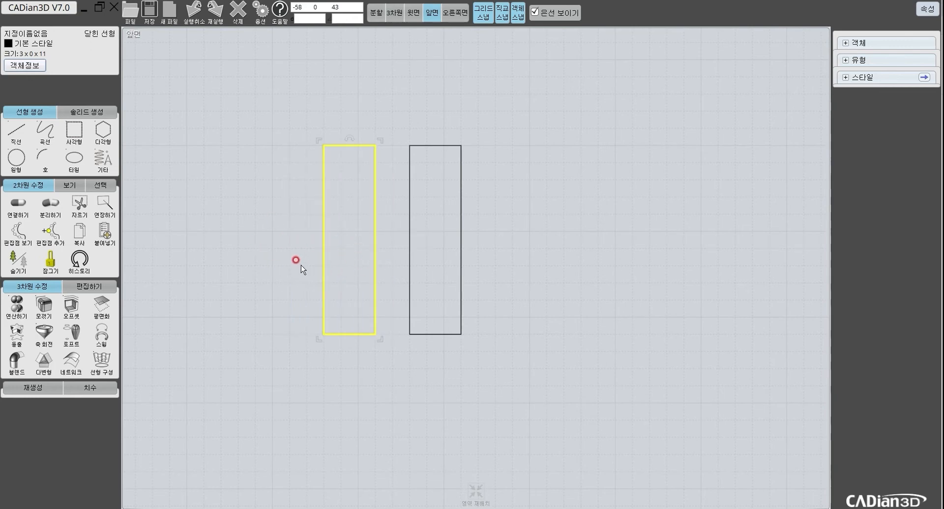
Step: Rotate the left rectangle copy 45 degrees counterclockwise so that it leans away from the upright one
scroll(350, 136, up, 3)
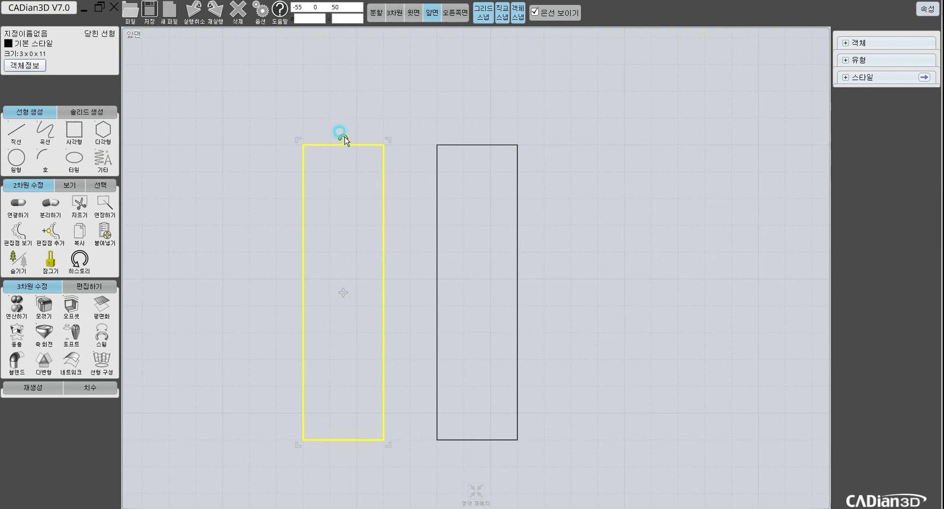
drag(345, 137, 349, 81)
click(346, 18)
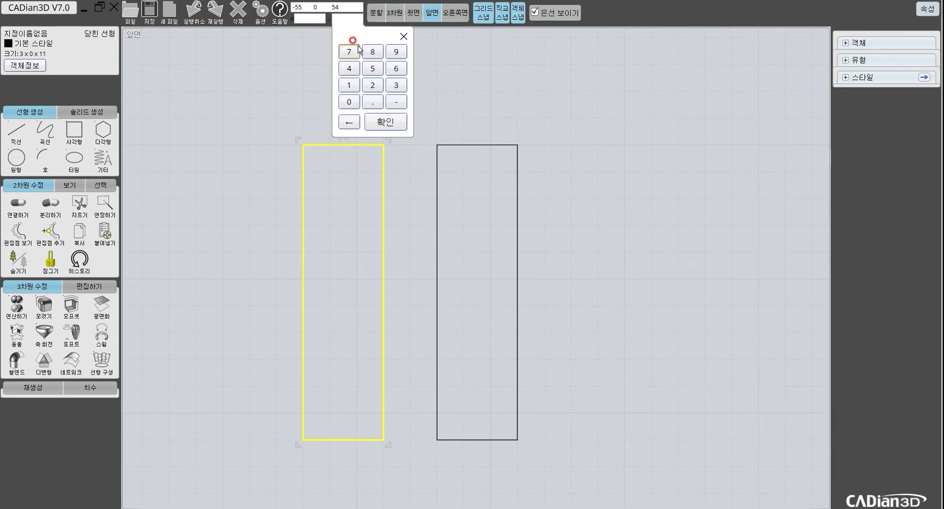
click(350, 68)
click(371, 69)
click(396, 120)
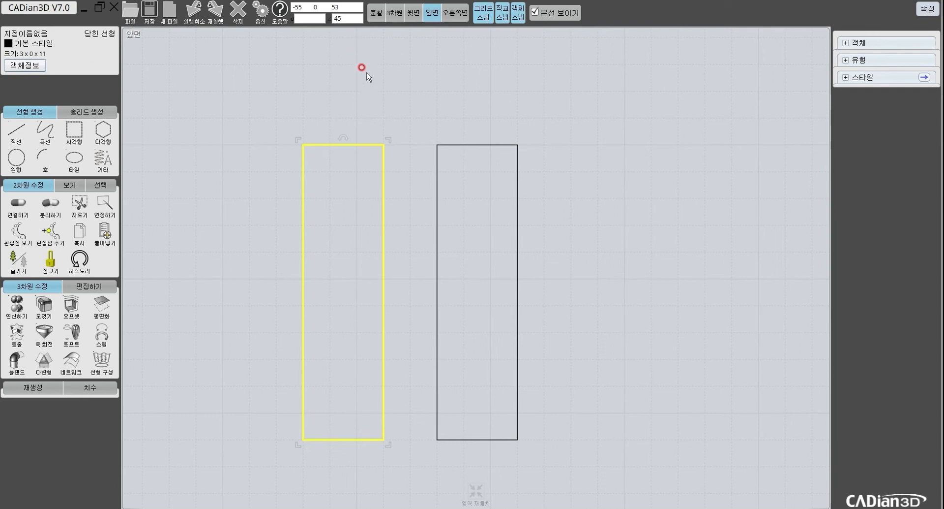
drag(344, 135, 537, 273)
drag(545, 363, 266, 161)
Step: Move the tilted rectangle so its lower short edge's midpoint meets the midpoint of the upright rectangle's bottom edge
scroll(344, 184, down, 4)
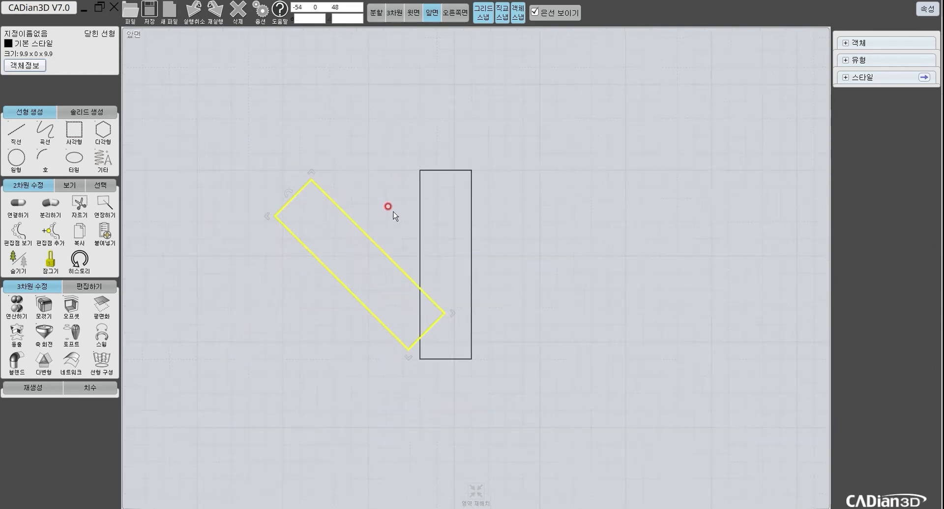
middle_drag(368, 167, 330, 145)
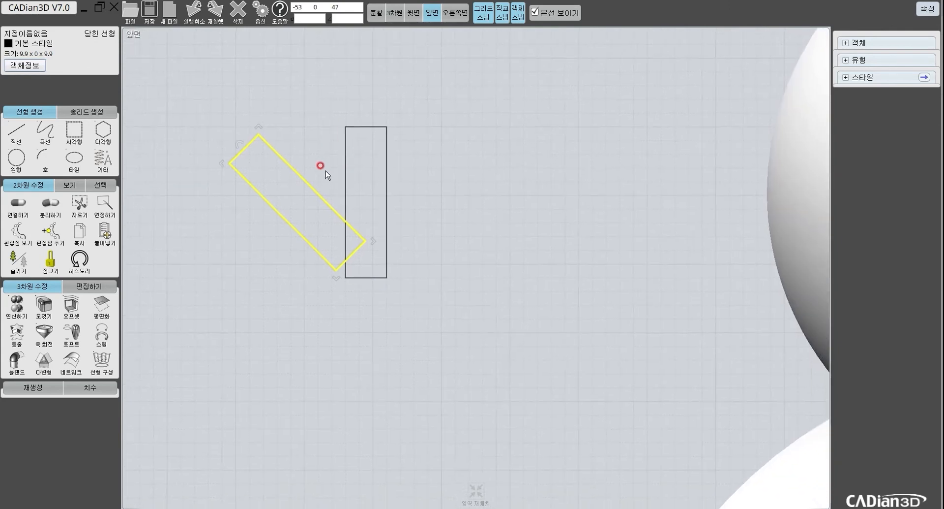
click(90, 283)
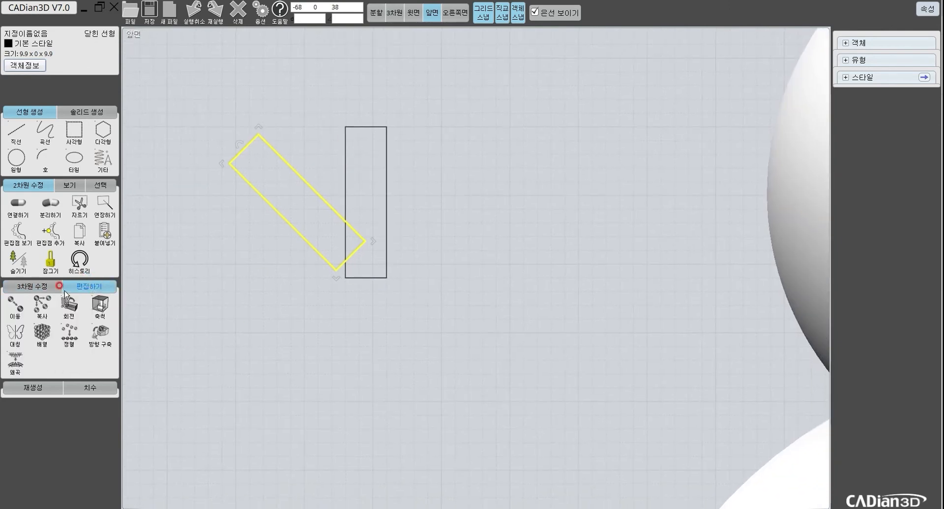
click(16, 306)
click(350, 255)
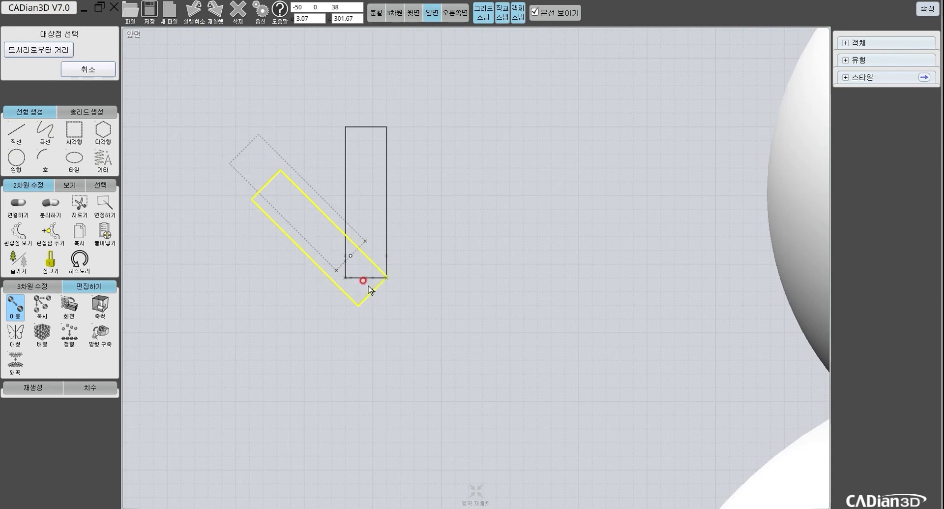
click(366, 279)
scroll(393, 273, up, 2)
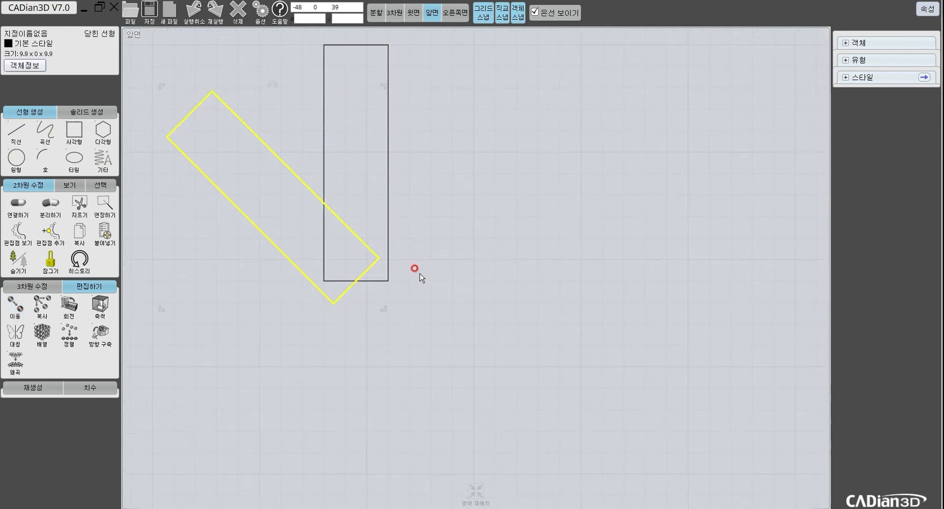
scroll(418, 265, down, 2)
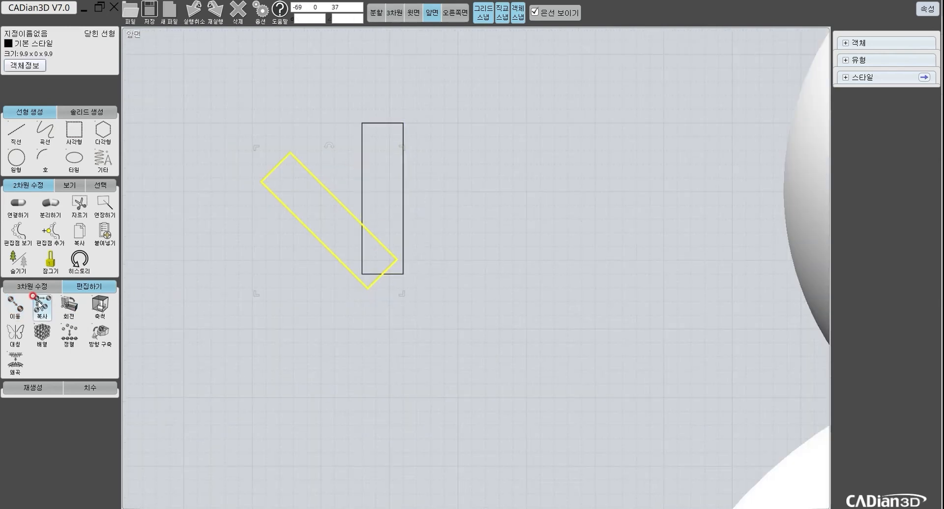
Step: Mirror the tilted rectangle about a vertical line through the upright rectangle's bottom midpoint, keeping the original
click(15, 332)
click(384, 275)
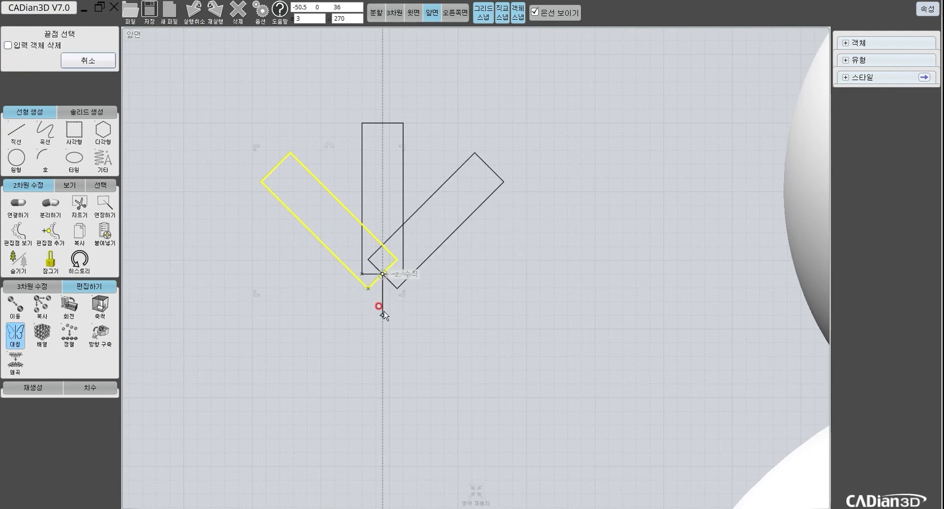
click(384, 315)
scroll(436, 266, down, 5)
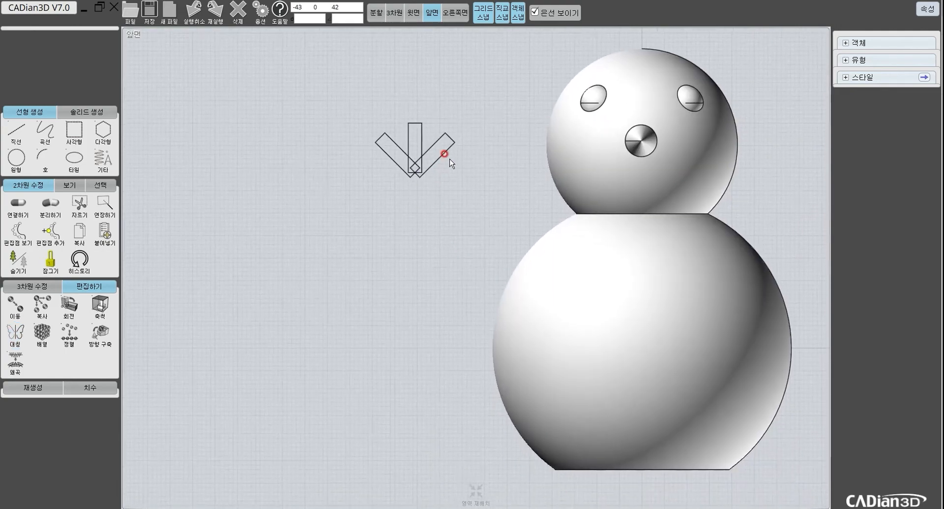
scroll(450, 158, up, 2)
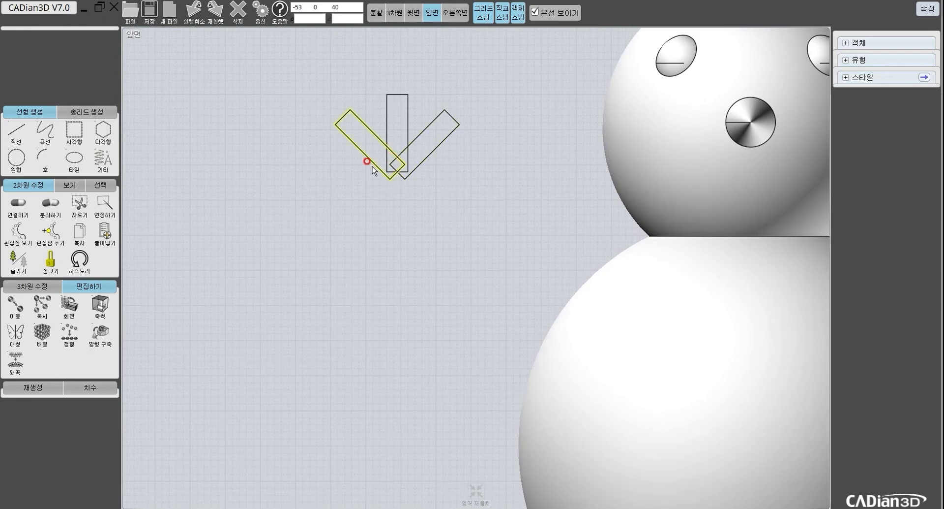
Step: Try to set the upright middle rectangle's Z size to 25
click(71, 140)
scroll(391, 150, up, 1)
click(406, 170)
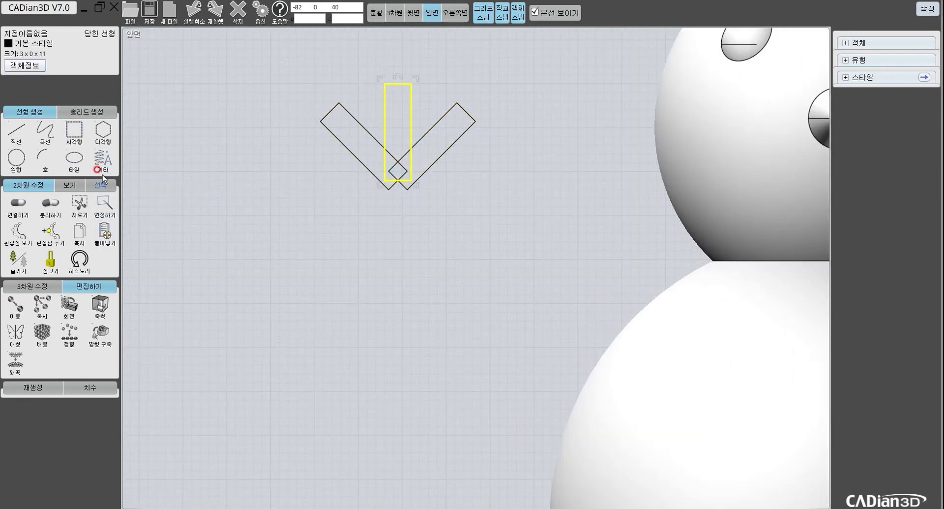
click(45, 56)
click(13, 124)
double_click(40, 105)
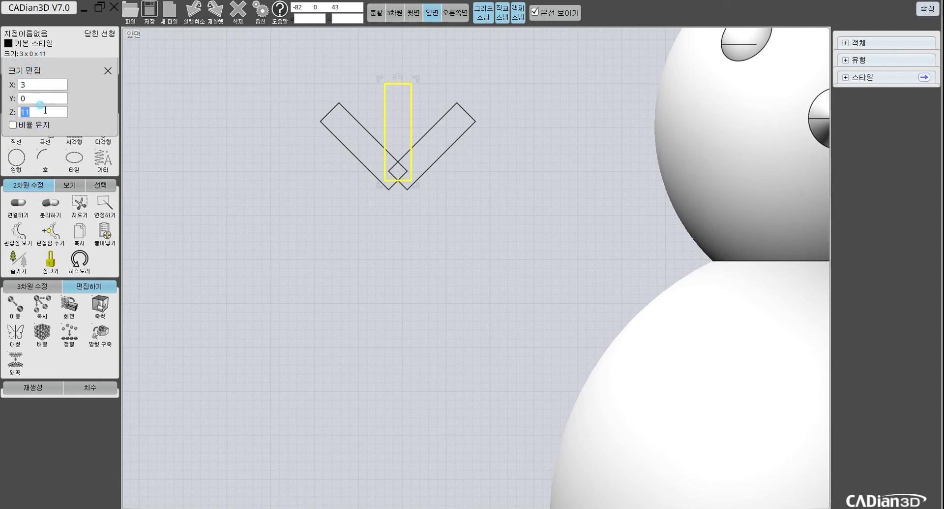
text(25)
key(Return)
click(59, 70)
Step: Draw a three-point rectangle 3 wide and 24 high extending downward from the upright rectangle's bottom edge
click(74, 131)
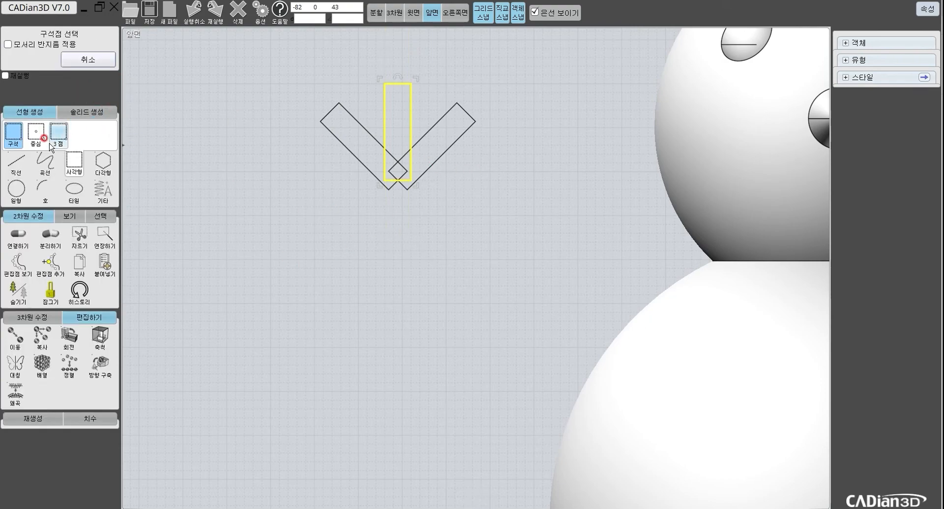
click(63, 134)
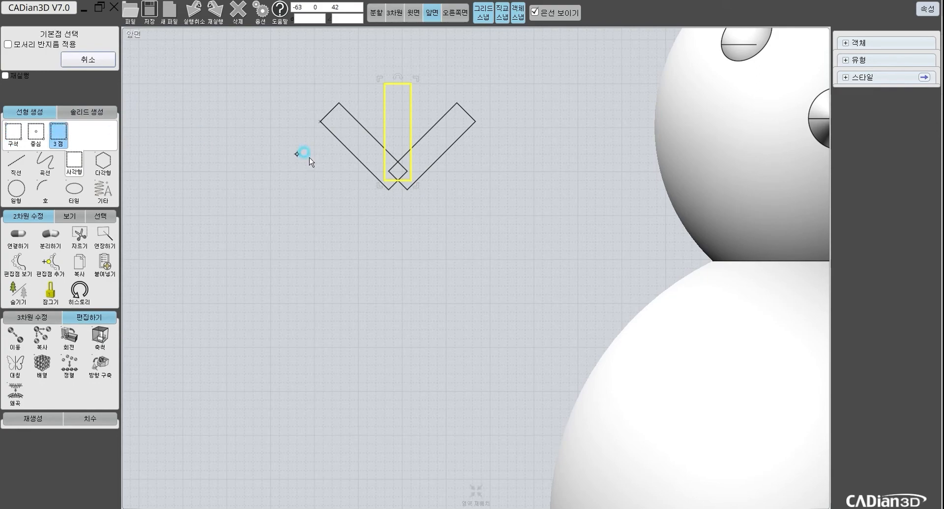
click(385, 180)
click(411, 180)
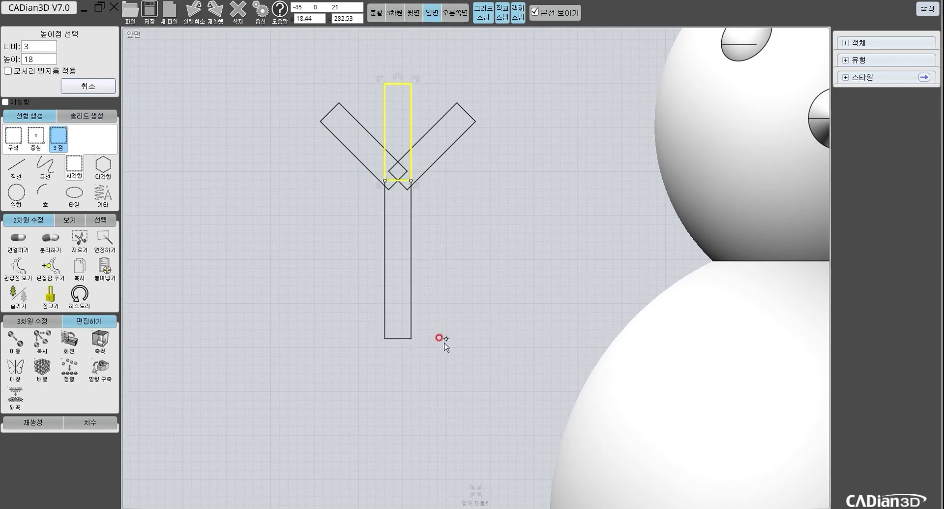
scroll(421, 392, down, 2)
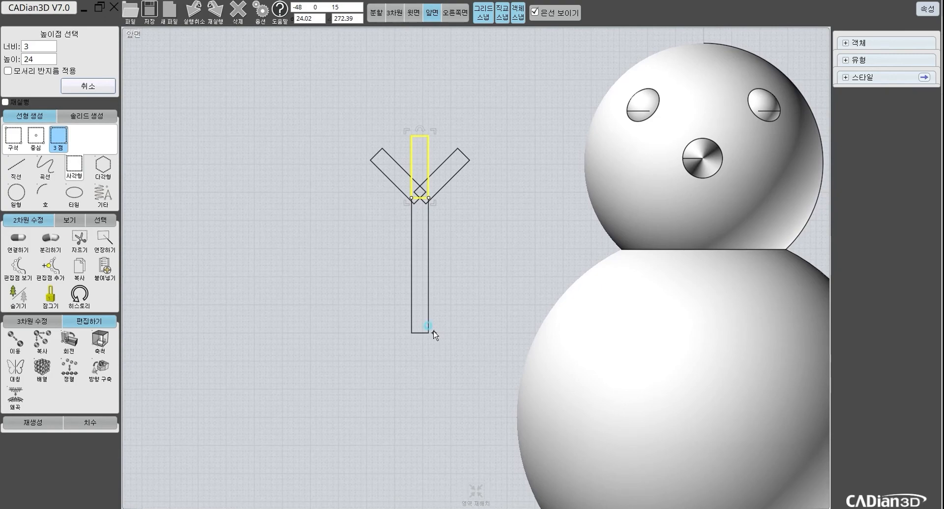
click(433, 331)
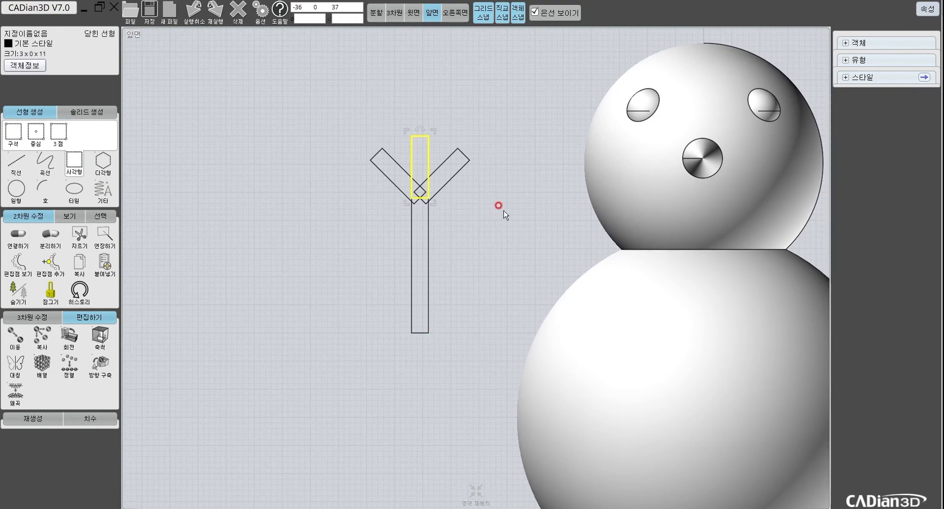
click(483, 231)
Step: Cut all four hand rectangles against each other at their intersections, keeping every piece
scroll(491, 195, up, 3)
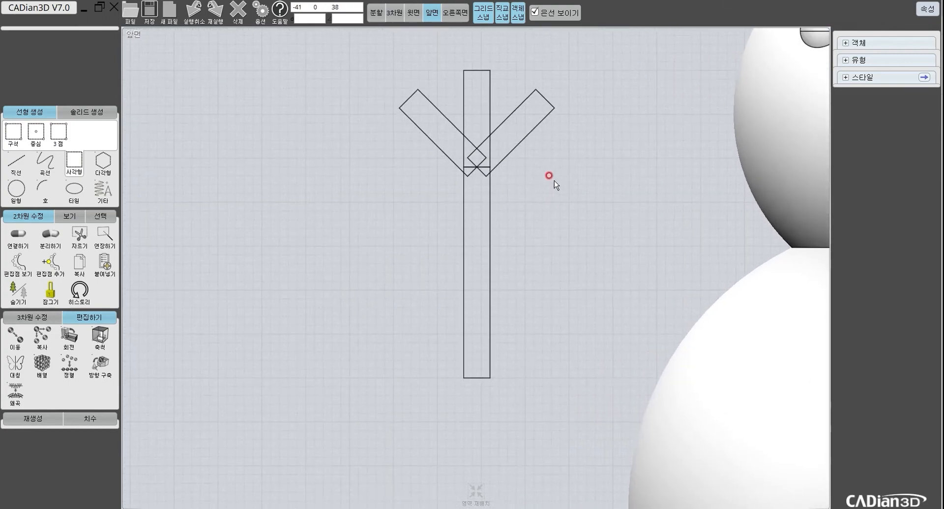
scroll(552, 177, down, 1)
drag(333, 89, 546, 452)
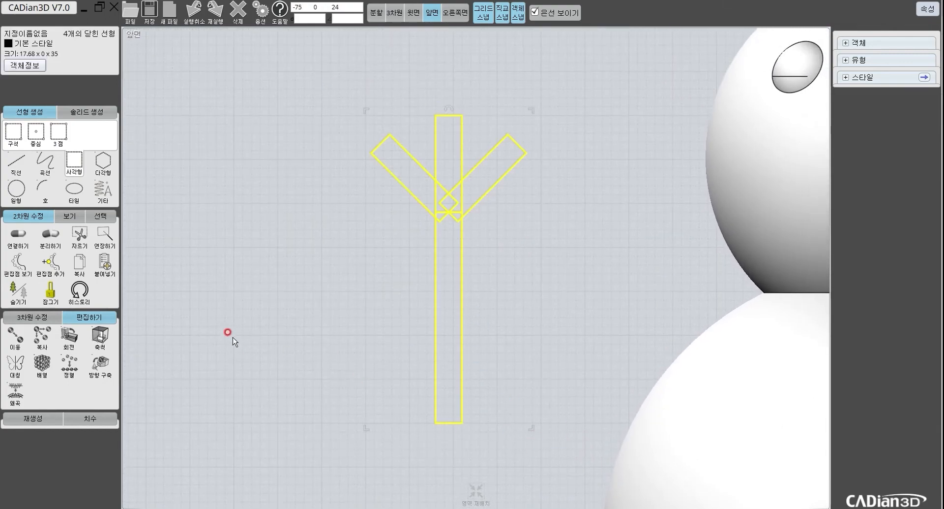
click(83, 231)
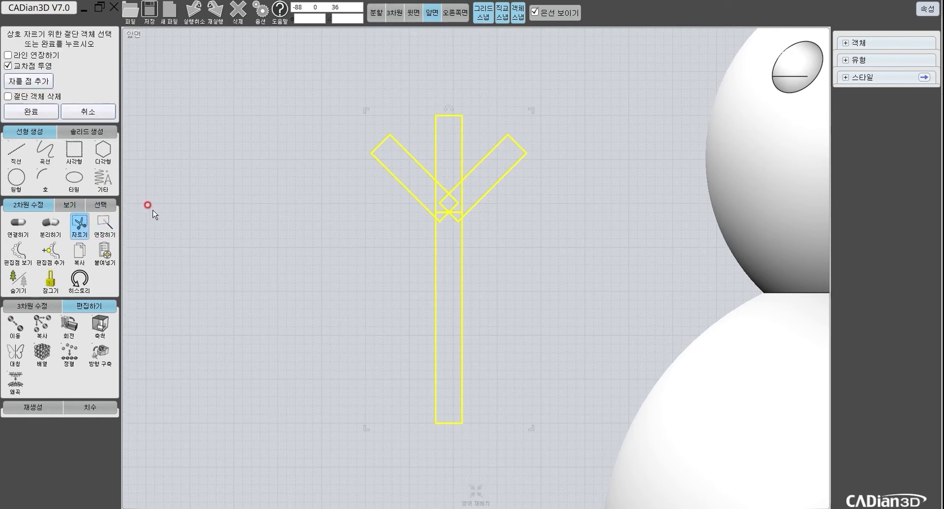
click(31, 111)
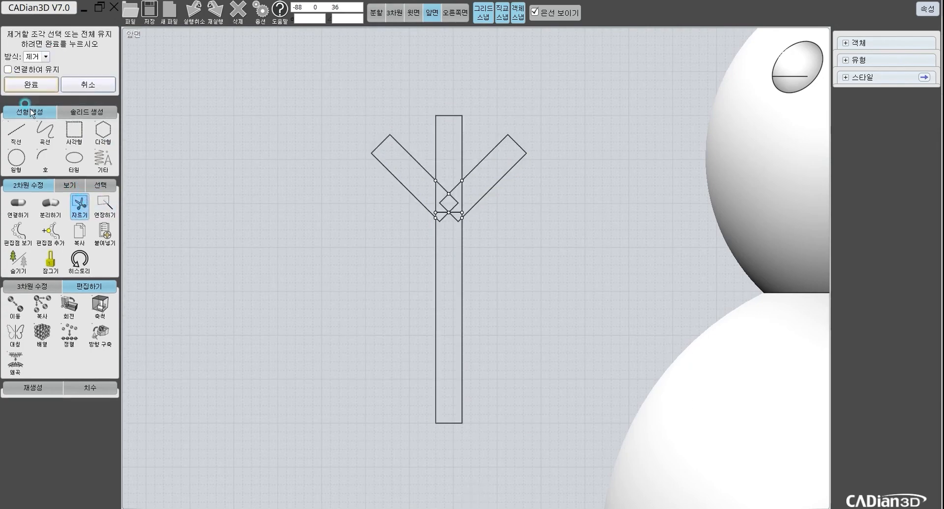
click(39, 78)
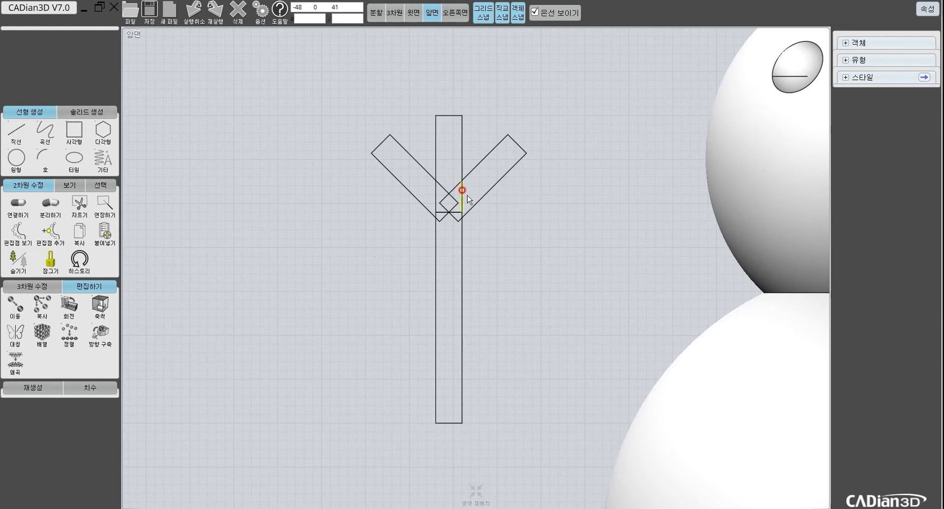
Step: Delete the small cut pieces where the two tilted rectangles overlap, including the lower corners inside the stem
scroll(470, 197, up, 2)
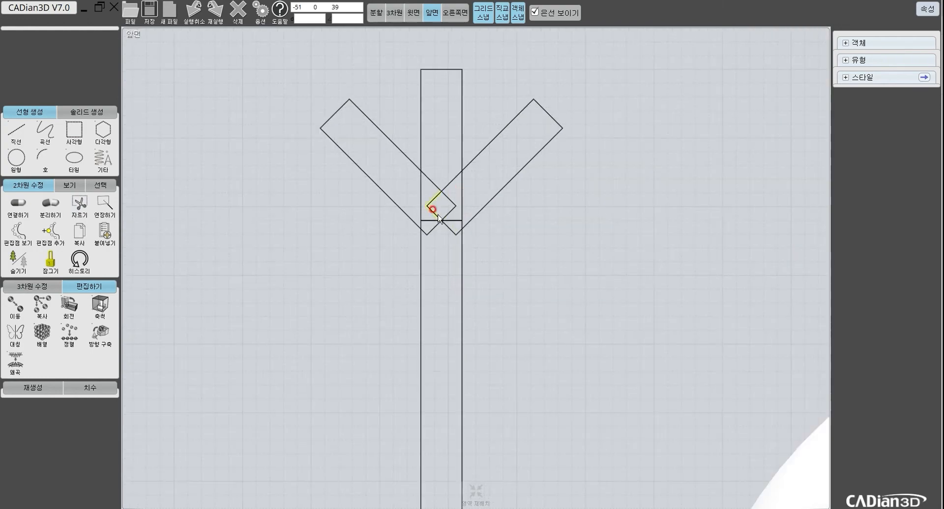
click(438, 215)
key(Delete)
click(454, 207)
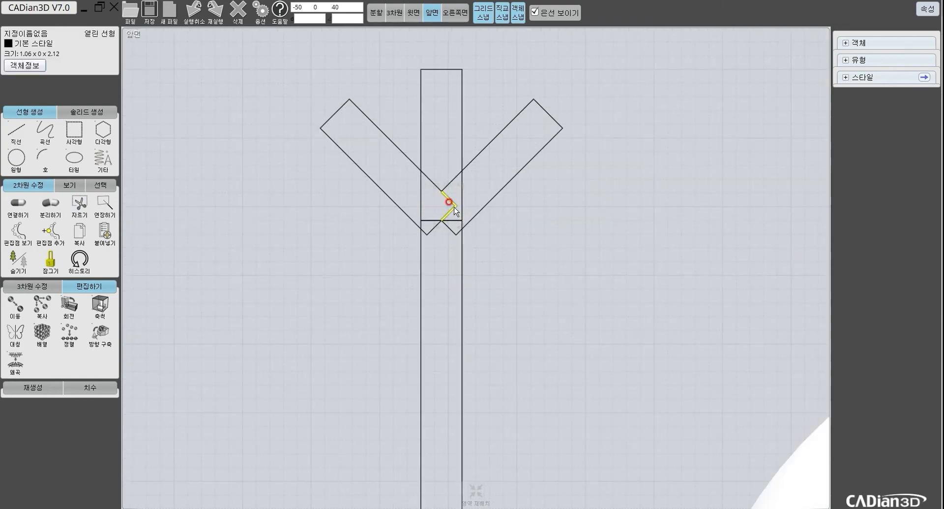
key(Delete)
click(446, 225)
key(Delete)
click(450, 221)
key(Delete)
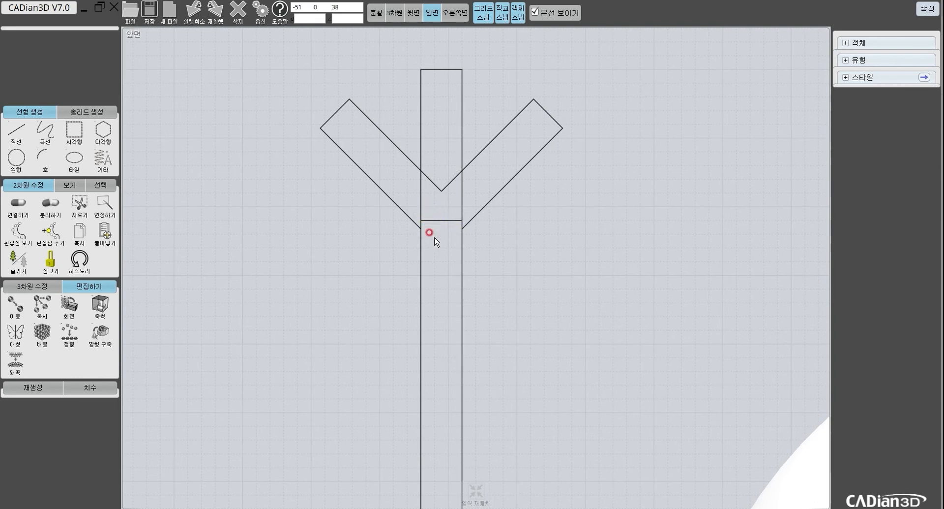
Step: Delete the remaining inner segments where the three fingers meet the stem, leaving only the hand's outer contour
click(443, 190)
key(Delete)
click(432, 181)
key(Delete)
click(462, 206)
key(Delete)
click(421, 209)
key(Delete)
Step: Join the four open contour lines of the hand into one closed outline
scroll(457, 200, down, 3)
drag(373, 116, 506, 385)
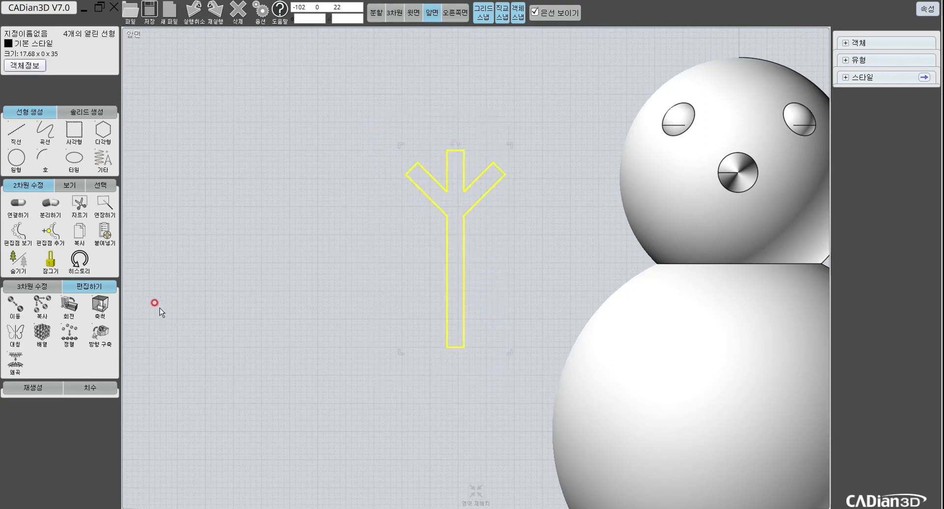
click(29, 206)
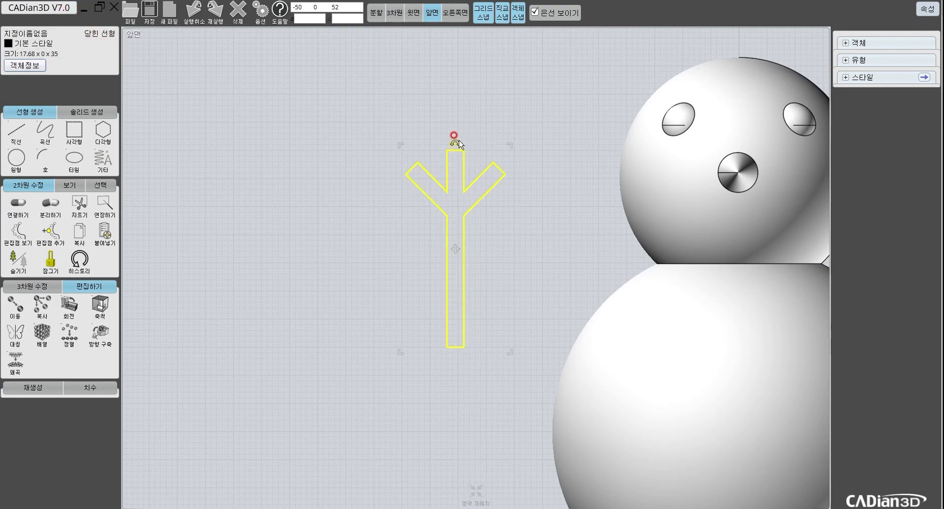
Step: Tilt the hand outline counterclockwise with its lower end on the snowman's body, and show it in the four-view layout
drag(458, 141, 359, 174)
scroll(462, 257, down, 5)
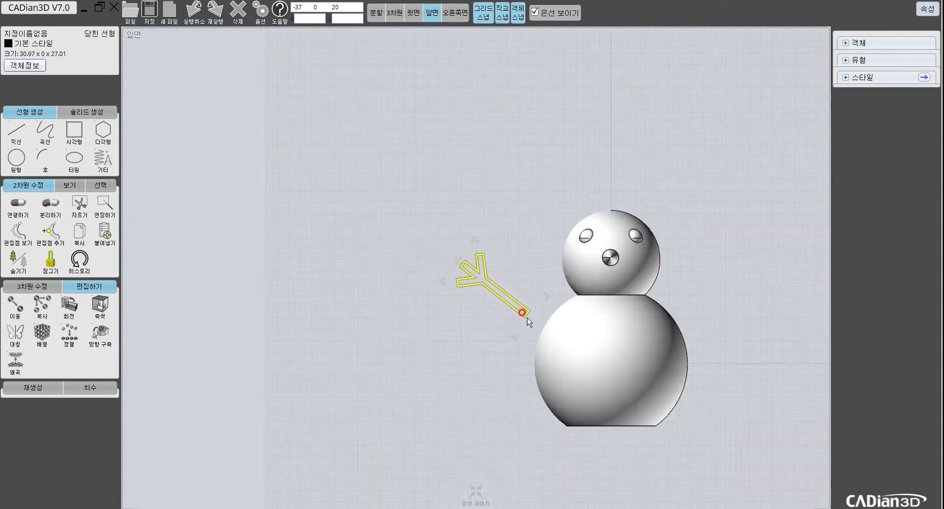
drag(463, 256, 498, 278)
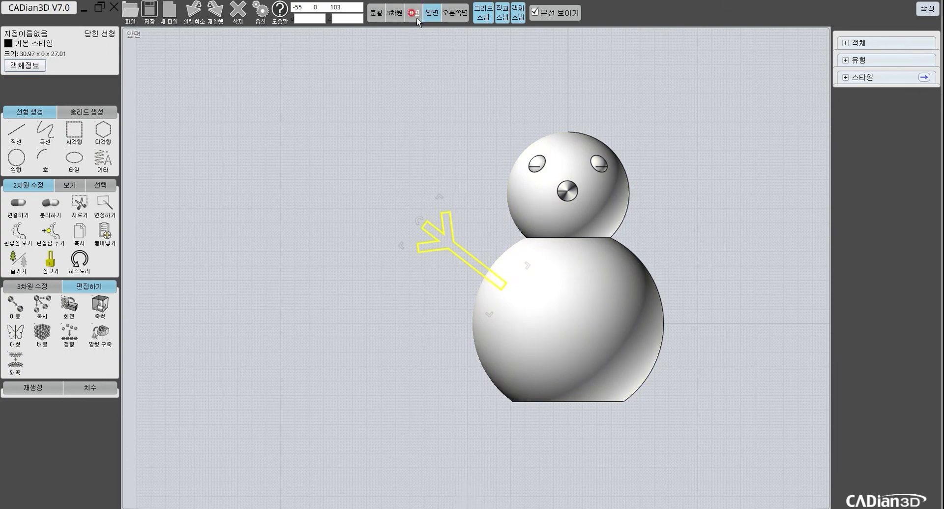
click(376, 12)
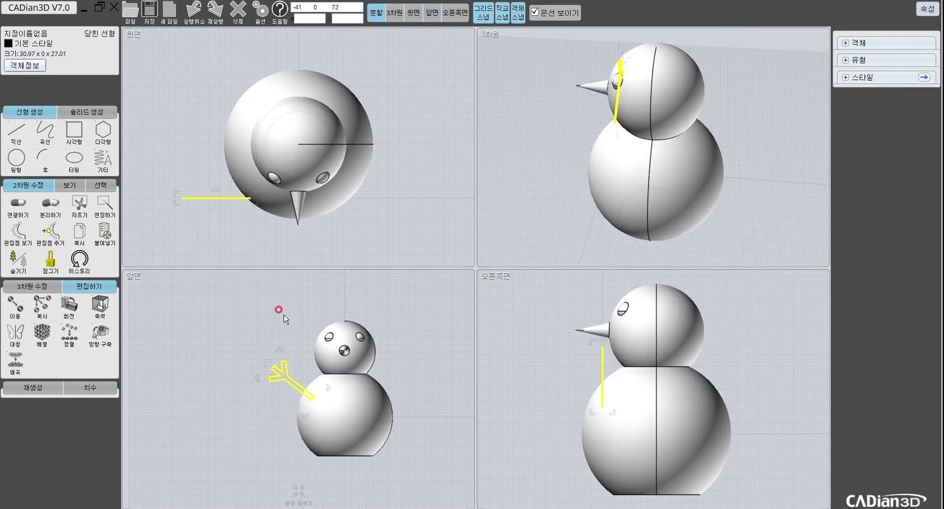
click(42, 306)
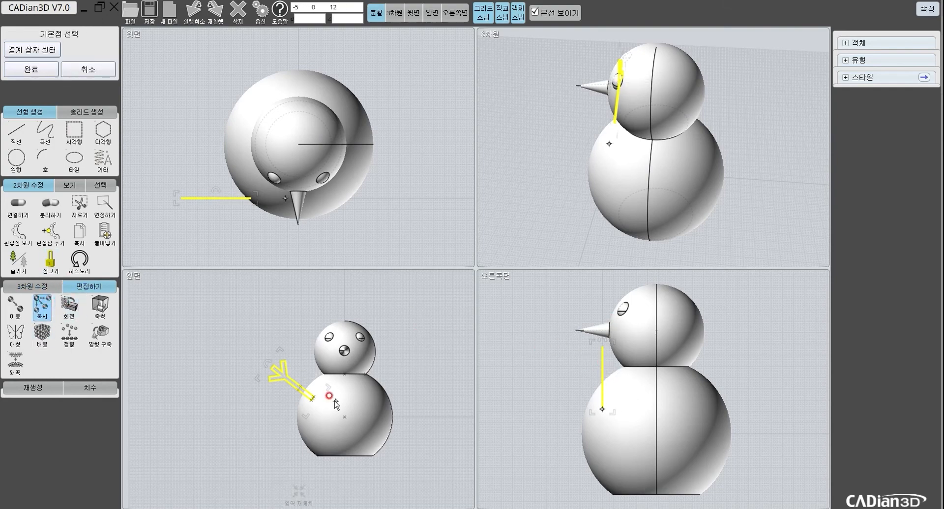
click(304, 494)
scroll(342, 453, down, 3)
key(Escape)
key(Escape)
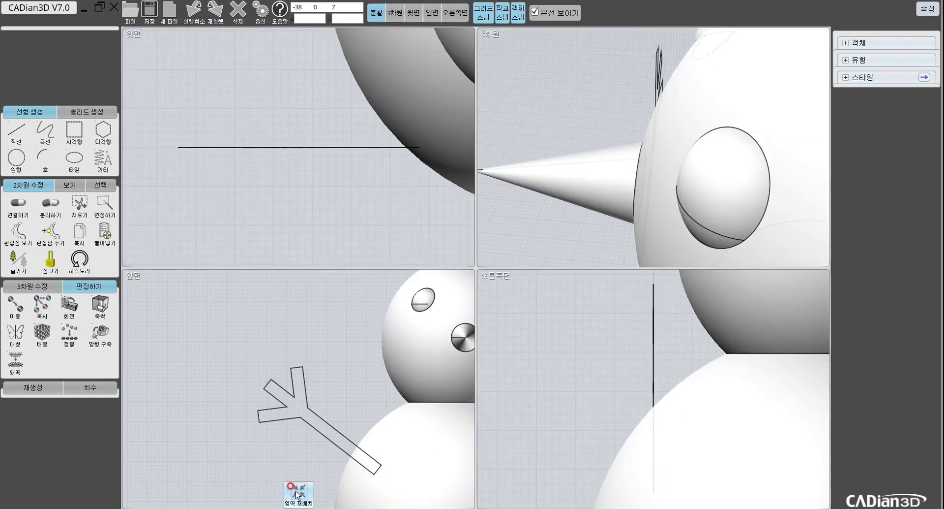
Step: Move the hand outline in the right side view from its lower endpoint straight across to the snowman's vertical centre line
click(300, 489)
click(260, 404)
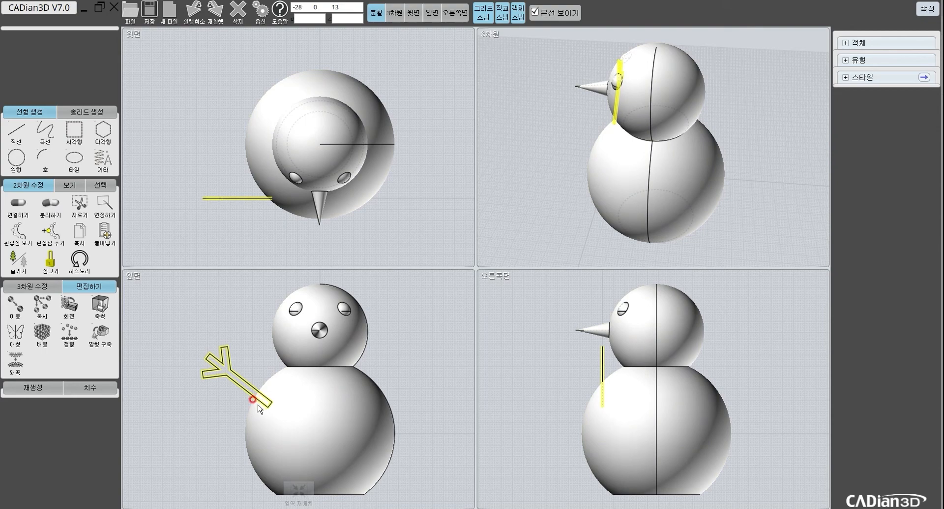
click(603, 363)
drag(592, 228, 665, 171)
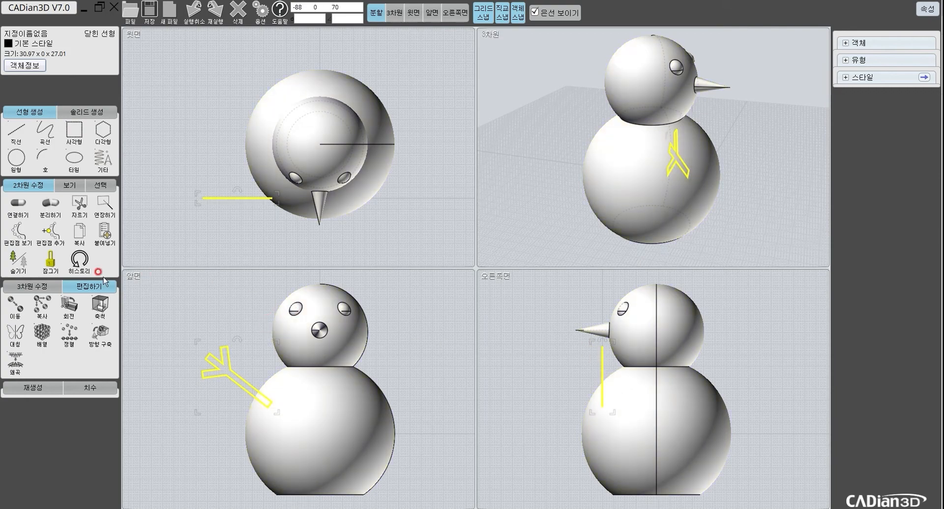
click(15, 305)
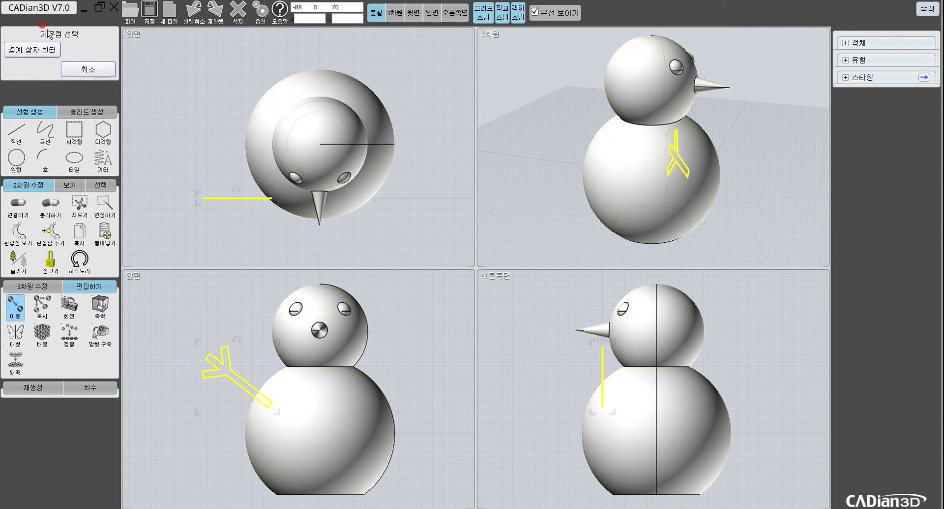
scroll(607, 409, up, 2)
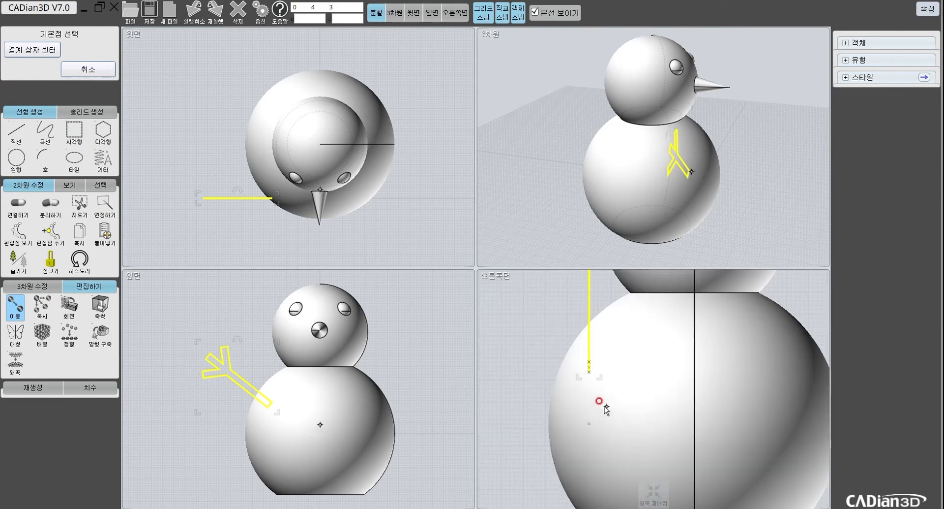
scroll(610, 400, down, 2)
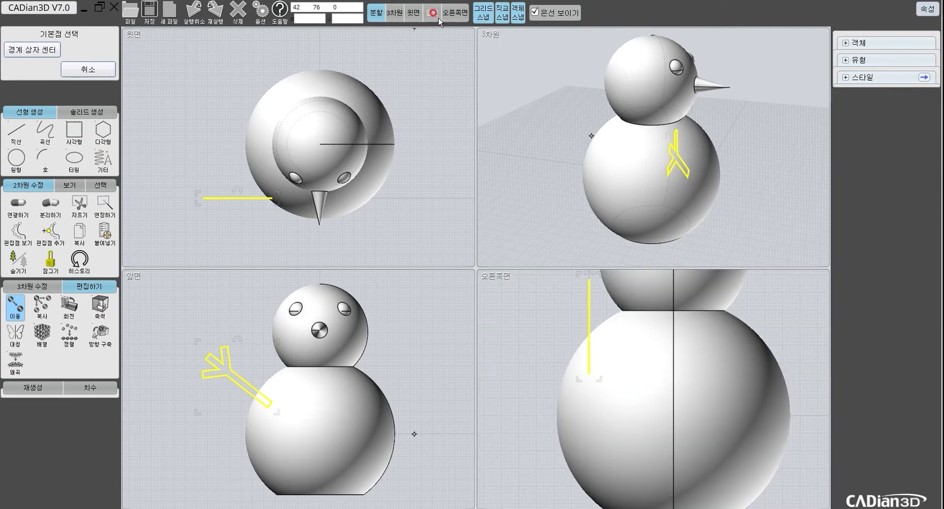
click(455, 14)
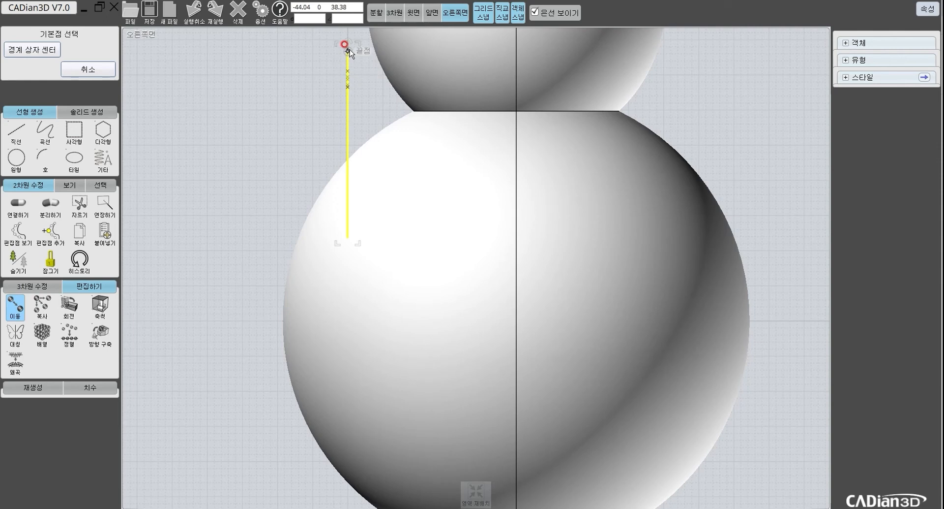
click(347, 237)
scroll(349, 239, down, 5)
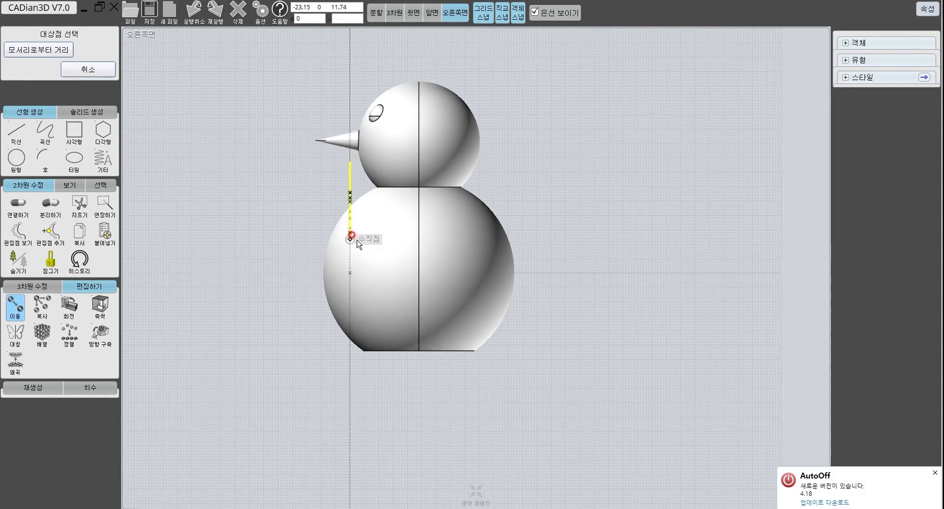
click(419, 238)
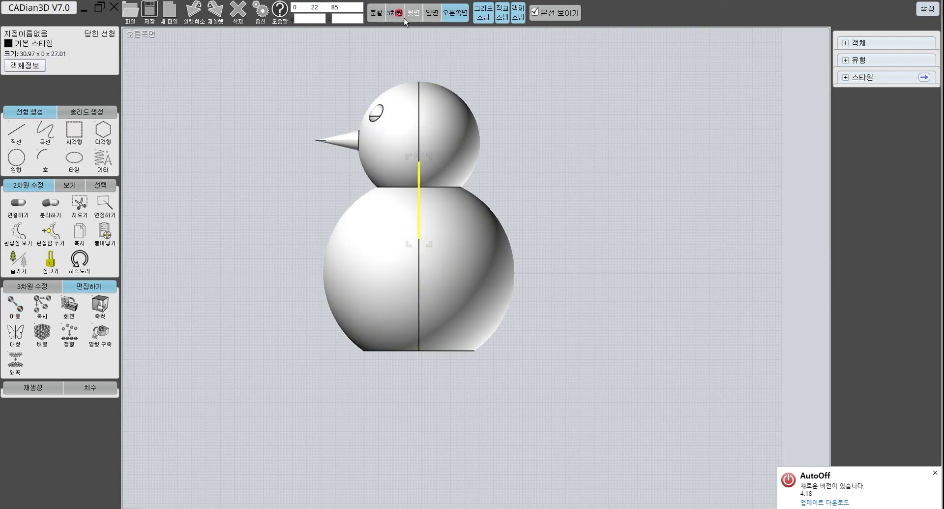
key(Escape)
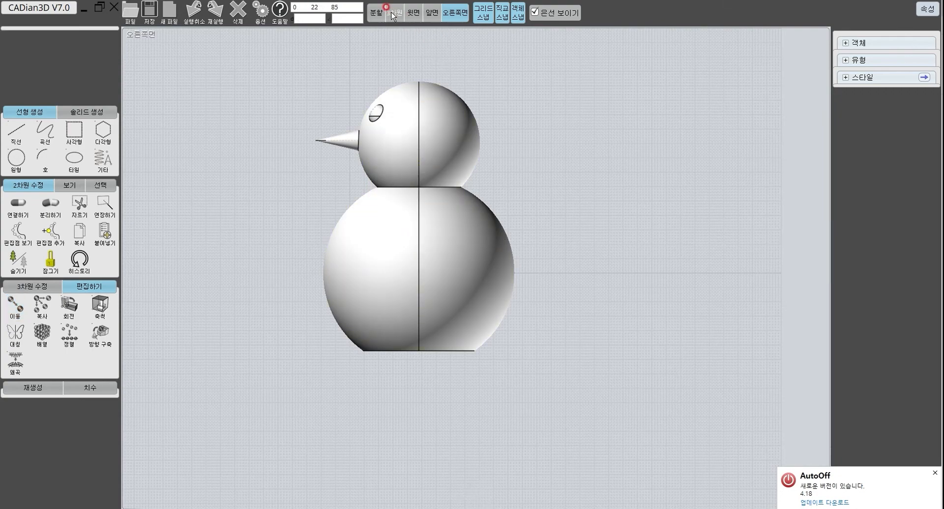
Step: Extrude the closed hand outline in both directions with a distance of 3 and end caps closed
click(397, 19)
right_drag(464, 183, 497, 186)
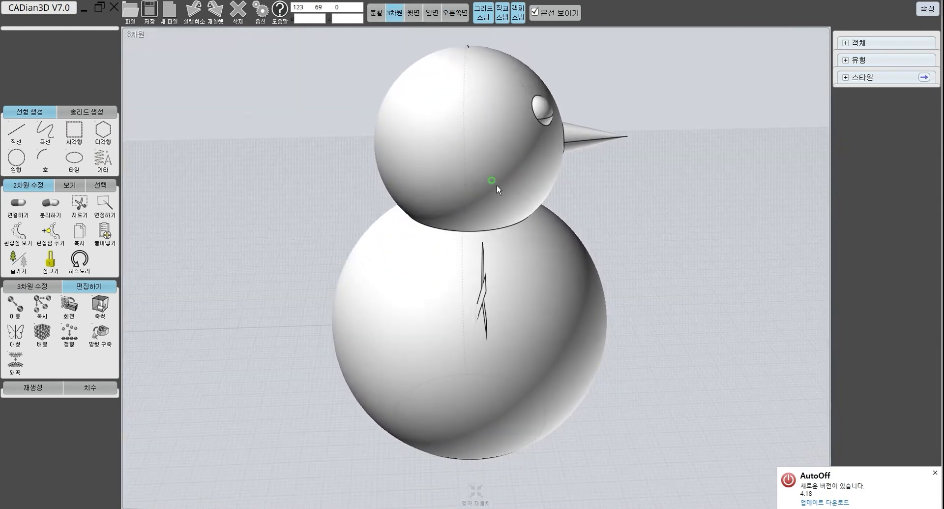
click(383, 15)
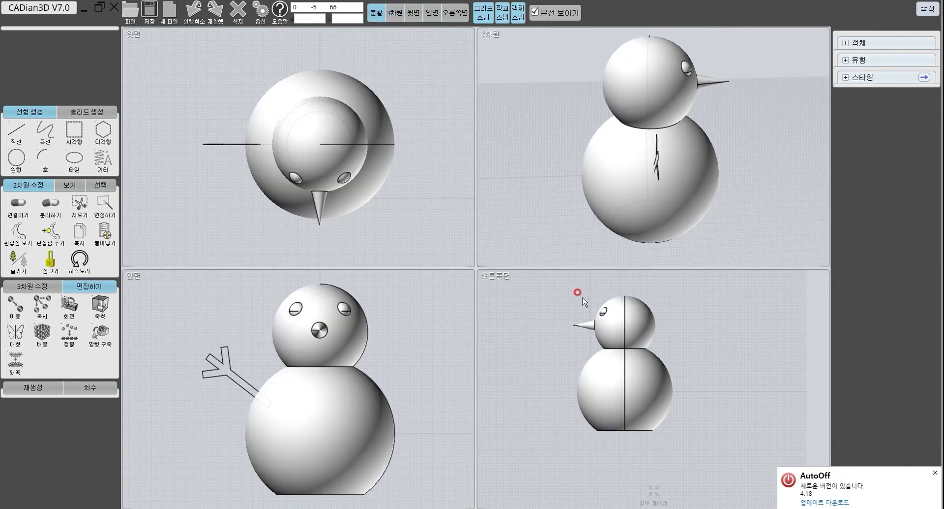
click(234, 370)
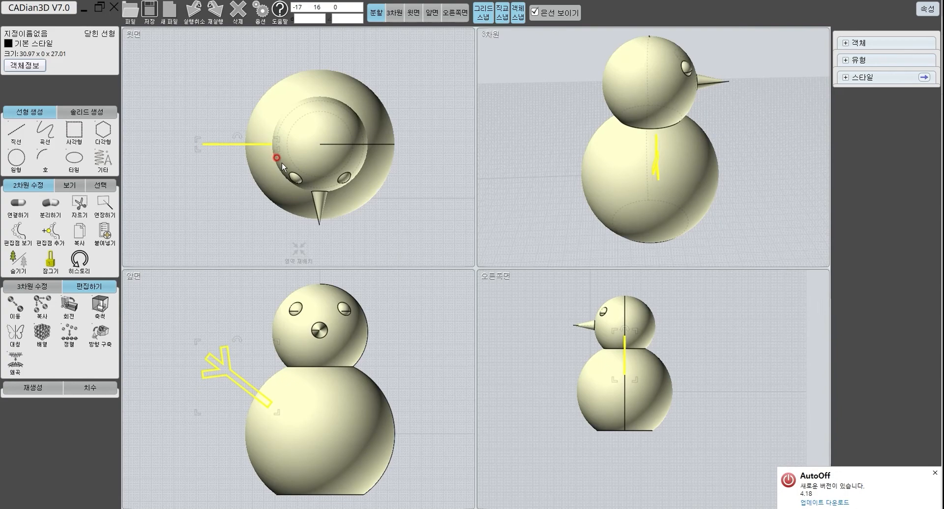
click(26, 285)
click(16, 336)
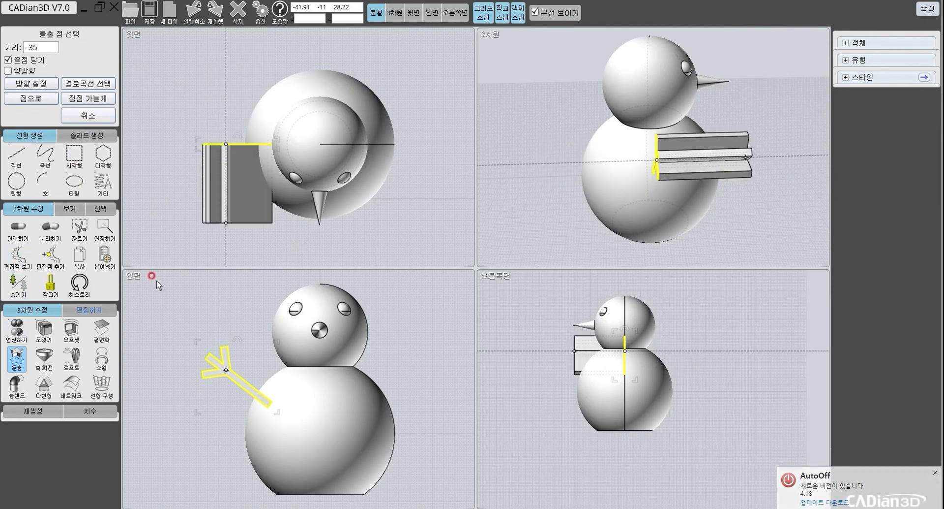
right_drag(699, 148, 623, 170)
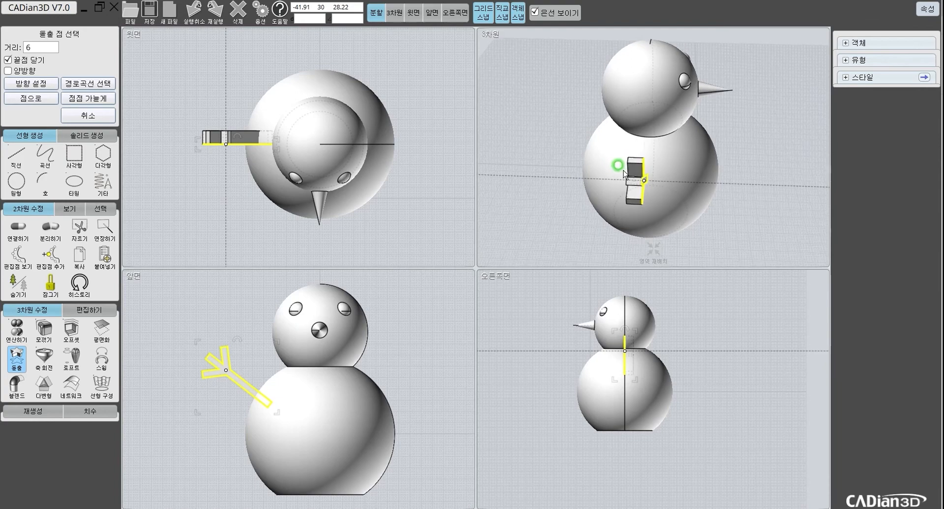
scroll(690, 176, up, 2)
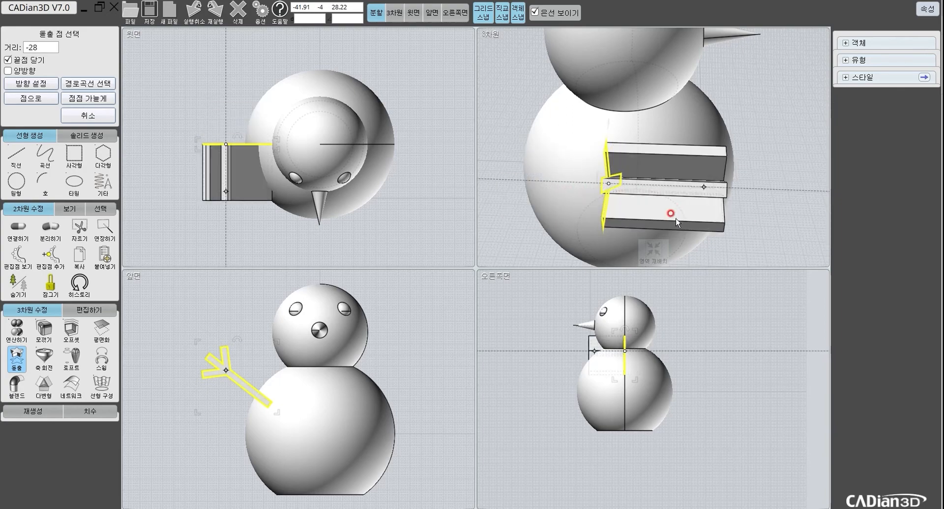
scroll(644, 160, down, 2)
scroll(642, 160, up, 3)
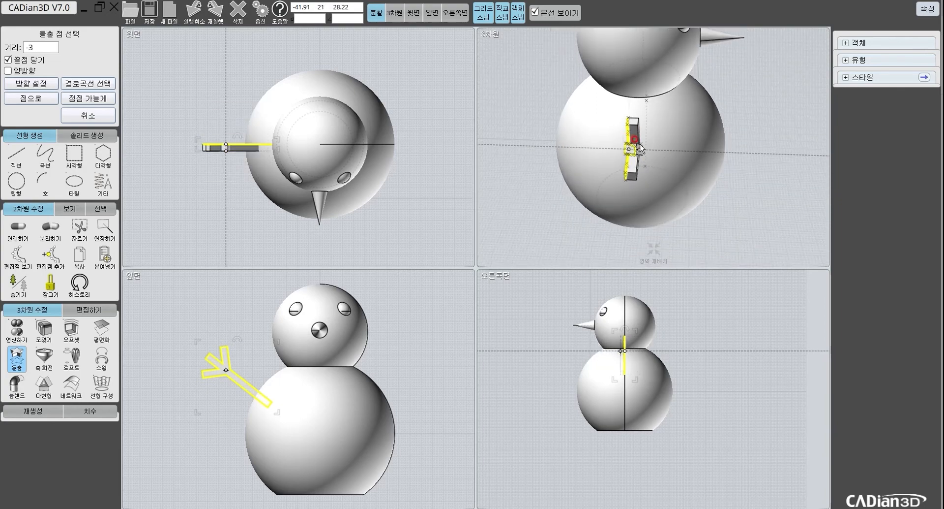
mouse_move(635, 149)
right_down()
mouse_move(645, 159)
mouse_move(640, 145)
right_up()
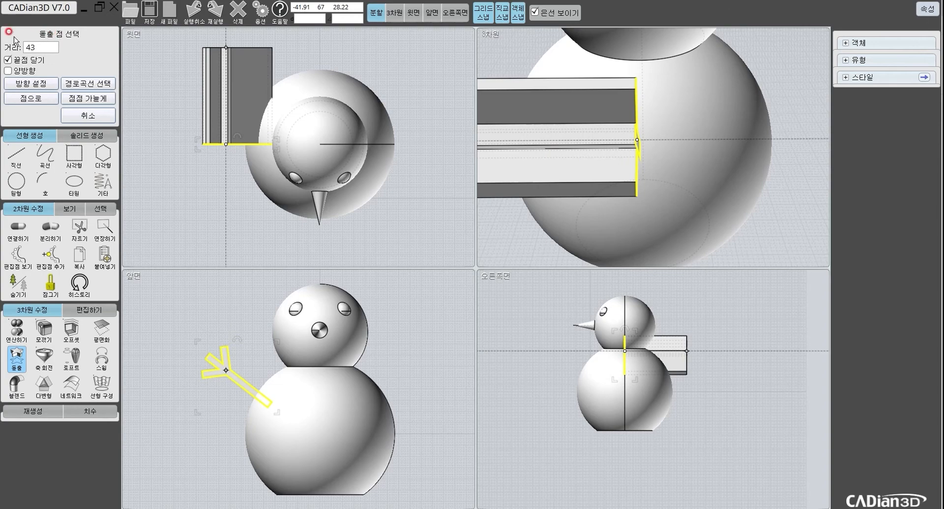
click(8, 71)
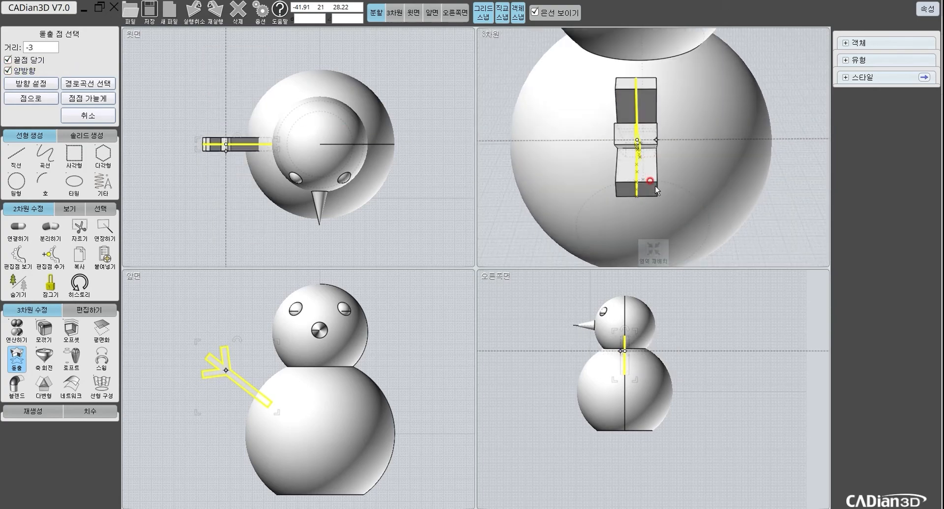
scroll(650, 182, up, 1)
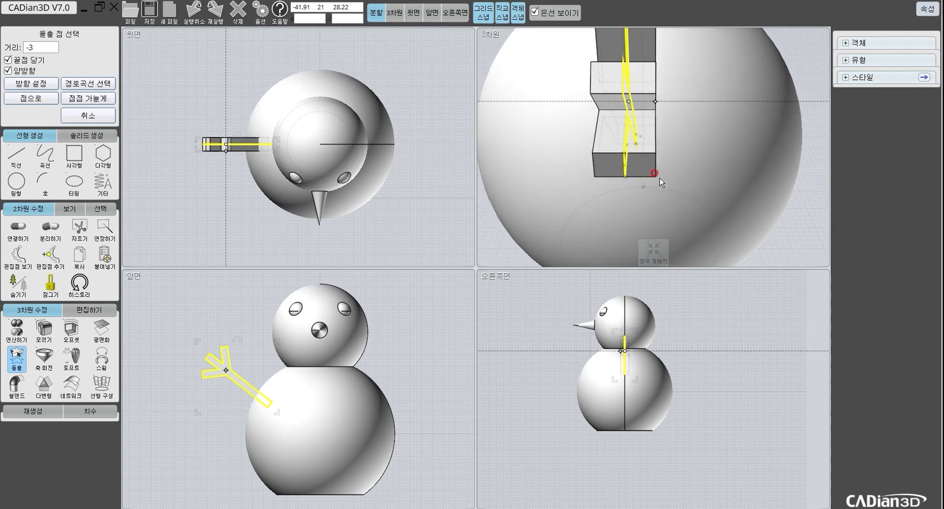
scroll(664, 182, up, 2)
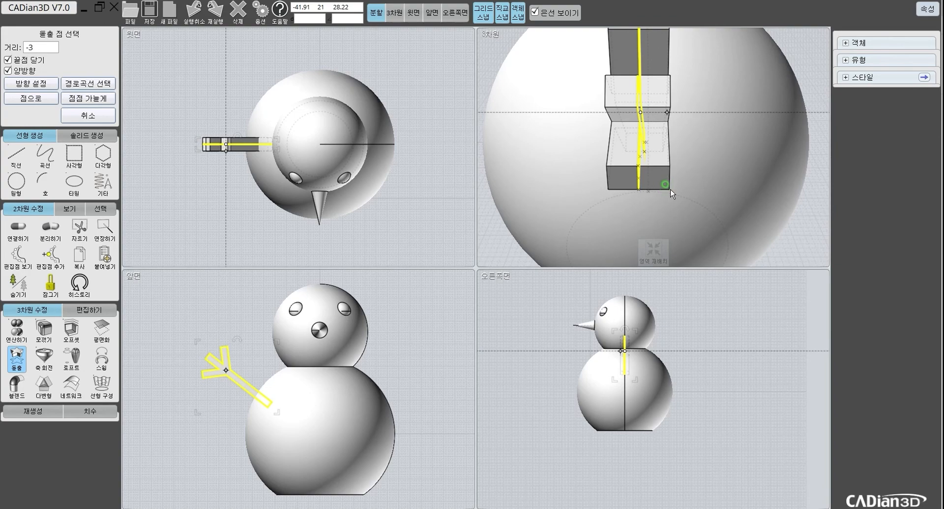
scroll(667, 188, up, 2)
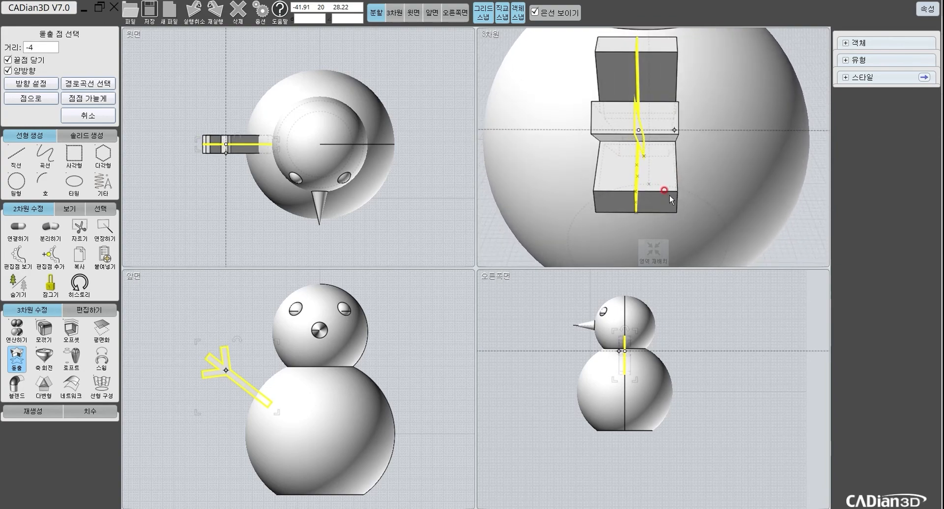
scroll(634, 386, up, 4)
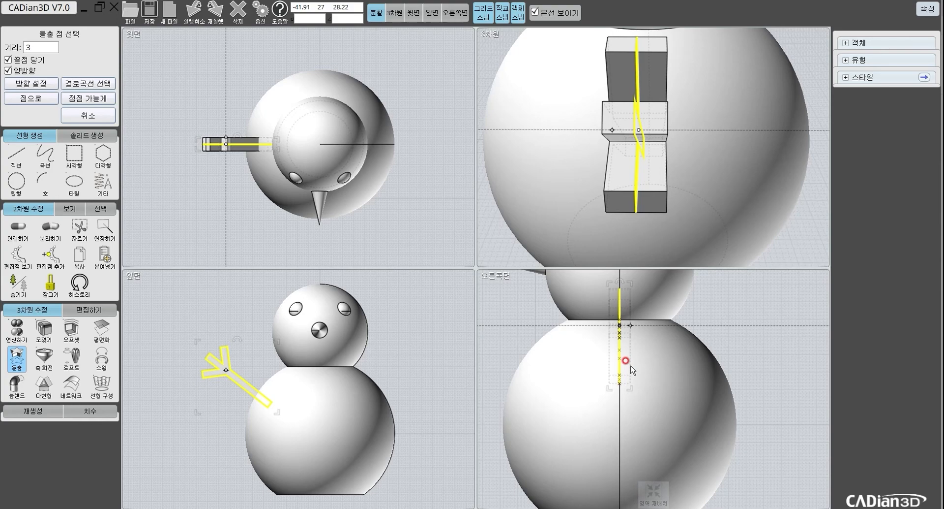
click(633, 370)
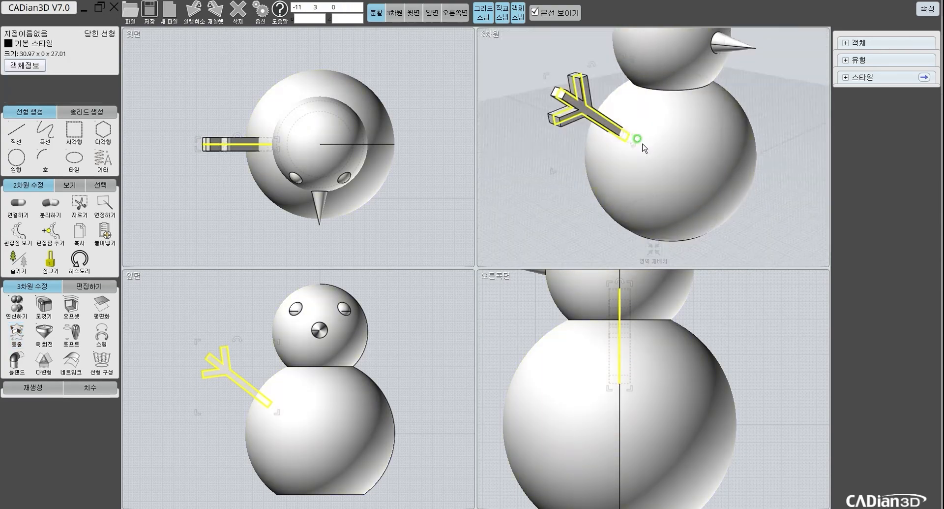
key(Escape)
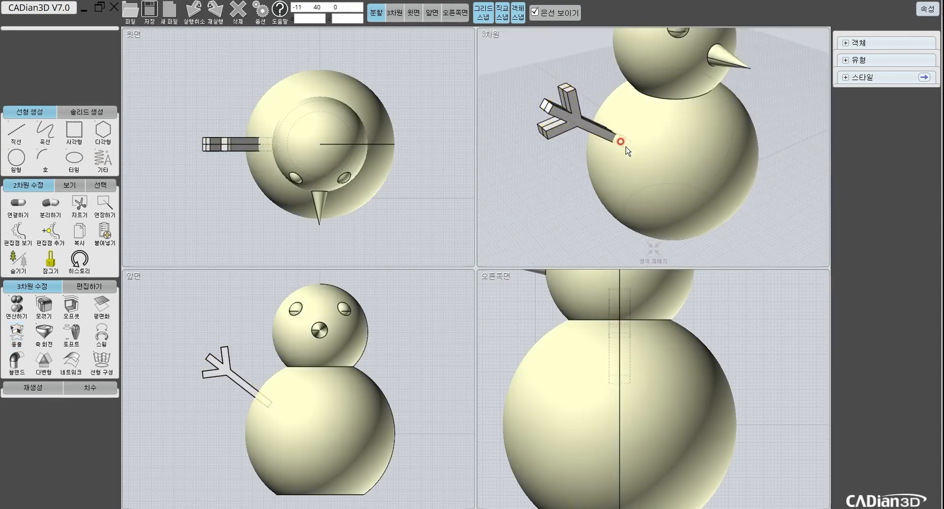
Step: Examine the extruded hand and where it enters the body, in the 3D view and up close in the front view
right_drag(624, 144, 615, 141)
scroll(615, 150, up, 5)
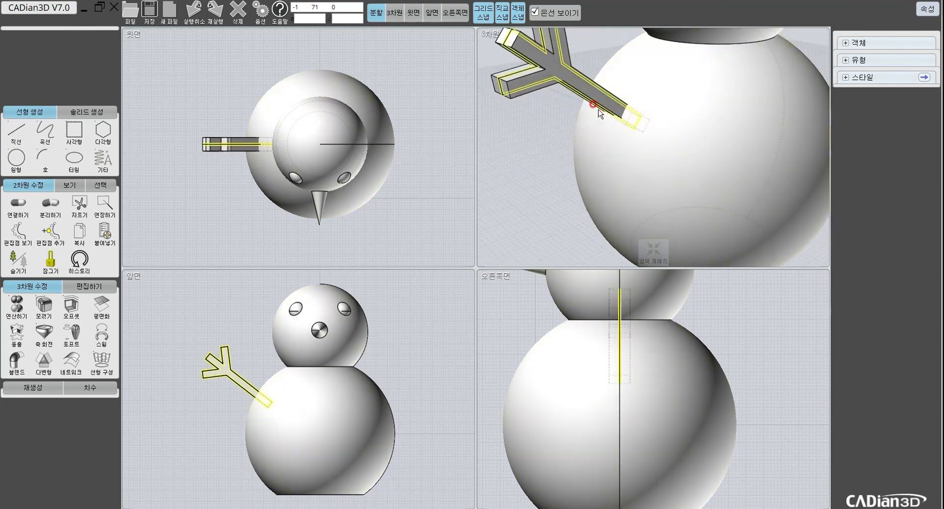
scroll(585, 155, down, 5)
right_drag(585, 155, 715, 186)
scroll(652, 190, up, 5)
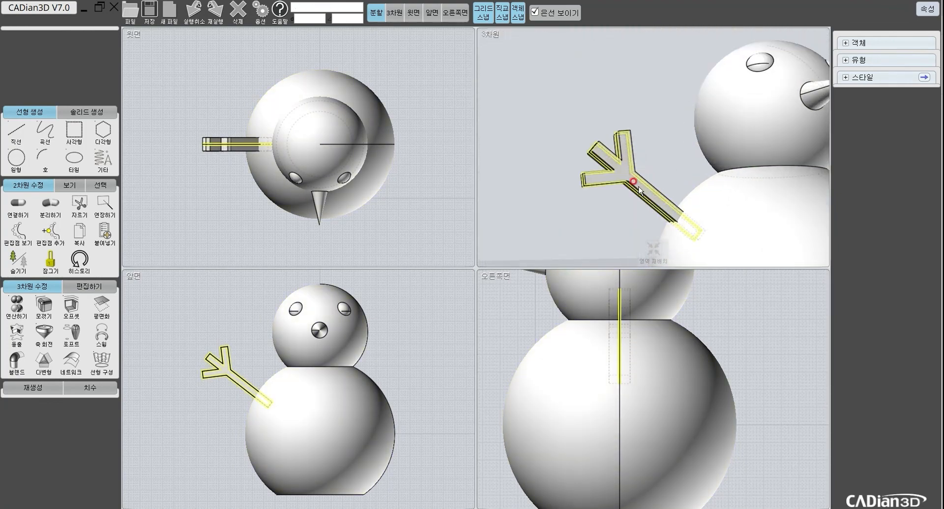
scroll(702, 138, down, 4)
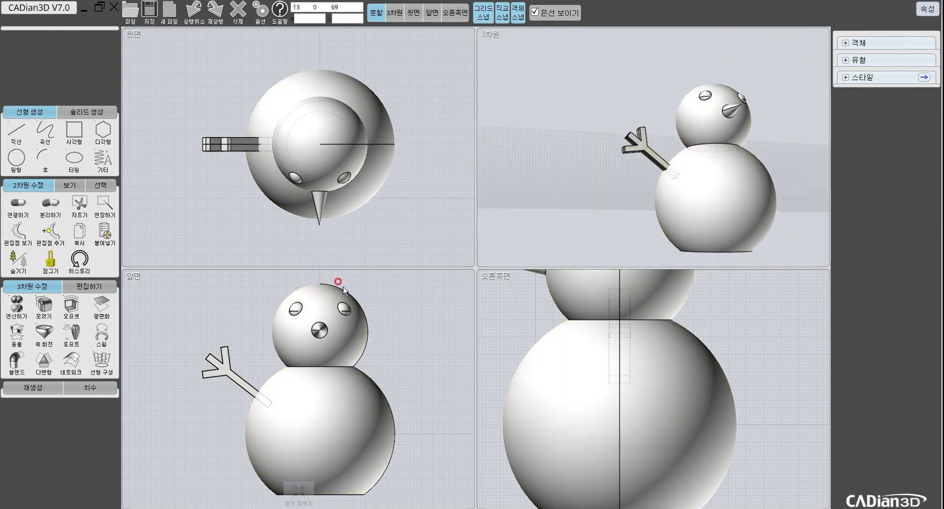
scroll(220, 357, up, 3)
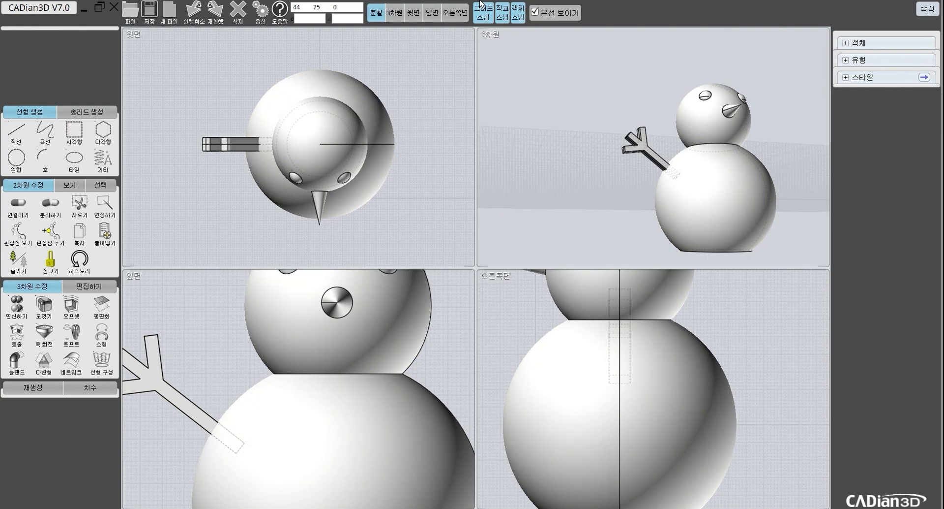
click(432, 12)
scroll(364, 132, down, 3)
scroll(458, 204, up, 5)
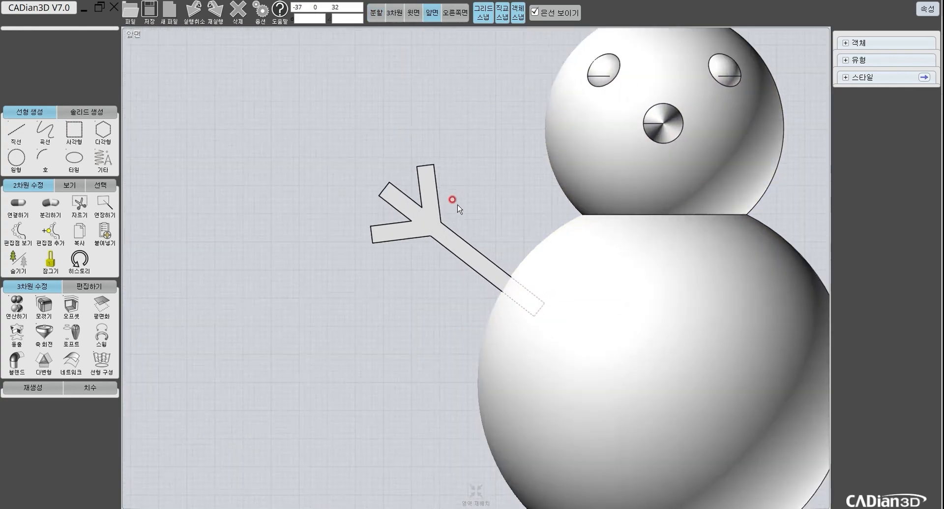
scroll(435, 212, up, 1)
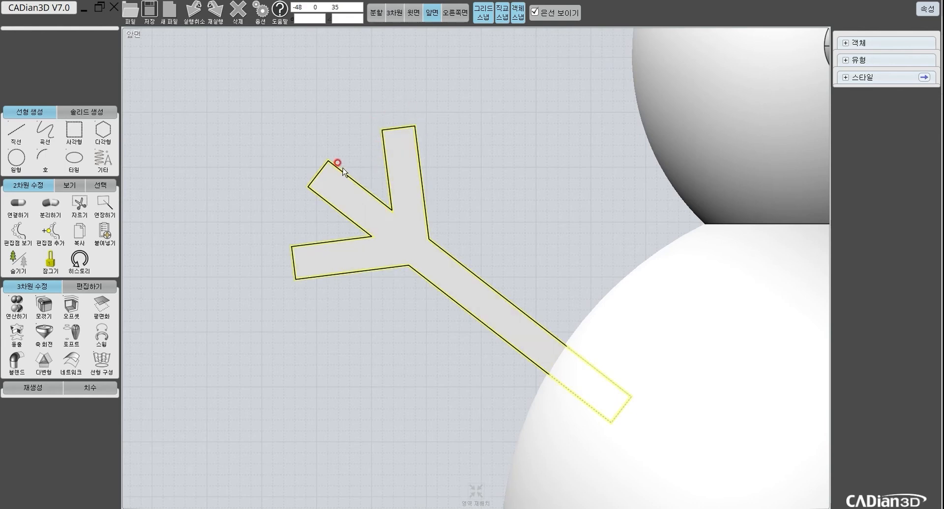
click(365, 216)
click(414, 243)
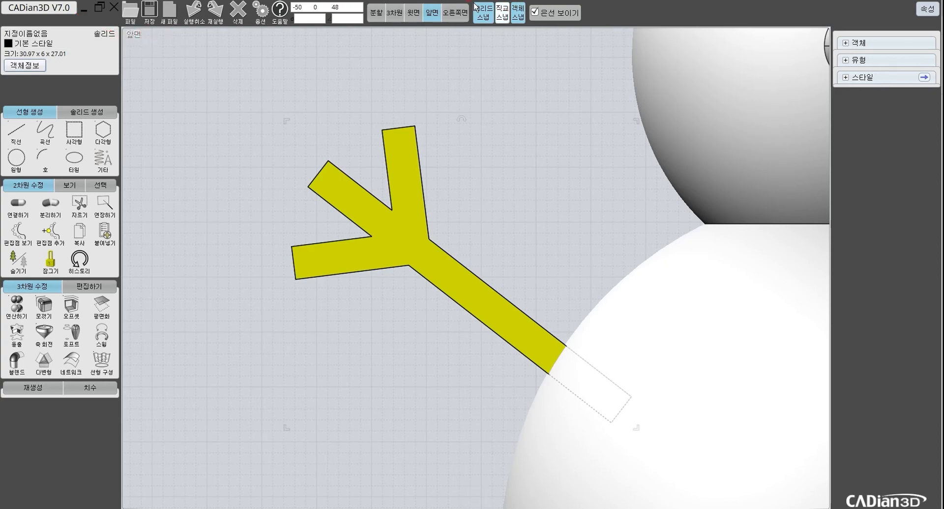
click(375, 17)
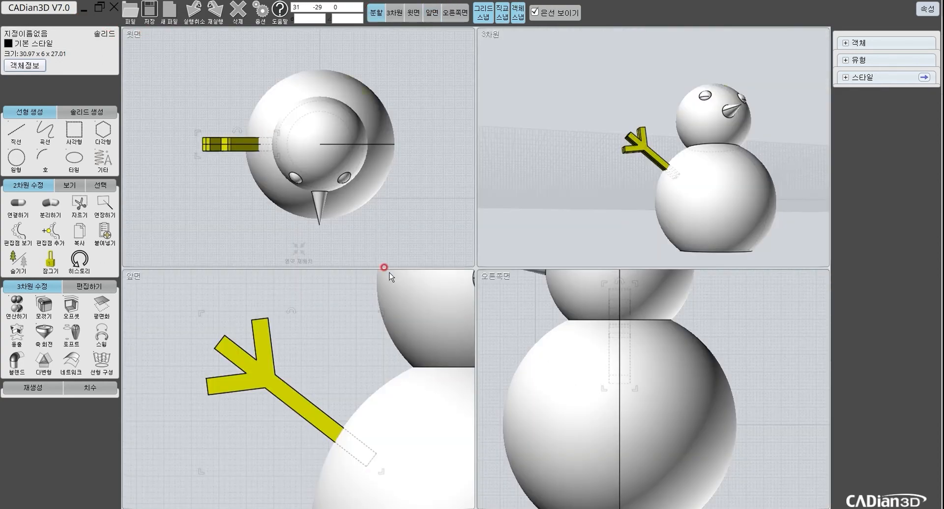
click(338, 469)
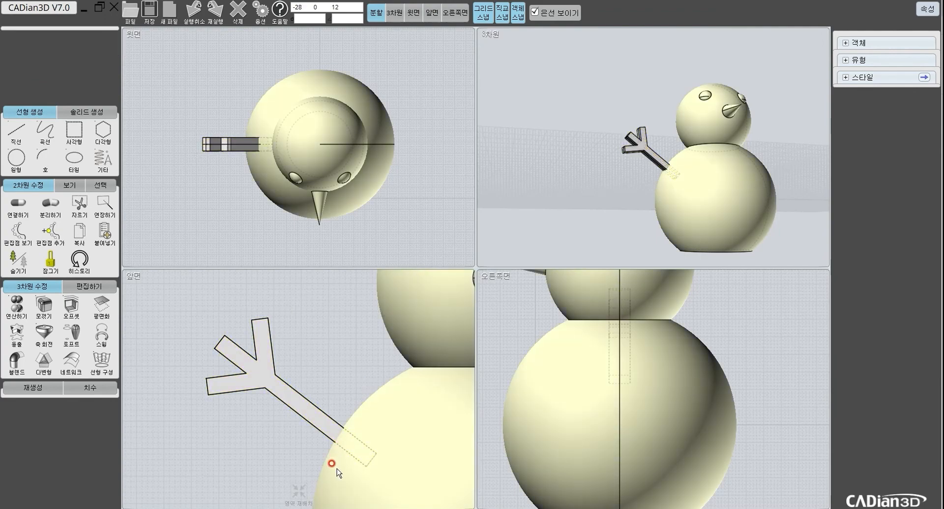
click(303, 496)
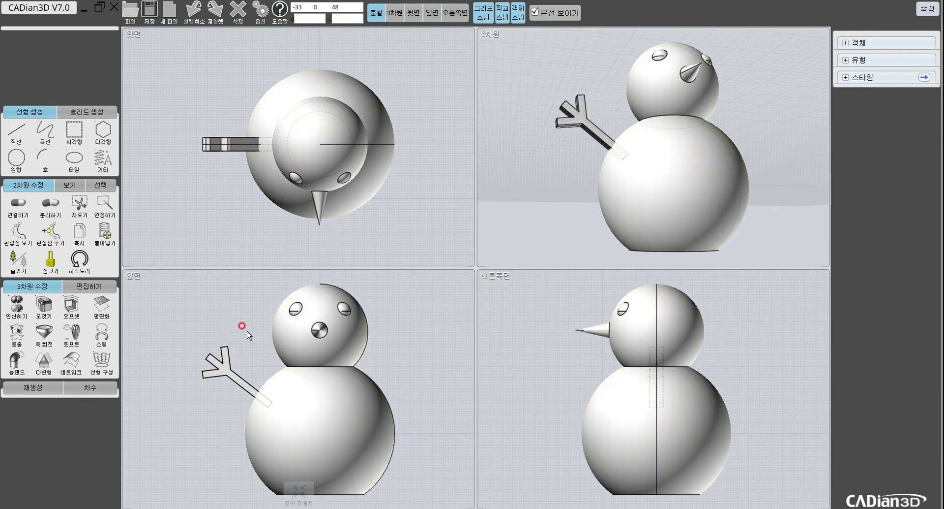
scroll(217, 369, up, 3)
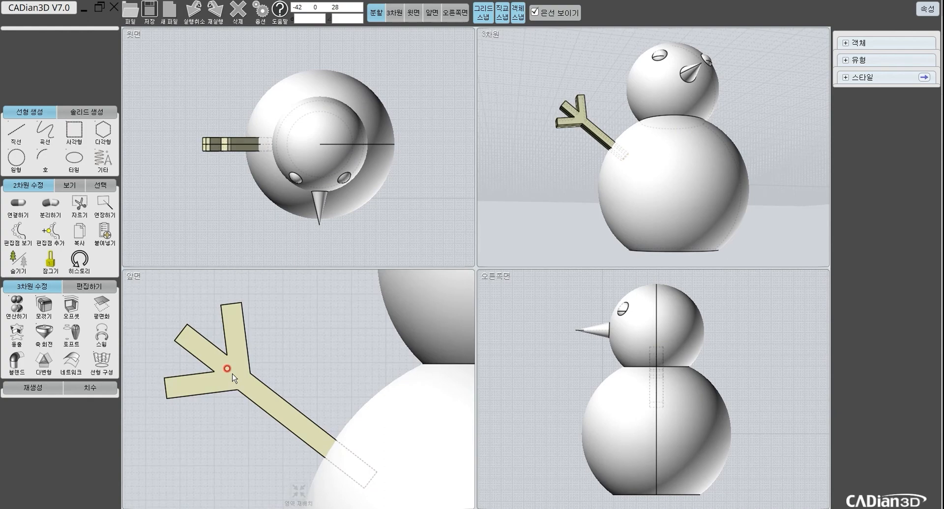
Step: Mirror the hand solid in the front view across the snowman's vertical centre line, from the neck to the base, keeping the original
click(233, 378)
scroll(295, 381, down, 5)
scroll(339, 394, up, 2)
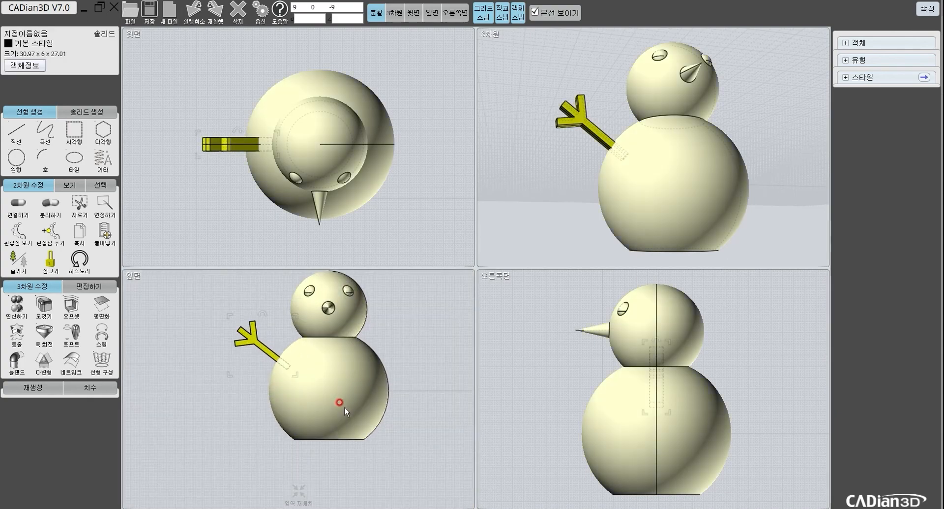
scroll(342, 423, up, 3)
scroll(334, 418, down, 4)
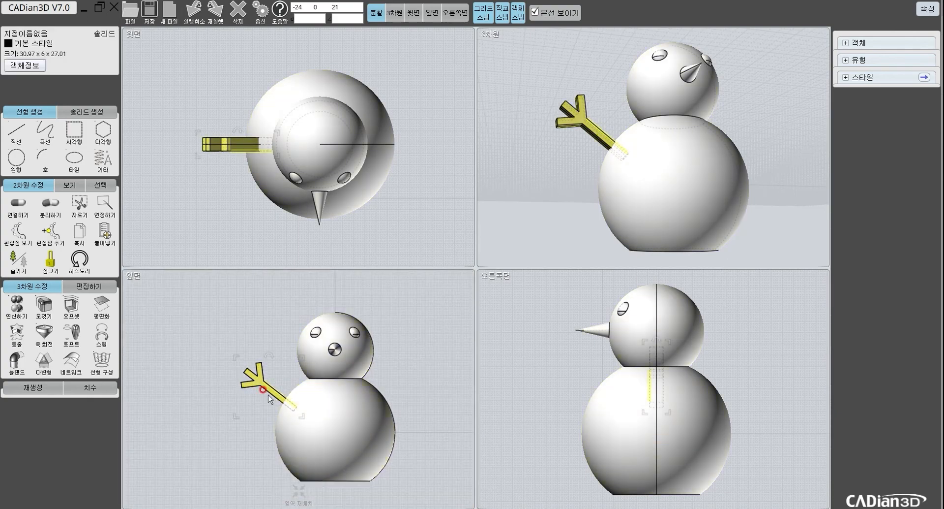
click(90, 286)
click(15, 335)
click(336, 378)
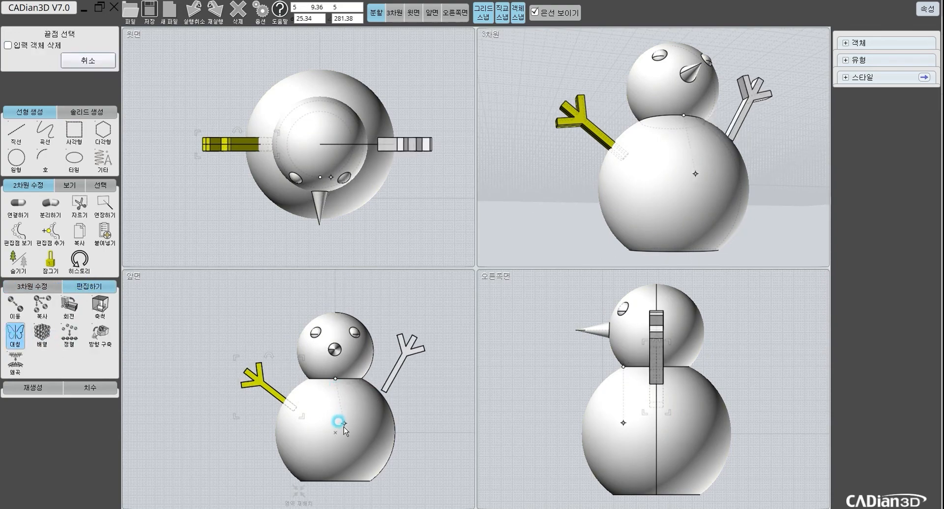
click(332, 480)
click(518, 271)
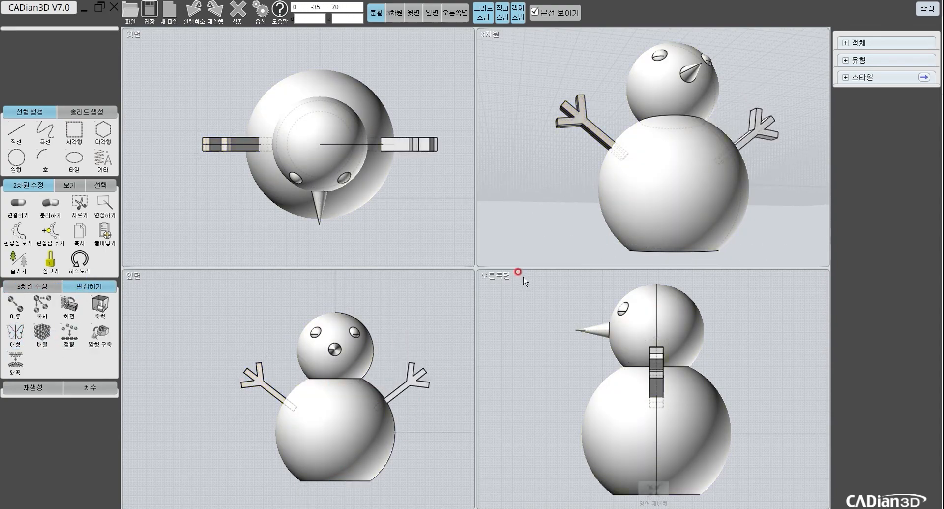
Step: Combine the snowman body and both hands into a single solid with a Boolean union of all objects
right_drag(718, 146, 618, 175)
right_drag(680, 167, 595, 144)
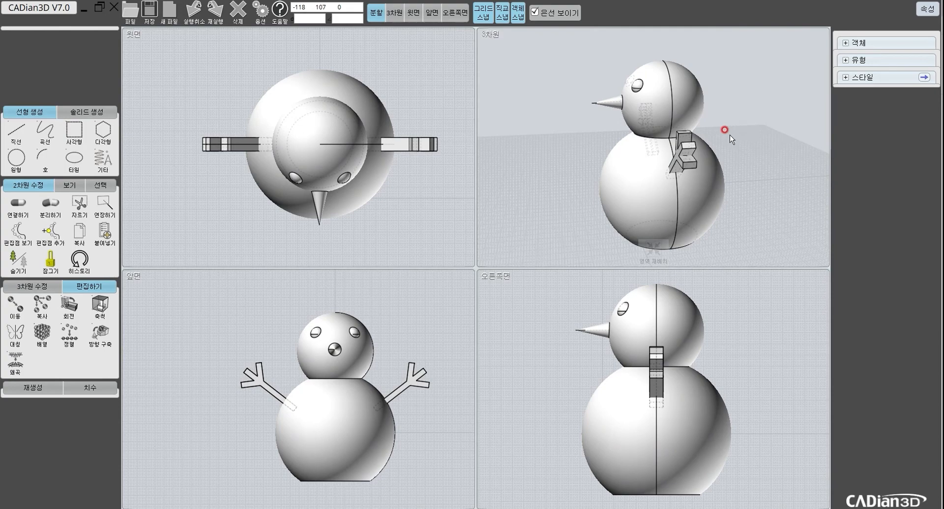
right_drag(703, 111, 690, 138)
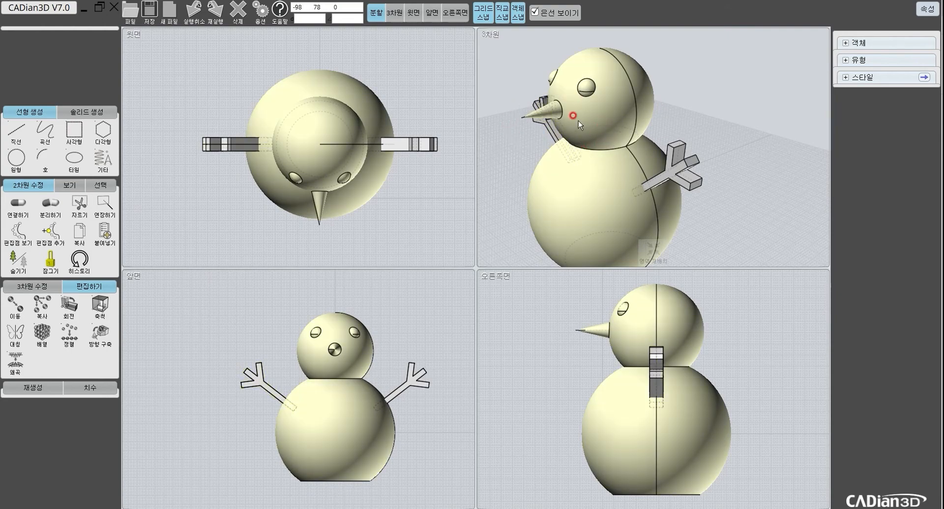
mouse_move(636, 162)
right_down()
mouse_move(678, 179)
mouse_move(607, 138)
mouse_move(700, 139)
right_up()
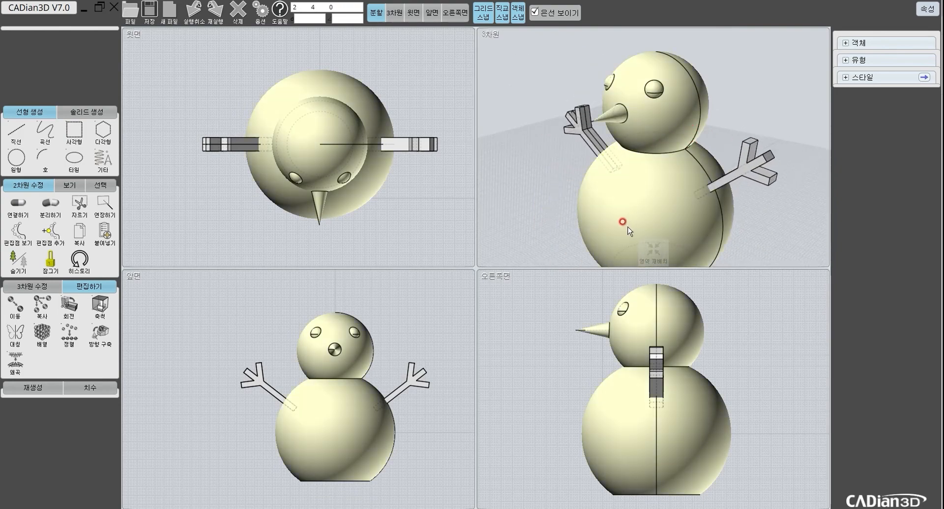
click(653, 250)
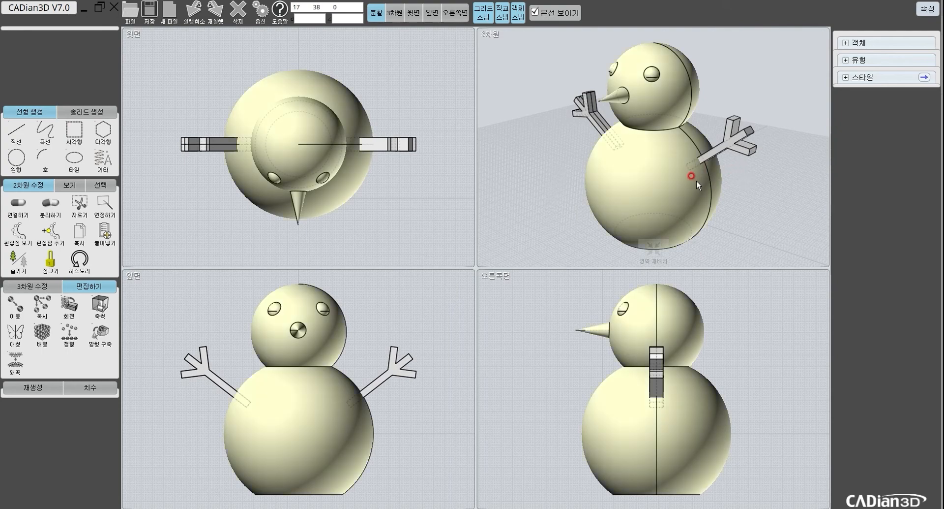
key(ctrl+a)
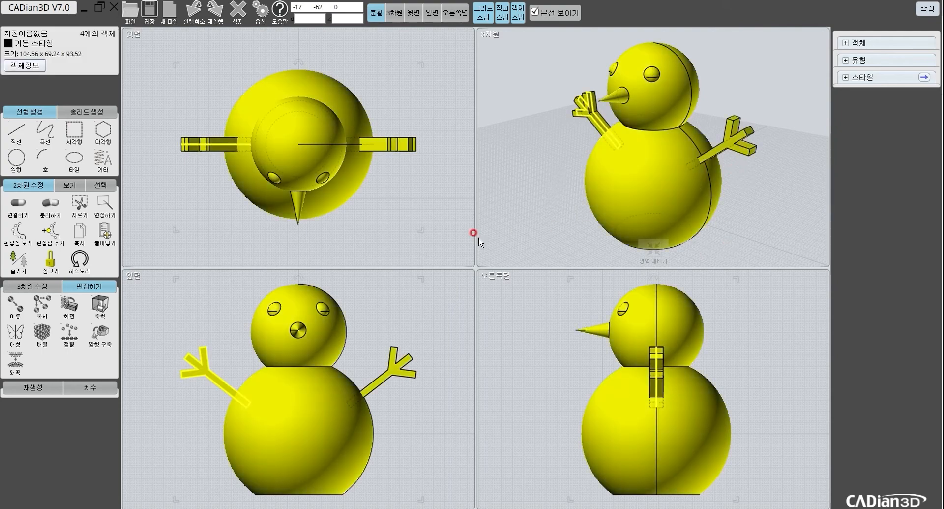
click(19, 287)
click(16, 306)
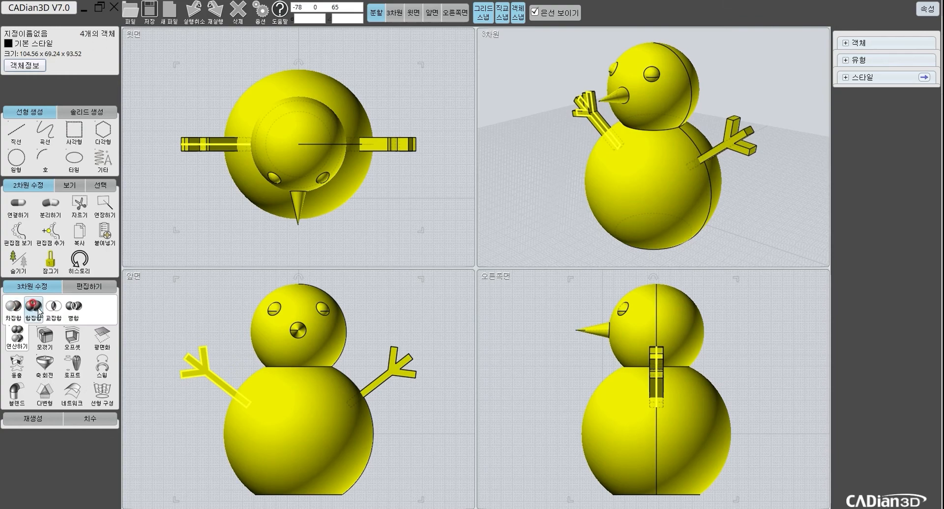
click(38, 310)
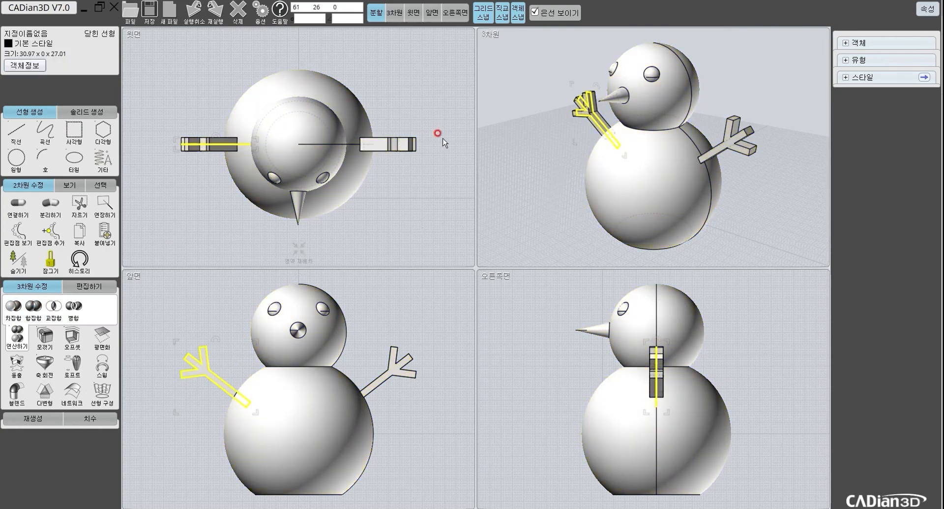
Step: Check the merged solid in the 3D view and delete the leftover closed hand outline
right_drag(555, 173, 671, 178)
click(672, 179)
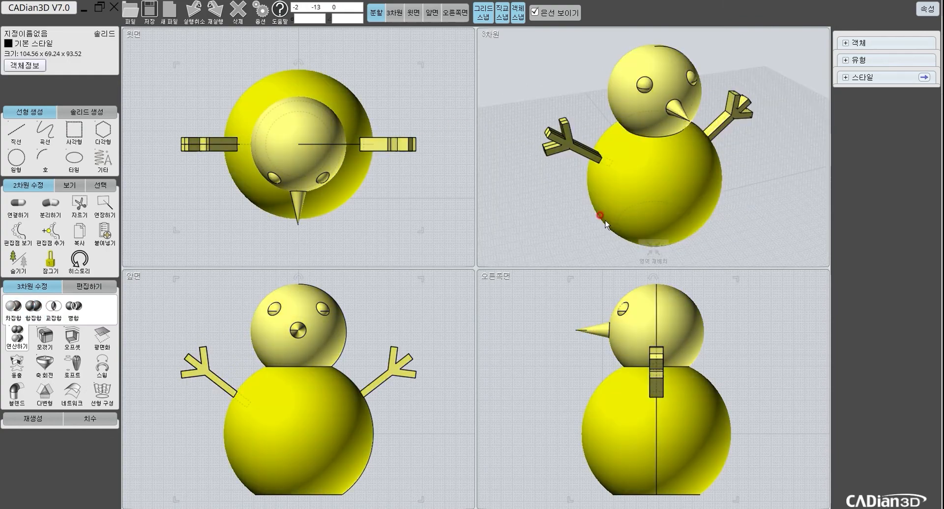
mouse_move(769, 186)
right_down()
mouse_move(612, 124)
mouse_move(601, 172)
mouse_move(760, 192)
right_up()
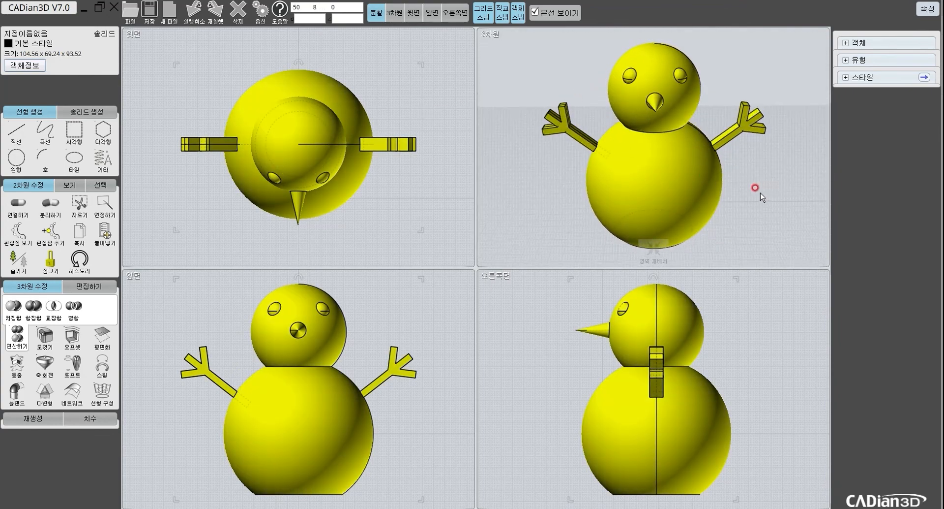
click(739, 153)
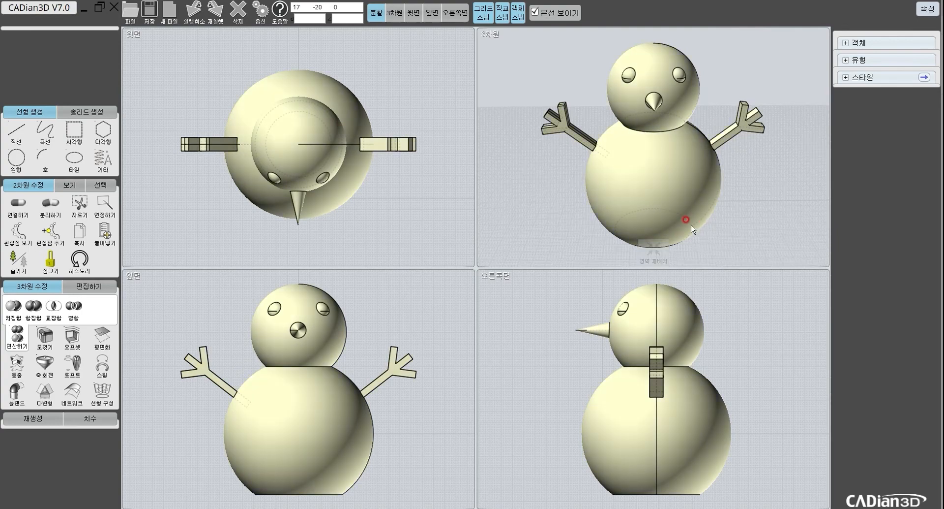
click(663, 221)
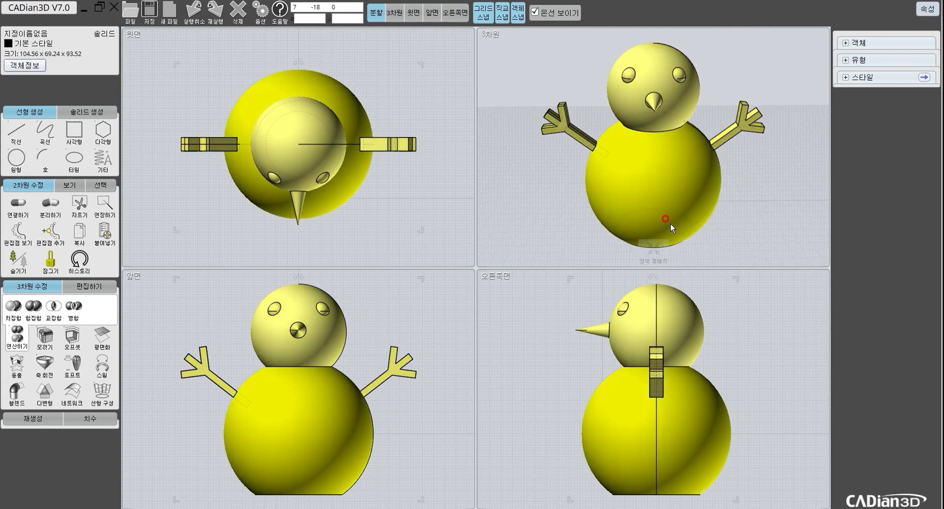
click(665, 211)
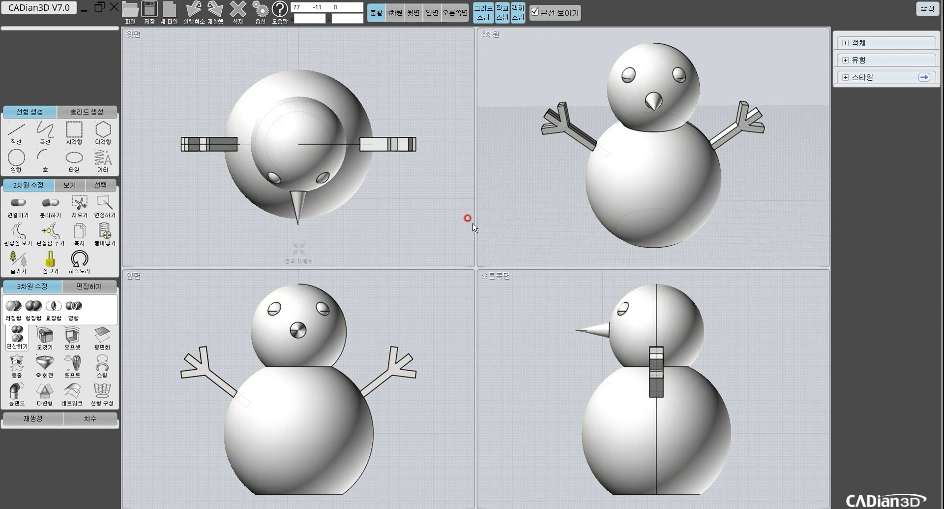
click(551, 124)
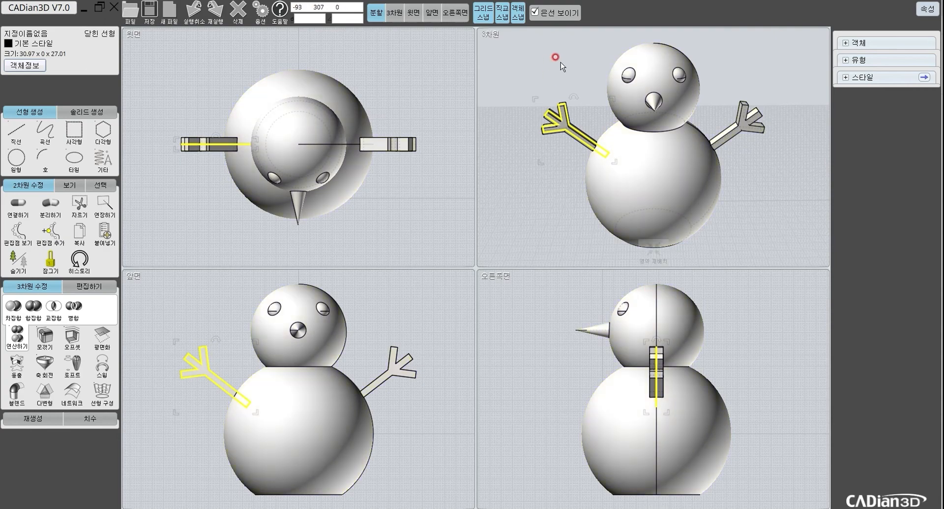
click(601, 101)
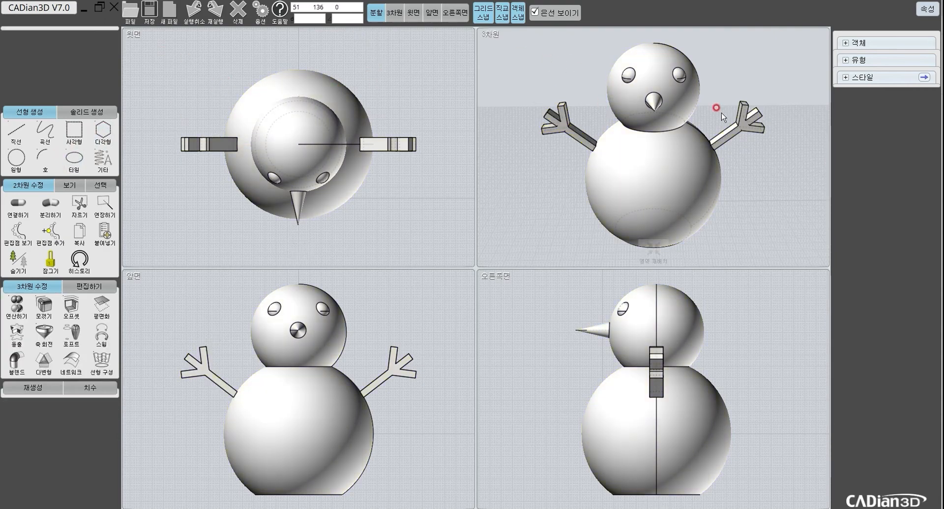
Step: Examine the edges and faces of the mirrored hand and its joint with the body up close in the 3D view
scroll(763, 131, up, 6)
right_drag(734, 158, 769, 182)
click(718, 169)
click(718, 169)
click(719, 175)
click(740, 165)
click(740, 171)
click(739, 170)
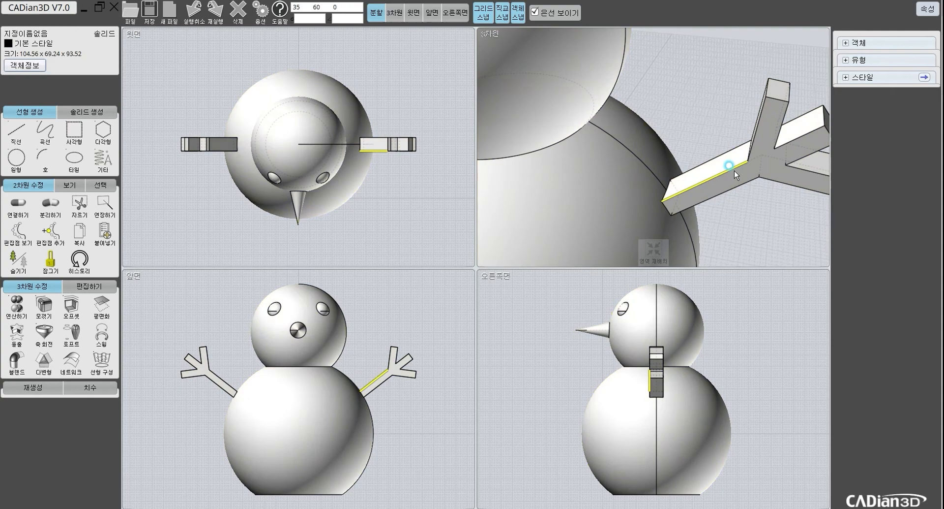
click(777, 110)
click(782, 110)
mouse_move(782, 110)
right_down()
mouse_move(719, 116)
mouse_move(795, 122)
right_up()
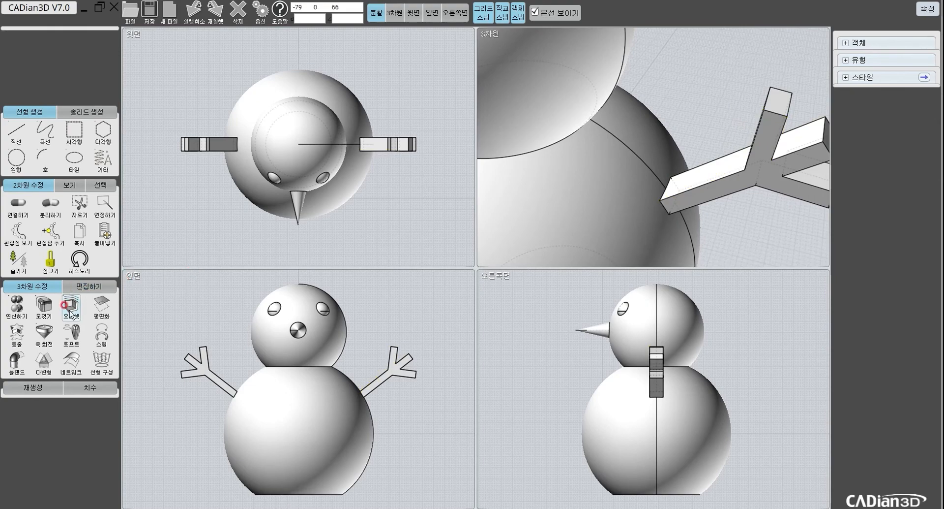
click(44, 305)
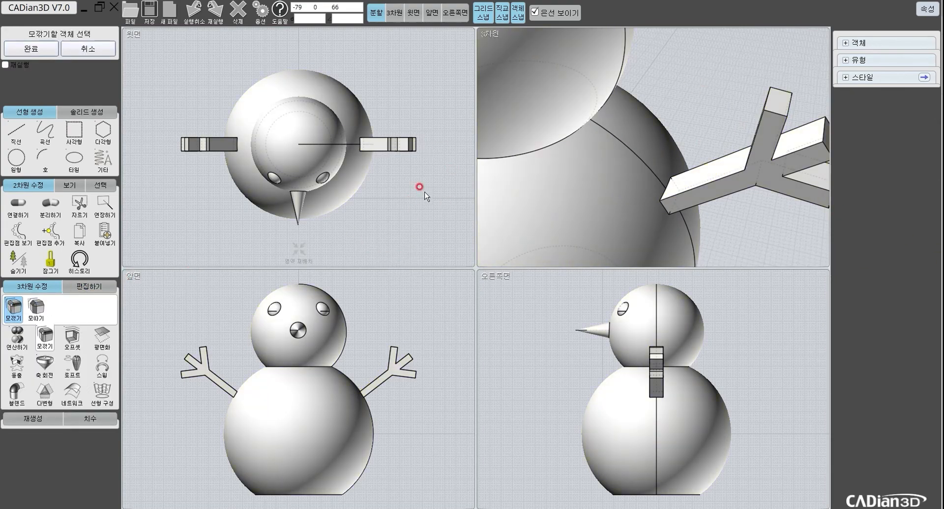
scroll(425, 193, down, 5)
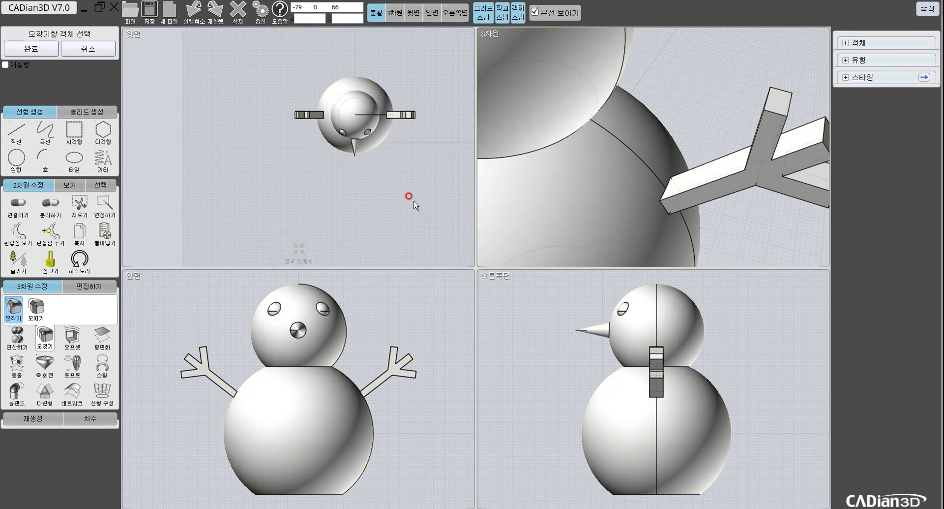
middle_drag(417, 172, 409, 197)
scroll(367, 173, up, 2)
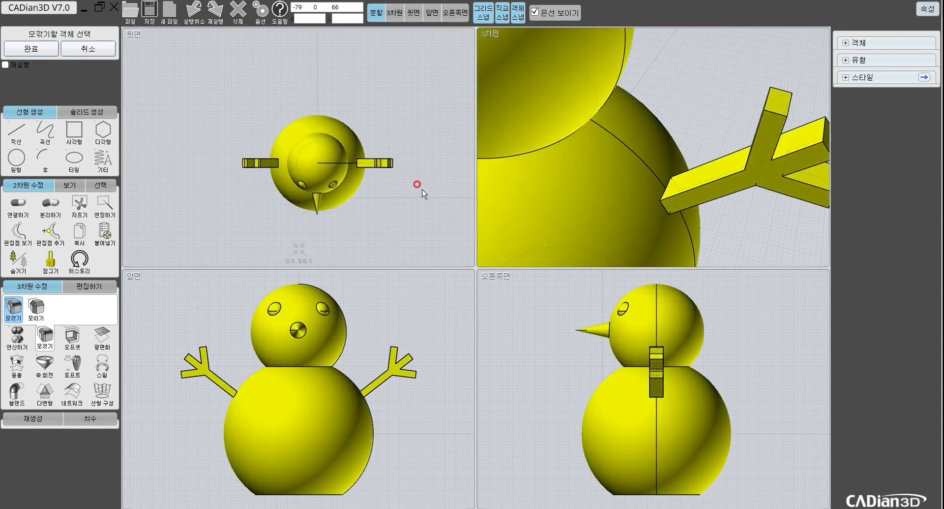
key(Escape)
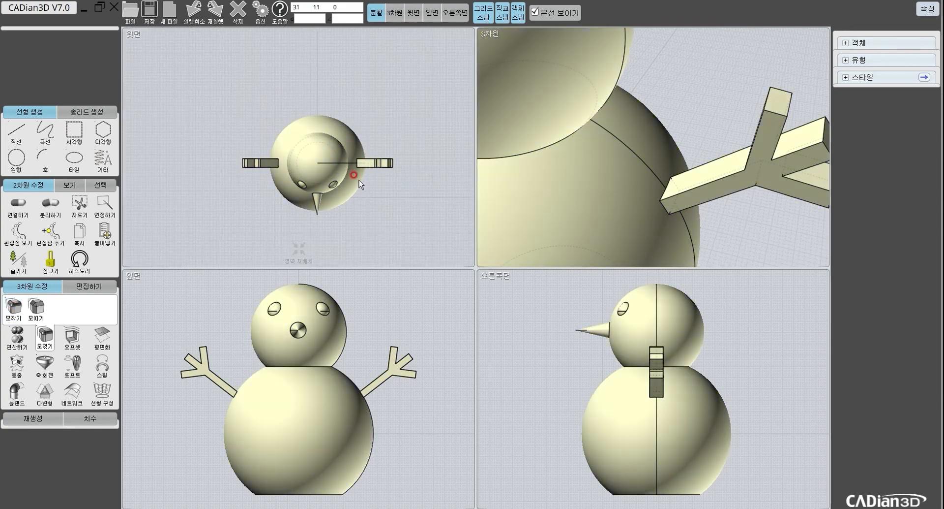
Step: Hide the merged snowman solid
click(322, 161)
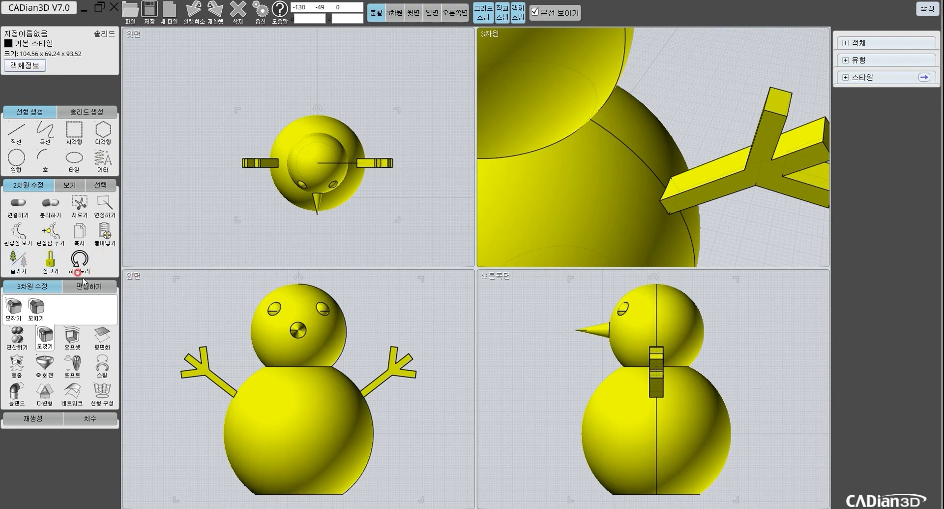
click(25, 267)
click(322, 187)
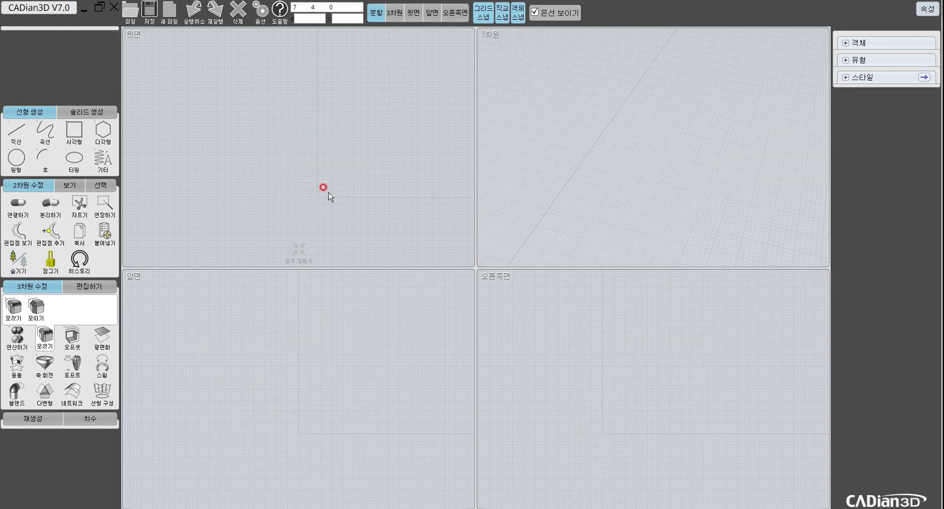
mouse_move(331, 189)
mouse_down()
mouse_move(291, 177)
mouse_move(294, 166)
mouse_move(336, 128)
mouse_move(360, 125)
mouse_move(355, 114)
mouse_up()
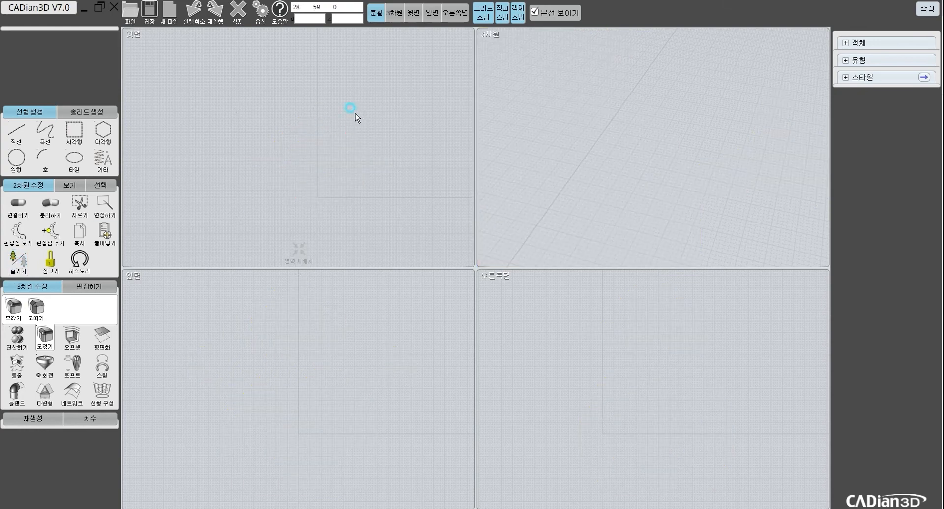
Step: Create a solid box from its centre in the top view, with width, depth and height of 10
click(107, 113)
click(45, 130)
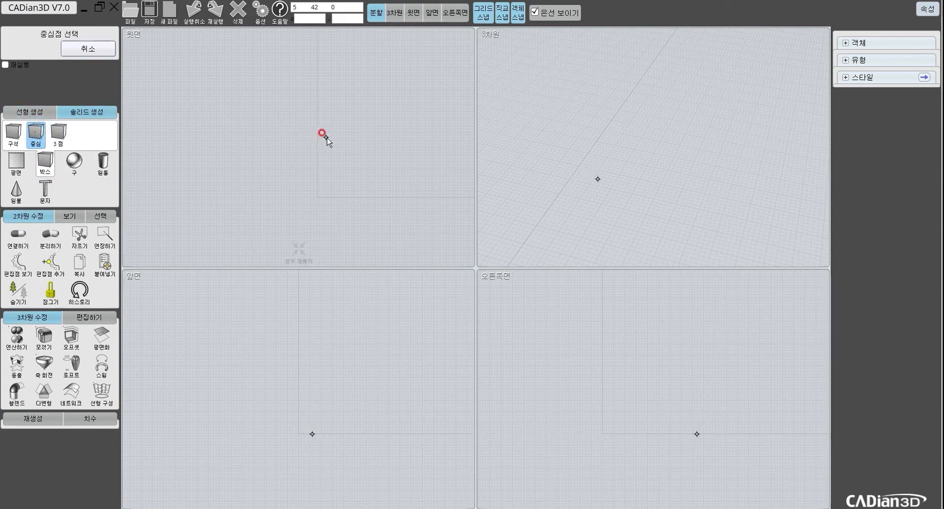
drag(302, 130, 359, 186)
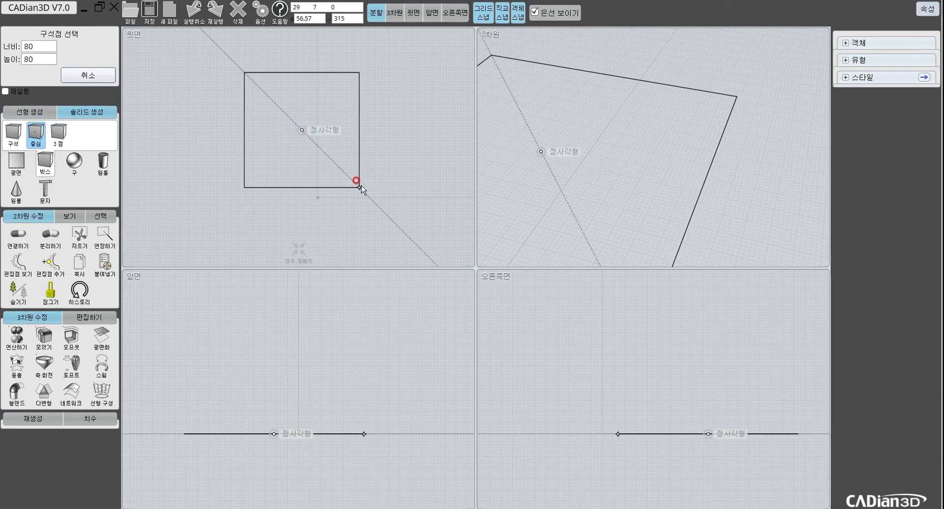
text(10)
key(Tab)
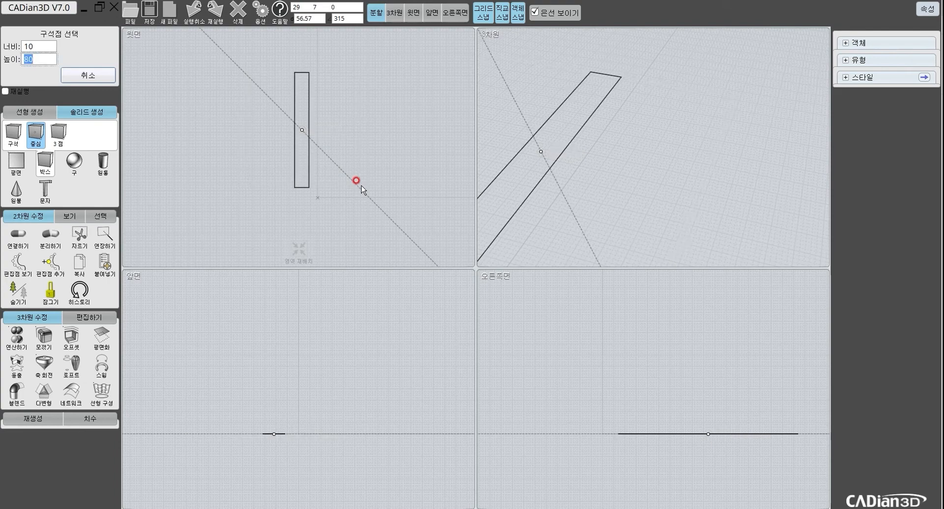
text(10)
key(Return)
text(1)
key(Return)
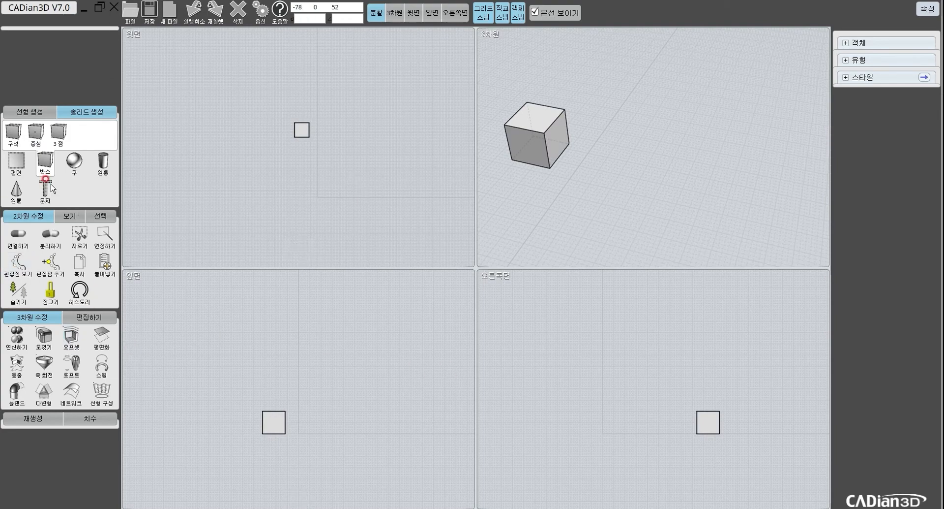
Step: Fillet all edges of the whole box with a circular radius of 1
click(307, 243)
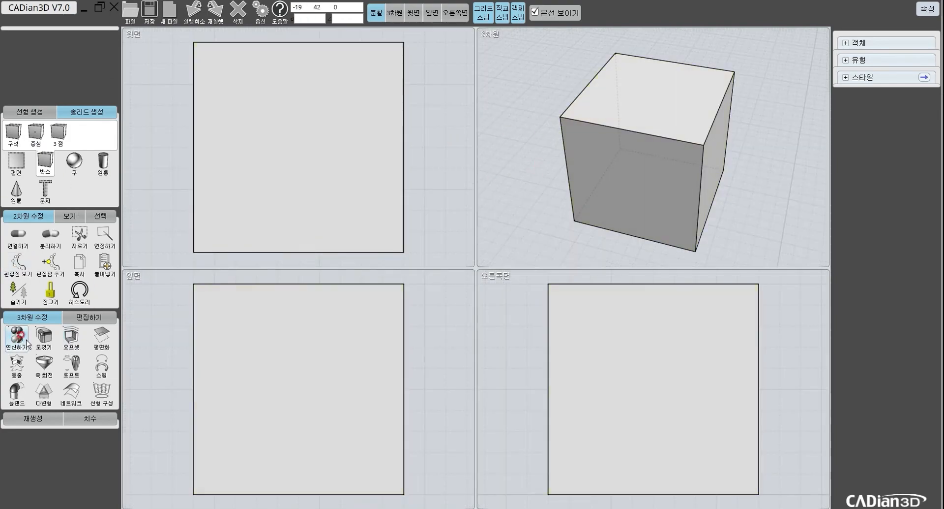
click(39, 335)
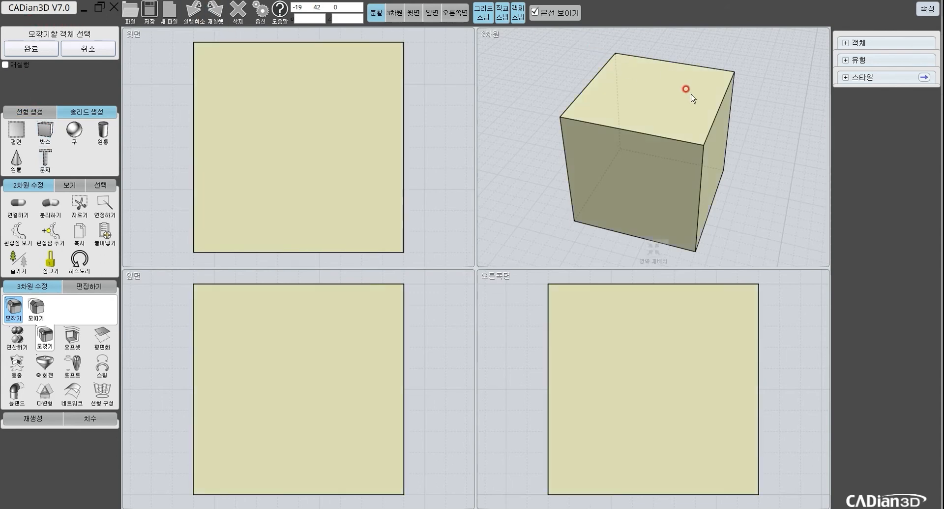
click(665, 110)
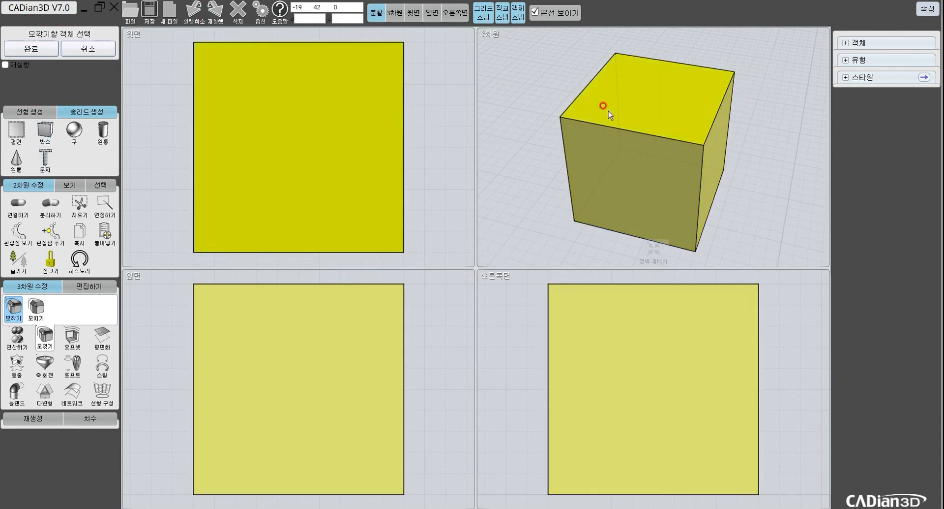
click(49, 49)
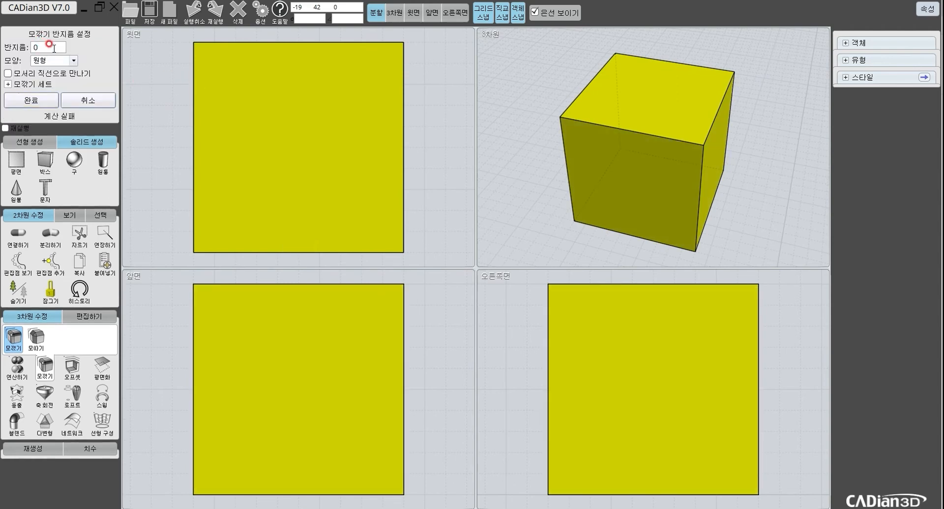
text(1)
click(45, 94)
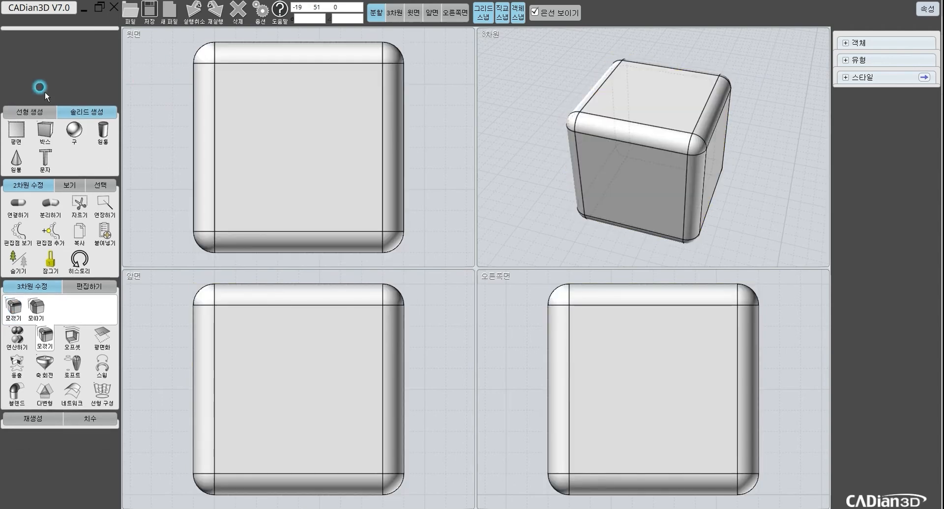
Step: Inspect the rounded box from several angles in the 3D view and undo its fillet
right_drag(555, 91, 695, 34)
click(657, 70)
click(715, 55)
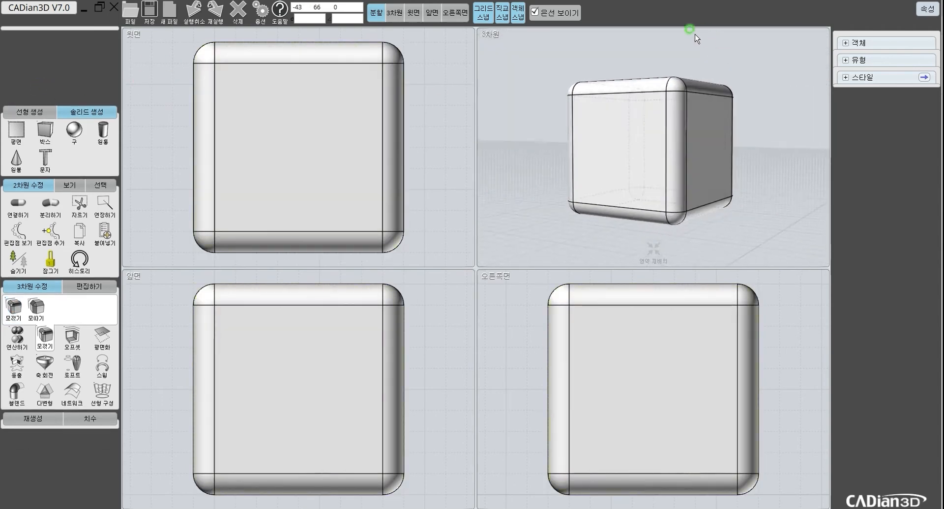
right_drag(650, 81, 741, 154)
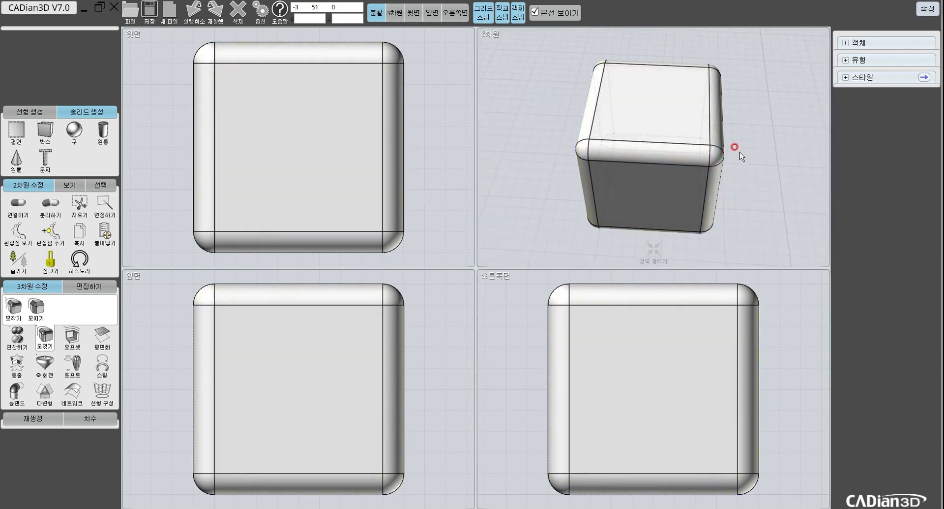
key(ctrl+z)
click(681, 93)
click(791, 226)
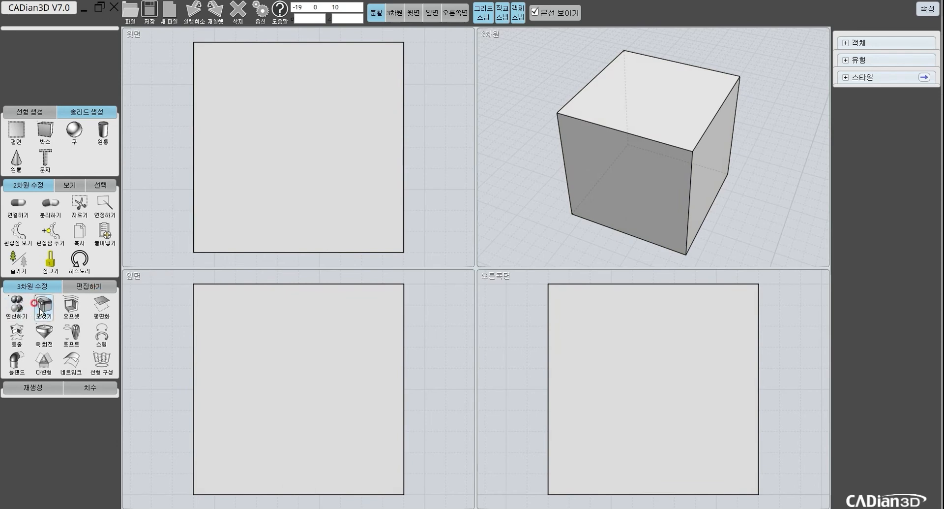
Step: Start another circular fillet of radius 1 on all edges of the whole box
click(44, 305)
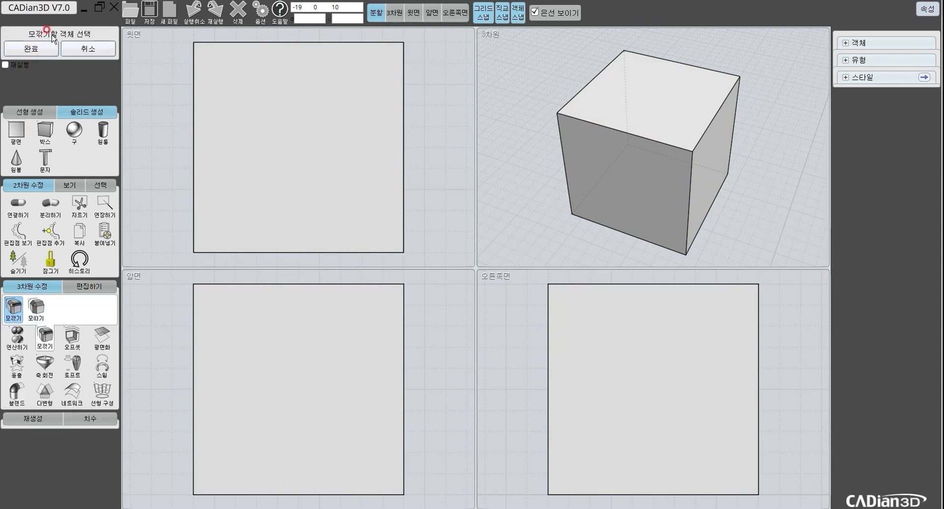
click(691, 106)
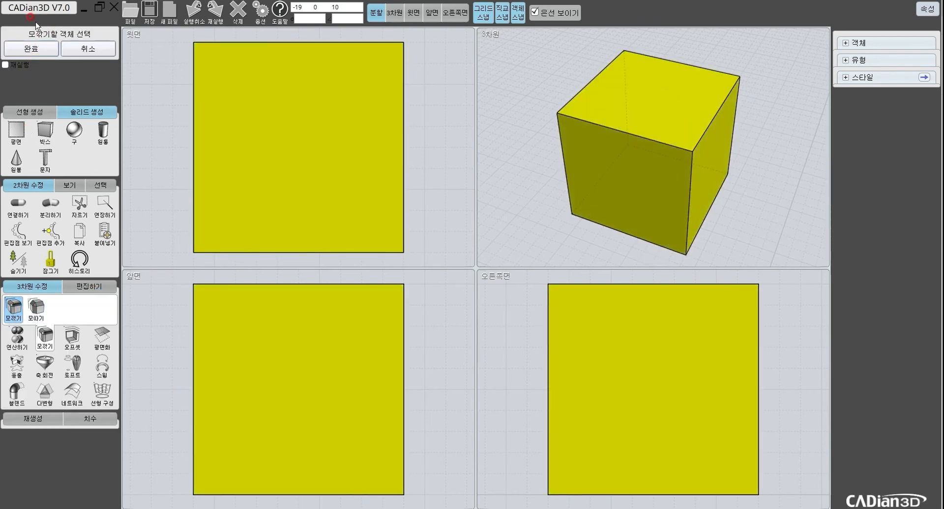
click(38, 49)
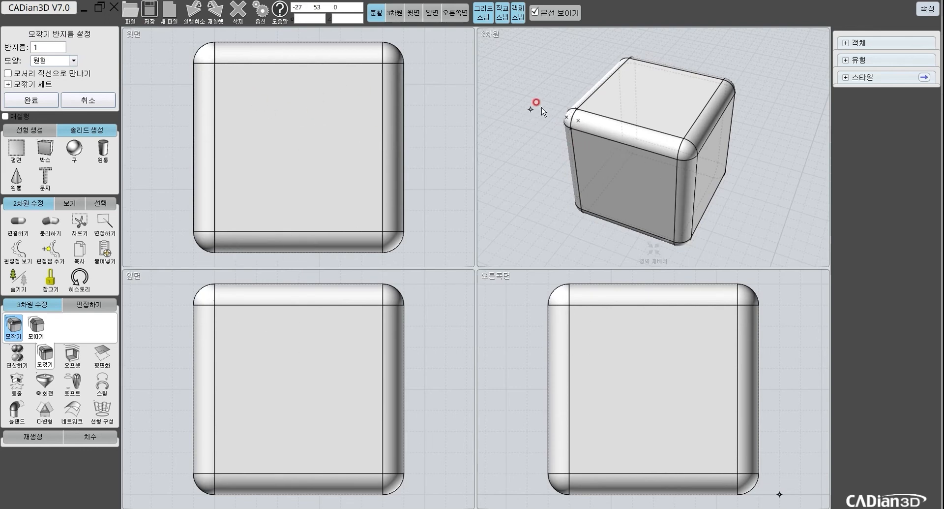
Step: Examine the box's rounded edges from several angles in 3D and one corner close up in the enlarged top view
scroll(688, 165, up, 2)
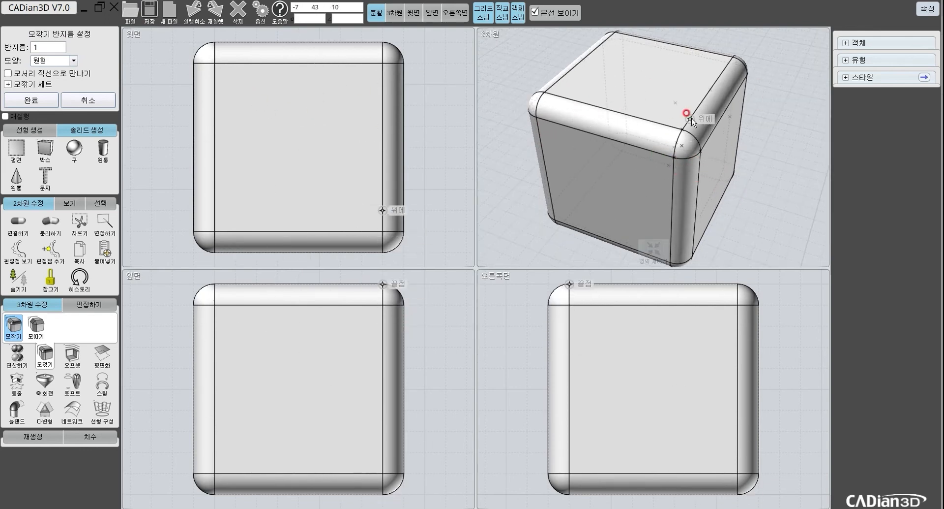
right_drag(718, 130, 680, 123)
right_drag(690, 161, 774, 172)
right_drag(689, 146, 708, 175)
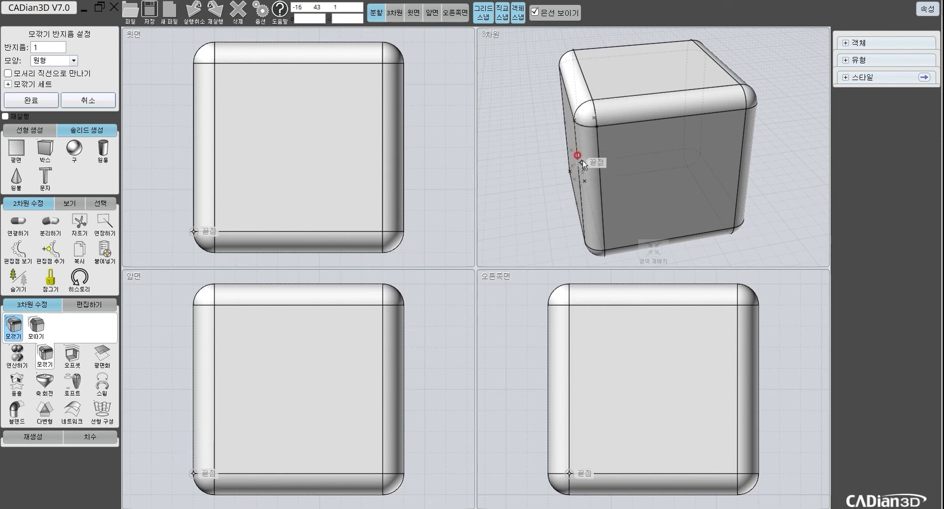
right_drag(759, 117, 628, 93)
right_drag(541, 162, 621, 174)
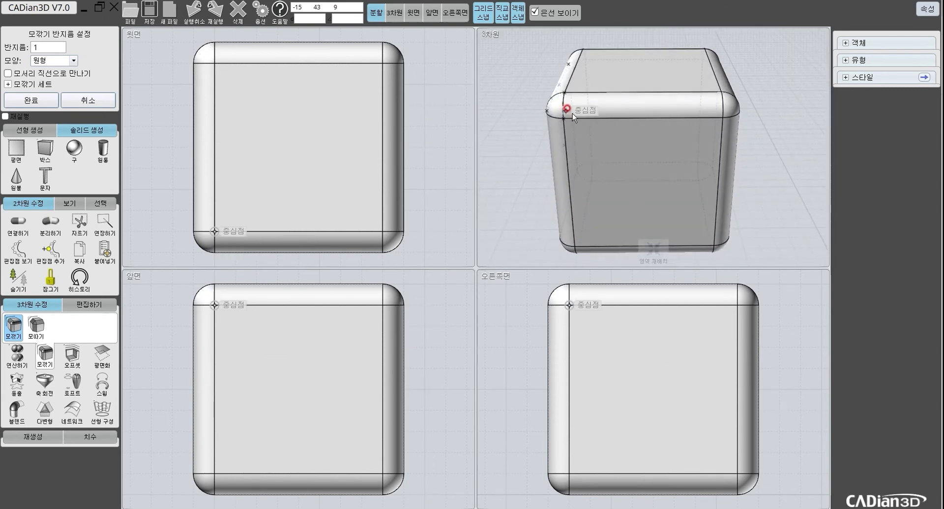
right_drag(573, 113, 621, 148)
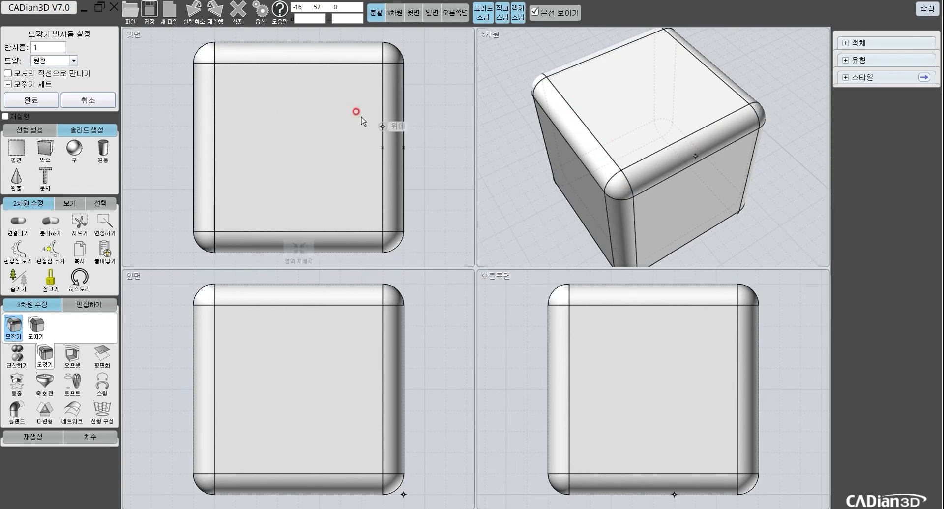
click(49, 45)
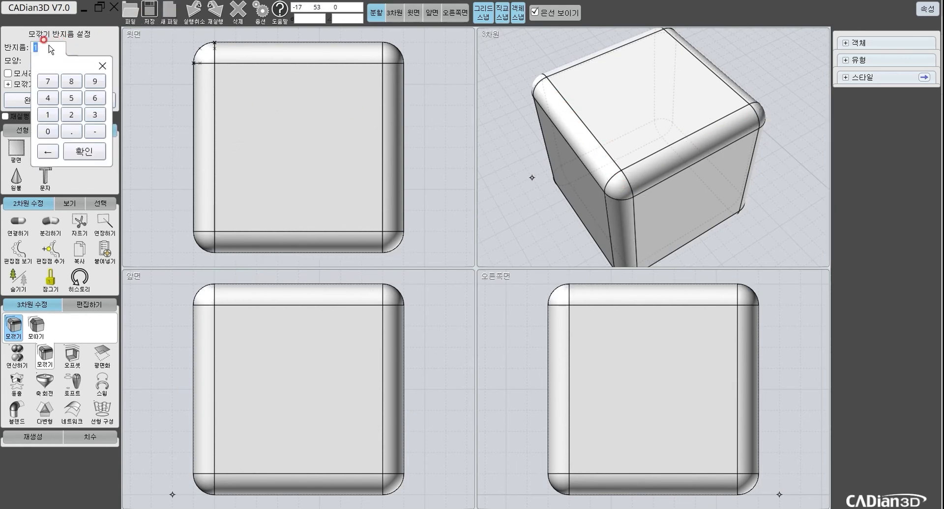
click(632, 226)
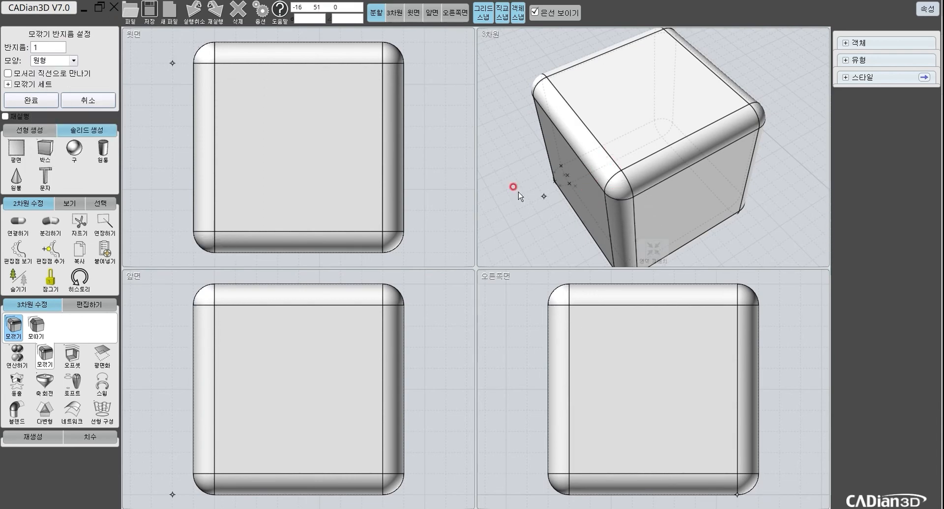
scroll(401, 246, up, 5)
scroll(418, 186, up, 1)
click(413, 13)
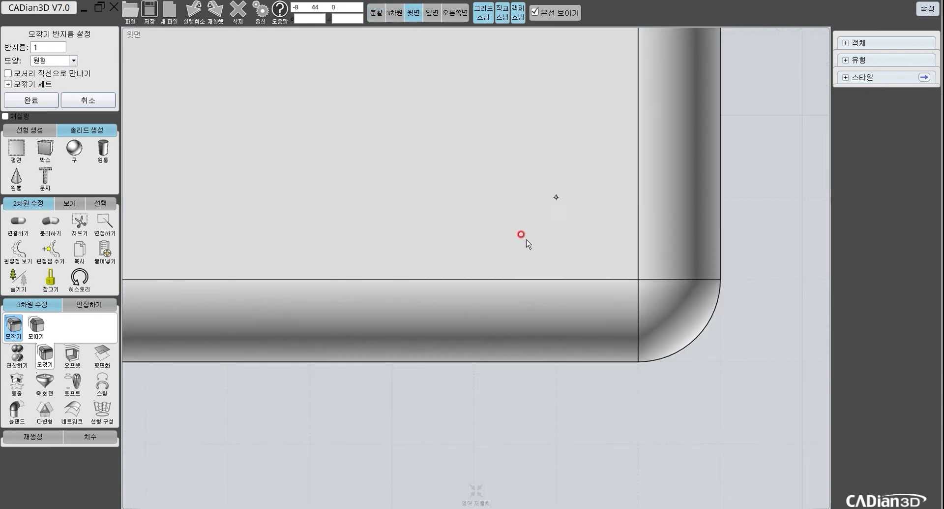
scroll(652, 294, down, 2)
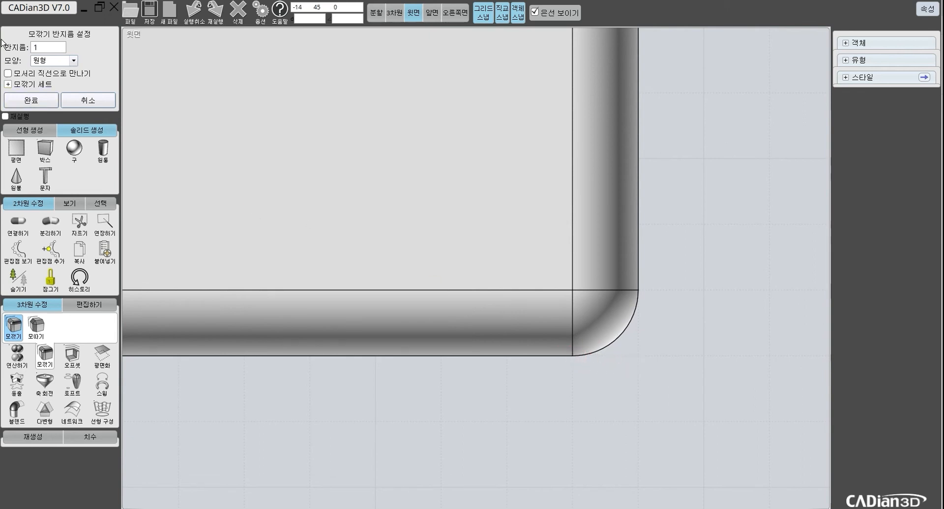
Step: Set the box's fillet radius to 2 and check the whole outline in the top view
click(46, 46)
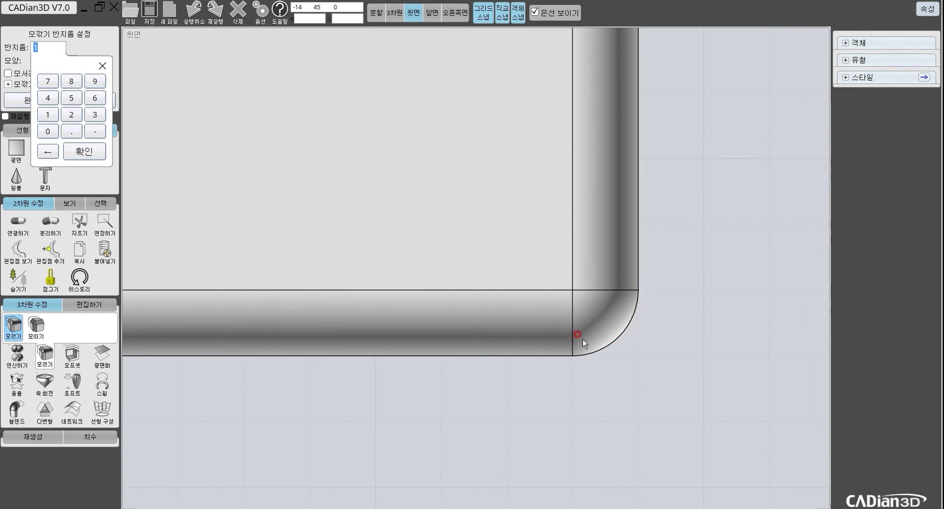
click(71, 115)
click(81, 149)
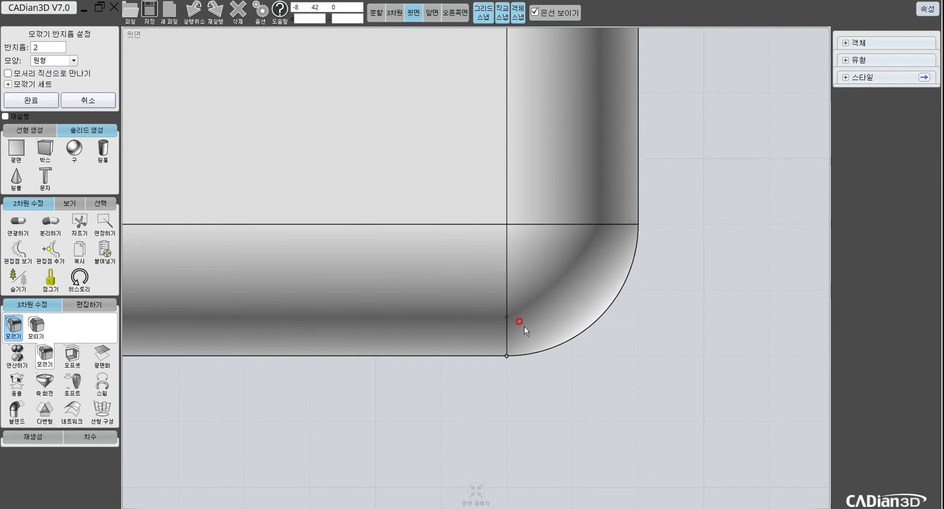
scroll(593, 315, down, 3)
middle_drag(590, 318, 634, 323)
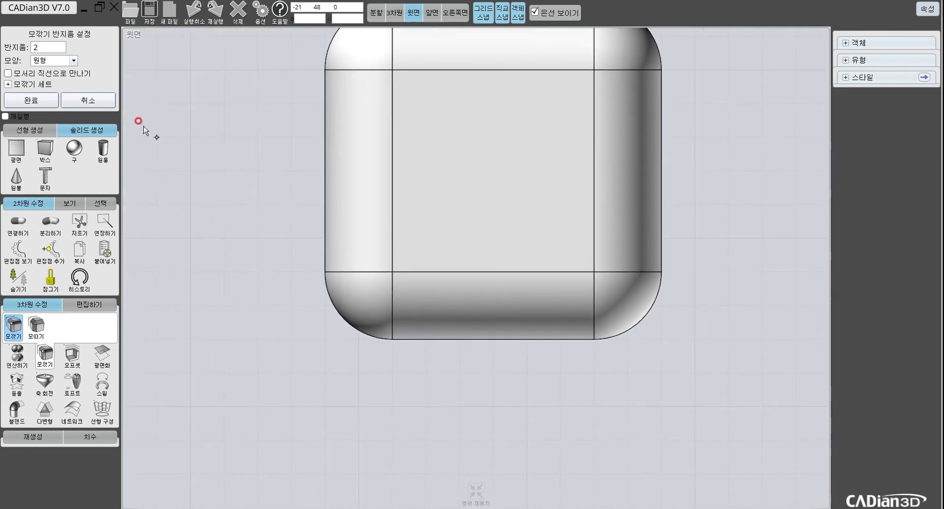
Step: Set the box's fillet radius to 4 and look at the rounded shape from above
click(58, 52)
middle_drag(477, 289, 456, 343)
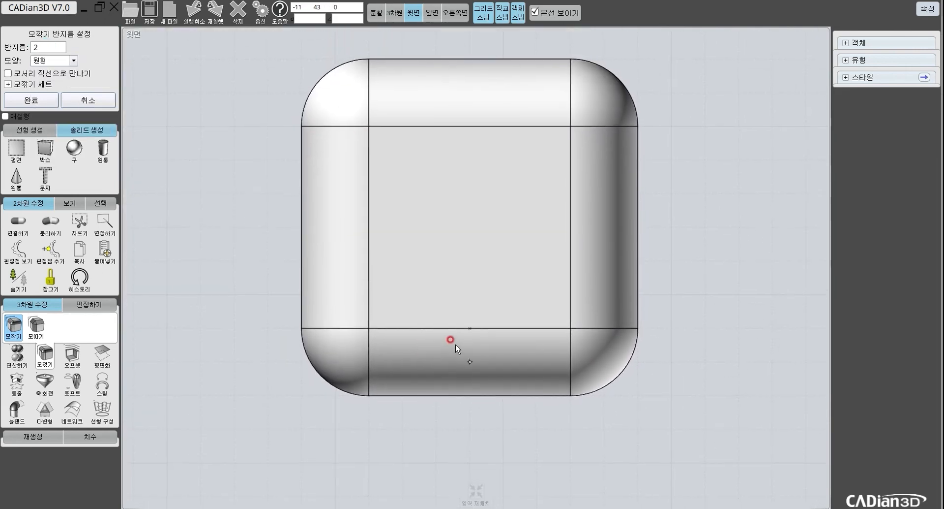
click(40, 48)
click(47, 98)
click(96, 157)
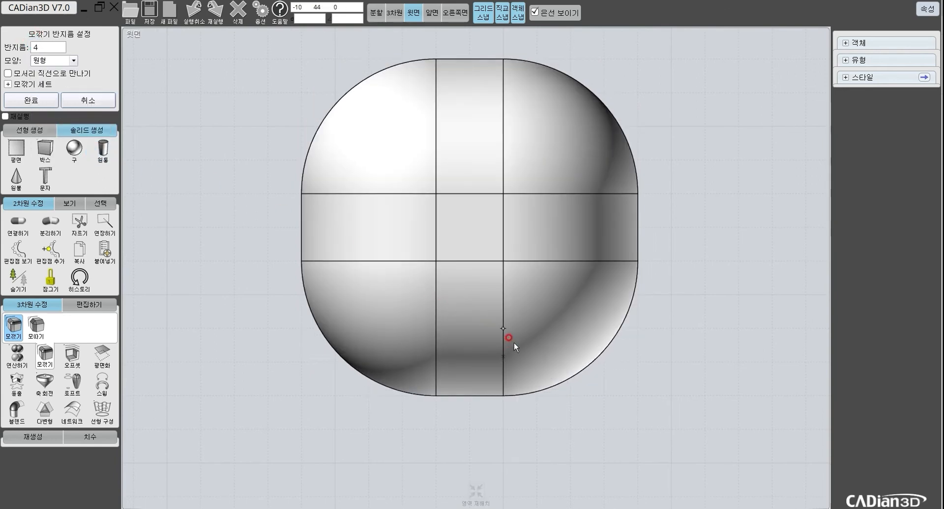
scroll(593, 380, up, 1)
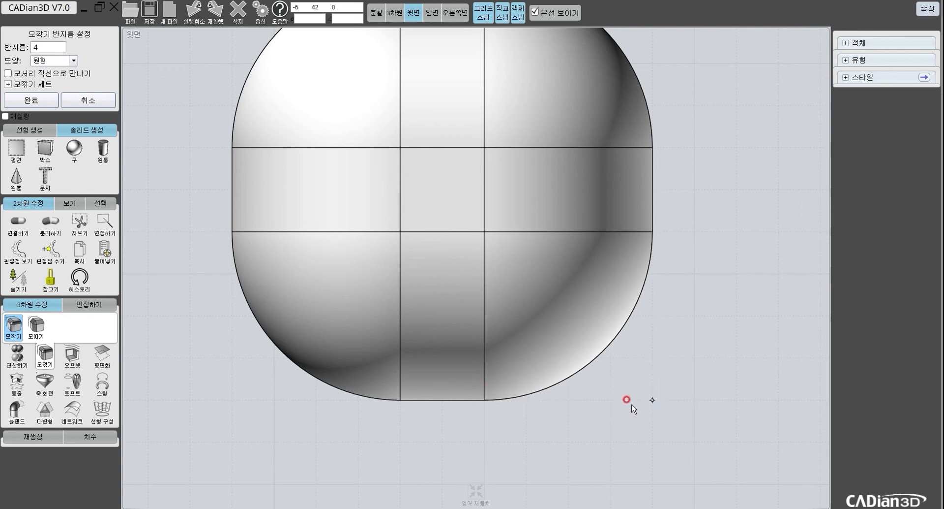
Step: Try a fillet radius of 5, half the box's width, and check the box in the 3D and top views
click(44, 46)
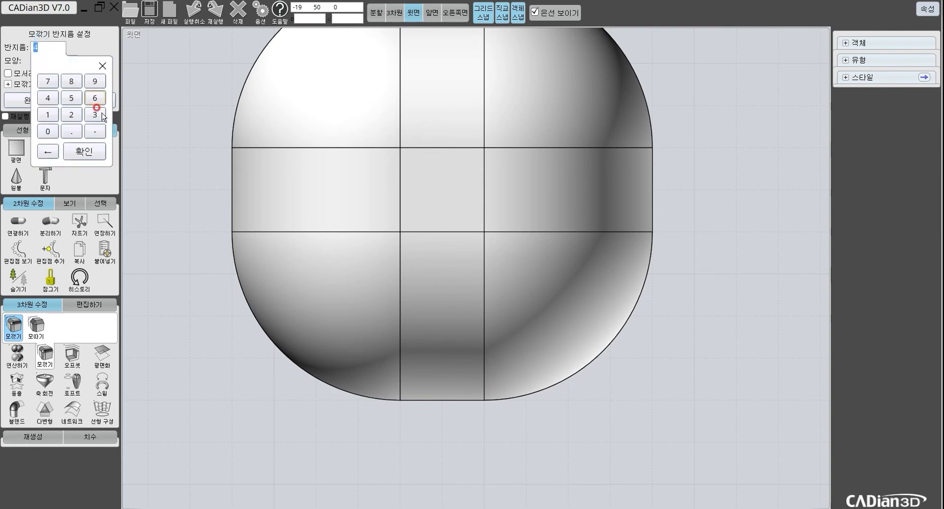
click(81, 101)
click(88, 151)
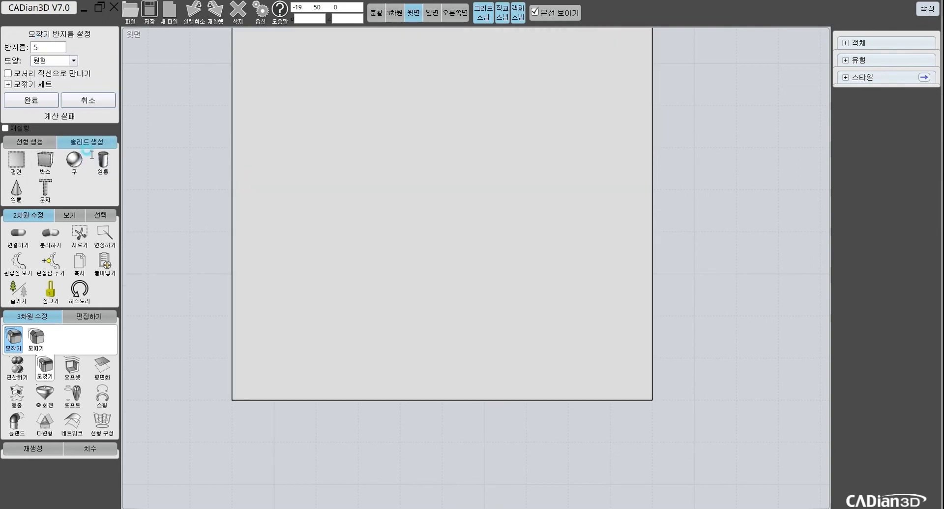
click(376, 12)
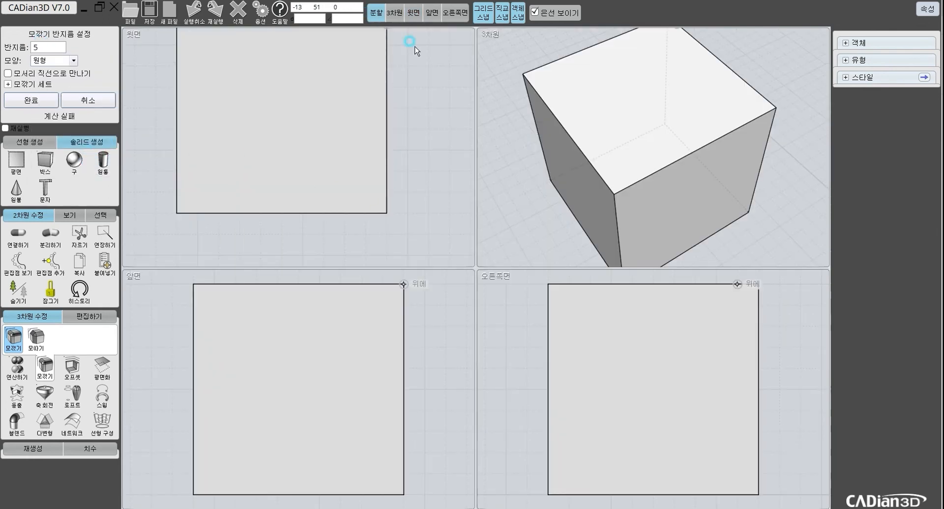
drag(686, 160, 662, 85)
right_drag(659, 79, 703, 163)
scroll(704, 164, up, 5)
right_drag(705, 128, 688, 162)
right_drag(319, 219, 344, 189)
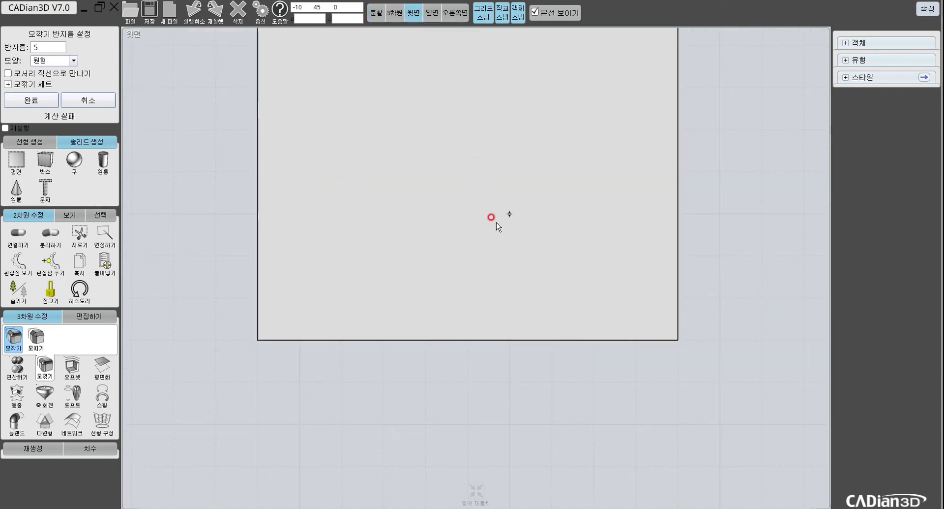
scroll(497, 222, down, 1)
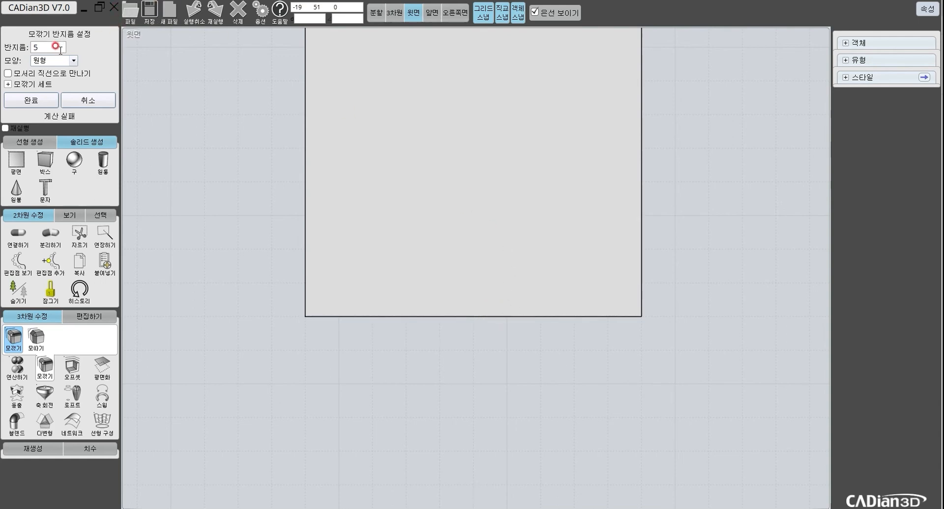
Step: Set the box's fillet radius to 4.9 and examine the narrow flat strips between the rounded edges
click(51, 99)
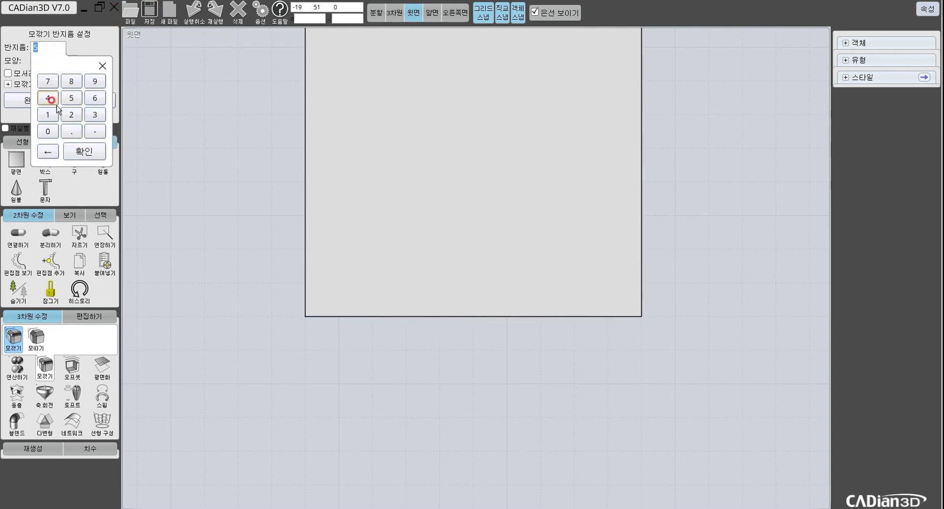
click(74, 131)
click(95, 82)
click(84, 150)
click(365, 255)
scroll(494, 318, up, 3)
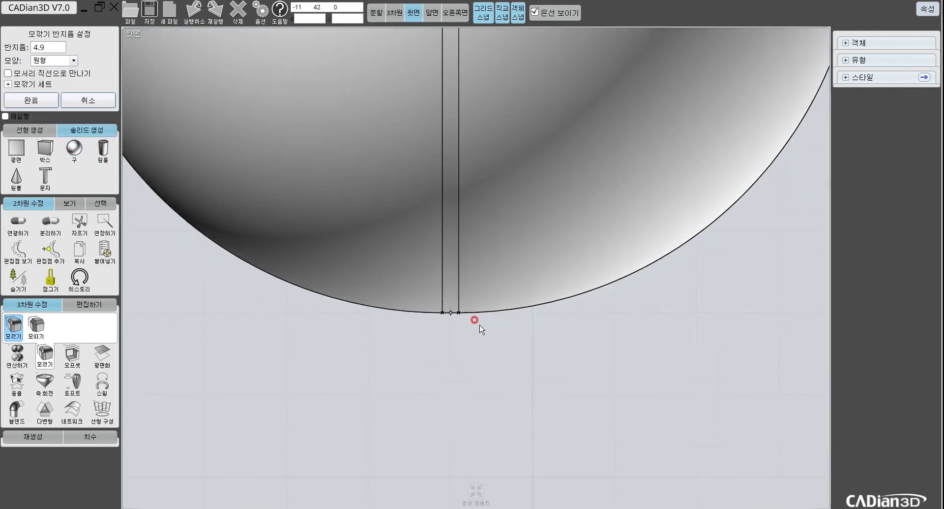
scroll(438, 317, down, 5)
scroll(467, 280, up, 2)
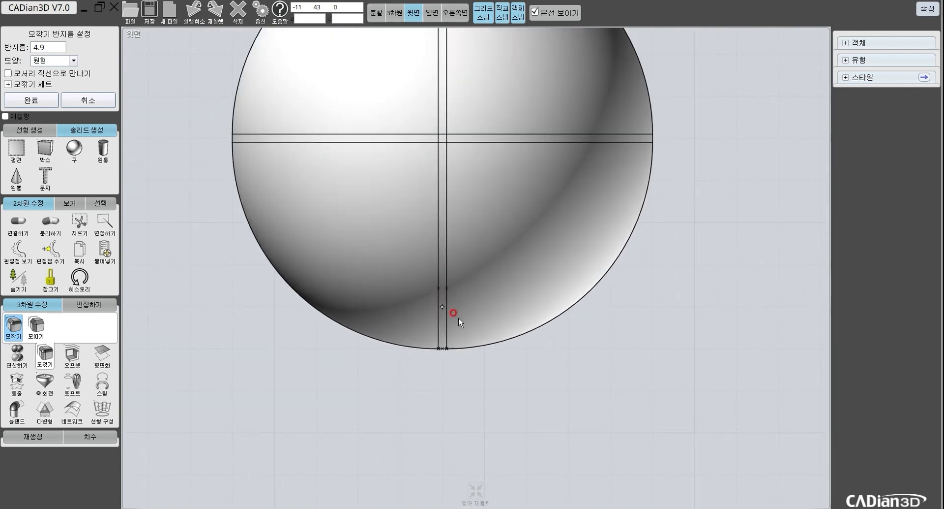
Step: Try the fillet radius of 5 once more on the box and cancel the fillet
click(49, 48)
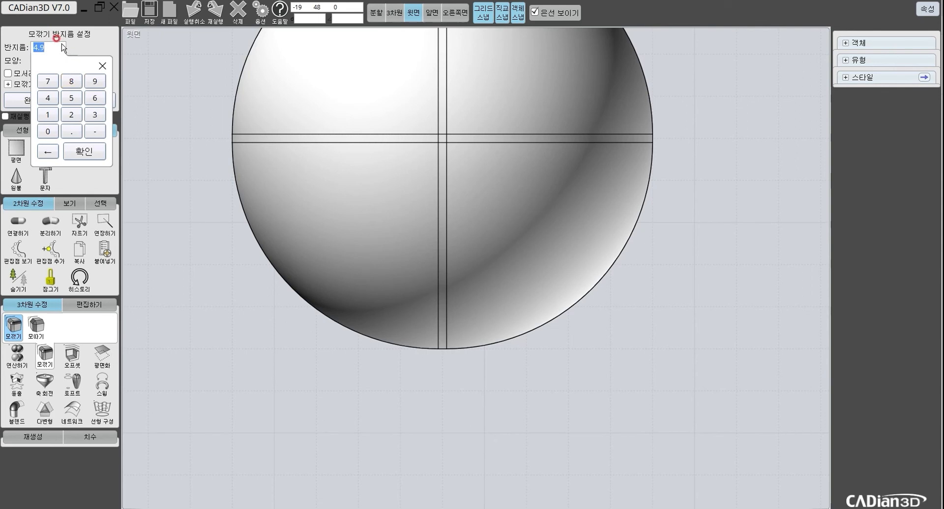
click(72, 81)
click(71, 97)
click(84, 151)
scroll(532, 275, down, 3)
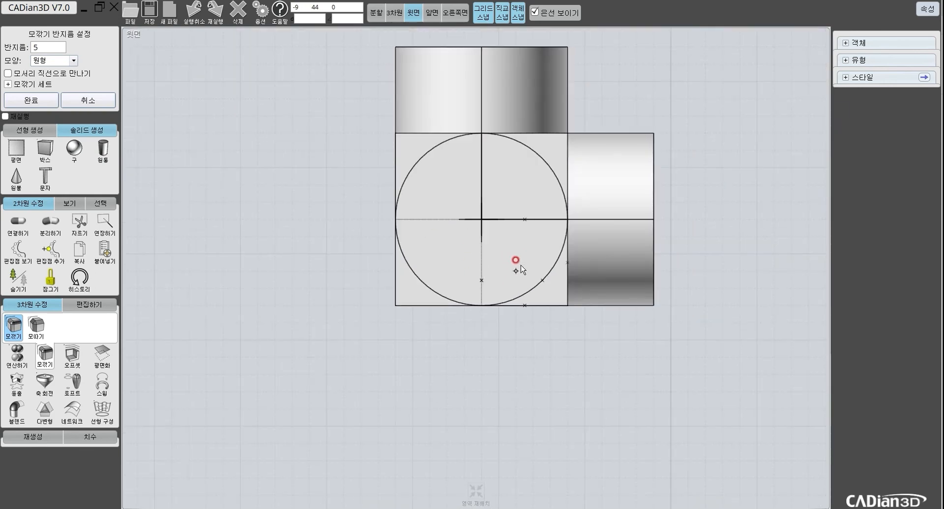
key(Escape)
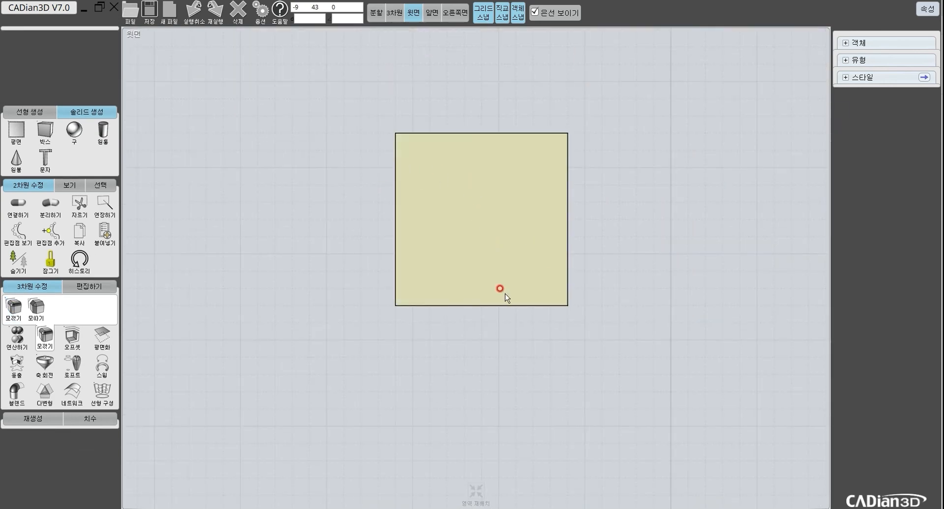
Step: Repeat the Fillet command on the whole box with a radius of 4.9 and inspect the rounded shape from above
right_click(428, 171)
click(502, 218)
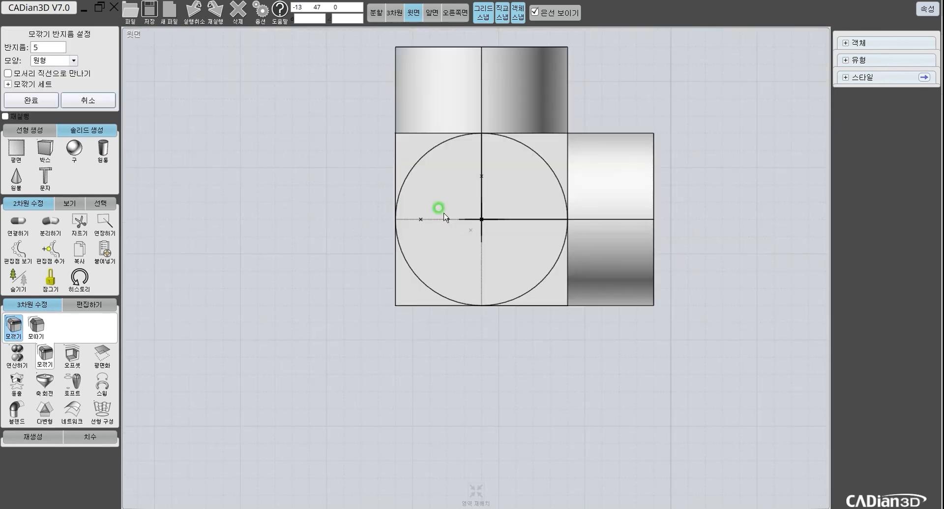
click(42, 45)
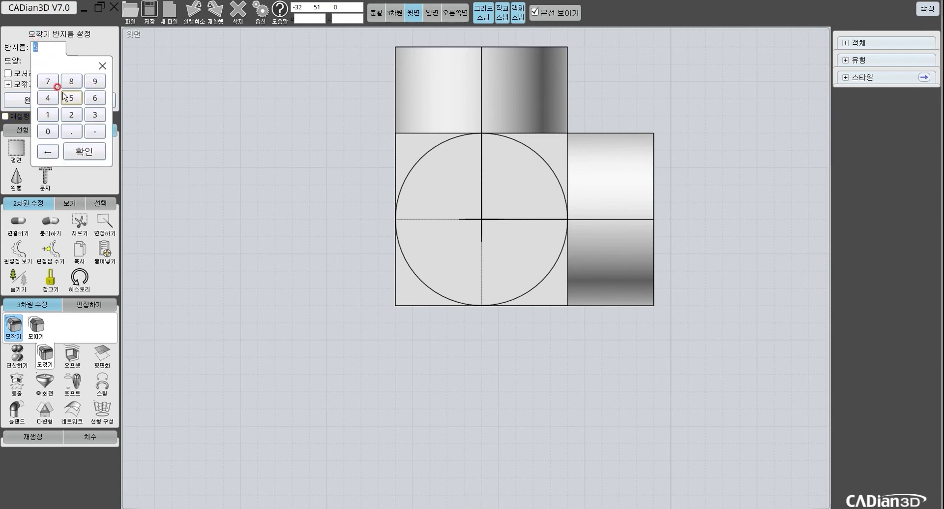
click(47, 98)
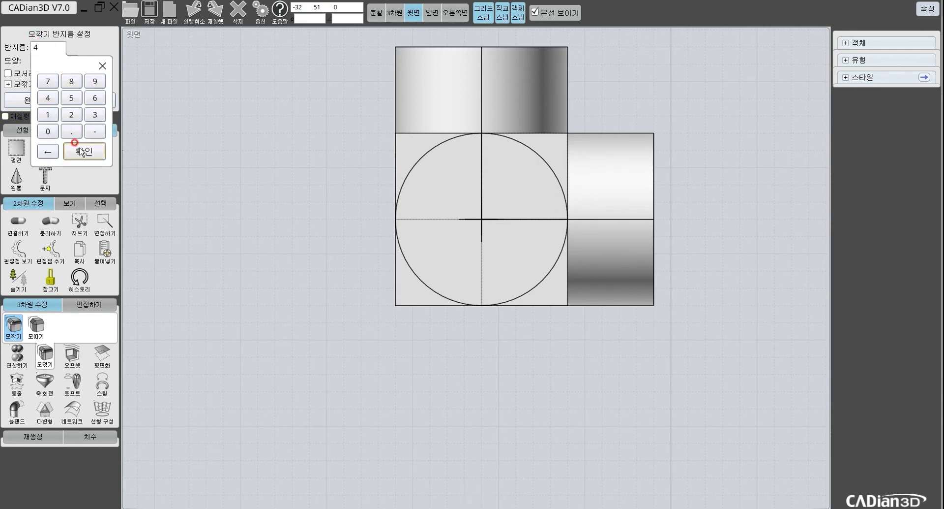
click(95, 81)
click(84, 151)
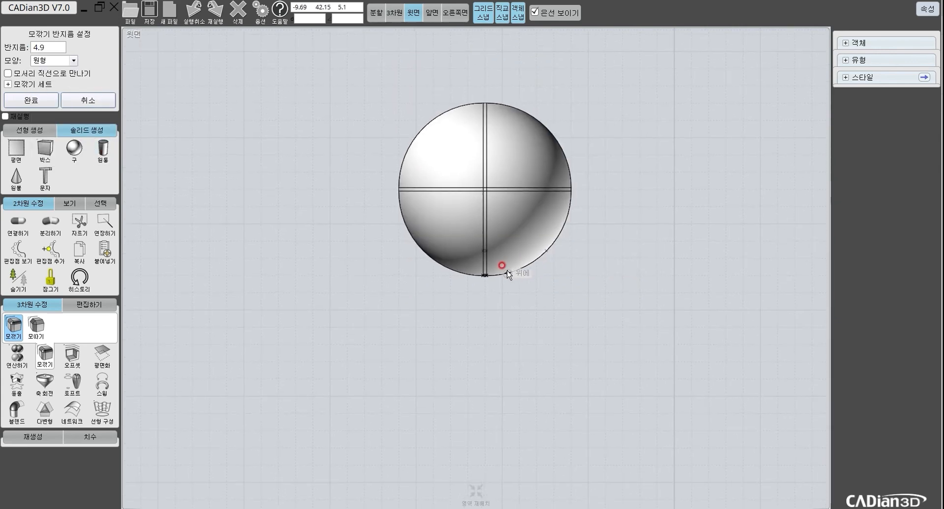
scroll(498, 271, up, 6)
scroll(433, 281, down, 4)
middle_drag(467, 188, 476, 250)
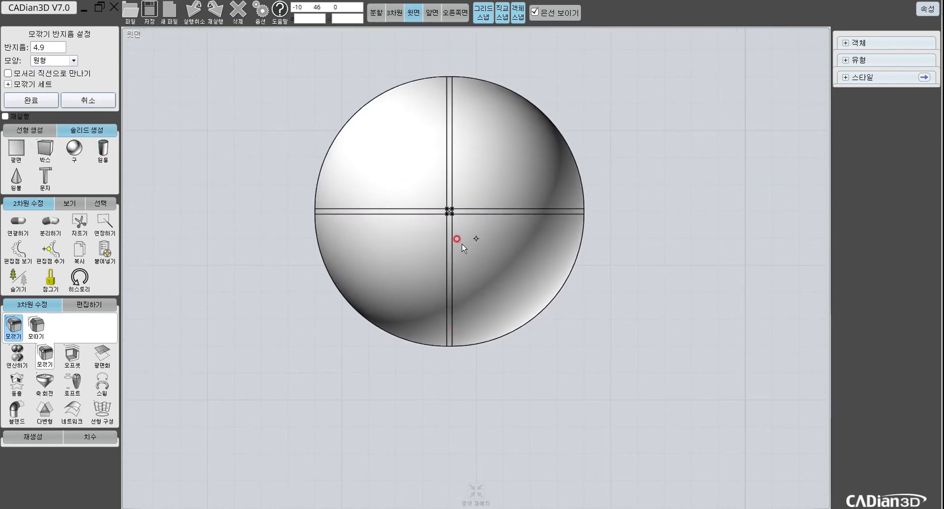
Step: Reduce the radius of the box's current fillet to 2
click(49, 47)
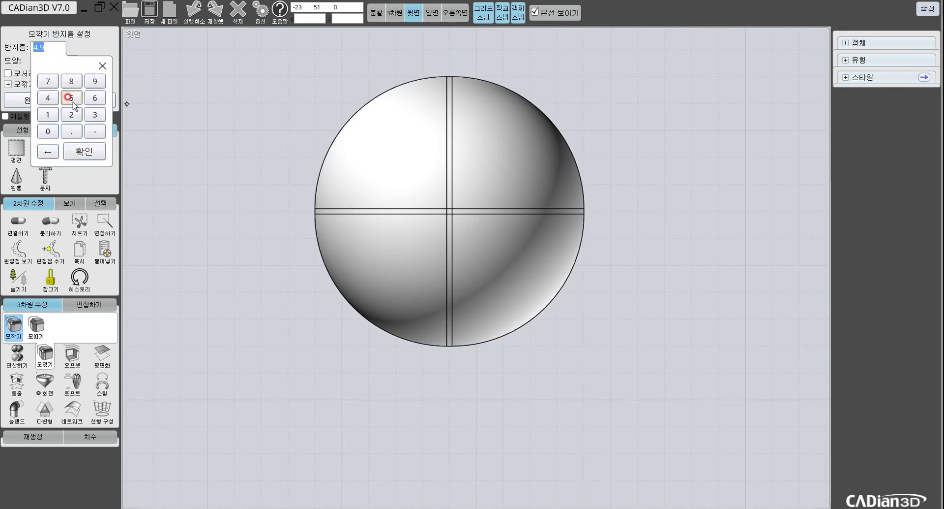
click(71, 114)
click(84, 151)
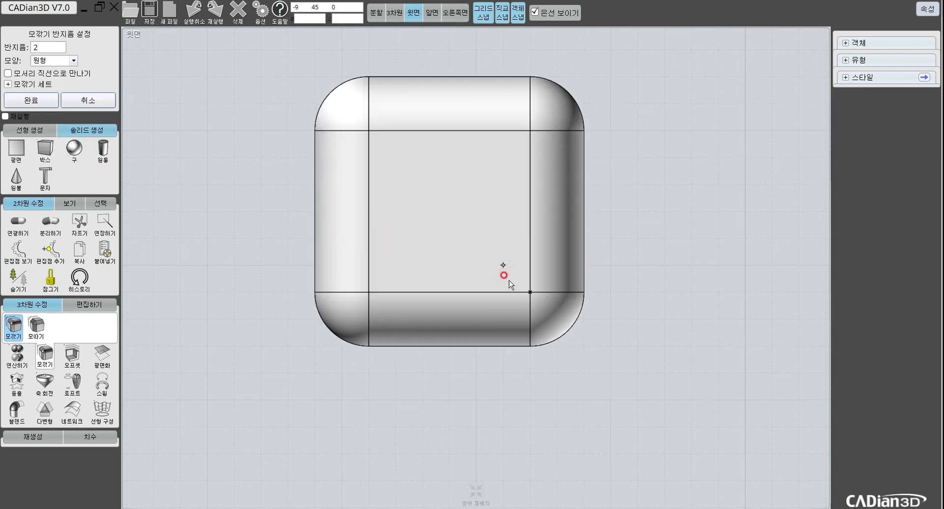
Step: Accept the box's fillet, inspect the rounded box in the four-view layout, and undo the fillet
click(18, 100)
click(376, 13)
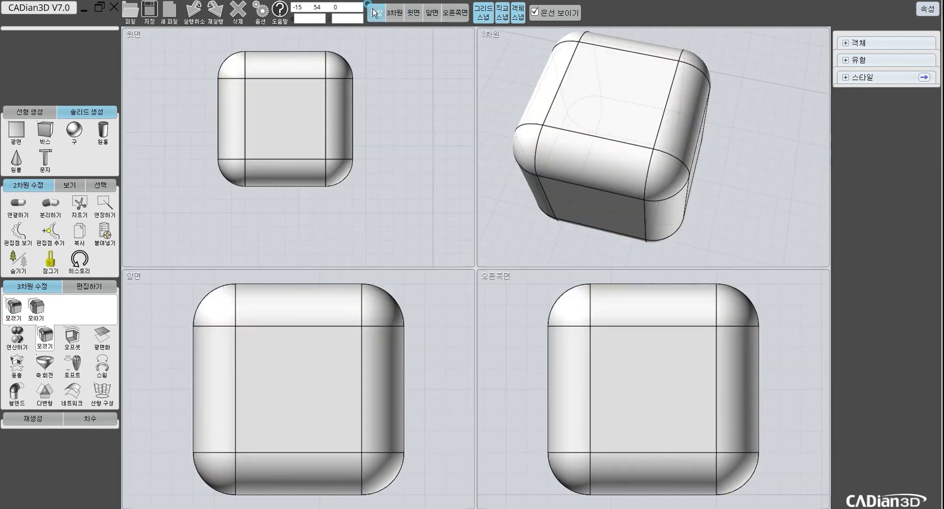
right_drag(668, 187, 648, 128)
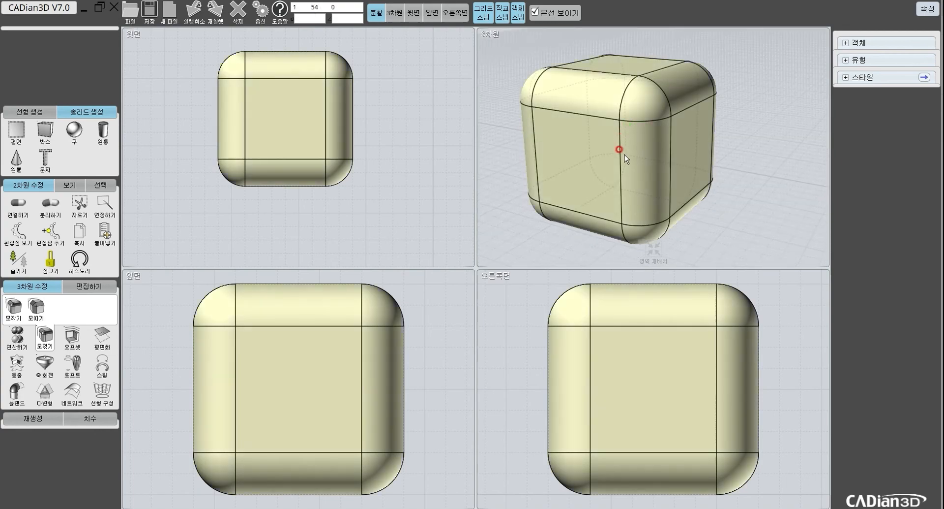
key(ctrl+z)
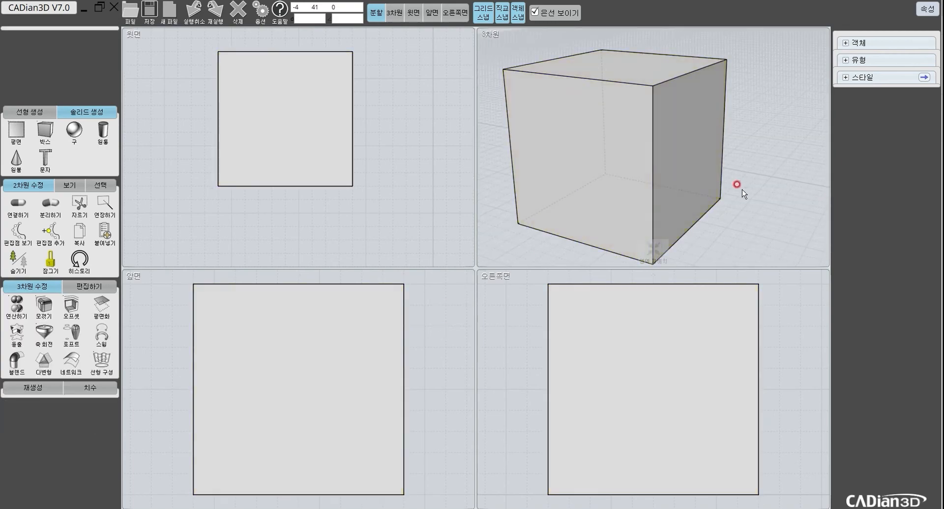
click(44, 305)
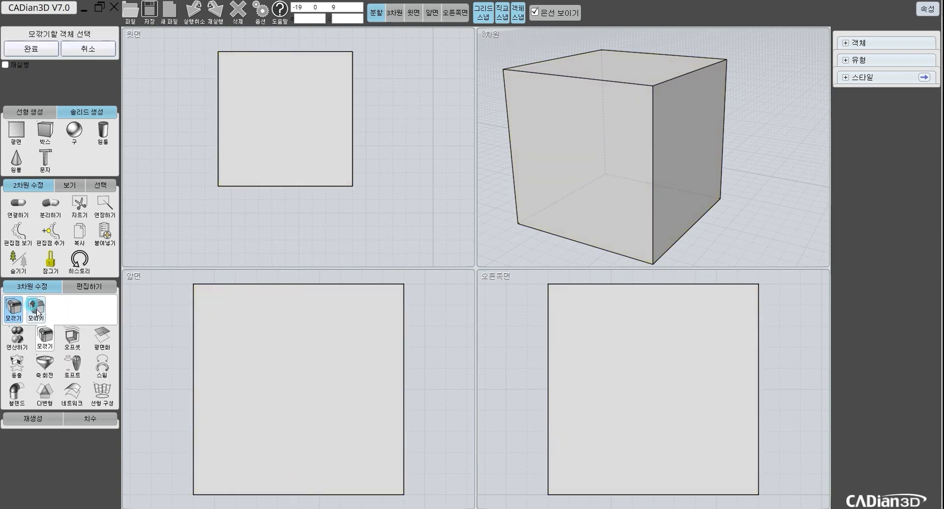
click(605, 105)
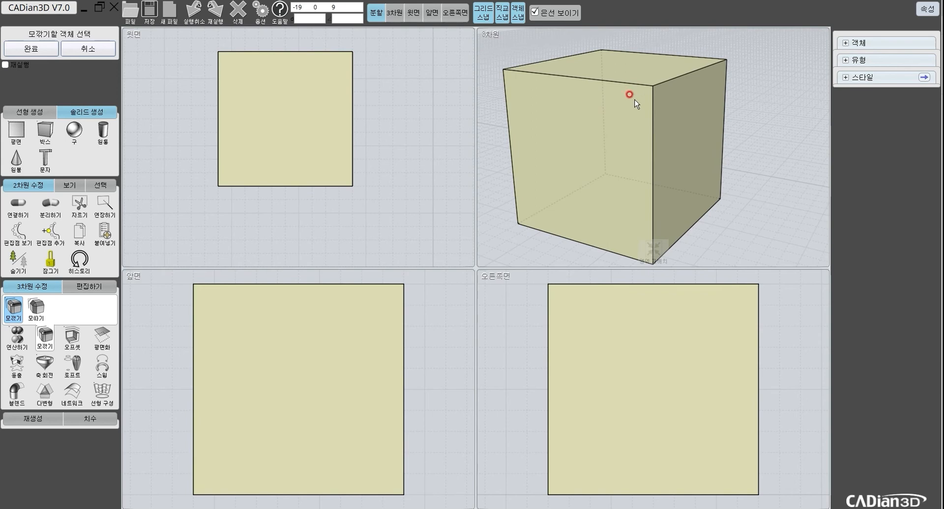
right_click(654, 250)
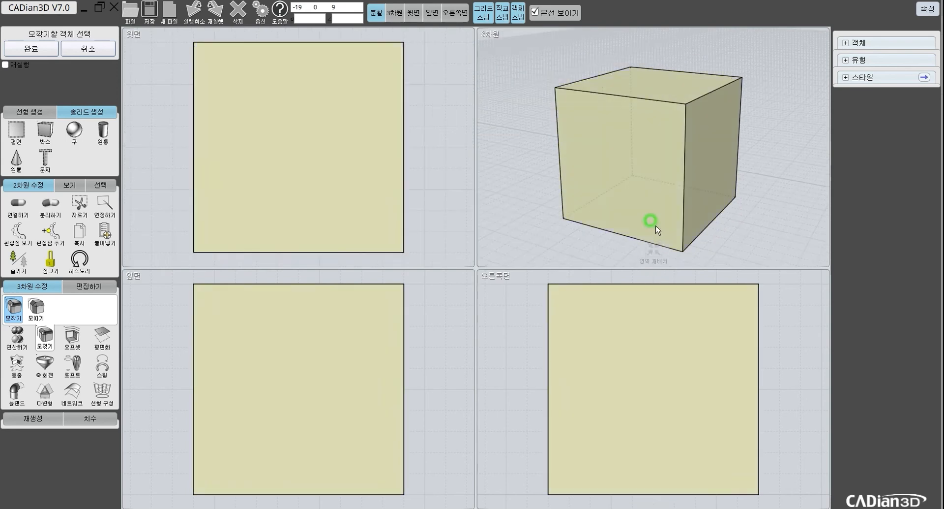
key(Escape)
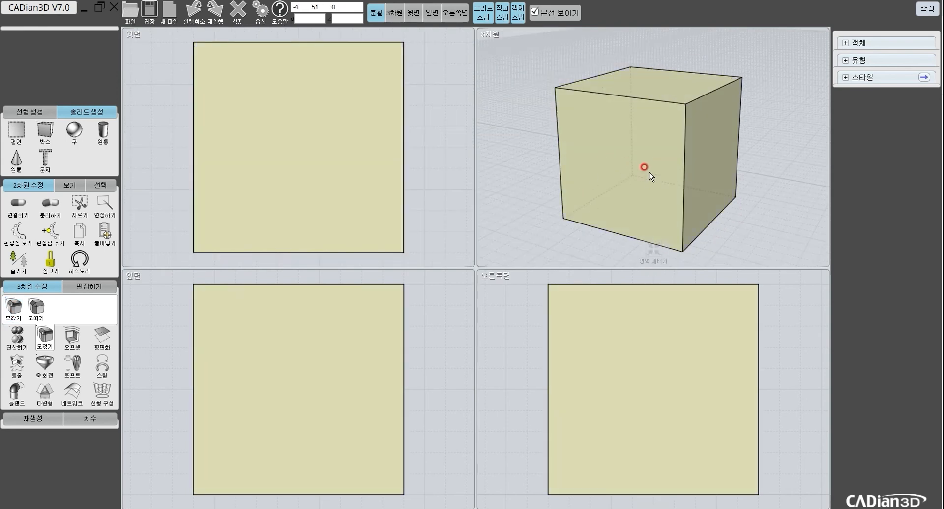
Step: Fillet the three box edges that meet at the upper front corner with a radius of 2 and inspect the rounded corner
click(659, 161)
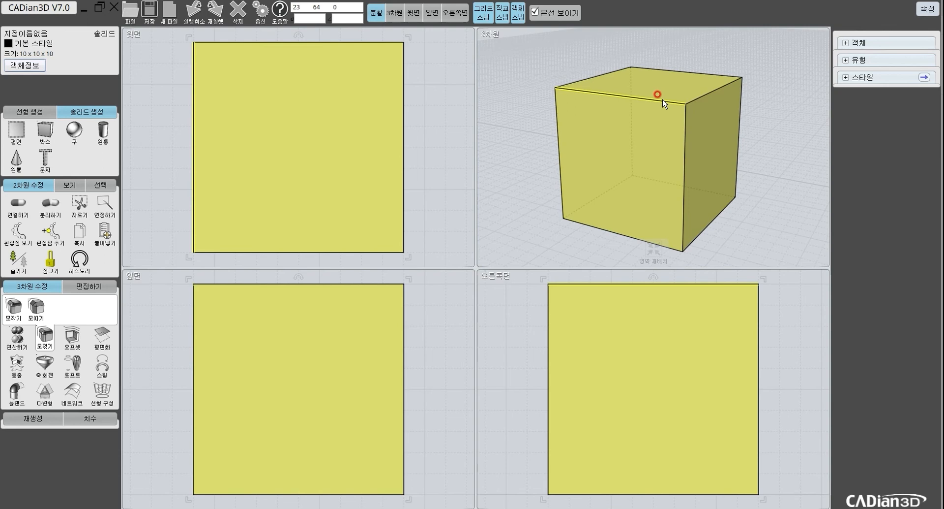
click(663, 100)
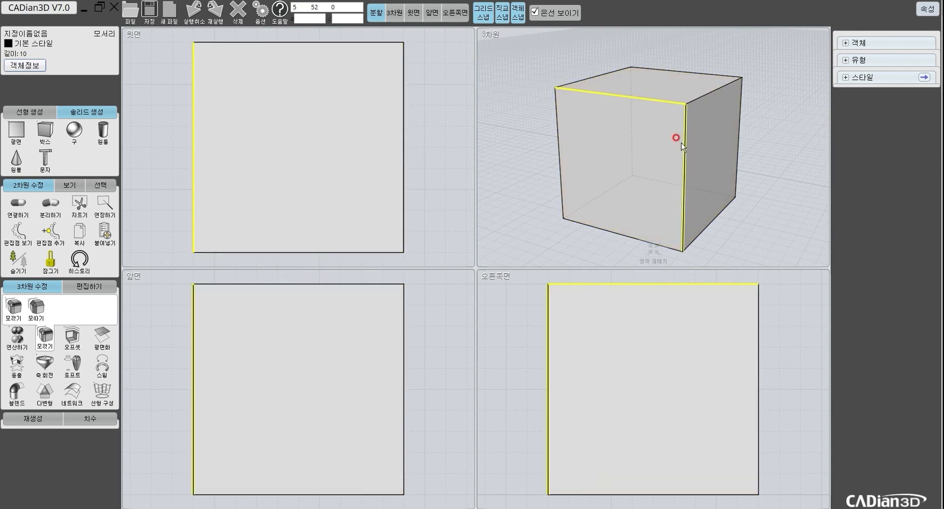
shift+click(683, 143)
shift+click(703, 93)
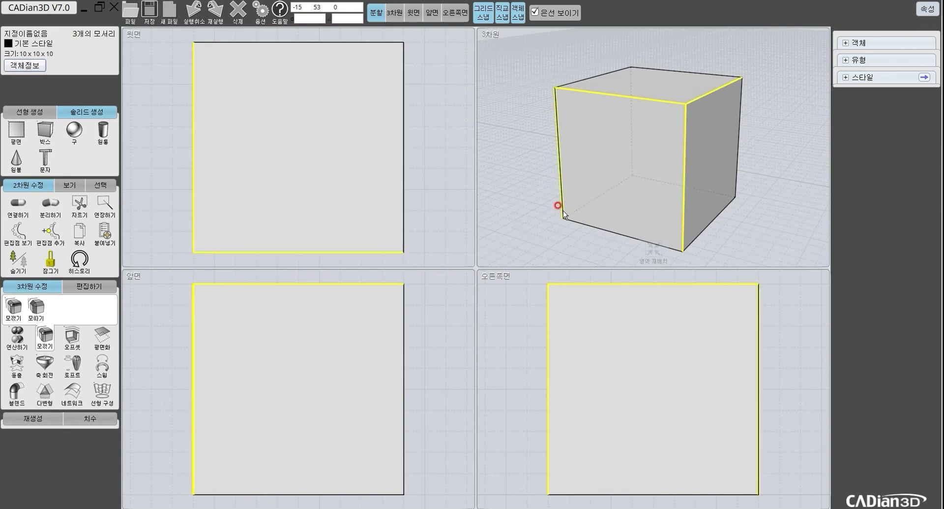
click(13, 307)
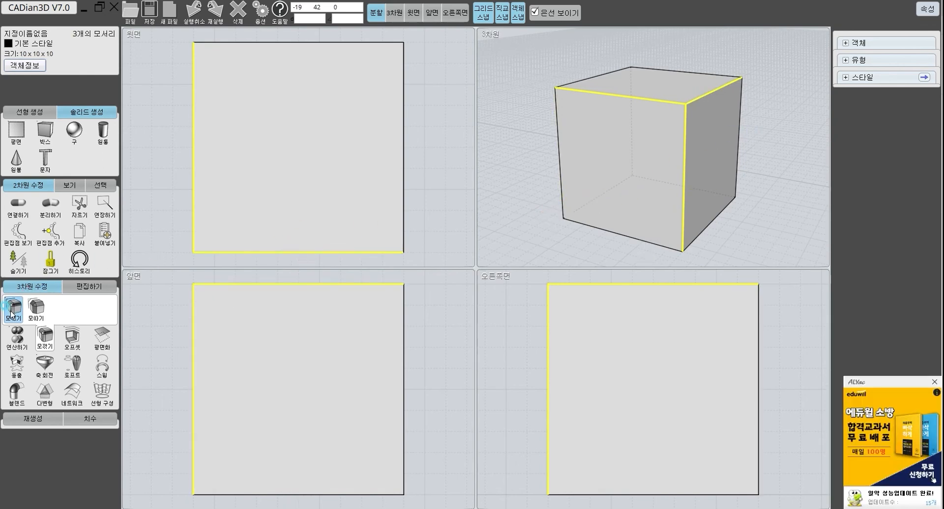
right_drag(748, 116, 676, 185)
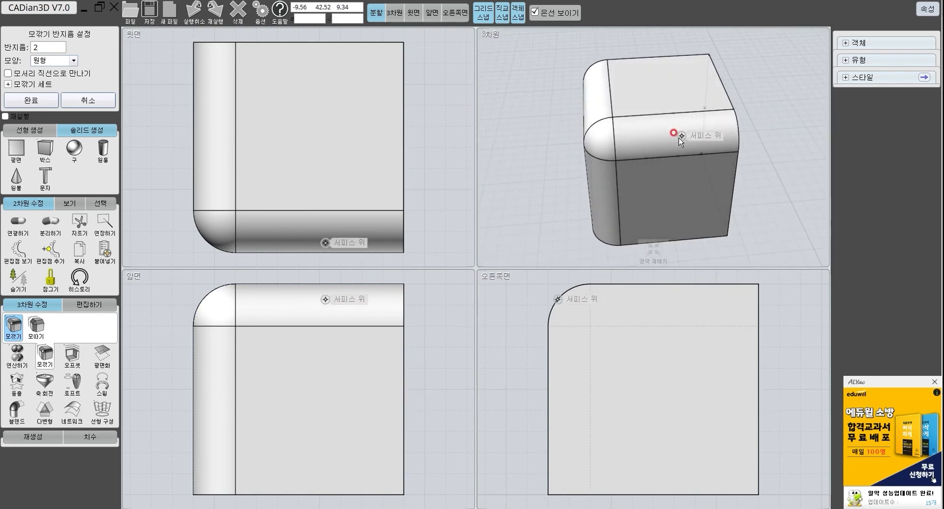
right_drag(601, 159, 638, 106)
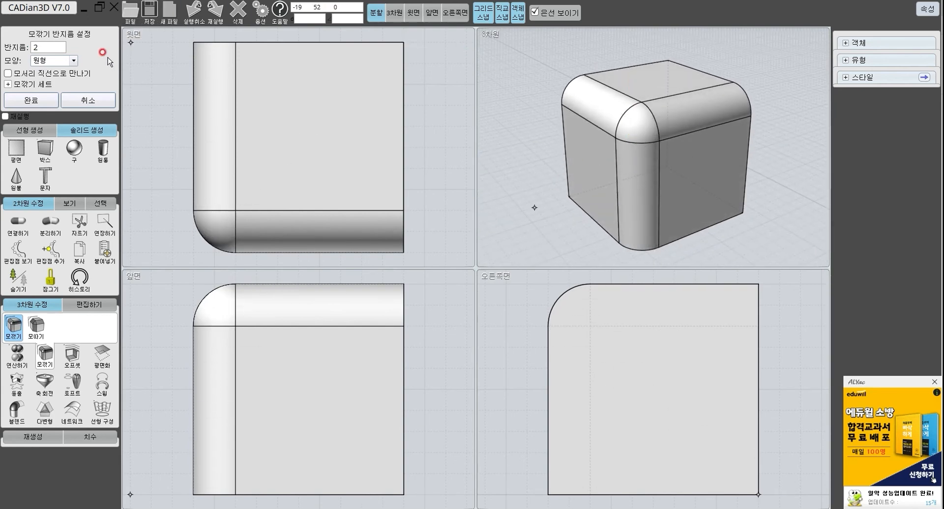
Step: Make the three fillets meet in straight lines at the corner and examine the corner up close
click(31, 73)
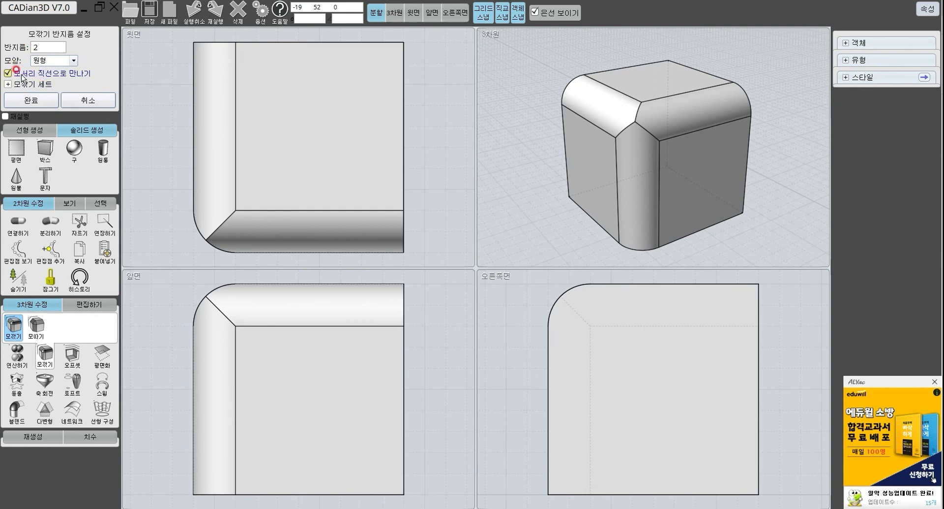
scroll(635, 118, up, 5)
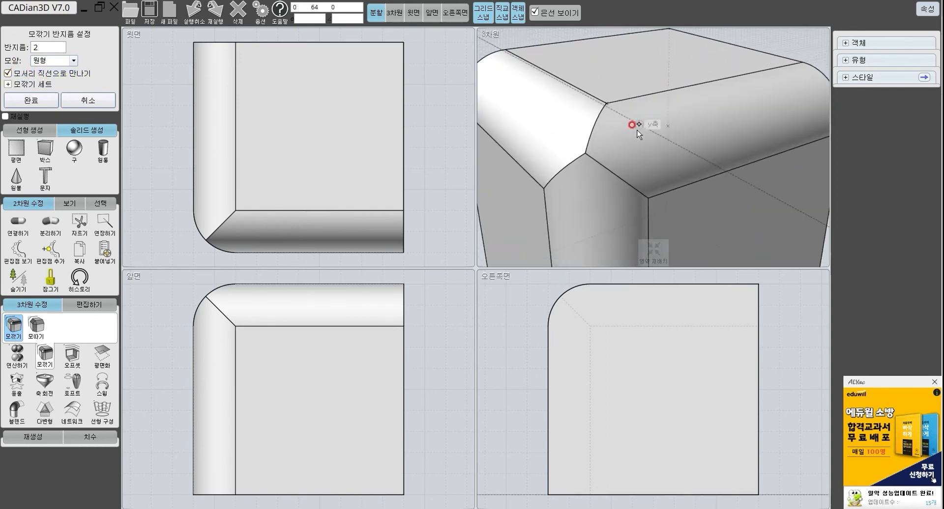
middle_drag(573, 160, 661, 125)
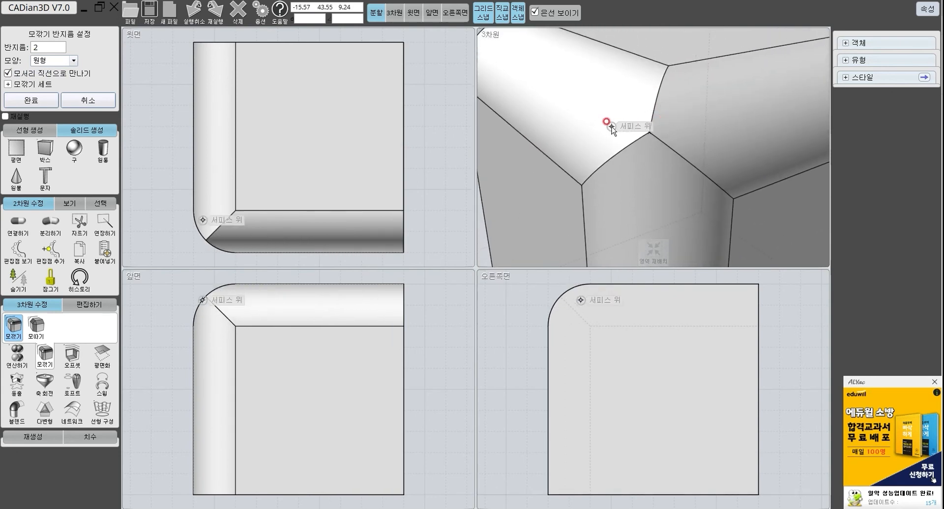
scroll(669, 169, down, 2)
right_drag(669, 168, 693, 178)
scroll(700, 171, down, 3)
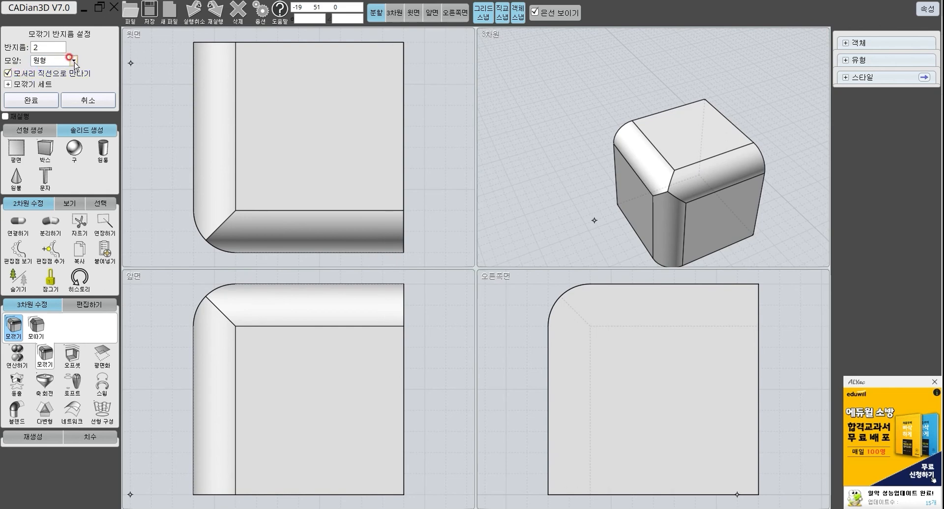
Step: Turn the straight-corner option off again, accept the three-edge fillet, and undo it with no edges left selected
click(36, 75)
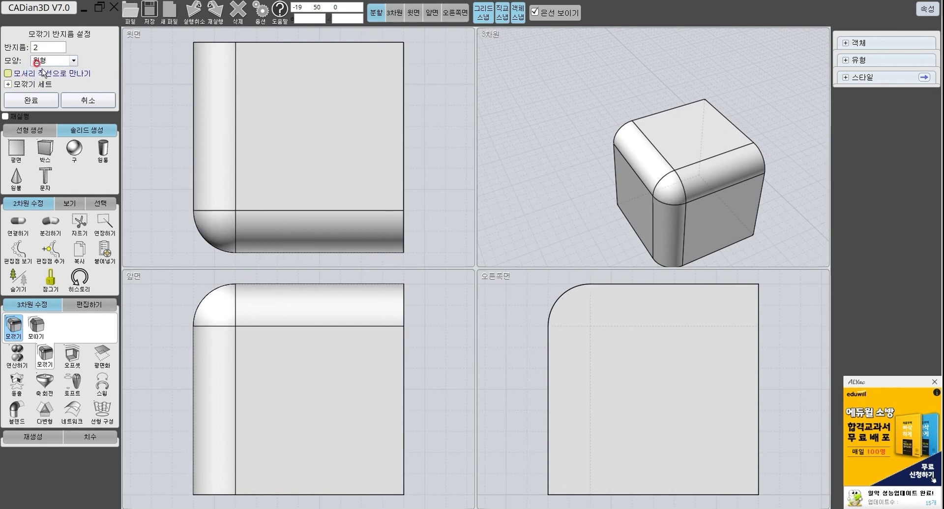
right_drag(569, 116, 512, 59)
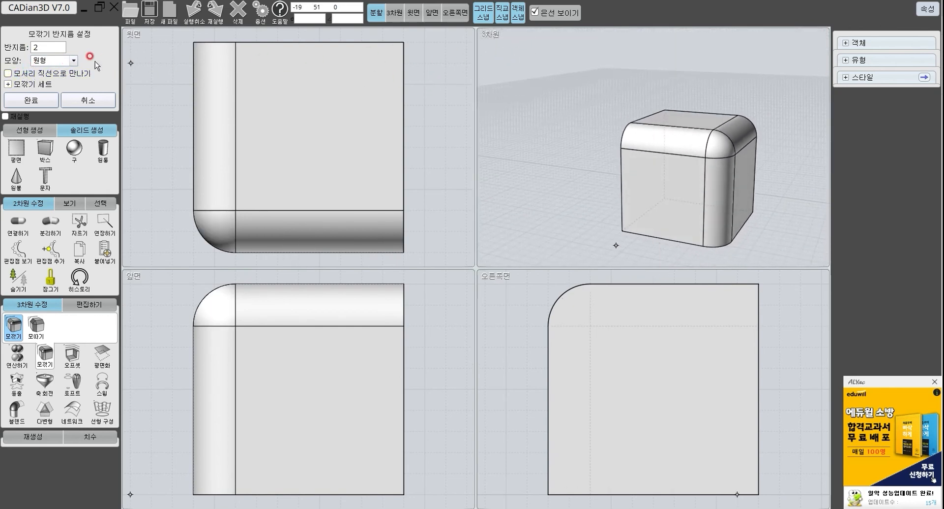
click(41, 98)
click(34, 100)
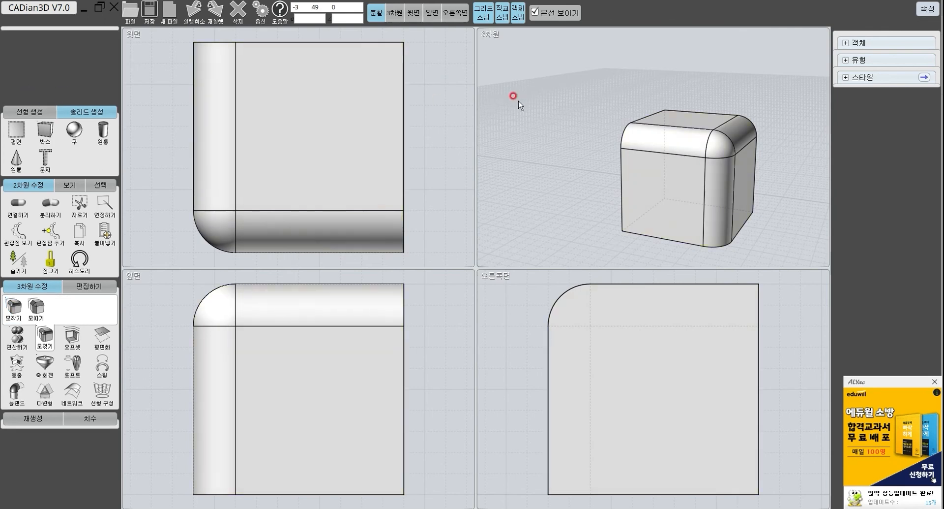
key(ctrl+z)
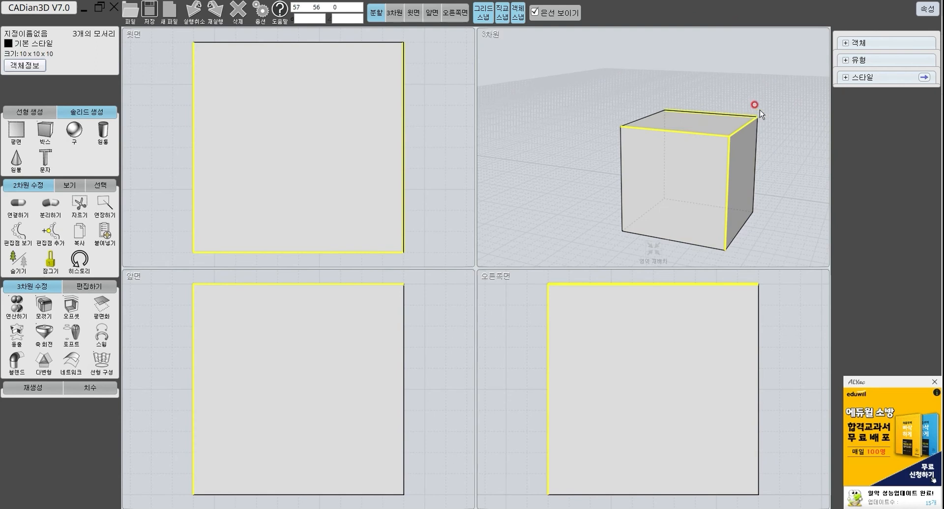
key(Escape)
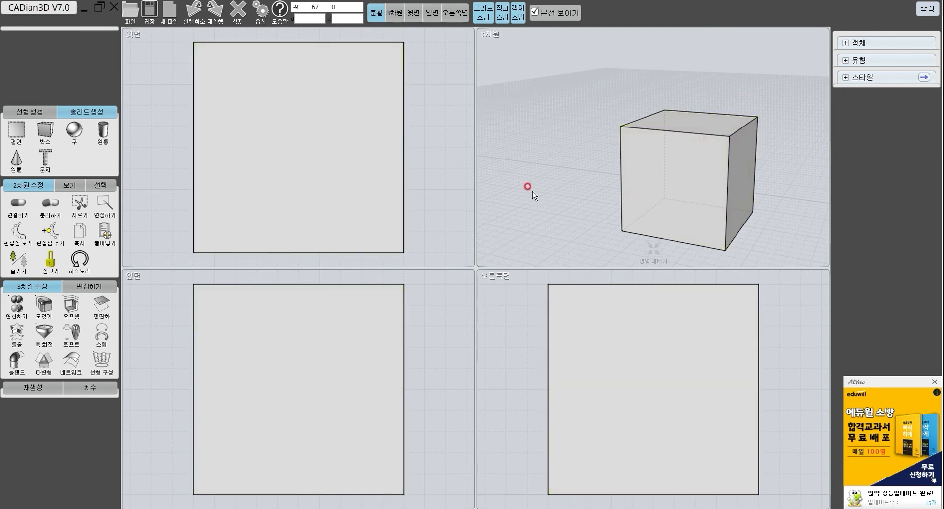
Step: Pick the whole box, switch from Fillet to Chamfer, and preview a chamfer distance of 2 on all its edges
click(44, 306)
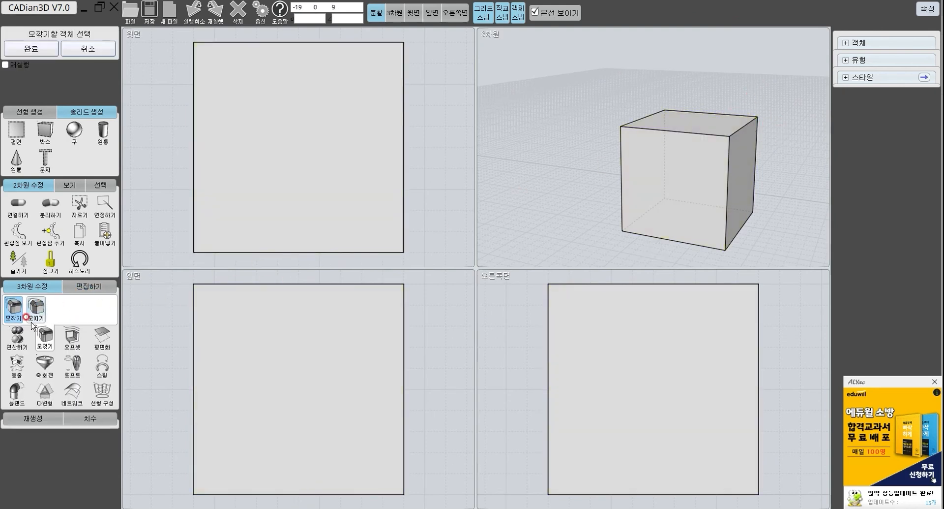
click(696, 174)
click(696, 175)
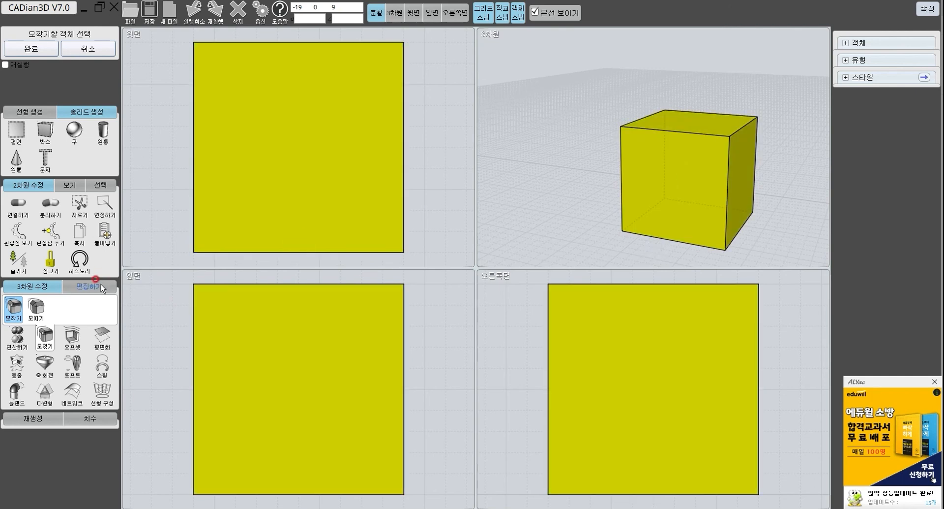
click(43, 315)
click(232, 95)
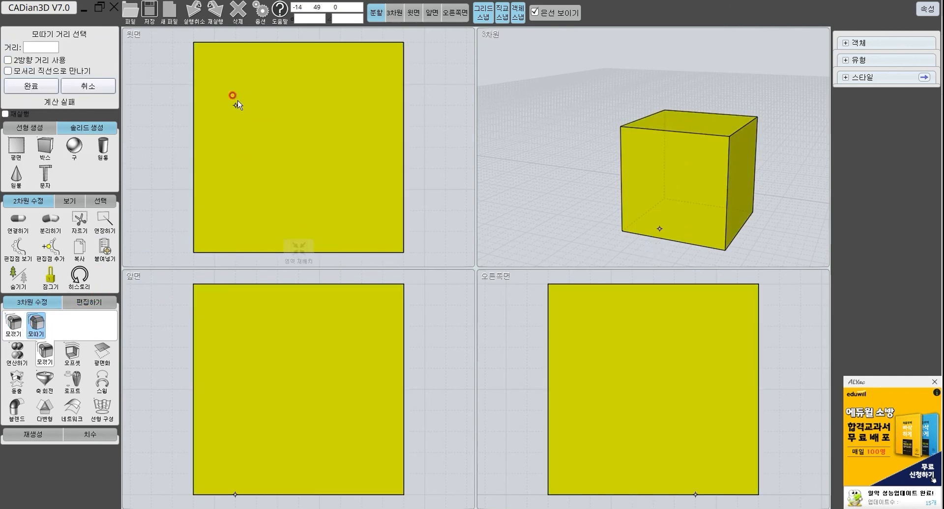
click(50, 47)
click(45, 46)
click(54, 114)
click(77, 151)
Step: Examine the box's chamfered edges and corners from several angles
right_drag(690, 168, 727, 162)
scroll(676, 167, up, 2)
middle_drag(674, 166, 705, 137)
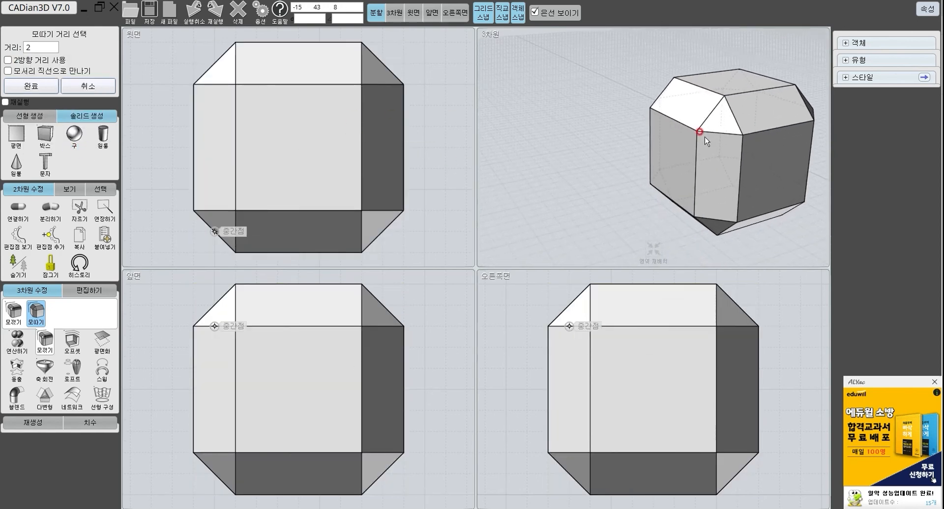
right_drag(749, 127, 702, 132)
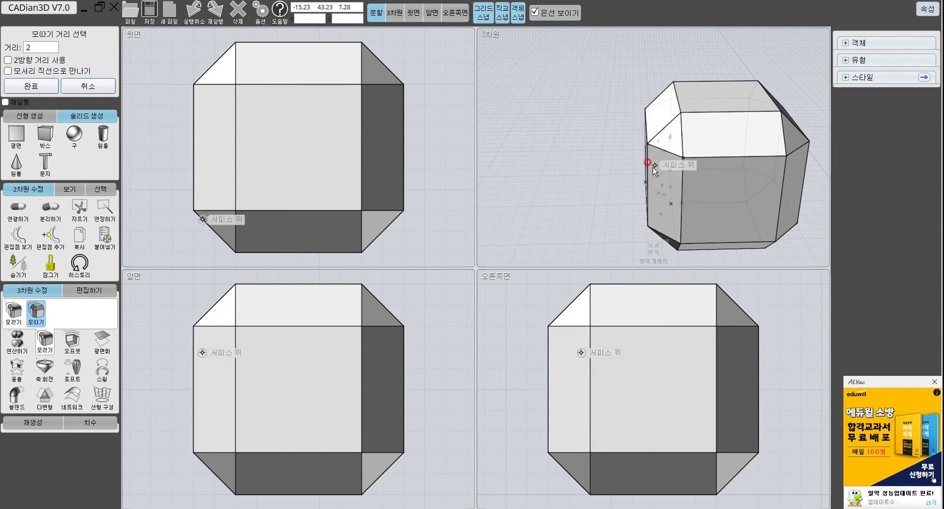
mouse_move(664, 143)
right_down()
mouse_move(712, 152)
mouse_move(760, 112)
mouse_move(687, 162)
mouse_move(592, 170)
mouse_move(553, 93)
mouse_move(614, 113)
mouse_move(707, 198)
right_up()
scroll(760, 119, up, 3)
scroll(758, 125, down, 3)
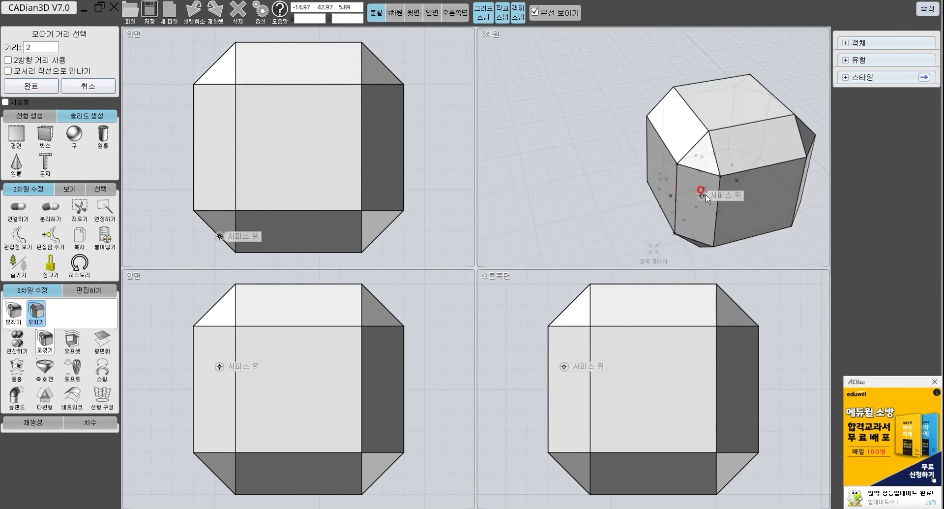
Step: Try the two-direction distance option on the box's chamfer with the second distance set to 2, and cancel the chamfer
click(31, 60)
click(40, 49)
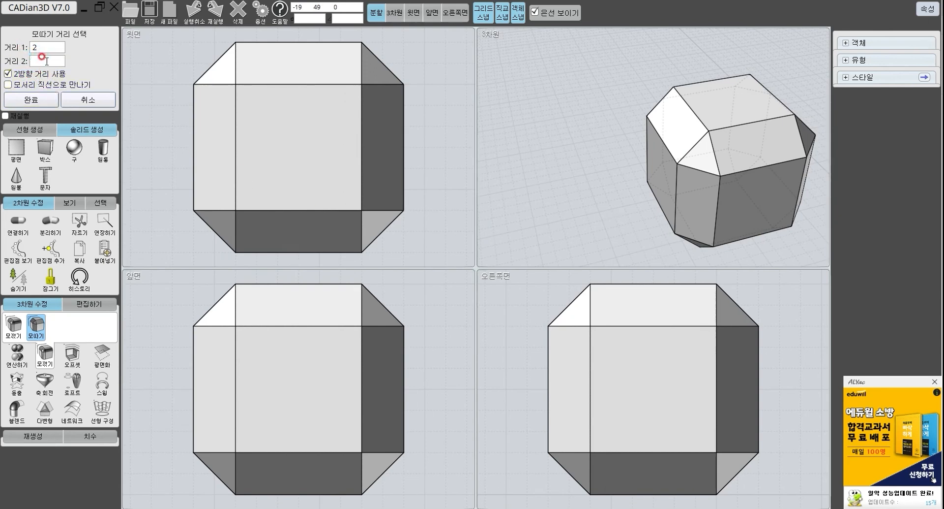
click(47, 61)
click(70, 134)
click(85, 166)
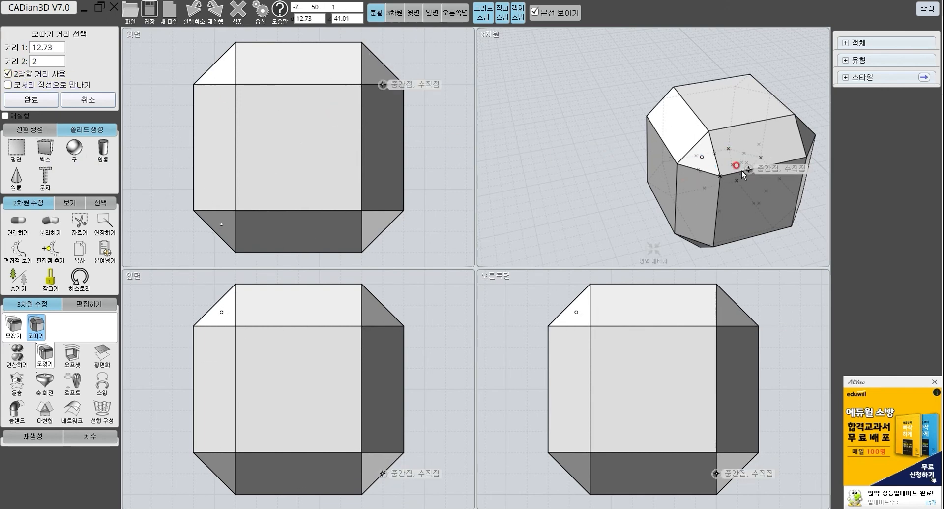
key(Escape)
key(Escape)
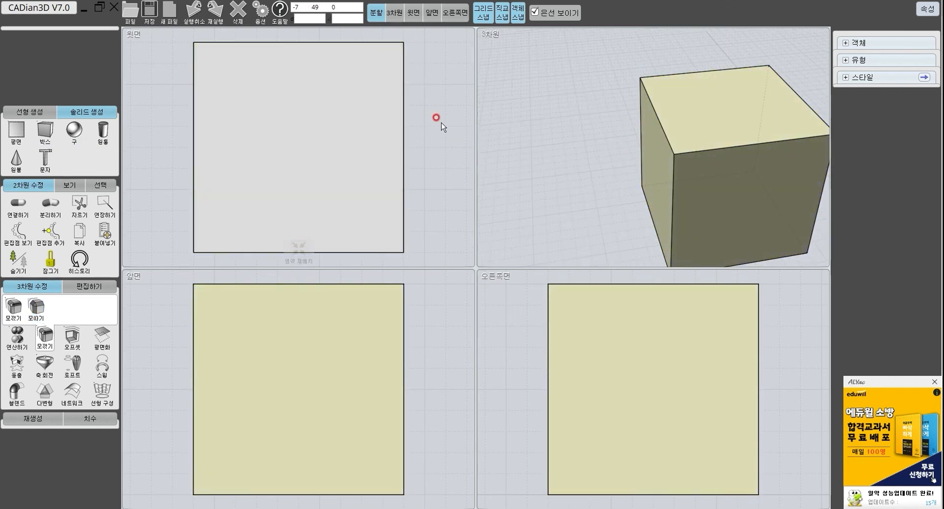
Step: Restart Chamfer on the whole box and preview a distance of 3.33 on all its edges
scroll(668, 133, down, 3)
scroll(681, 133, up, 2)
click(654, 248)
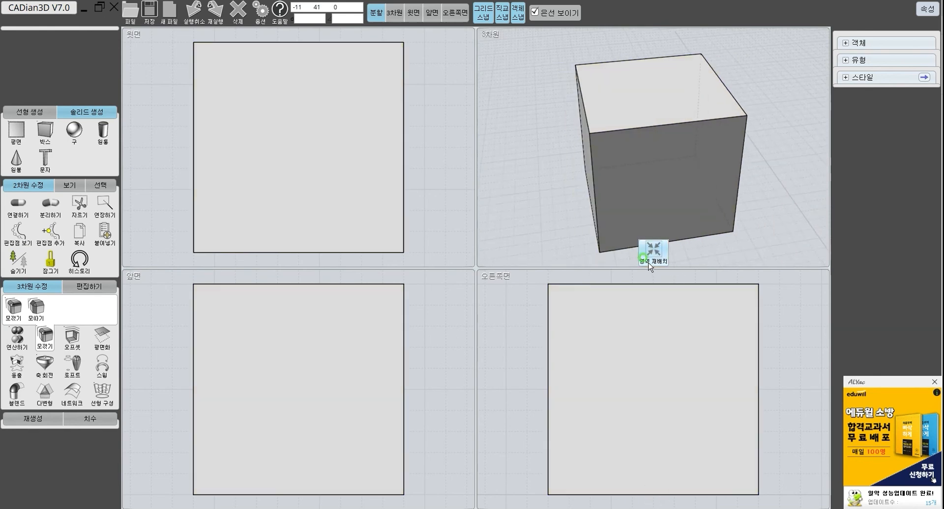
click(37, 310)
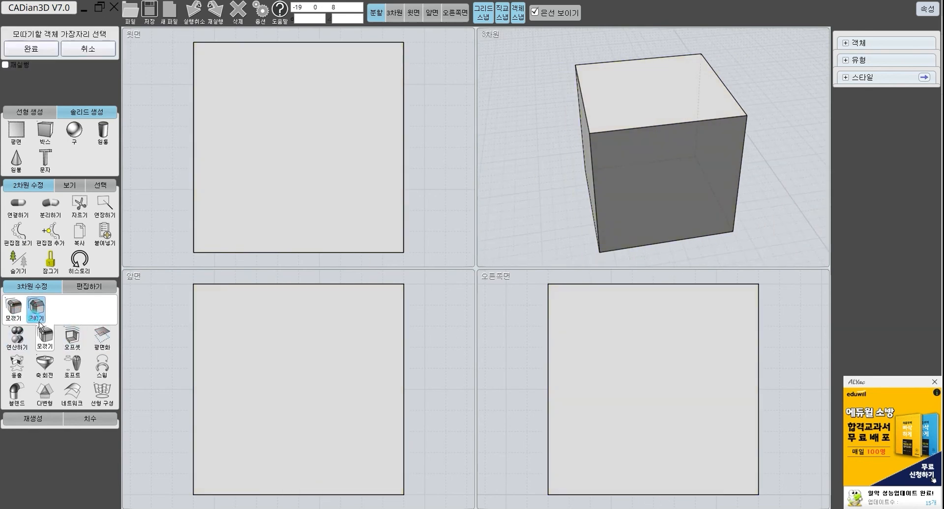
click(444, 226)
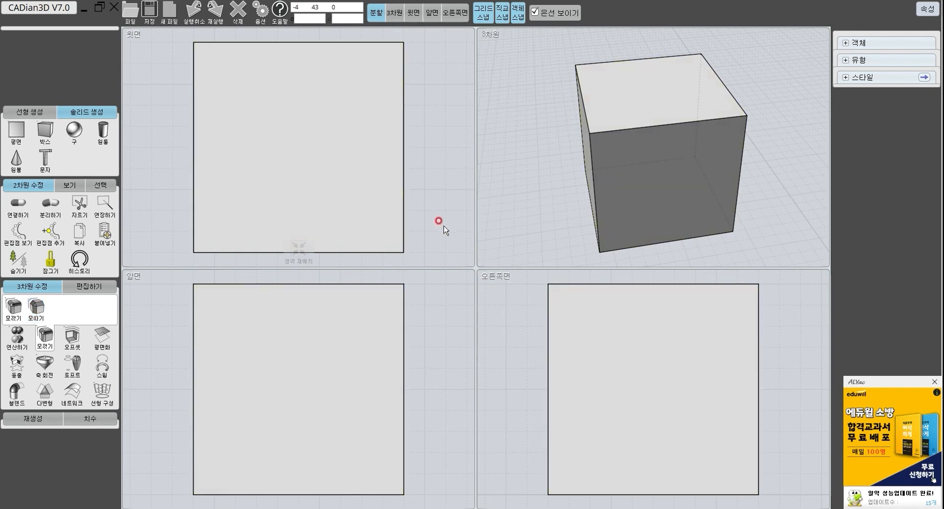
click(604, 155)
click(36, 310)
click(56, 64)
mouse_move(647, 164)
right_down()
mouse_move(780, 132)
mouse_move(753, 157)
mouse_move(696, 163)
mouse_move(650, 150)
mouse_move(654, 127)
mouse_move(727, 120)
mouse_move(737, 152)
mouse_move(577, 156)
mouse_move(674, 124)
right_up()
click(11, 19)
click(49, 61)
click(38, 74)
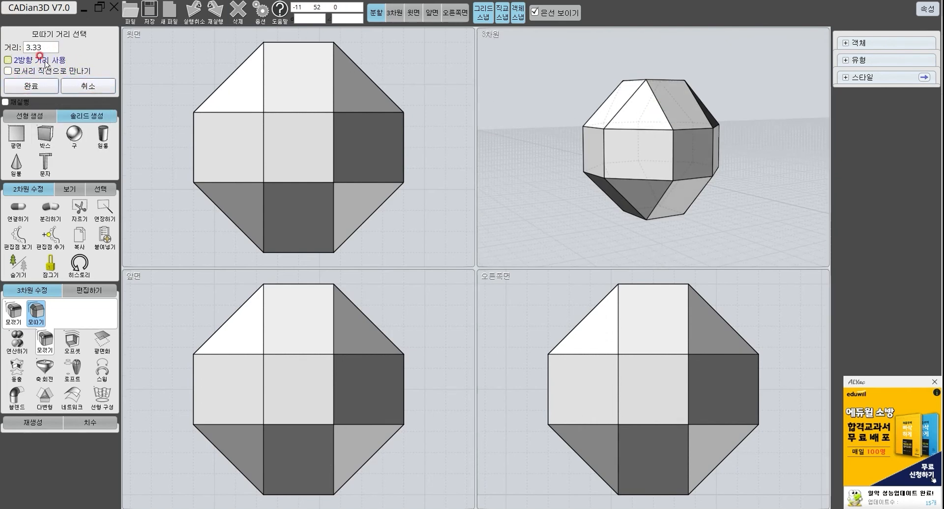
Step: Try the two-direction distance option on the box's chamfer, and turn it off again
click(39, 60)
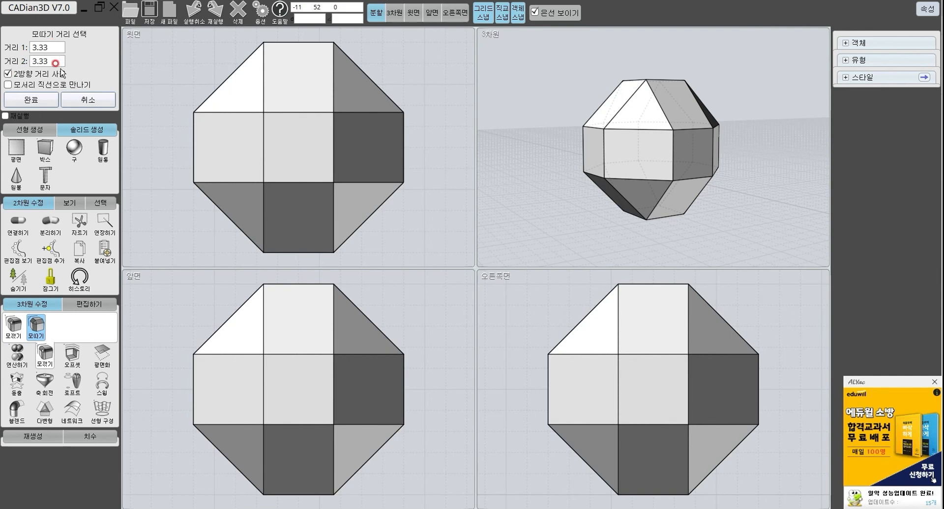
right_drag(612, 142, 692, 190)
right_drag(713, 130, 782, 169)
click(46, 51)
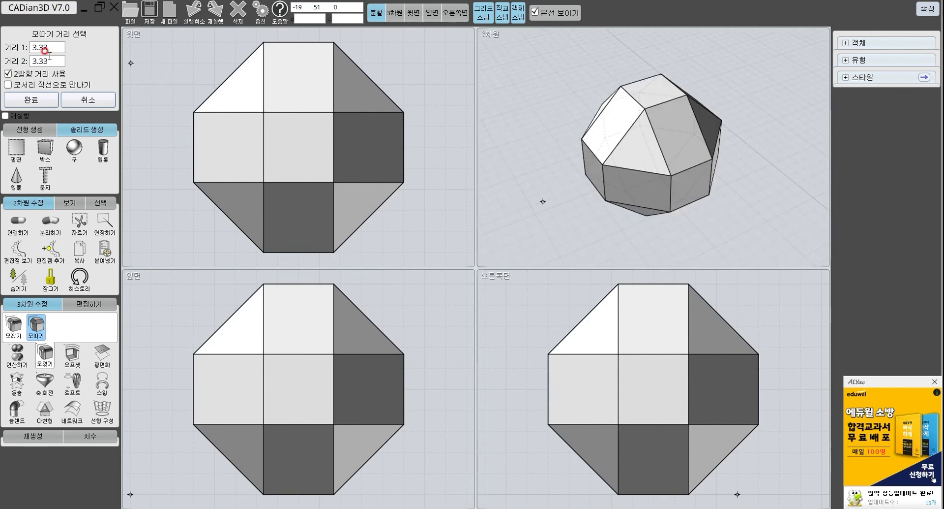
click(48, 49)
click(14, 76)
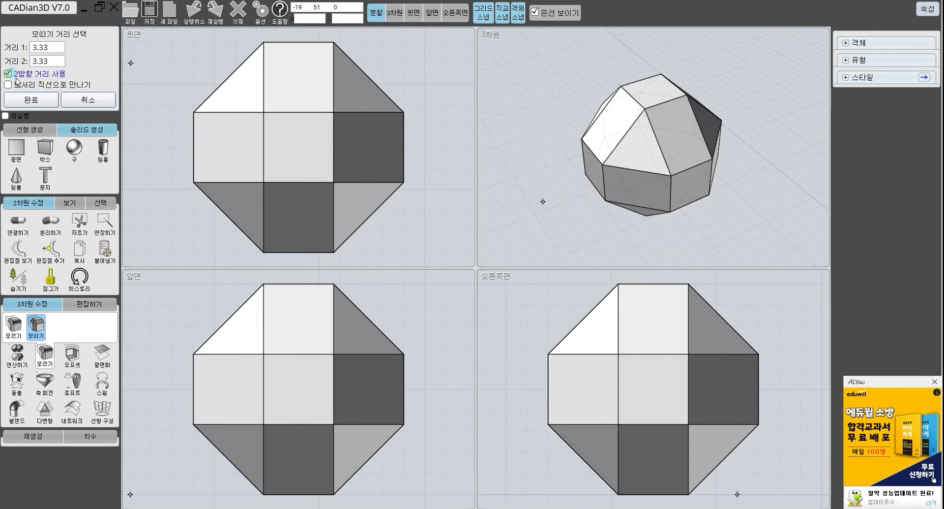
click(16, 73)
click(66, 59)
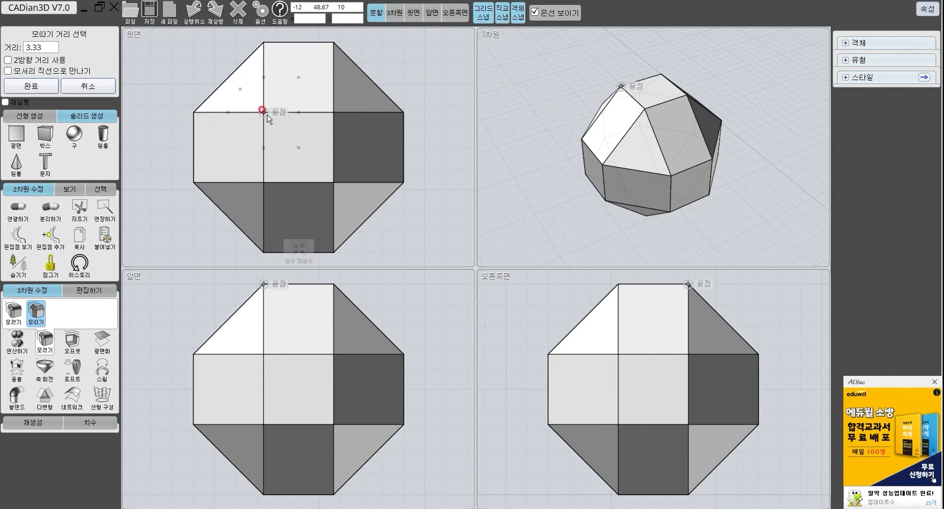
Step: Try a chamfer distance of 3 on the box, cancel the chamfer, and clear the selection
click(30, 47)
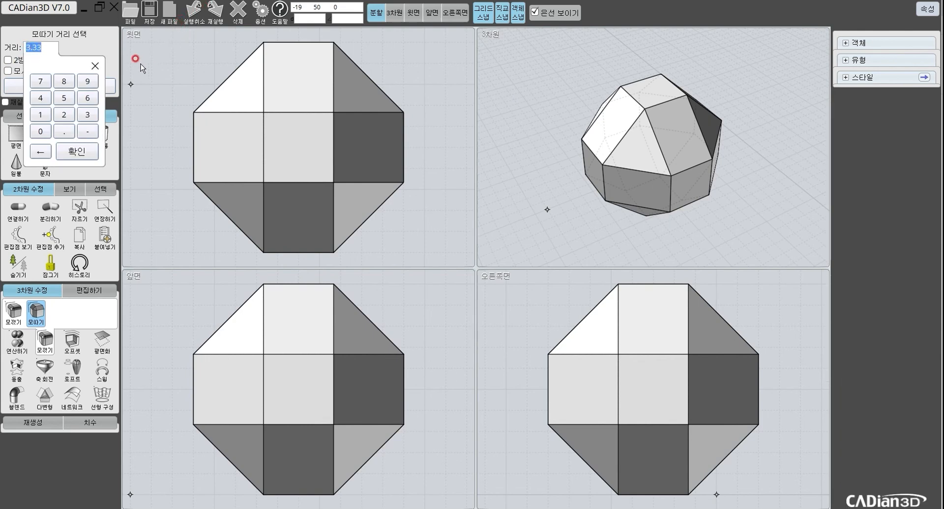
click(91, 117)
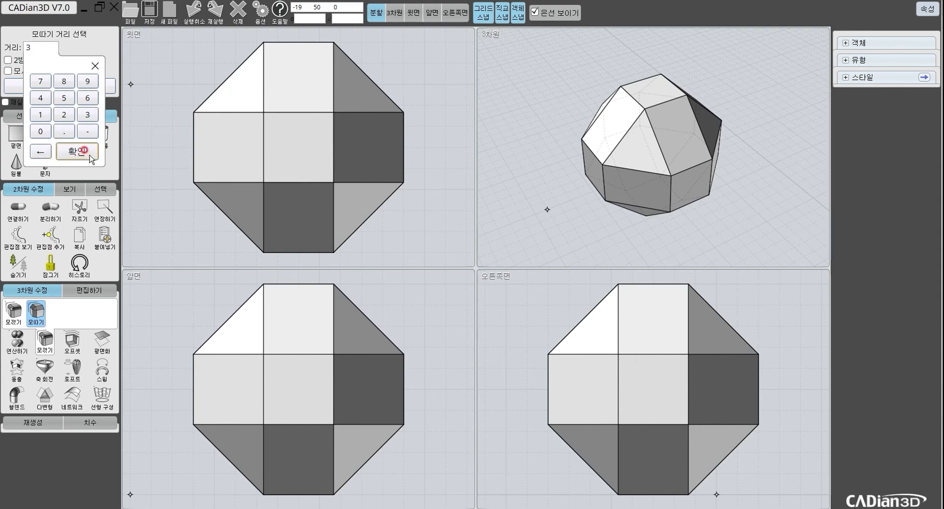
click(76, 151)
click(85, 86)
click(655, 130)
right_click(655, 129)
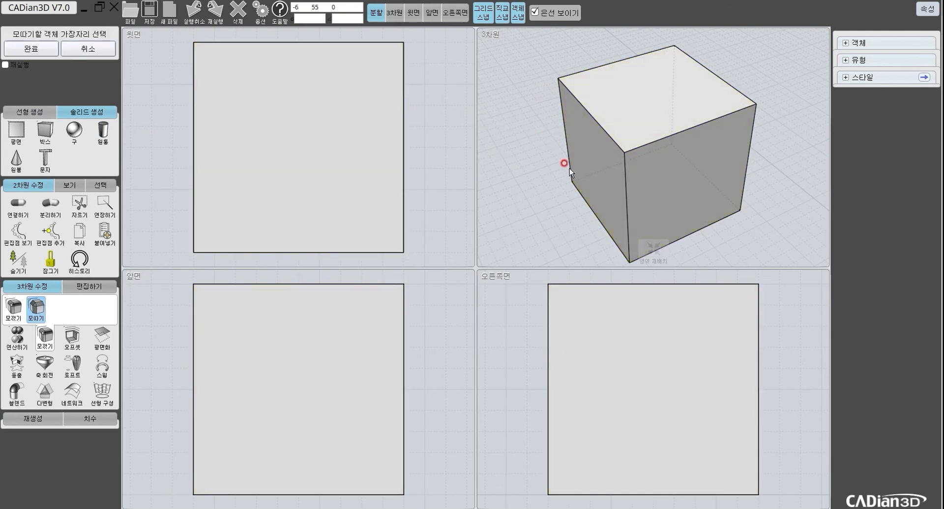
key(Escape)
click(603, 150)
right_click(603, 150)
key(Escape)
key(Escape)
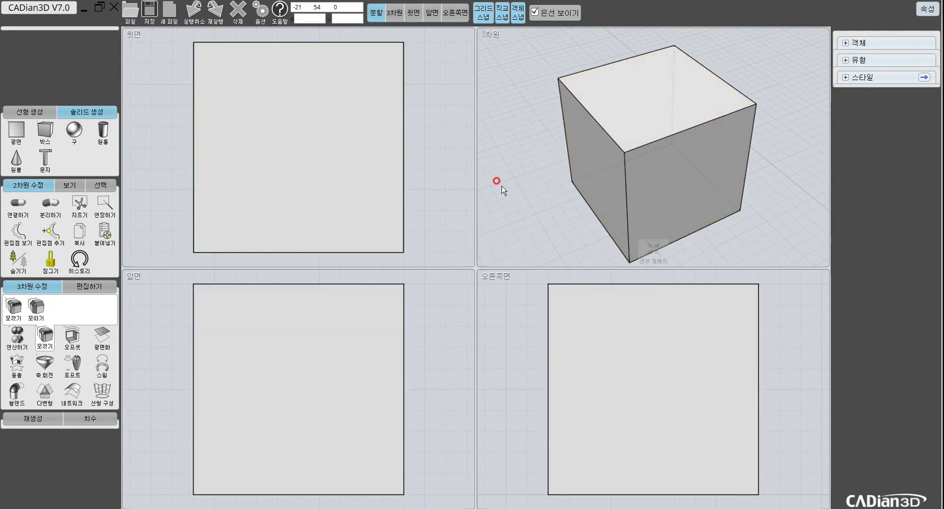
Step: Delete the whole test box and bring the hidden snowman back into view
scroll(510, 223, down, 3)
click(48, 337)
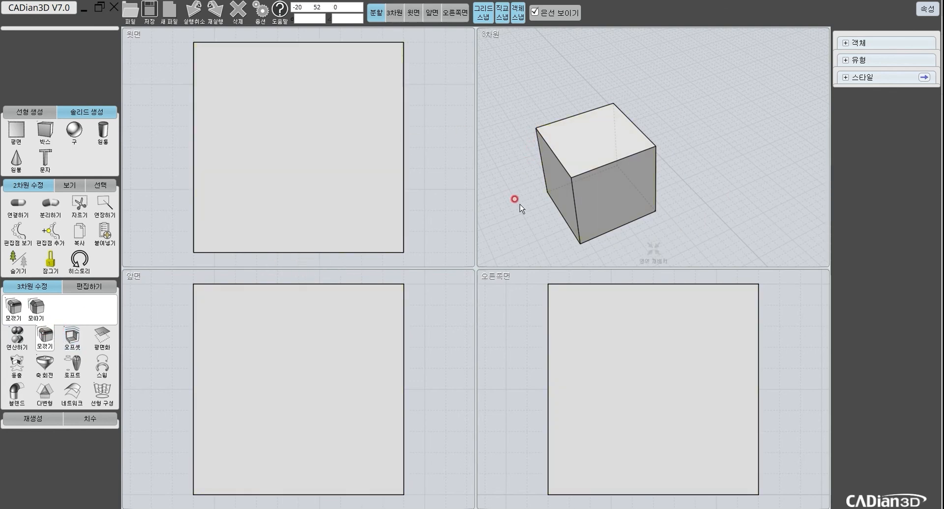
click(654, 251)
key(ctrl+a)
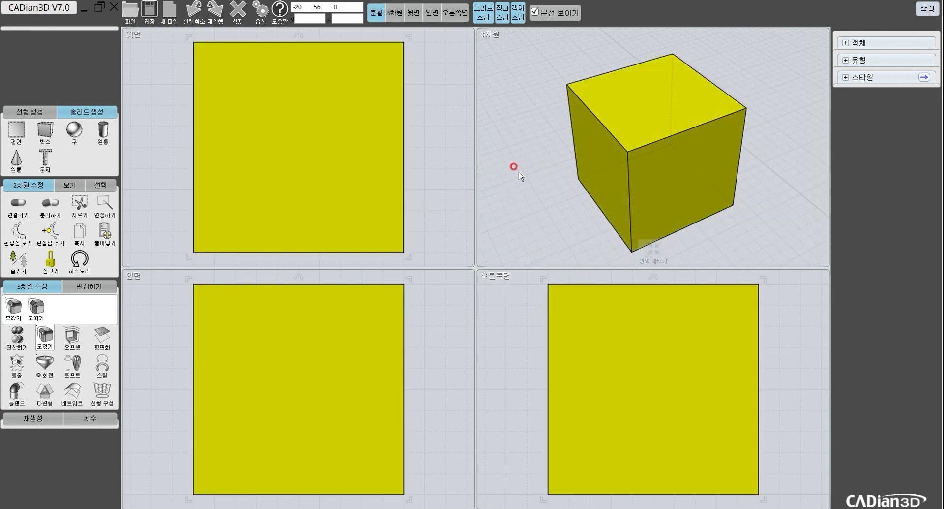
key(Delete)
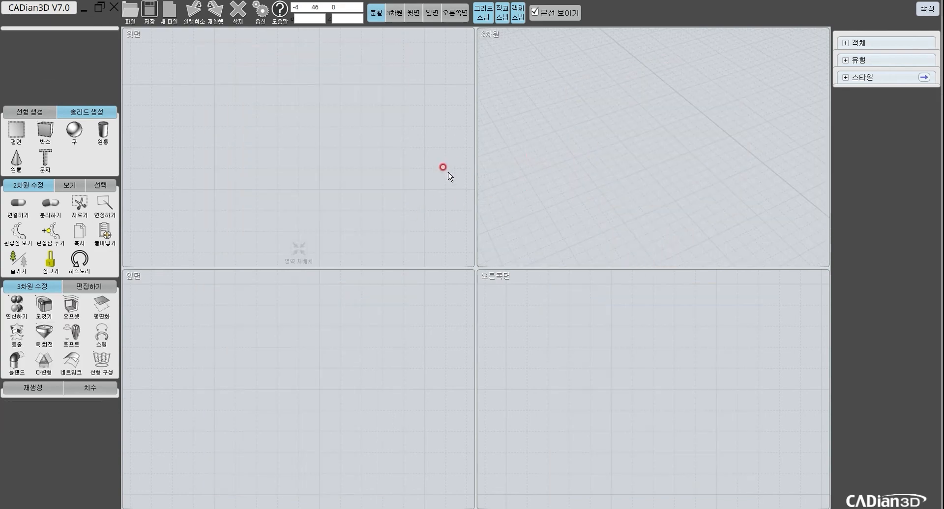
click(29, 267)
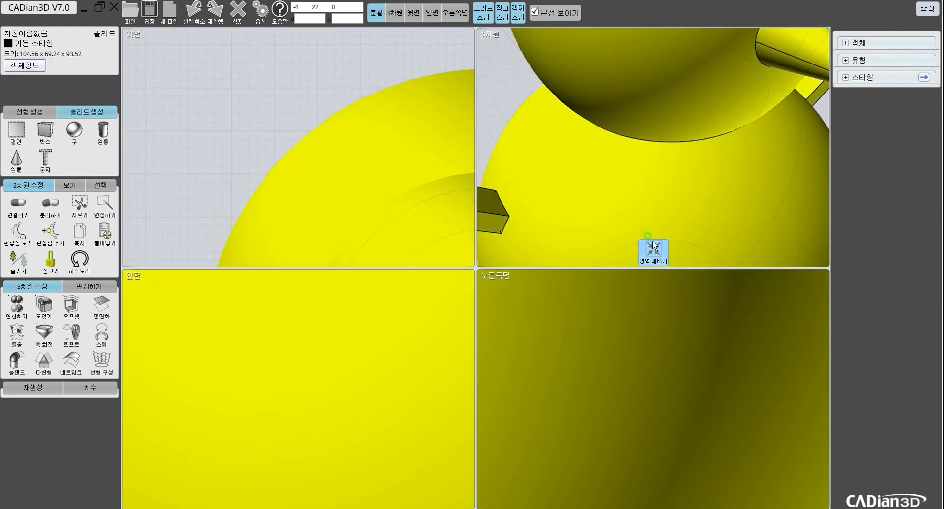
click(654, 245)
Step: Try to select the lengthwise edges of the snowman's arm on the right in the front view
click(728, 144)
scroll(683, 141, up, 5)
double_click(682, 142)
shift+click(692, 155)
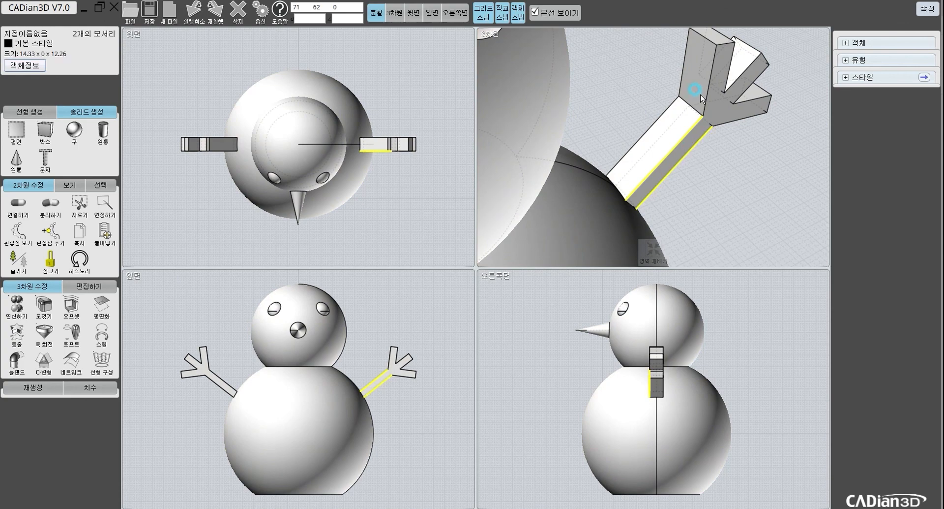
double_click(709, 108)
click(715, 143)
right_drag(716, 143, 712, 110)
double_click(721, 149)
click(694, 199)
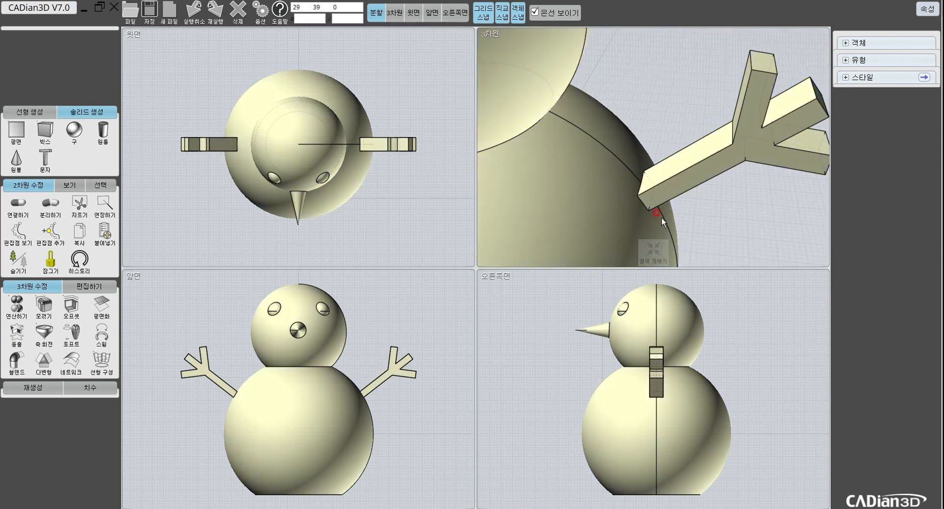
click(673, 214)
scroll(716, 219, down, 4)
right_drag(722, 224, 745, 197)
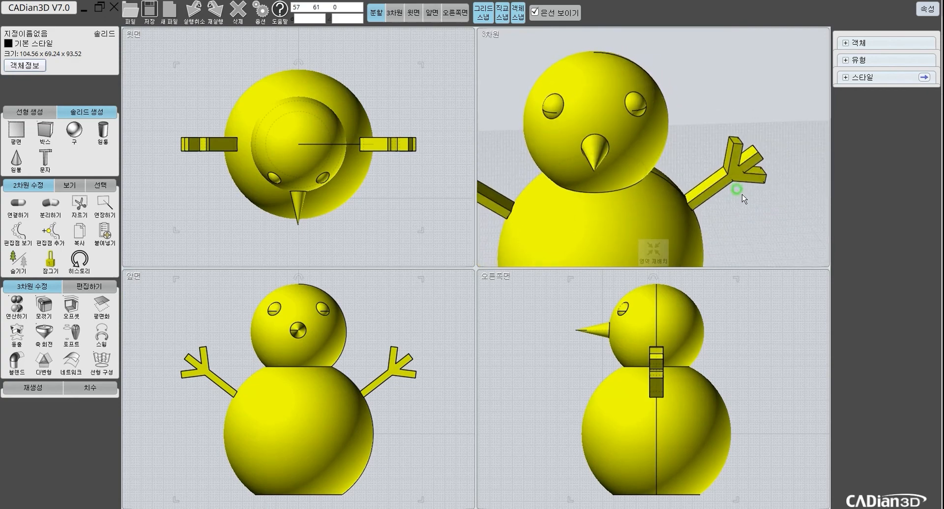
scroll(744, 198, up, 5)
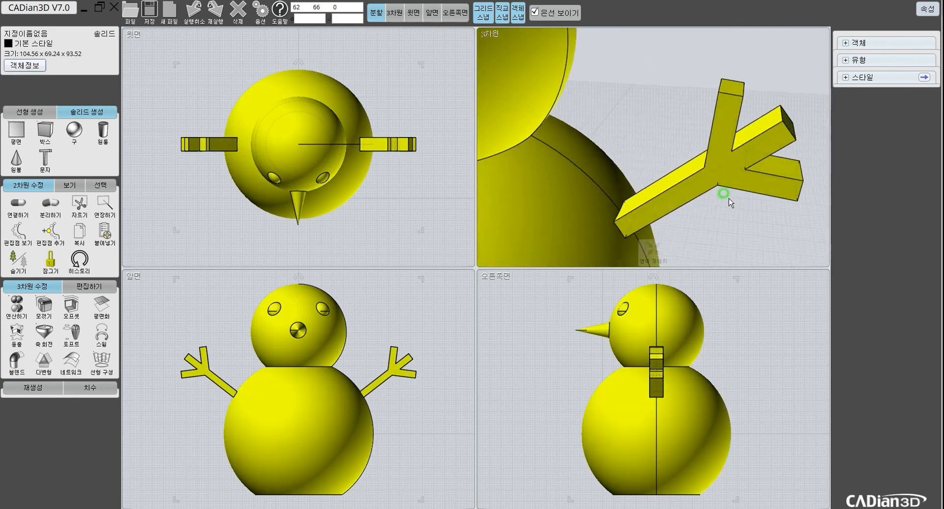
scroll(734, 196, down, 6)
click(748, 184)
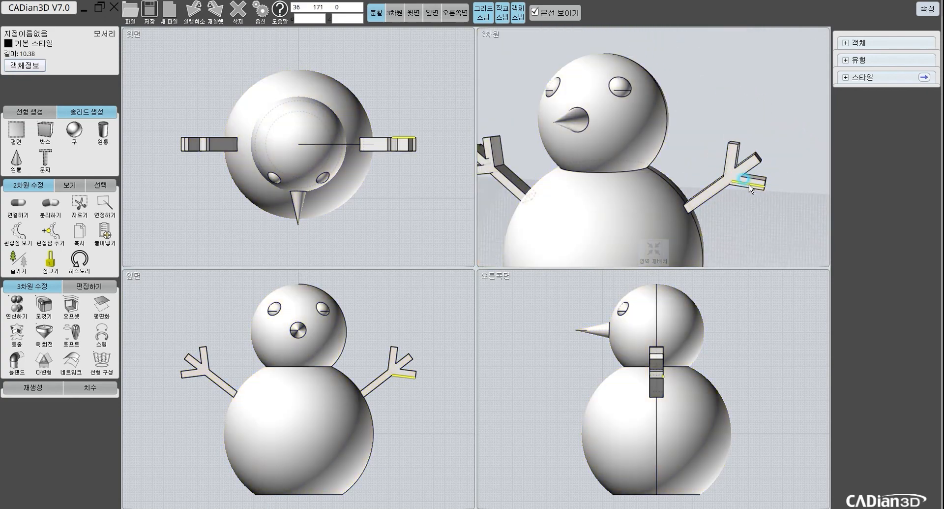
right_drag(748, 184, 777, 226)
click(777, 226)
scroll(722, 176, up, 4)
click(707, 165)
scroll(706, 165, up, 5)
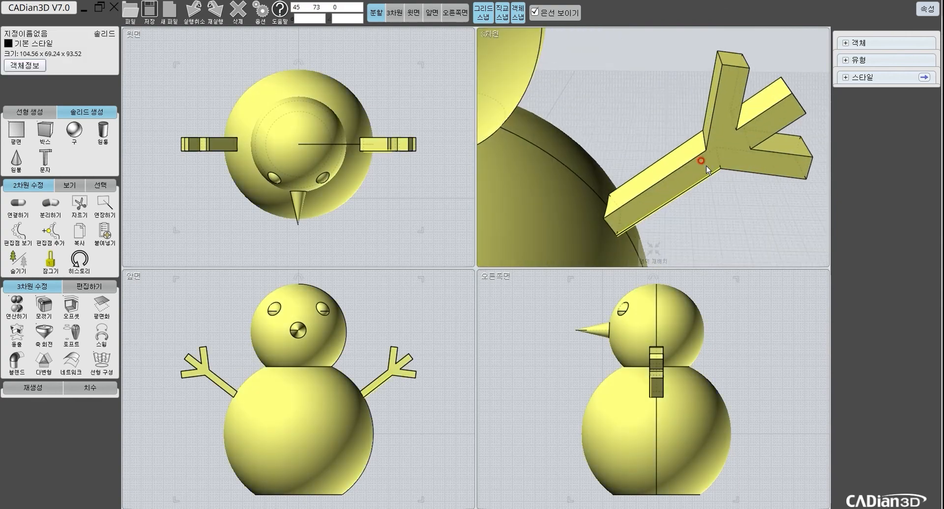
click(699, 167)
key(Escape)
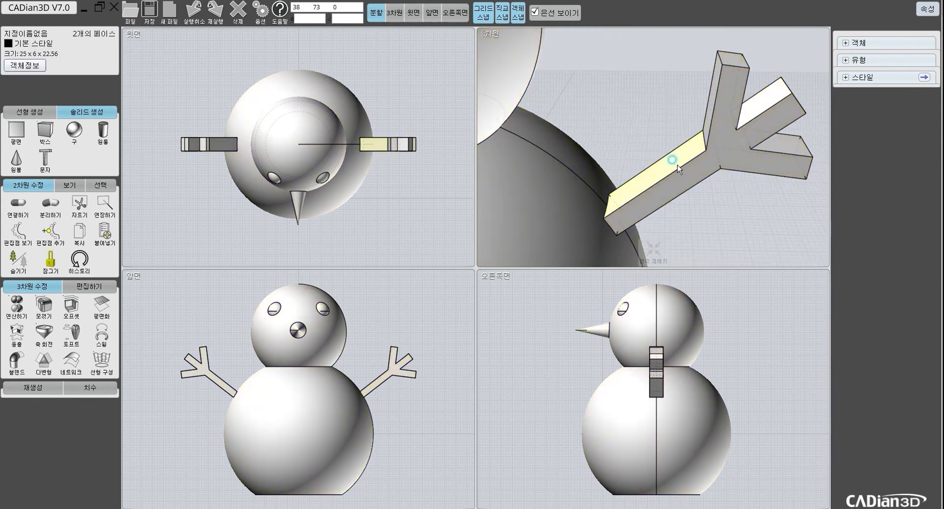
Step: Select the front-side lengthwise edges of the arm on the right in the front view, including its fingers
click(679, 168)
click(679, 168)
click(696, 185)
click(738, 172)
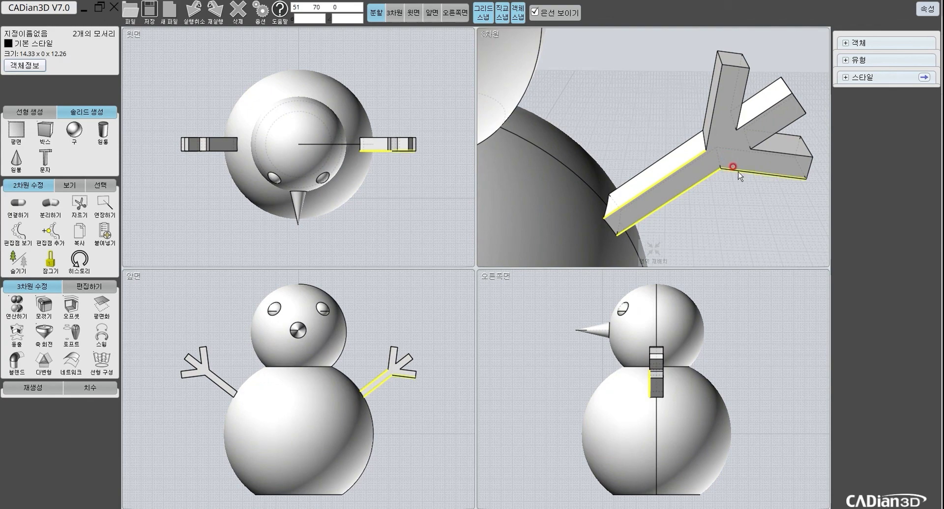
click(760, 107)
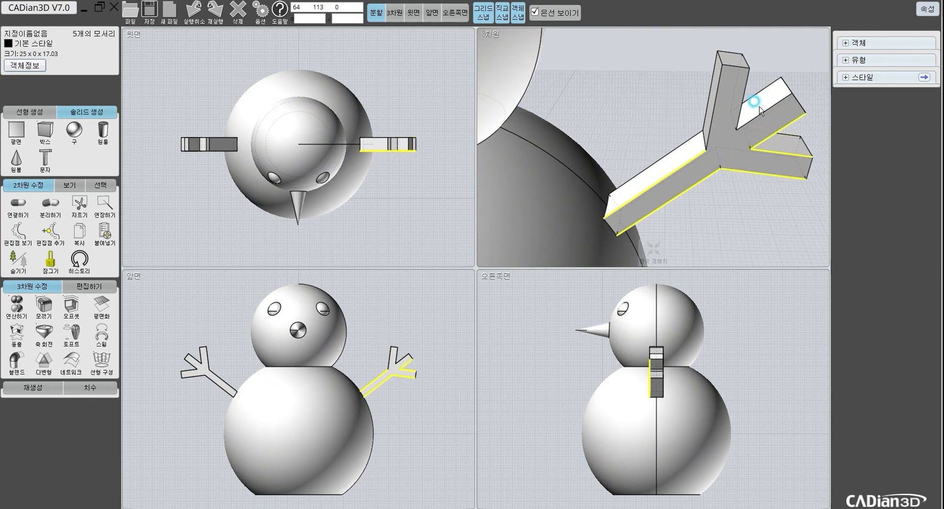
click(739, 101)
click(714, 122)
Step: Add the remaining lengthwise edges on the back side of the same arm and its fingers to the selection
right_drag(766, 108, 590, 121)
right_drag(707, 161, 599, 139)
click(637, 98)
click(654, 185)
right_drag(654, 184, 694, 209)
click(666, 170)
right_drag(666, 170, 613, 112)
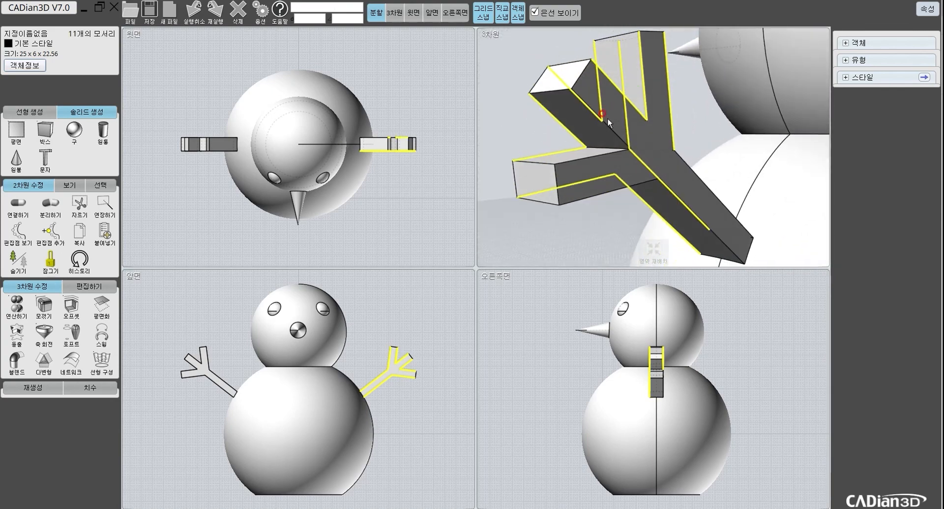
click(603, 122)
click(600, 195)
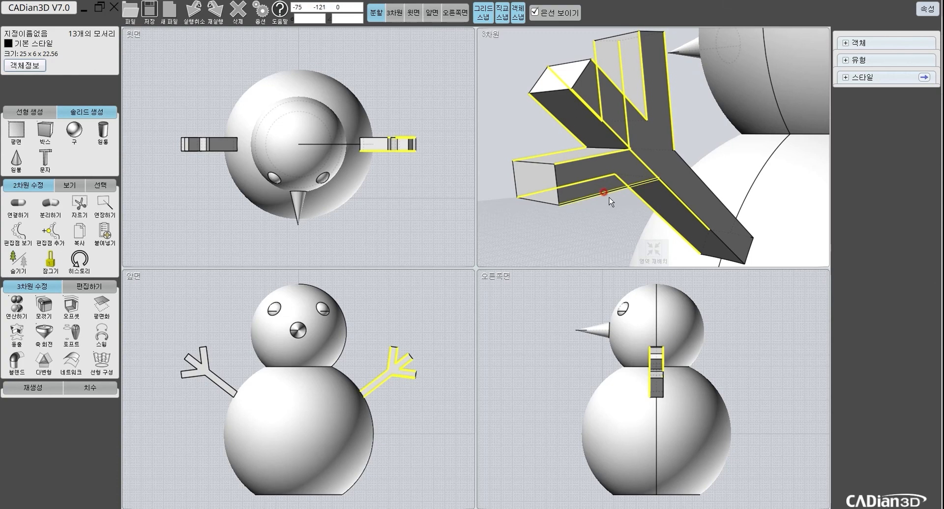
right_drag(605, 195, 632, 155)
click(689, 164)
click(704, 158)
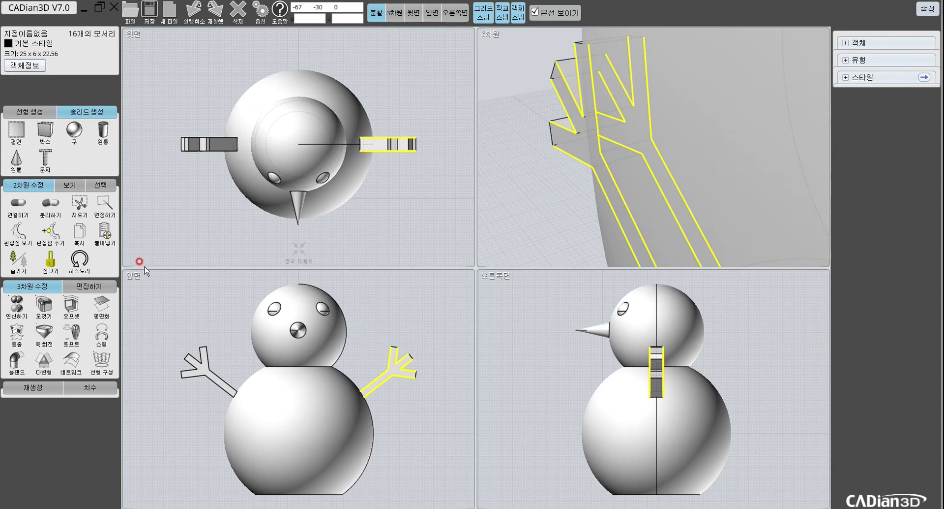
Step: Start Fillet on the selected arm edges and preview a radius of 1
click(43, 306)
click(57, 60)
click(49, 80)
click(51, 115)
click(73, 155)
right_drag(555, 125, 804, 102)
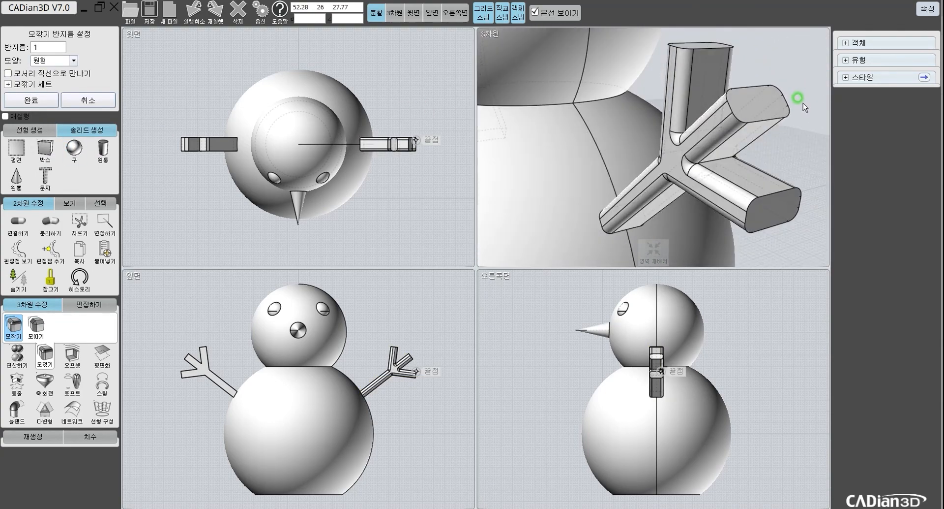
Step: Try fillet radii of 2 and 1.5 on the selected arm edges
click(39, 46)
click(74, 120)
click(50, 153)
click(78, 149)
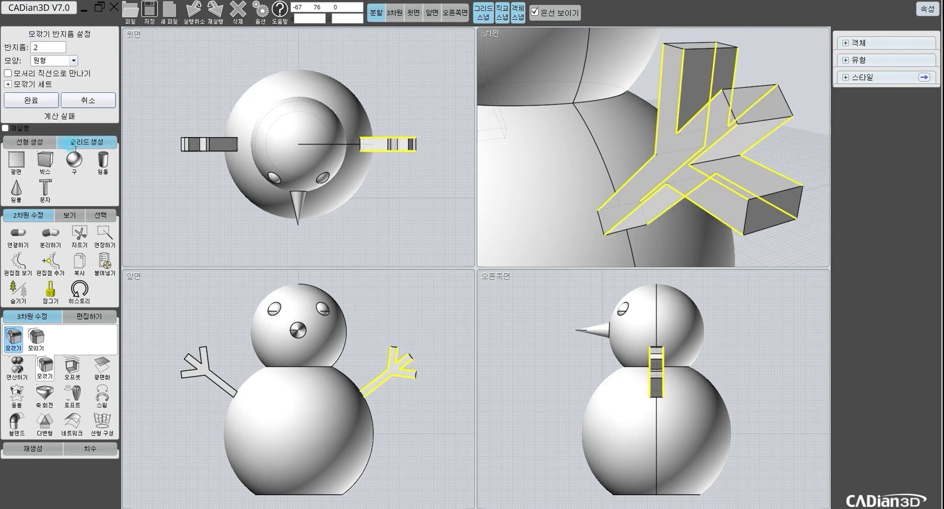
click(46, 46)
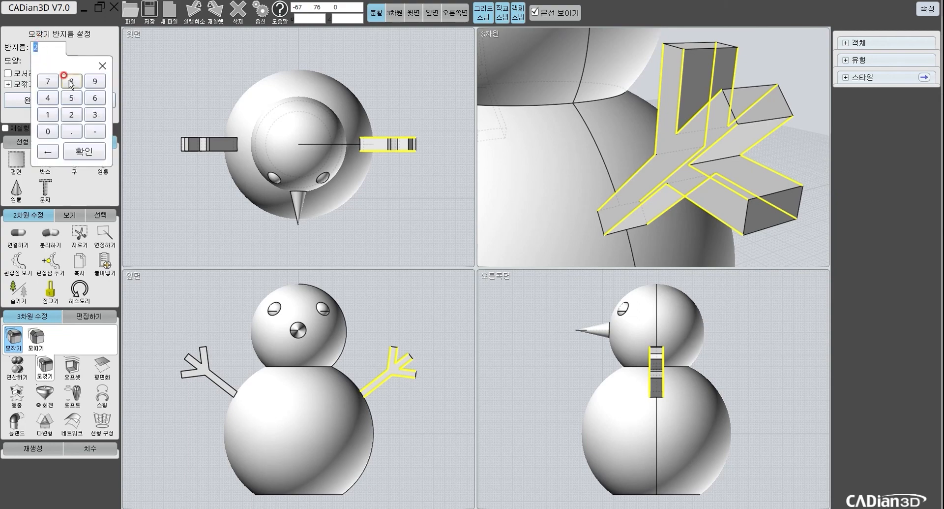
click(48, 115)
click(72, 131)
click(94, 155)
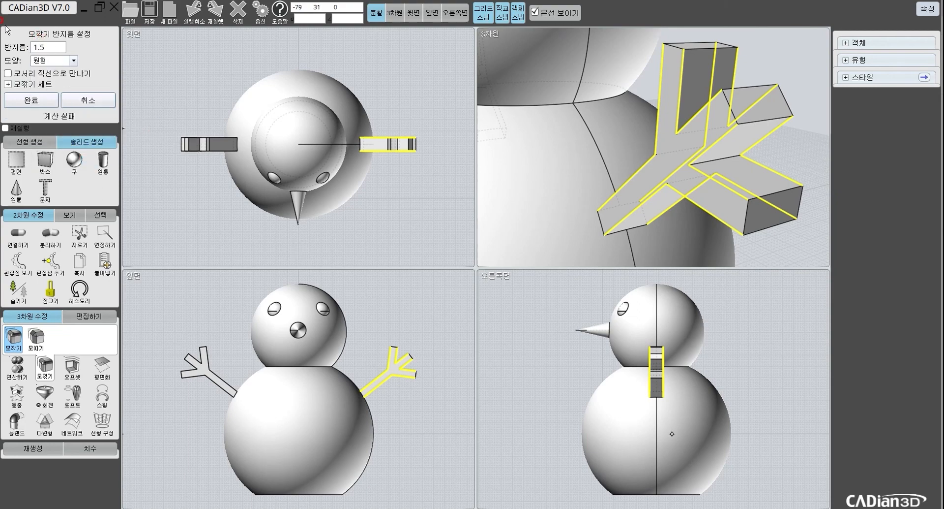
Step: Set the arm's fillet radius to 1.2 with the round shape, and accept the fillet
click(44, 61)
click(51, 42)
click(49, 114)
click(73, 132)
click(72, 114)
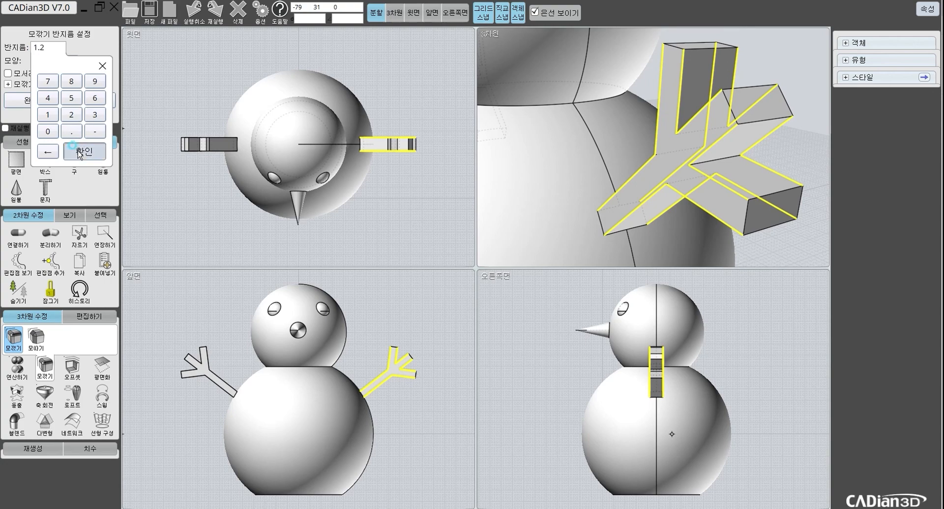
click(85, 151)
right_drag(686, 165, 512, 152)
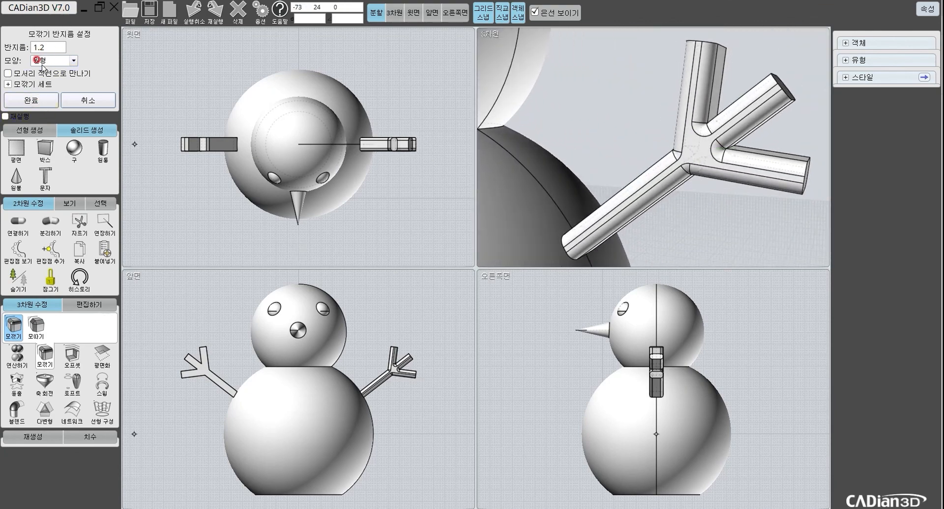
click(31, 100)
scroll(603, 101, down, 5)
right_drag(596, 194, 730, 141)
scroll(765, 142, up, 2)
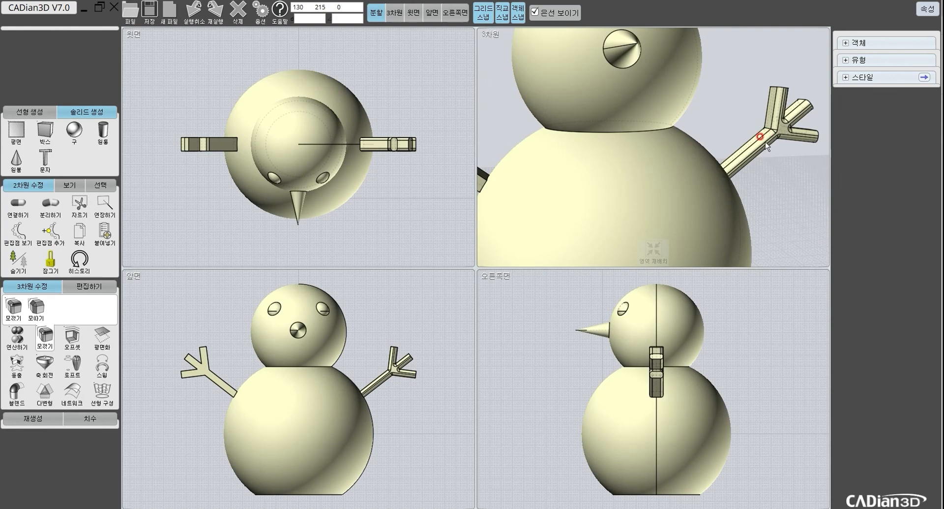
Step: Examine the filleted arm against the unrounded one in the front view and in the split views
click(767, 144)
scroll(683, 158, down, 5)
scroll(708, 150, up, 2)
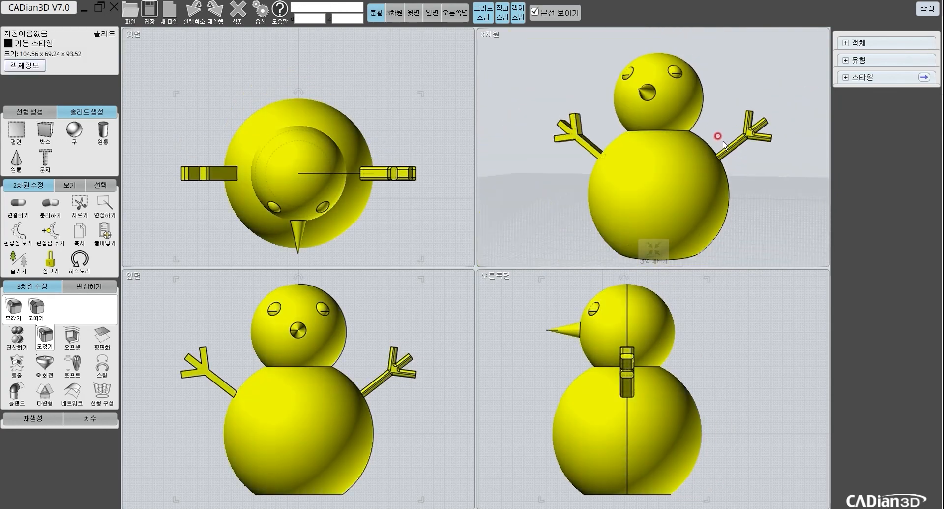
click(554, 72)
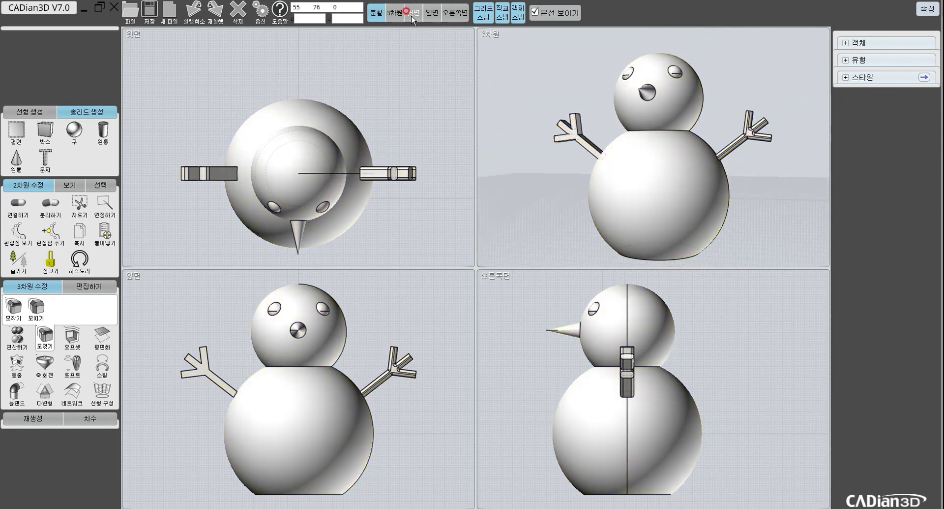
click(438, 16)
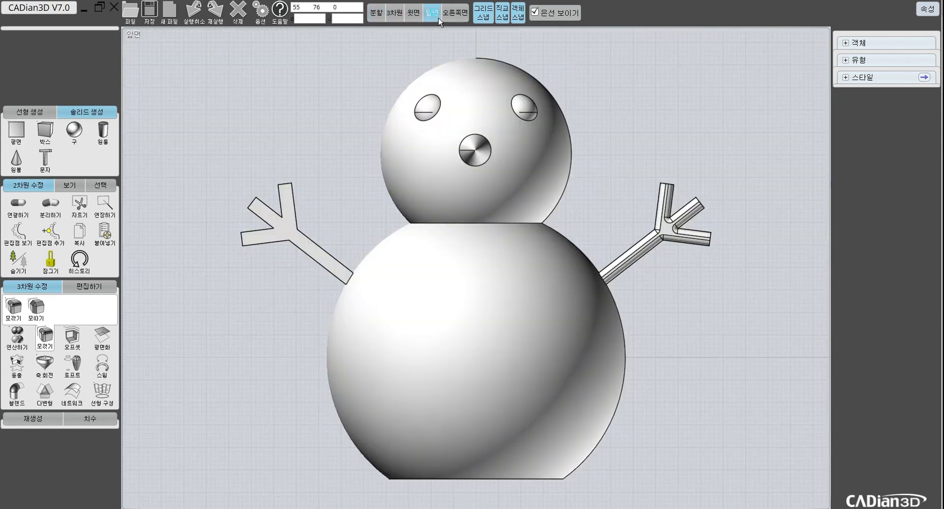
click(677, 225)
click(555, 80)
click(376, 17)
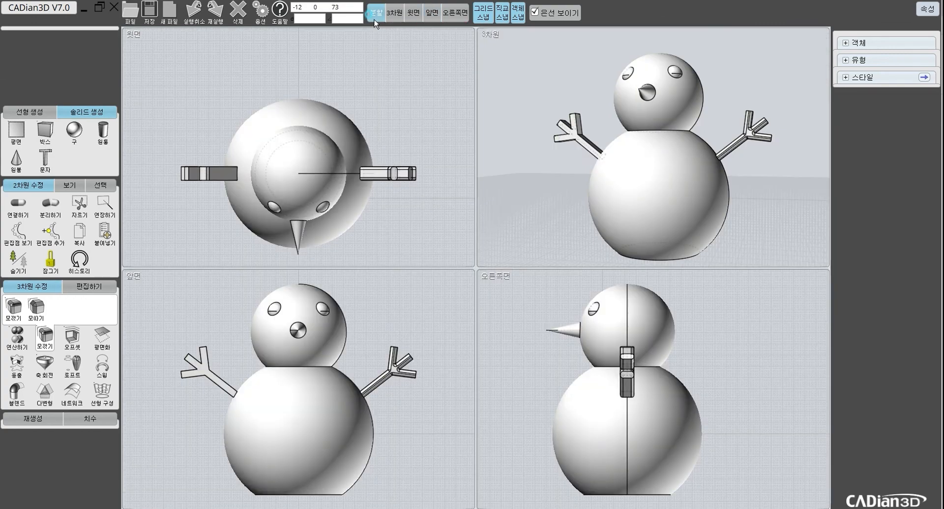
scroll(382, 362, up, 3)
middle_drag(376, 367, 441, 350)
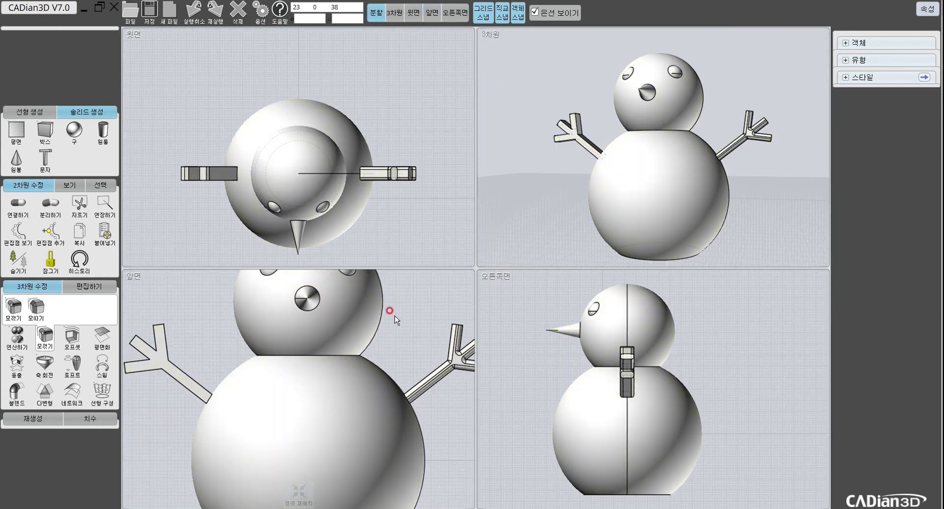
scroll(276, 361, down, 2)
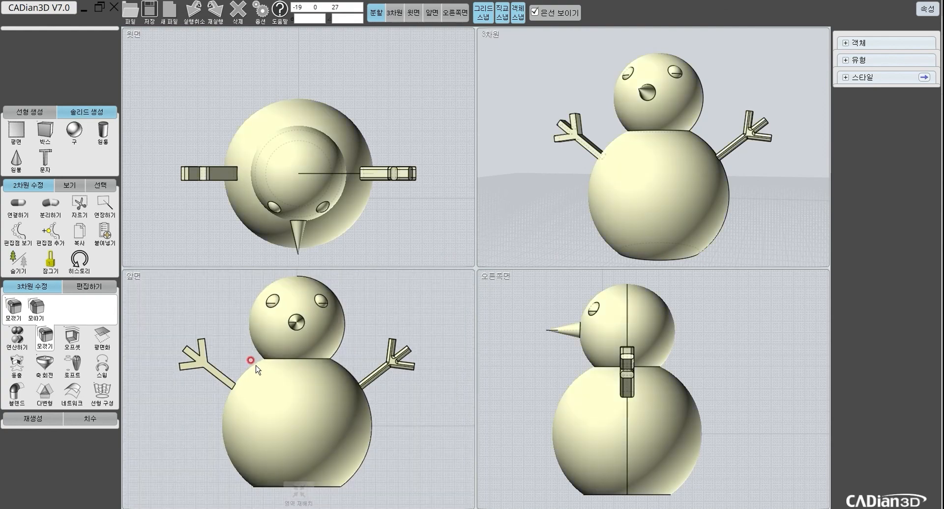
middle_drag(249, 359, 270, 378)
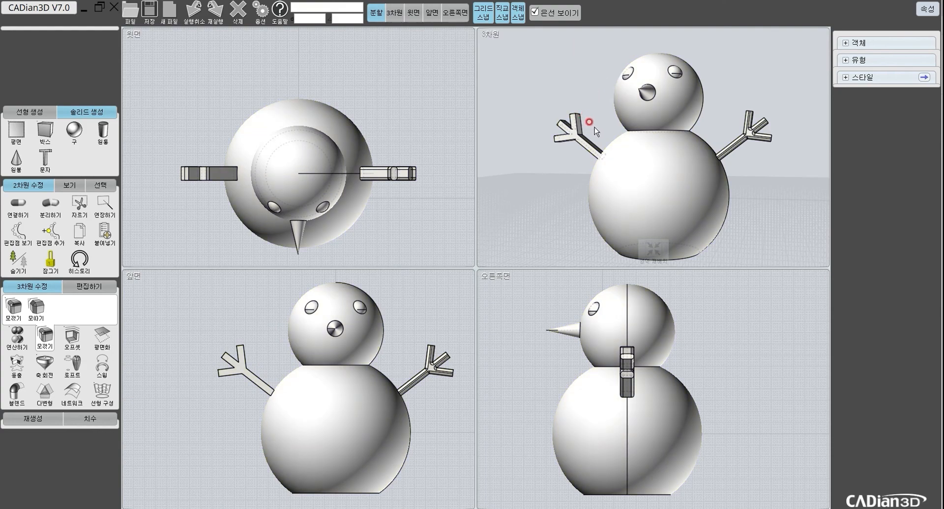
scroll(594, 126, up, 5)
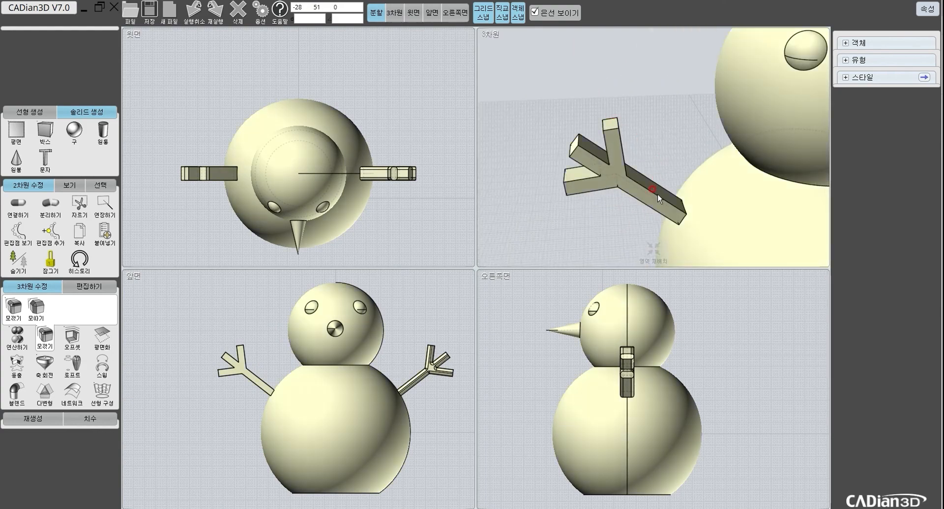
click(657, 194)
click(595, 189)
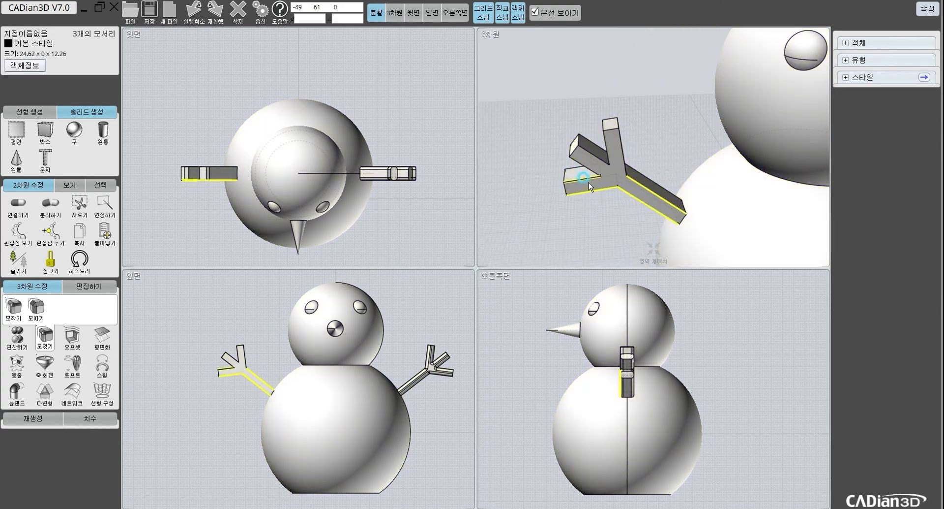
click(592, 154)
click(625, 146)
middle_drag(677, 146, 606, 180)
right_drag(606, 180, 596, 178)
click(532, 179)
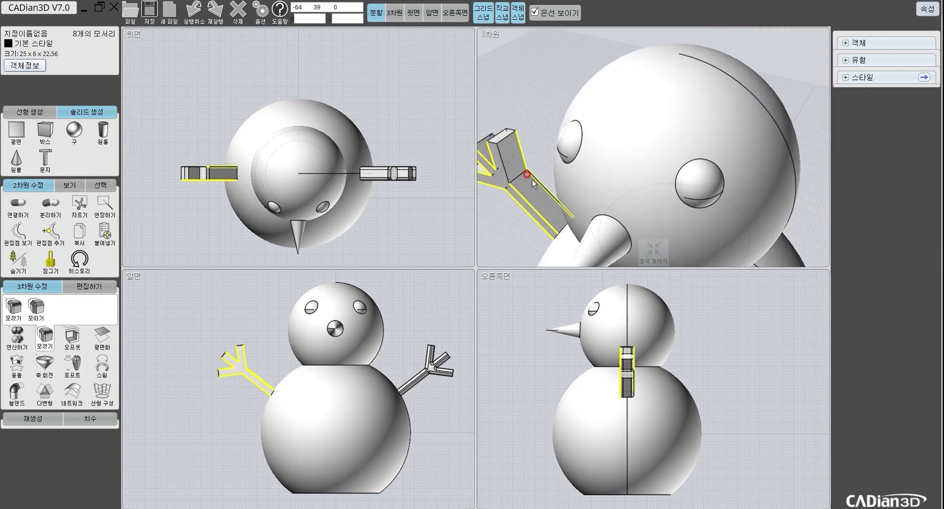
click(506, 177)
right_drag(513, 176, 702, 99)
scroll(702, 98, up, 5)
mouse_move(702, 142)
middle_down()
mouse_move(711, 103)
mouse_move(692, 148)
middle_up()
double_click(711, 146)
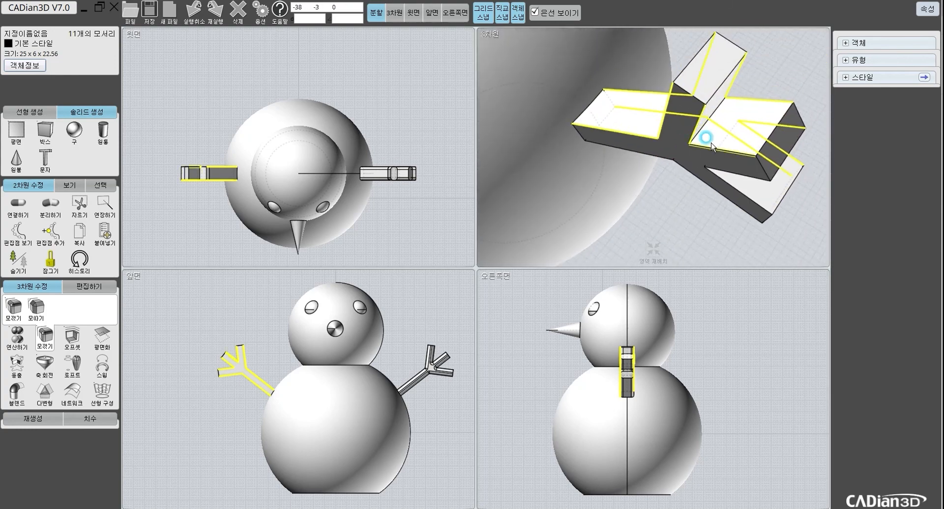
Step: Select the lengthwise edges on the back side of the unrounded arm and its fingers
click(712, 146)
click(633, 135)
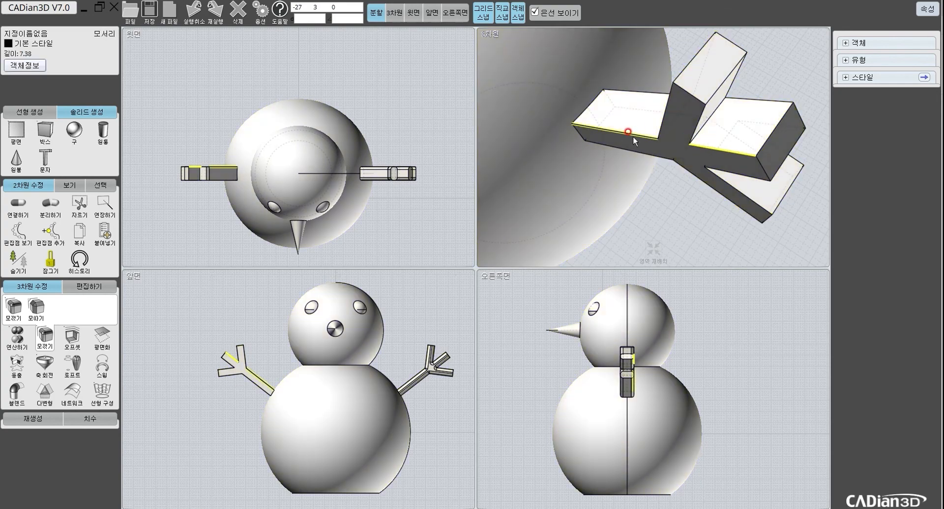
click(661, 132)
click(692, 126)
click(754, 100)
right_drag(809, 156, 776, 122)
click(728, 108)
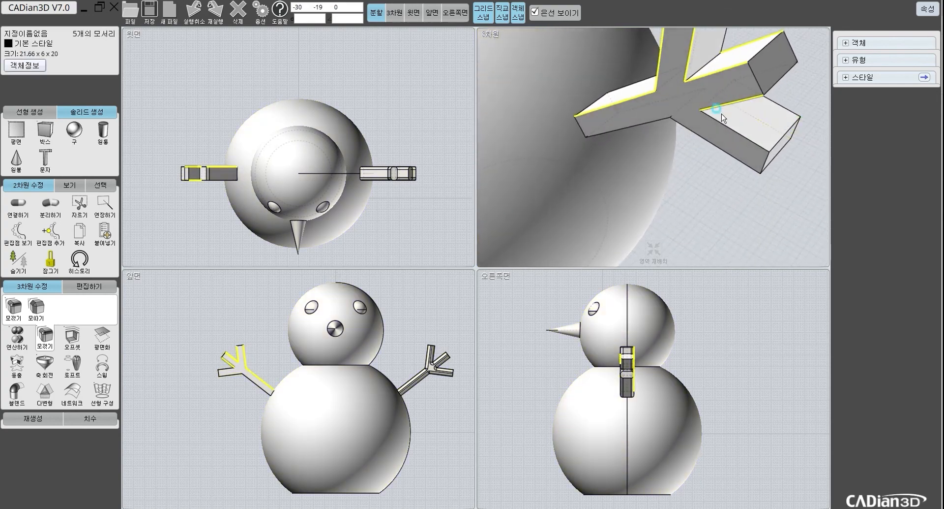
click(653, 120)
Step: Add the remaining lengthwise edges on the front side of the same arm and its fingers to the selection
right_drag(652, 119, 723, 135)
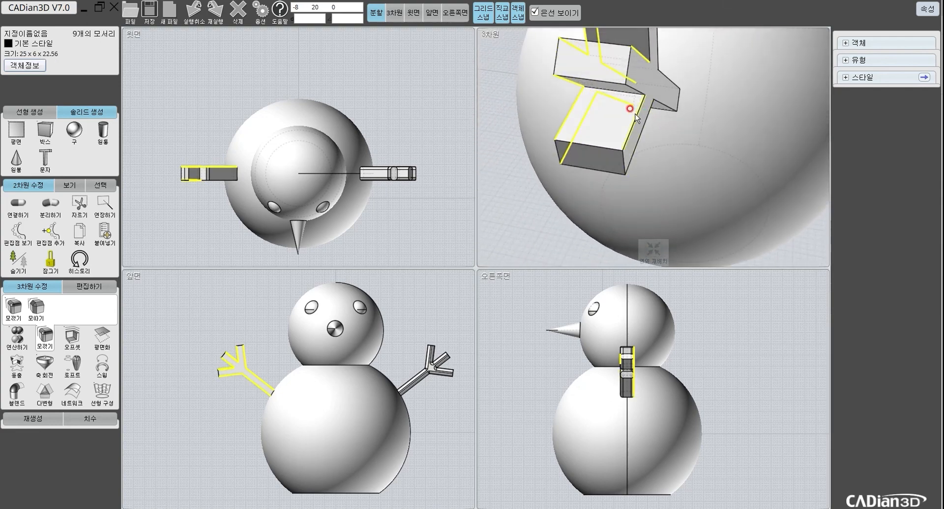
click(662, 109)
click(634, 90)
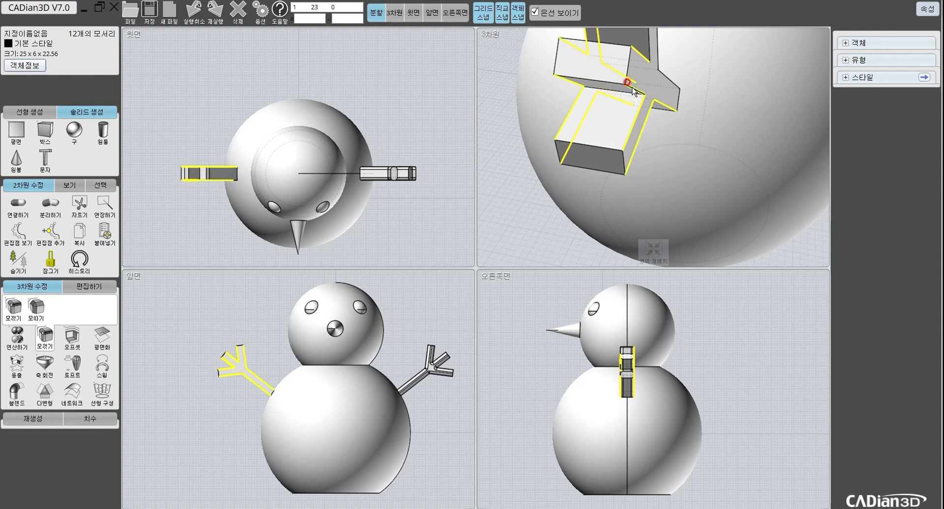
right_drag(694, 92, 476, 165)
click(655, 90)
click(630, 107)
click(632, 112)
Step: Fillet the selected edges of the second arm with radius 1.2 and the round shape, and fit the whole snowman in view
click(19, 329)
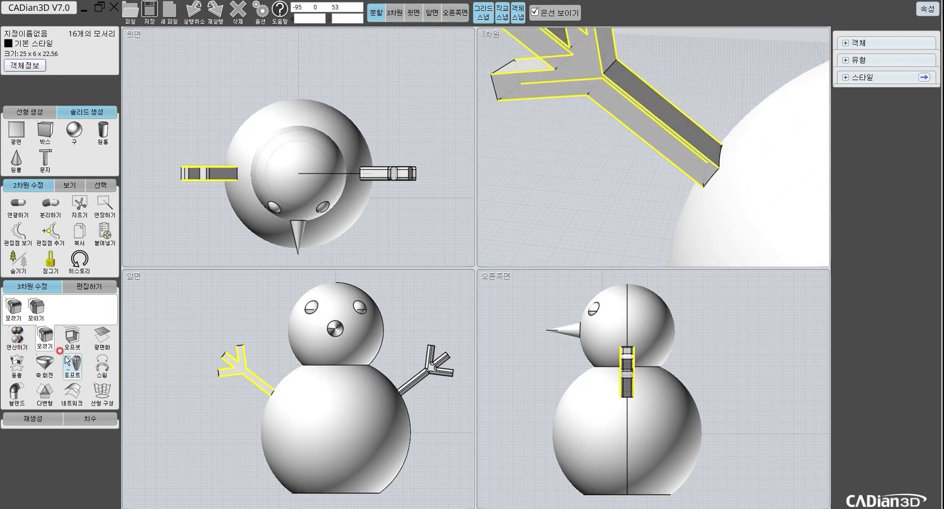
click(13, 307)
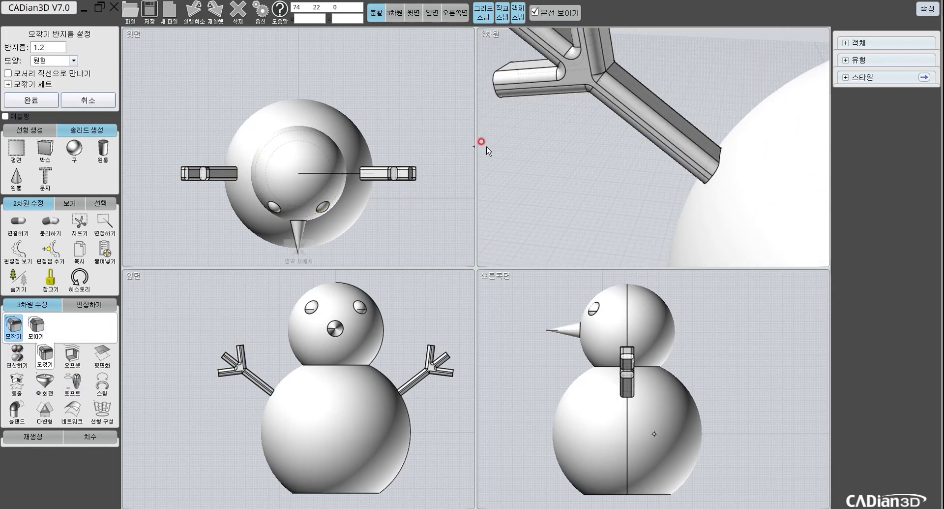
click(23, 93)
click(41, 97)
scroll(705, 124, down, 10)
middle_drag(711, 183, 673, 182)
middle_drag(747, 139, 685, 129)
scroll(669, 181, down, 5)
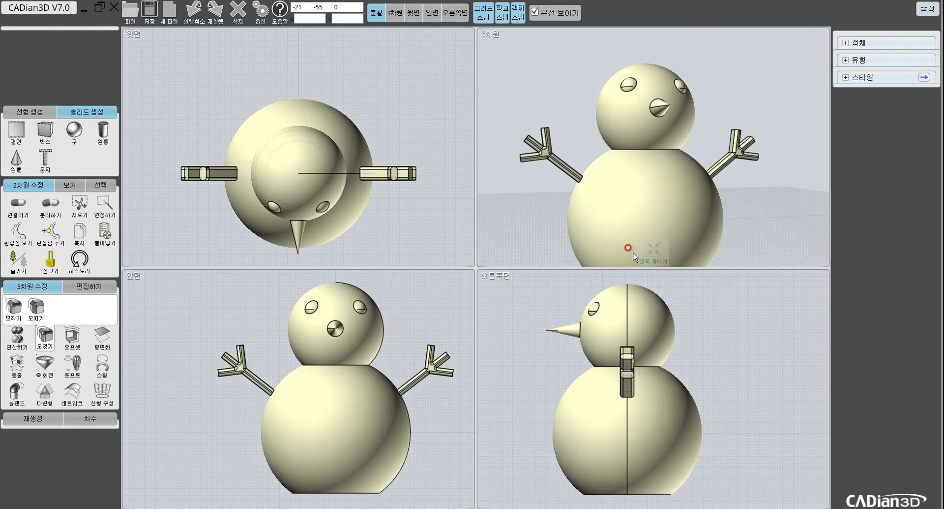
click(653, 249)
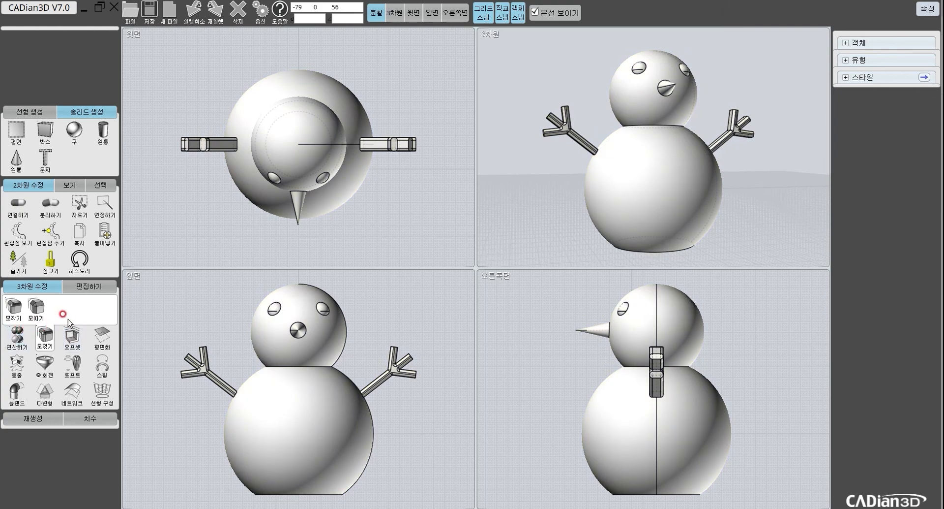
Step: Start the Offset command and complete its object selection stage
click(73, 347)
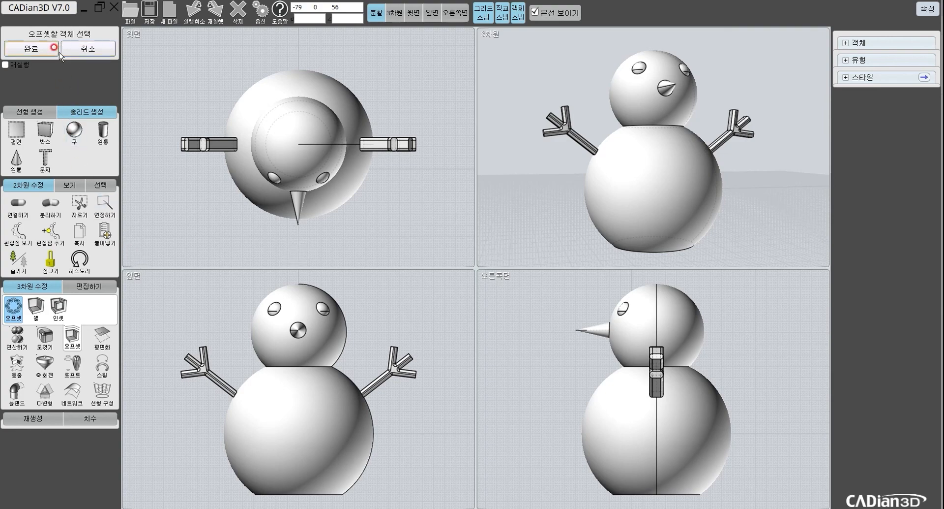
click(45, 52)
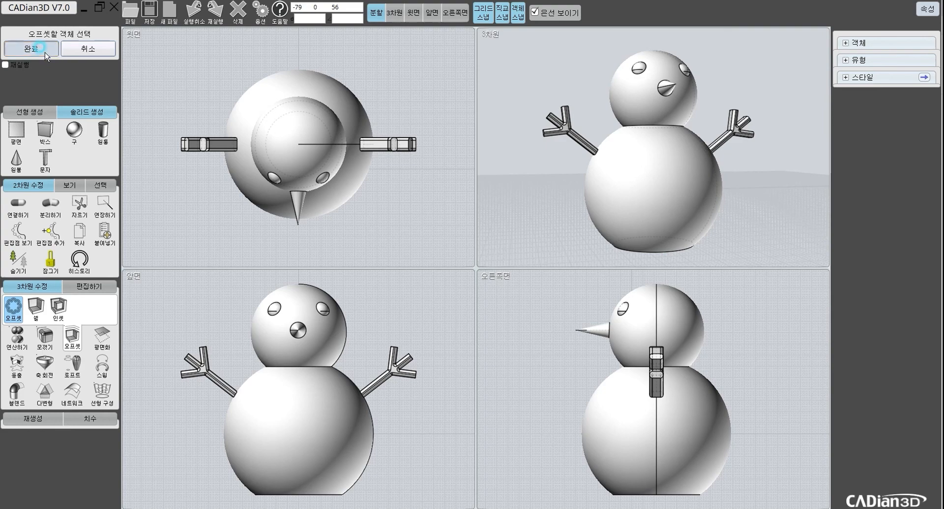